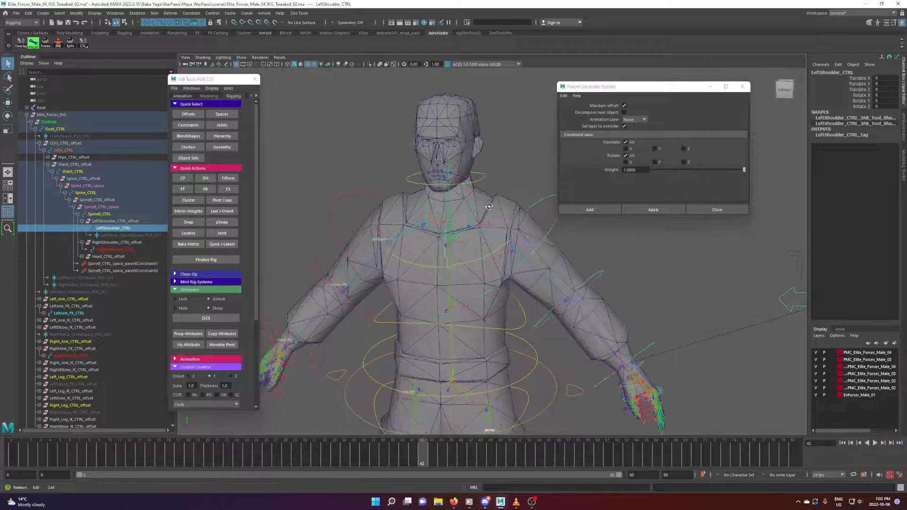
Step: Test-rotate the left clavicle joint to check how the shoulder deforms, undo the rotation and clear the selection
scroll(470, 242, "up", 2)
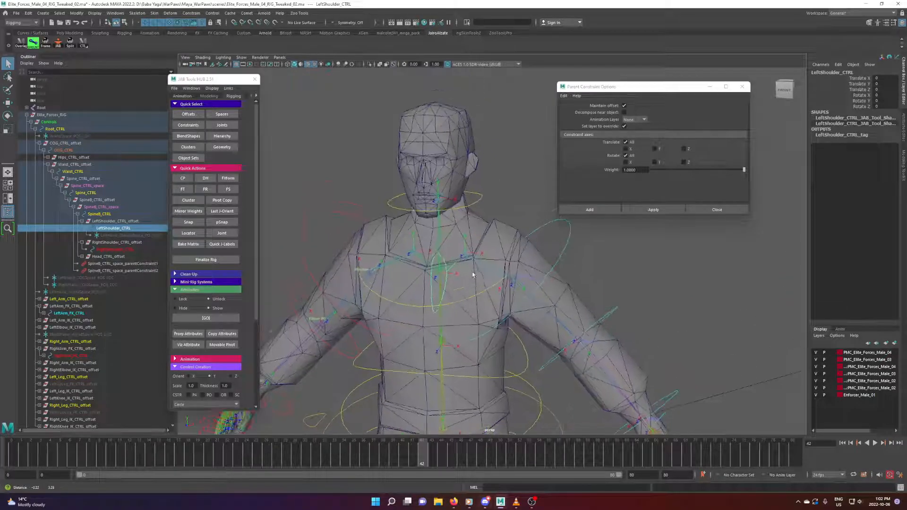
scroll(400, 230, "up", 1)
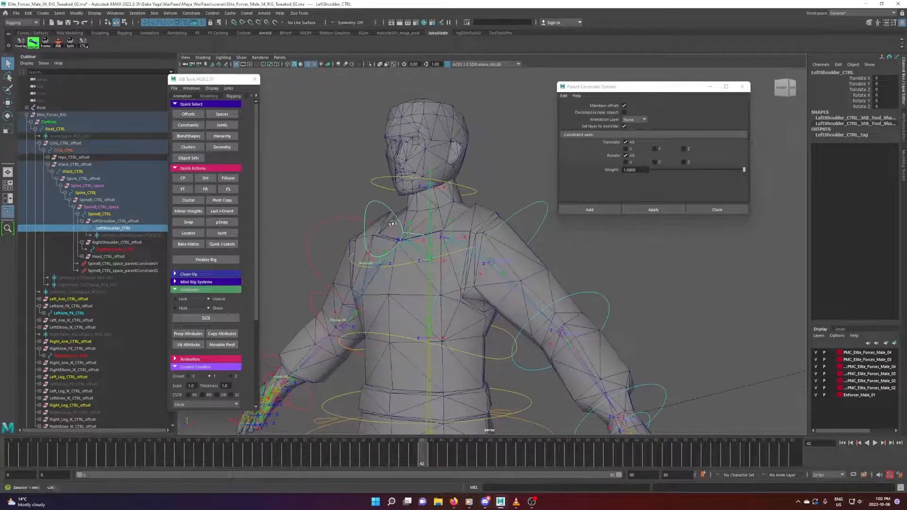
scroll(382, 227, "up", 3)
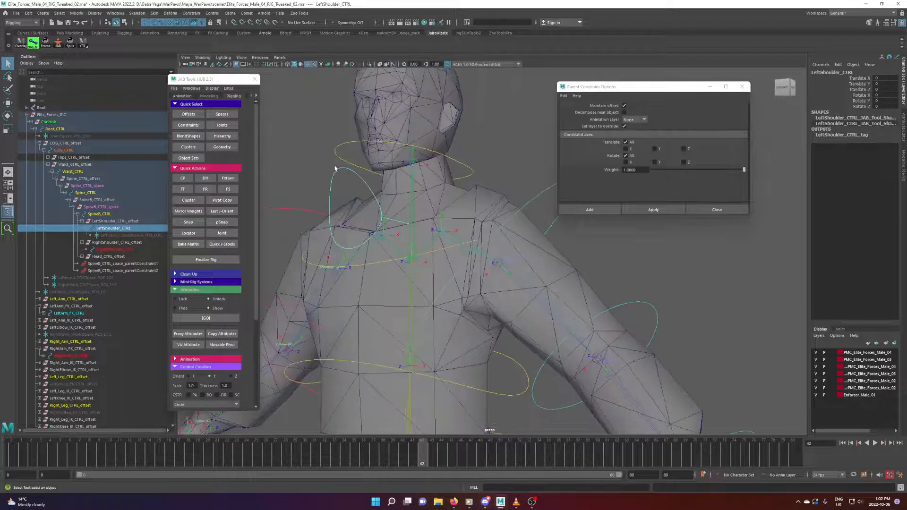
left_click_drag(455, 236, 508, 273, "alt")
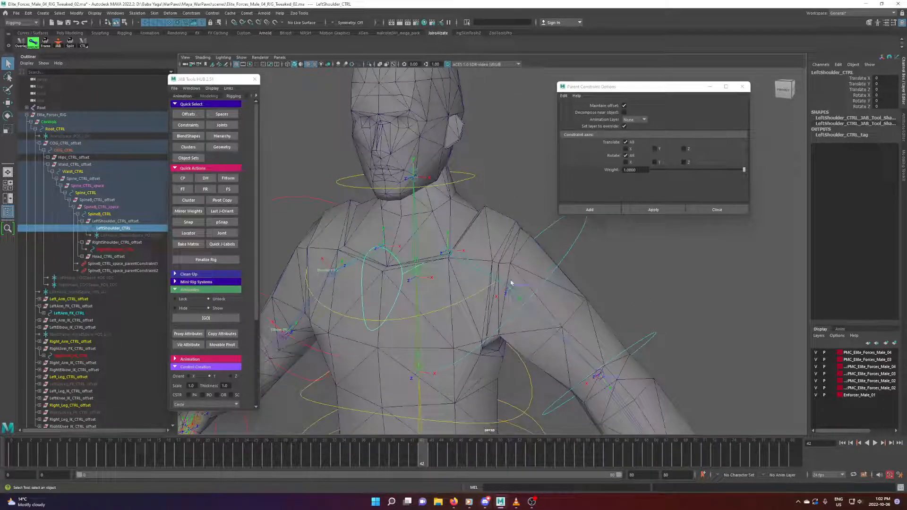
left_click(450, 253)
key("e")
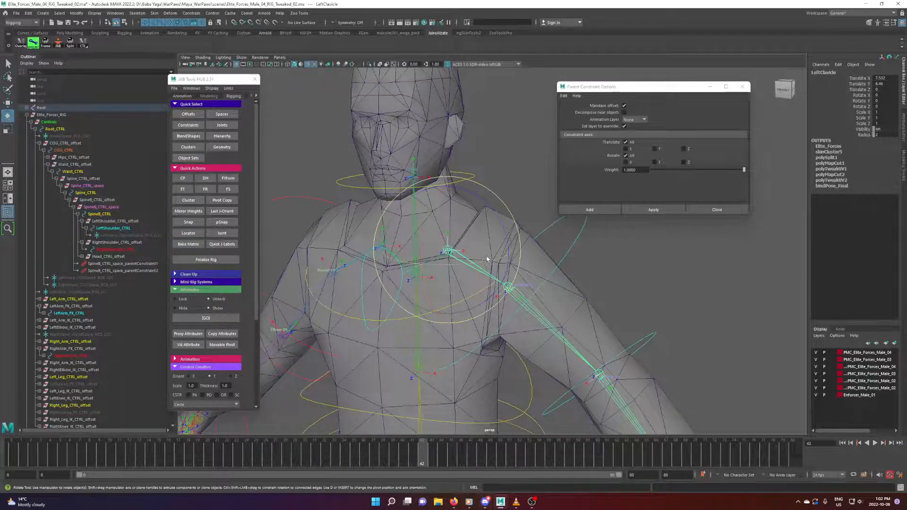
left_click_drag(486, 257, 476, 242)
key("ctrl+z")
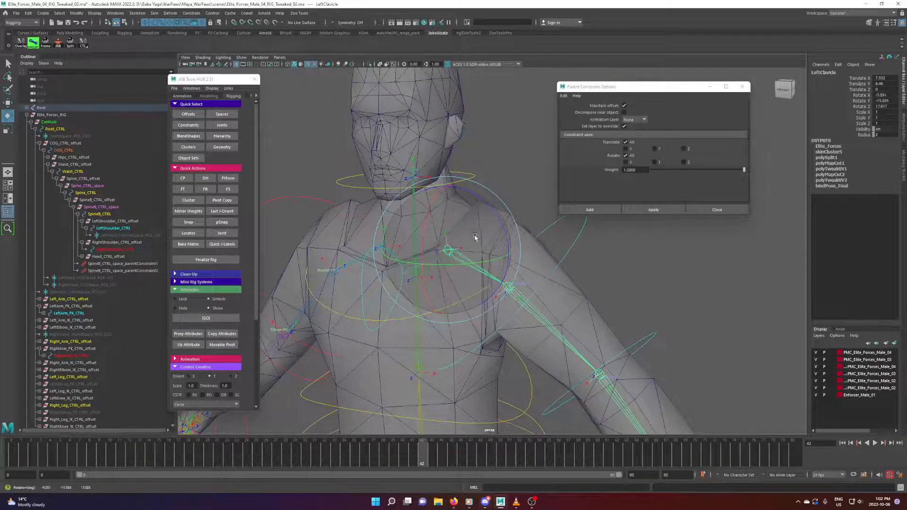
scroll(502, 229, "down", 1)
key("q")
left_click(519, 188)
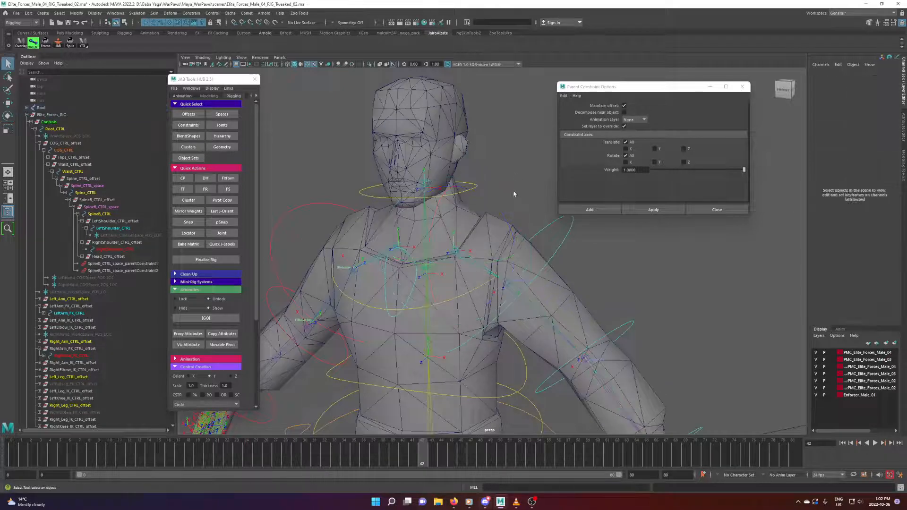
Step: Collapse the Elite_Forces_RIG hierarchy, select the character's body mesh and widen the Channel Box to show its input nodes
left_click_drag(517, 192, 468, 234, "alt")
scroll(460, 213, "up", 2)
left_click_drag(452, 194, 403, 220, "alt")
scroll(478, 248, "down", 3)
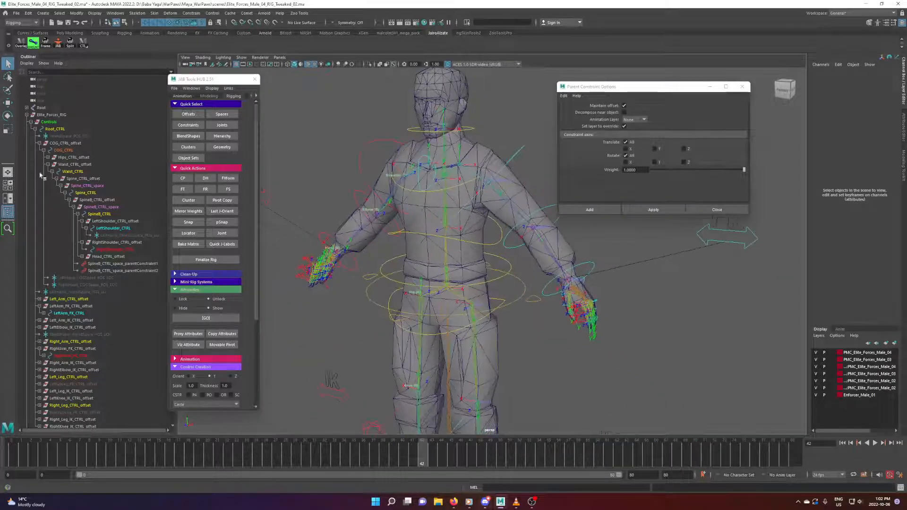
left_click(27, 115)
left_click_drag(455, 206, 492, 192, "alt")
left_click(493, 191)
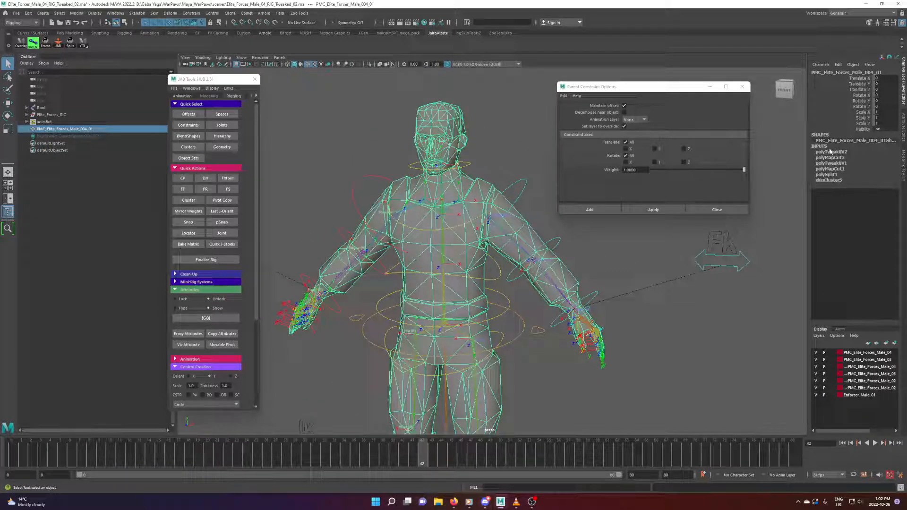
left_click_drag(808, 139, 797, 140)
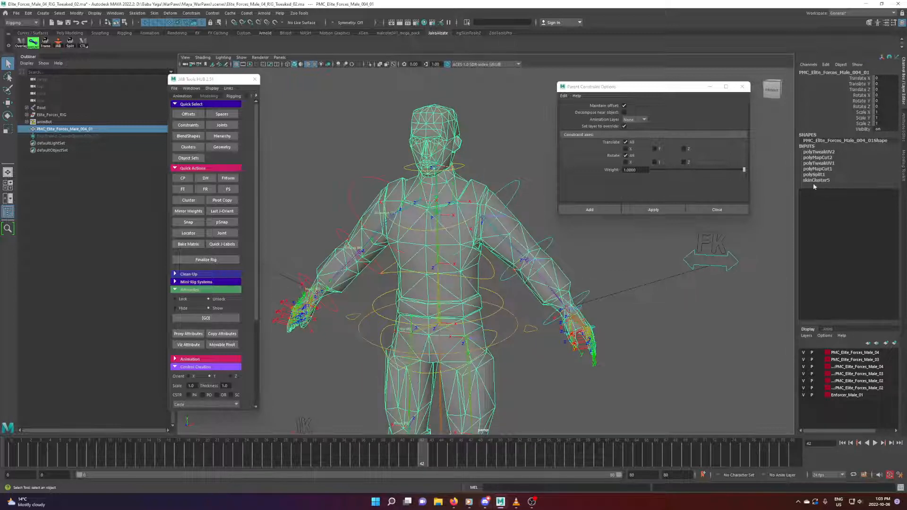
Step: Rename the body mesh as PMC_Elite_Forces_Male_004_GEO and copy the new name
middle_click_drag(616, 328, 600, 270, "alt")
right_click_drag(600, 270, 474, 314, "alt")
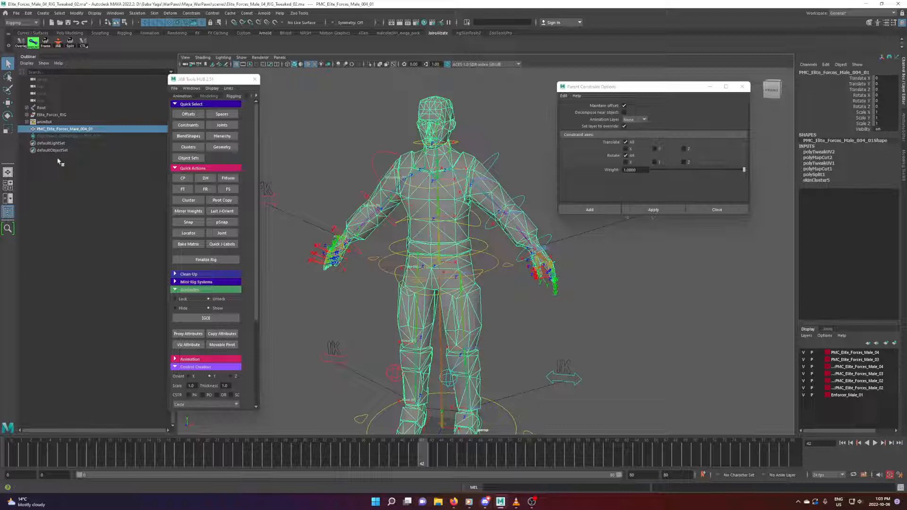
double_click(81, 129)
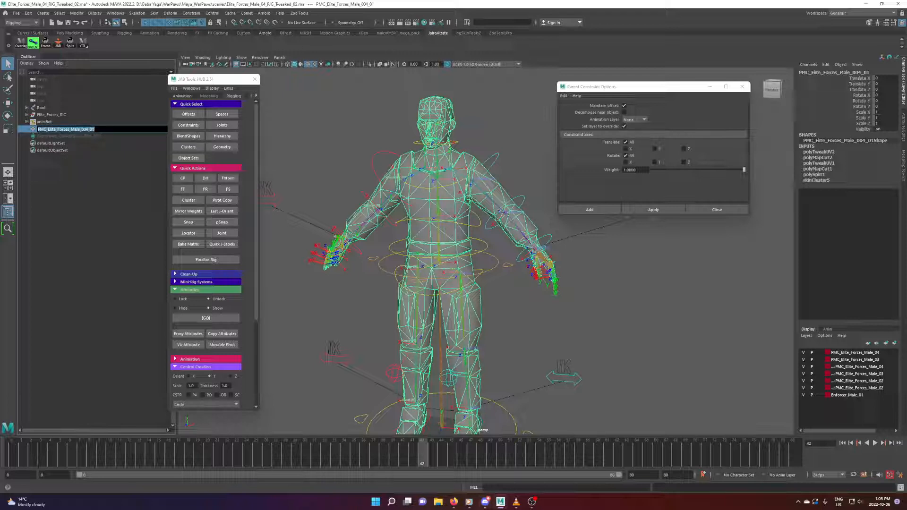
left_click_drag(94, 129, 89, 130)
key("Return")
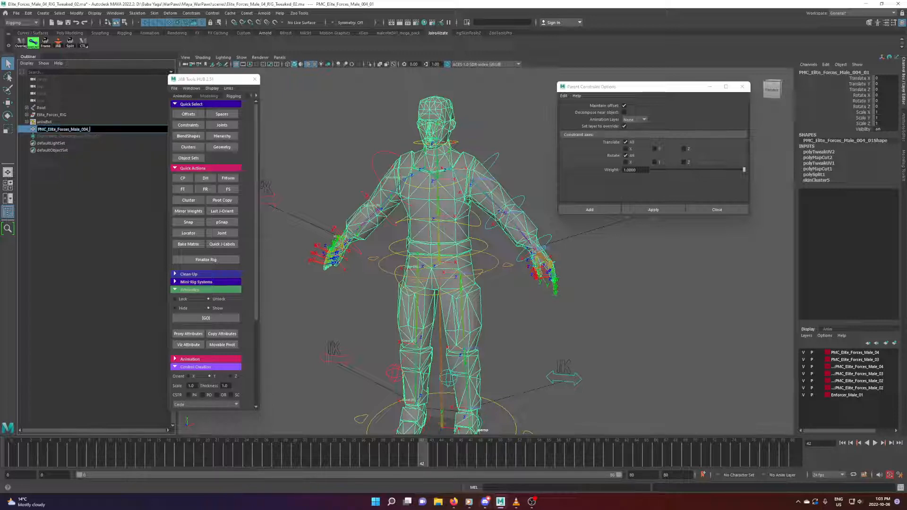
type("GEO")
key("ctrl+a")
key("ctrl+c")
left_click(93, 180)
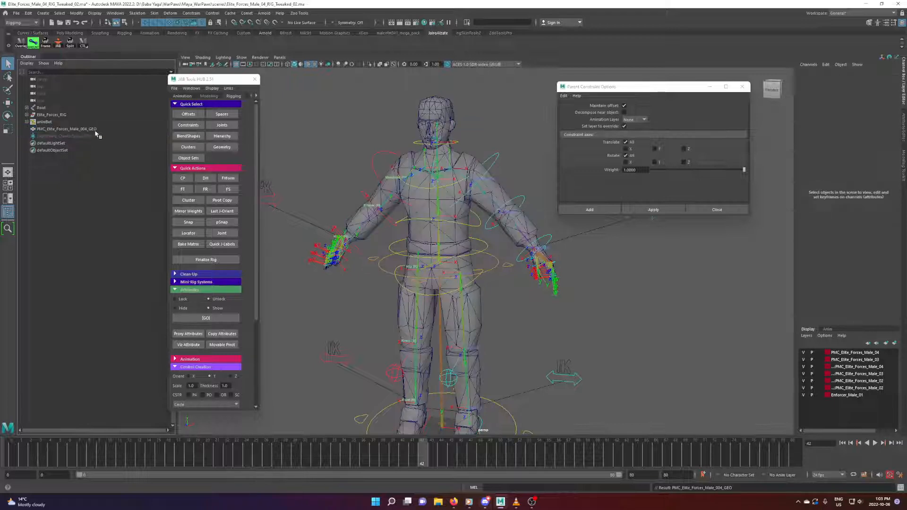
Step: Rename the body mesh's skin cluster as PMC_Elite_Forces_Male_004_GEO_skinCluster and widen the Channel Box to fit the name
left_click(93, 130)
double_click(816, 180)
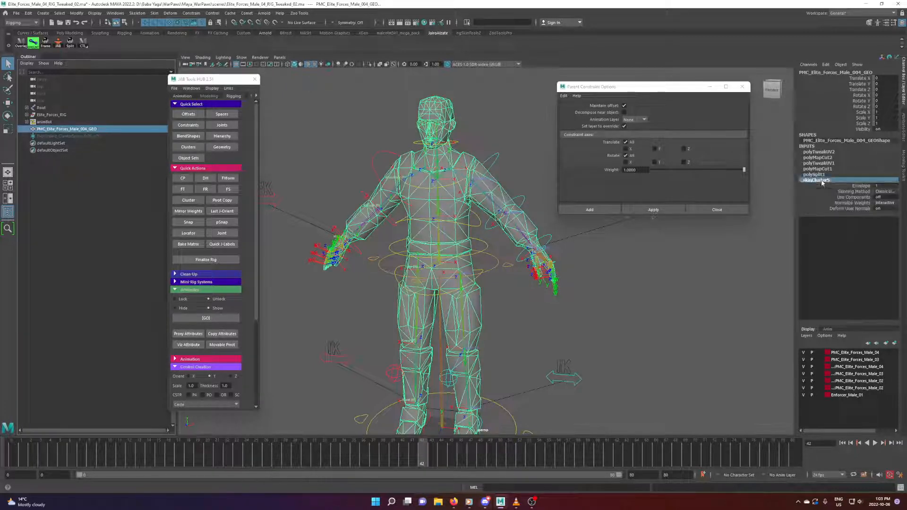
key("ctrl+v")
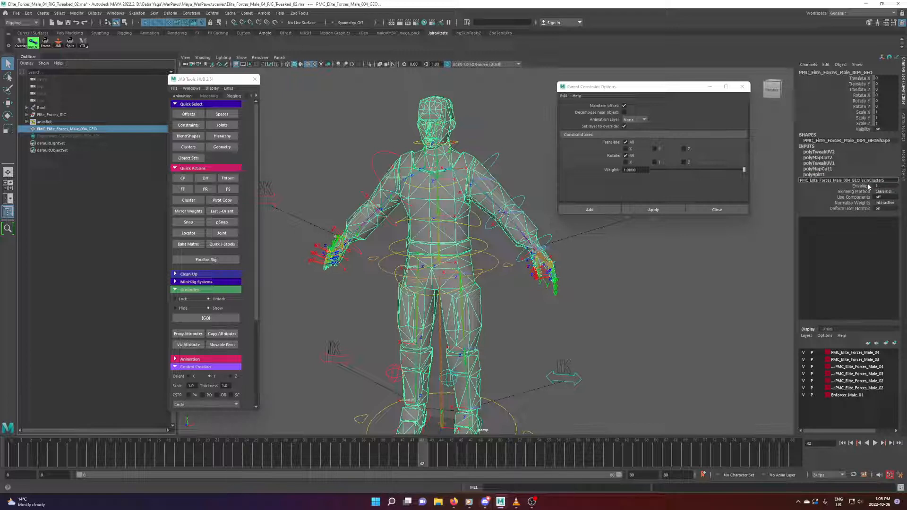
key("Return")
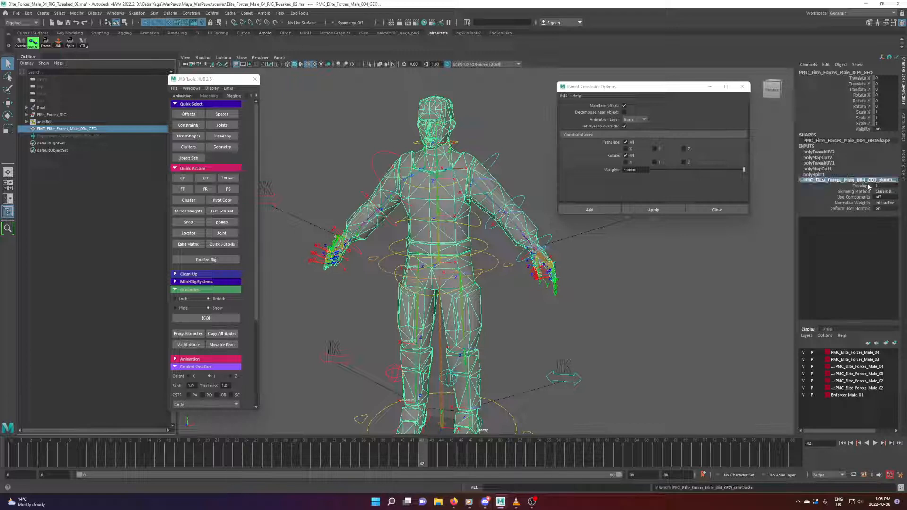
left_click_drag(798, 138, 787, 138)
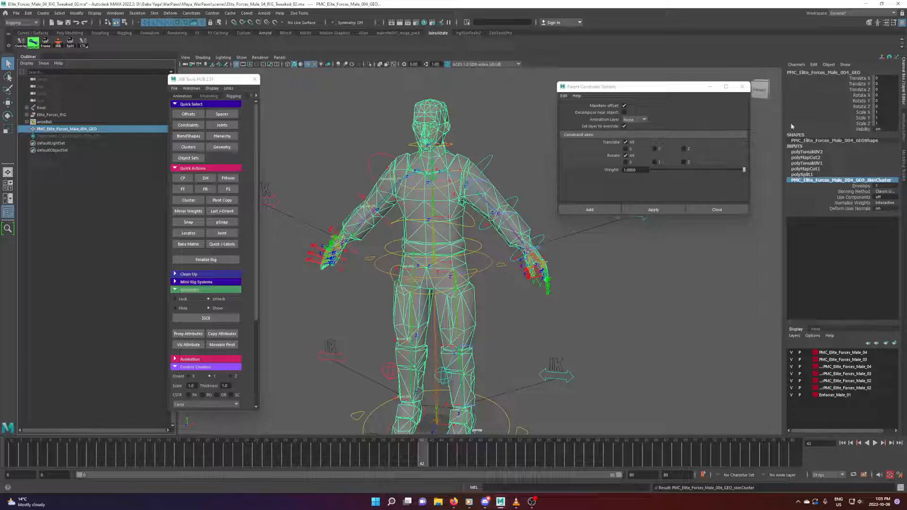
Step: Reselect the body mesh and examine its torso, shoulders and arms from several angles
left_click_drag(630, 305, 630, 334, "alt")
left_click(582, 323)
left_click(495, 200)
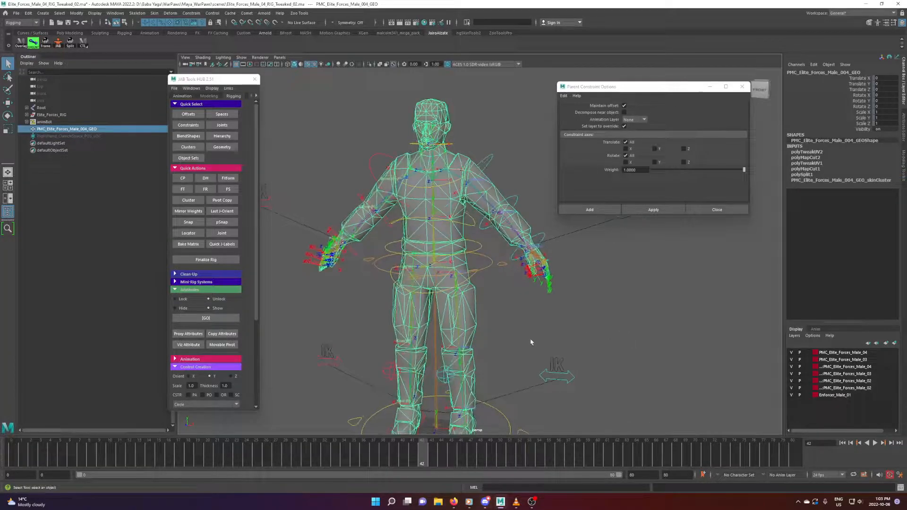
middle_click_drag(529, 339, 549, 354, "alt")
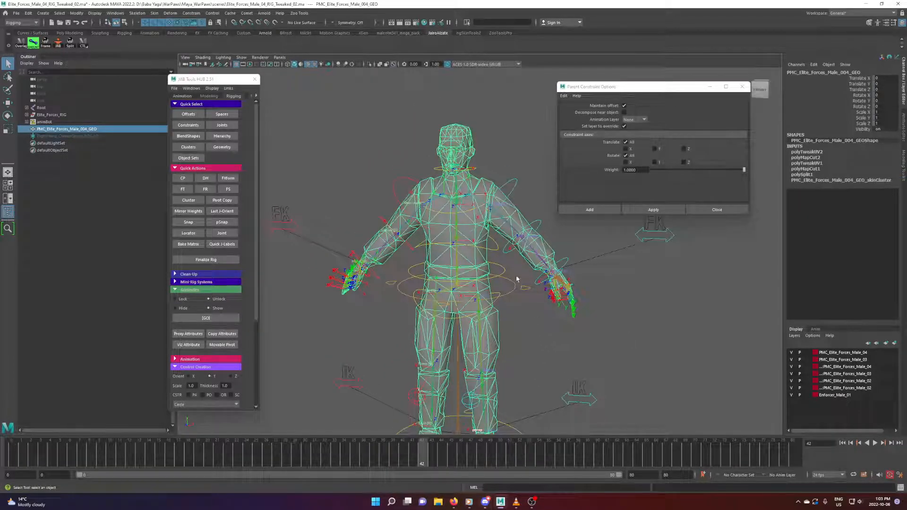
scroll(505, 253, "up", 3)
scroll(505, 253, "up", 2)
left_click_drag(483, 232, 472, 217, "alt")
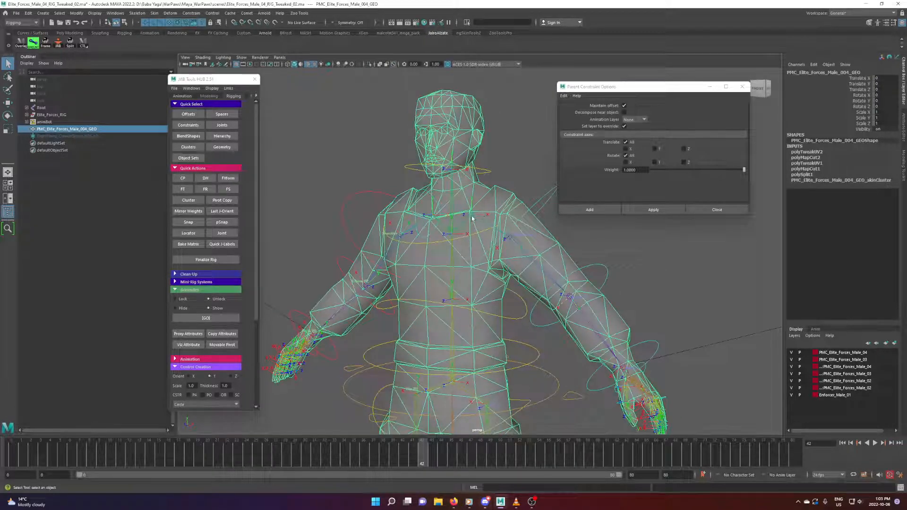
left_click_drag(513, 318, 546, 266, "alt")
left_click_drag(525, 326, 451, 262, "alt")
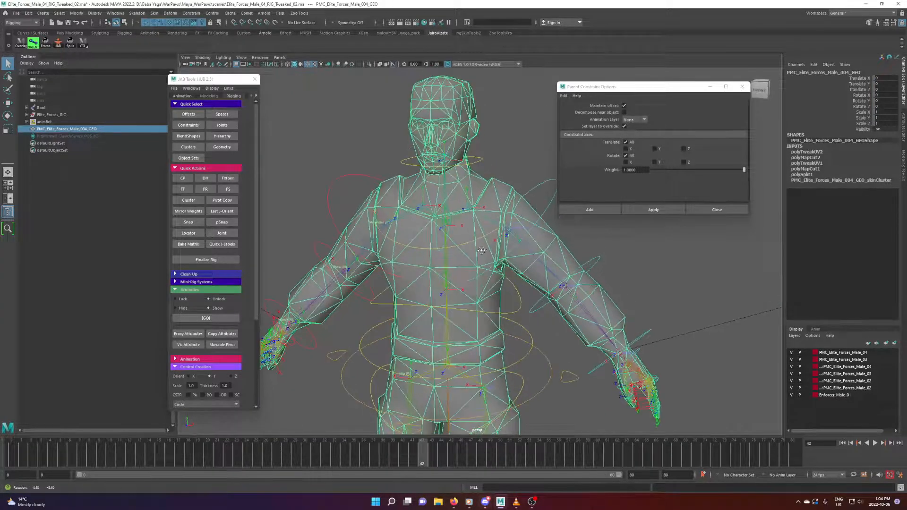
Step: Open the Paint Skin Weights tool with its settings for the body mesh and display the Hips influence
left_click(154, 13)
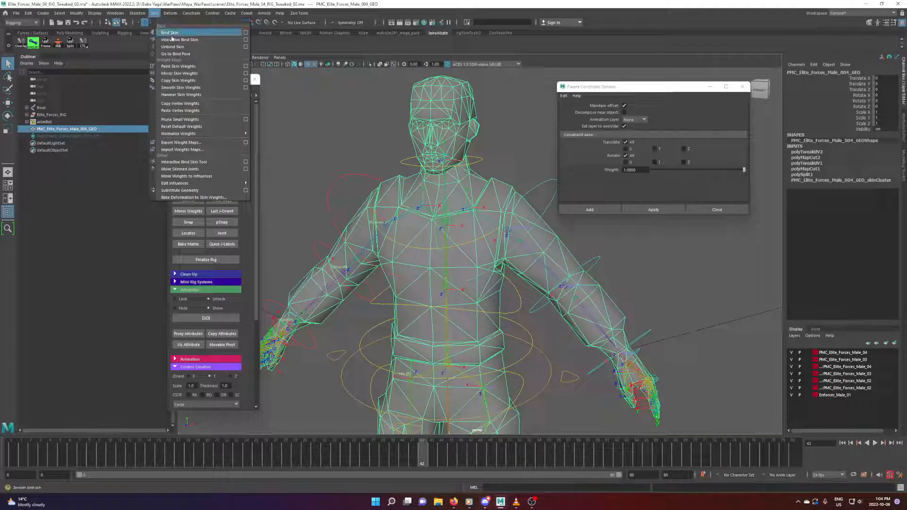
left_click(245, 66)
left_click(622, 142)
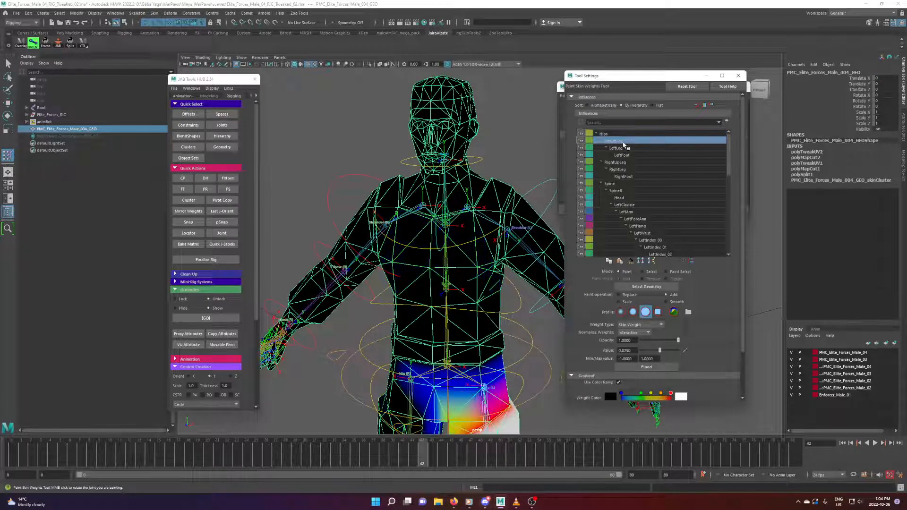
left_click(627, 136)
Step: Go through the joint influences from the hips up to LeftClavicle and LeftArm, examining each one's skin weights
key("Down")
key("Down")
key("Down")
key("Down")
key("Down")
key("Down")
key("Down")
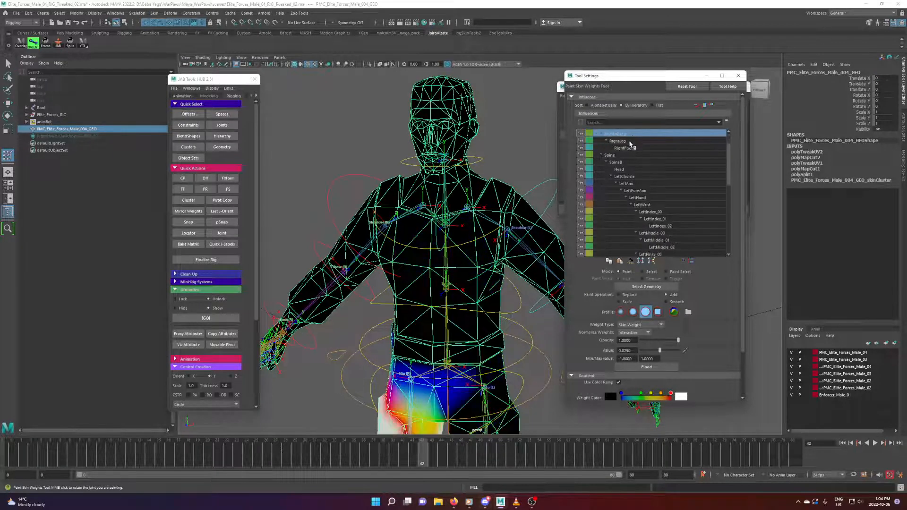
key("Down")
key("Down")
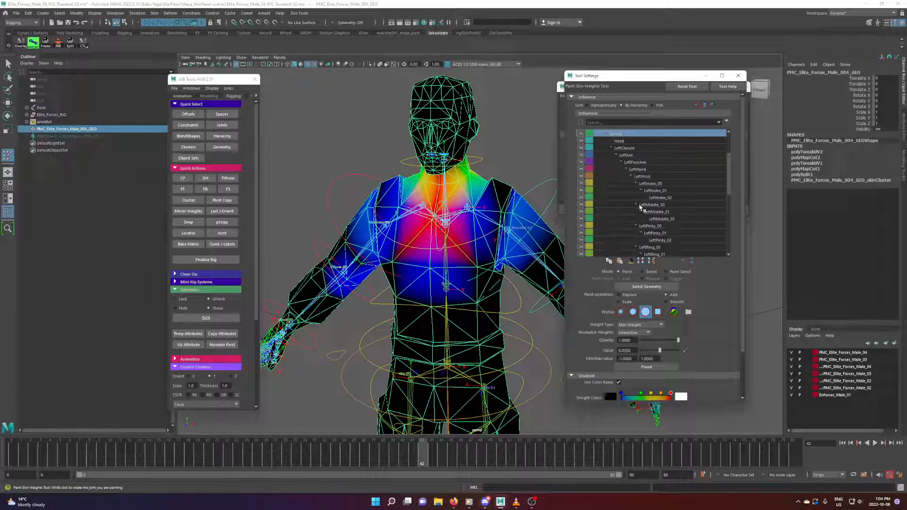
key("Down")
key("Down")
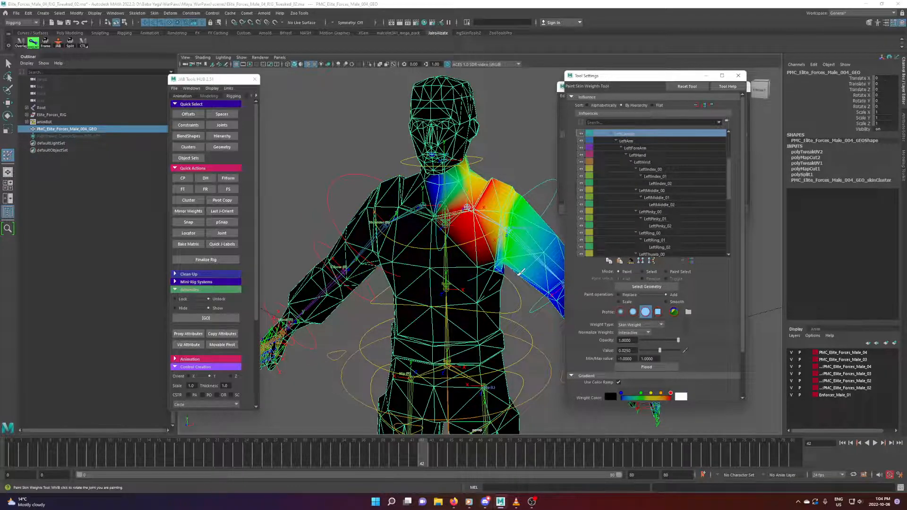
left_click_drag(524, 292, 457, 280, "alt")
left_click(630, 143)
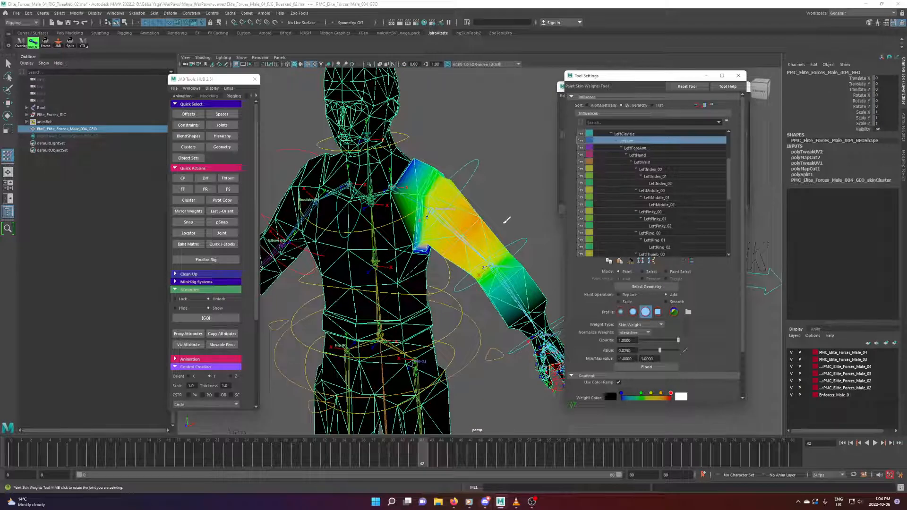
Step: Return to the Select tool, reselect the body mesh and bring the whole character into view
left_click(9, 64)
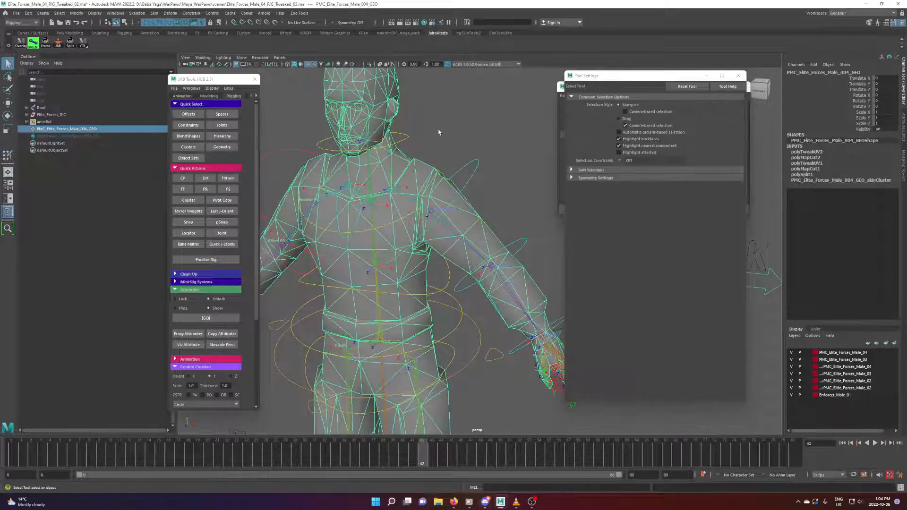
left_click(440, 132)
scroll(454, 213, "down", 5)
middle_click_drag(469, 332, 495, 273, "alt")
left_click(489, 179)
left_click_drag(492, 273, 468, 264, "alt")
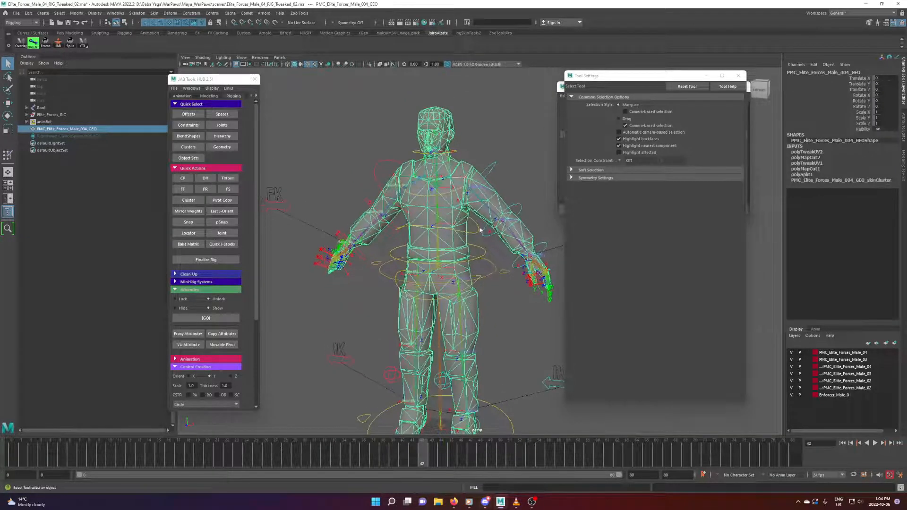
left_click_drag(433, 336, 448, 258, "alt")
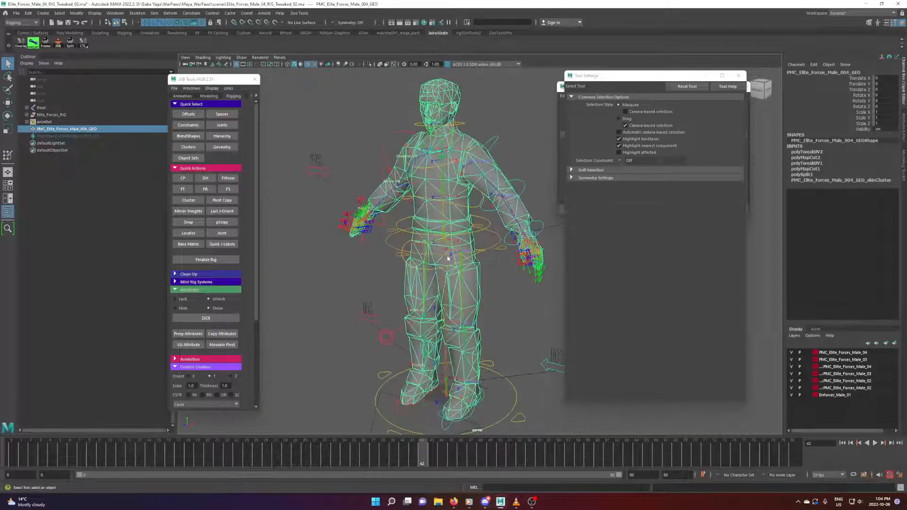
Step: Open ngSkinTools, save the scene and reselect the body mesh so its skin cluster loads in the tool
left_click(469, 34)
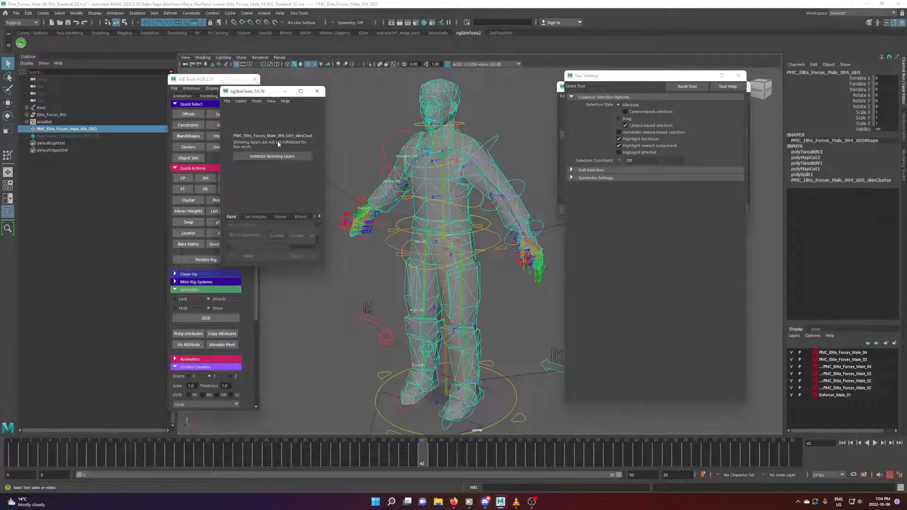
left_click(354, 148)
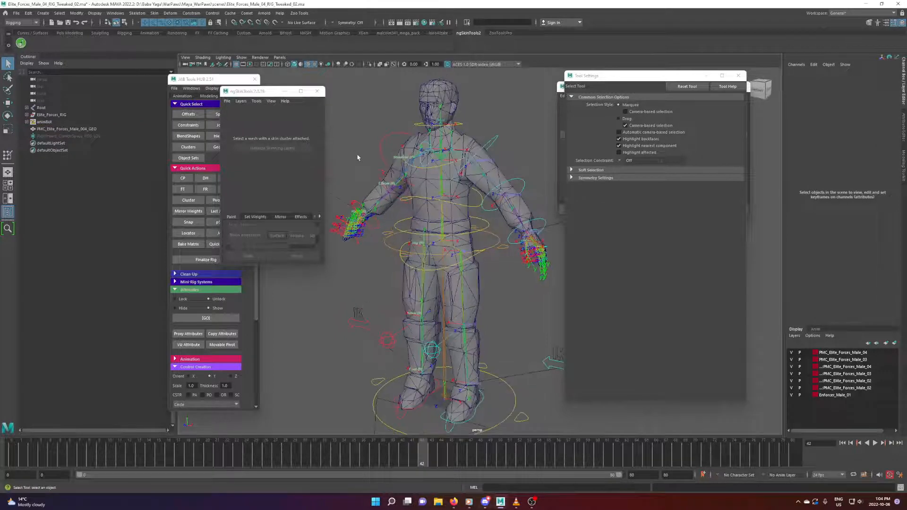
key("ctrl+s")
left_click(457, 148)
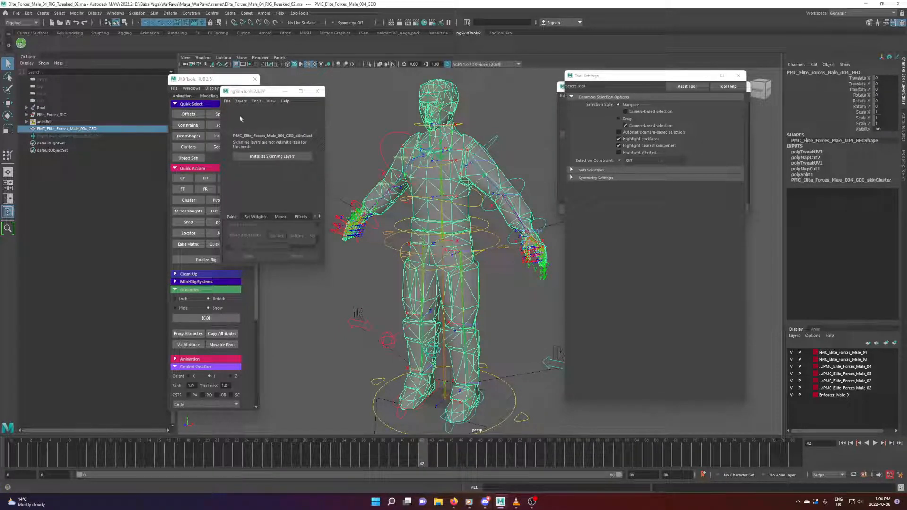
left_click_drag(255, 92, 239, 95)
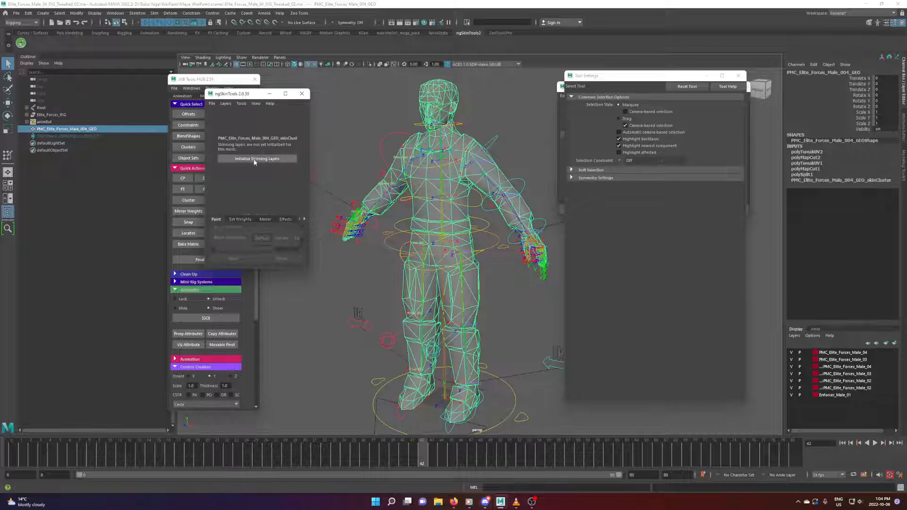
Step: Initialize skinning layers on the body mesh and export them to the Desktop as a JSON file named Elite_Body
left_click(256, 161)
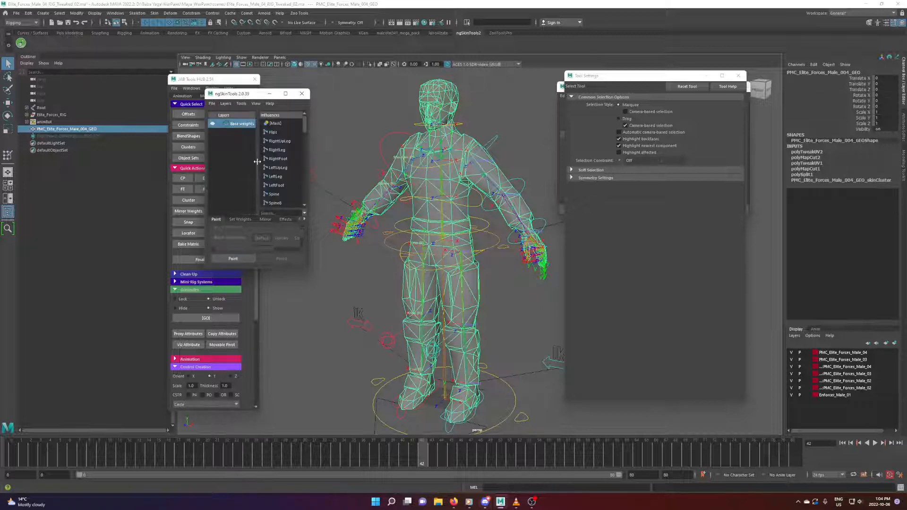
left_click(212, 104)
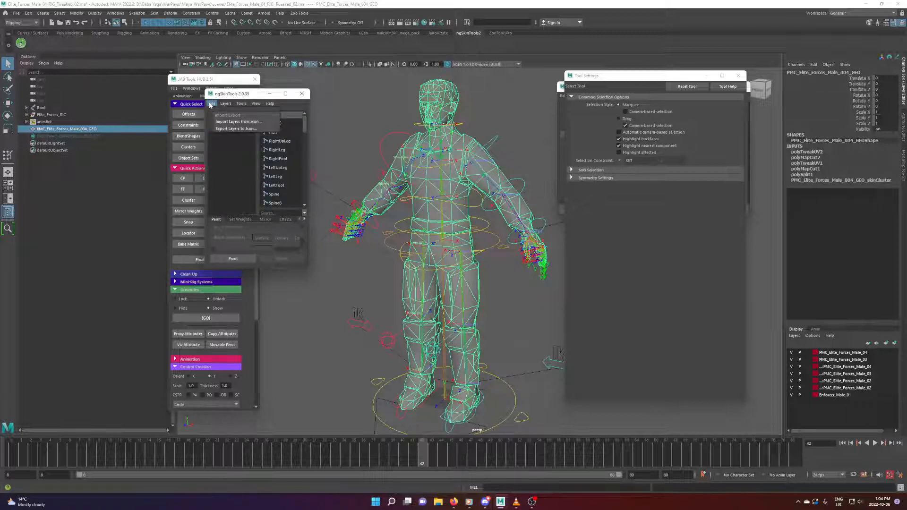
left_click(237, 129)
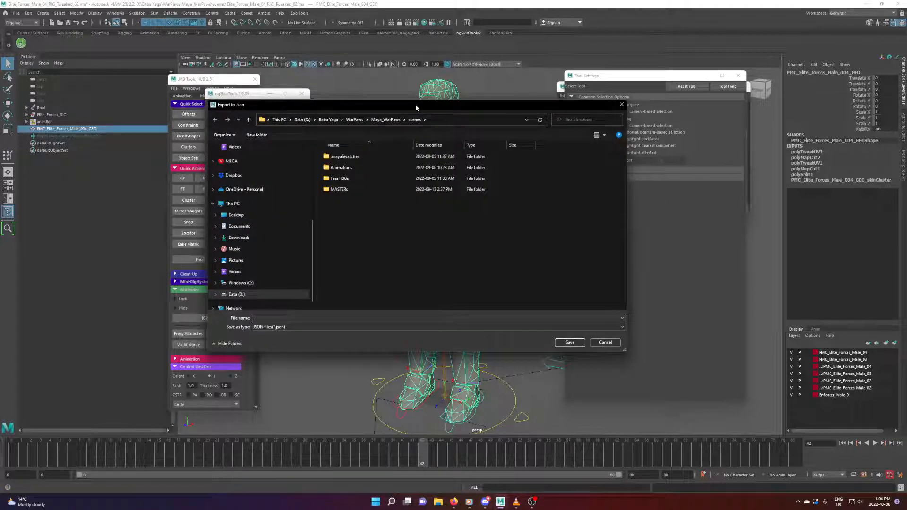
left_click_drag(417, 107, 472, 117)
scroll(332, 212, "up", 3)
scroll(330, 229, "up", 2)
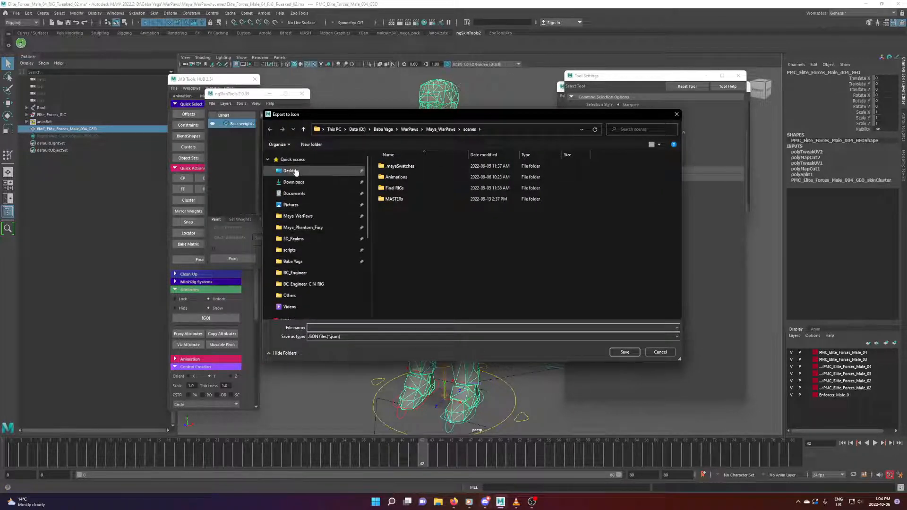
left_click(304, 175)
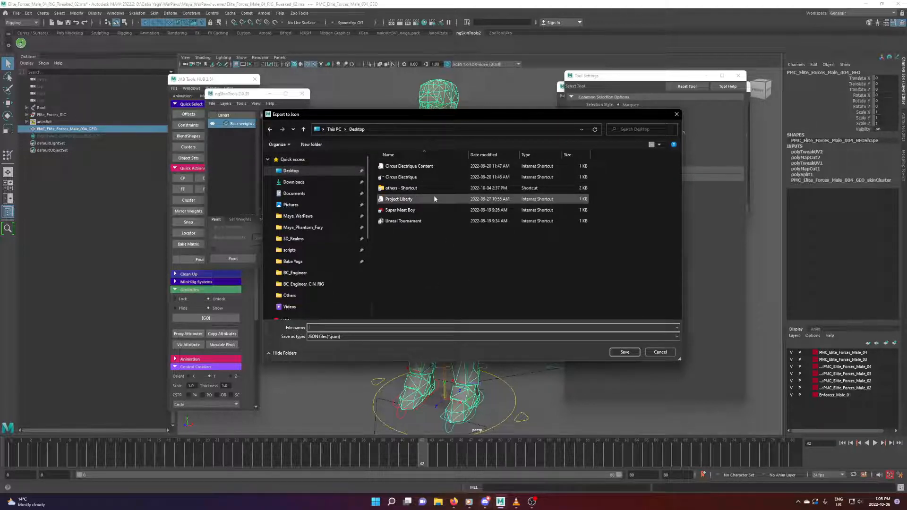
type("Elite_Body")
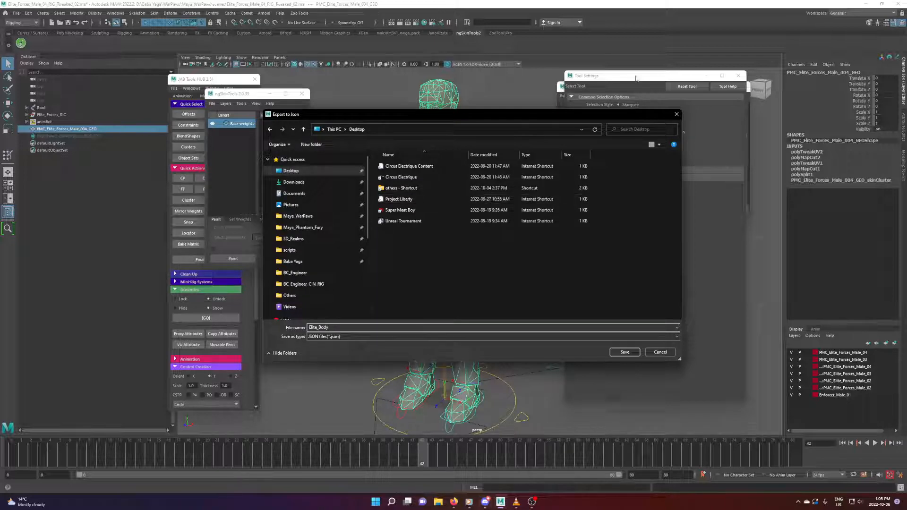
left_click(624, 351)
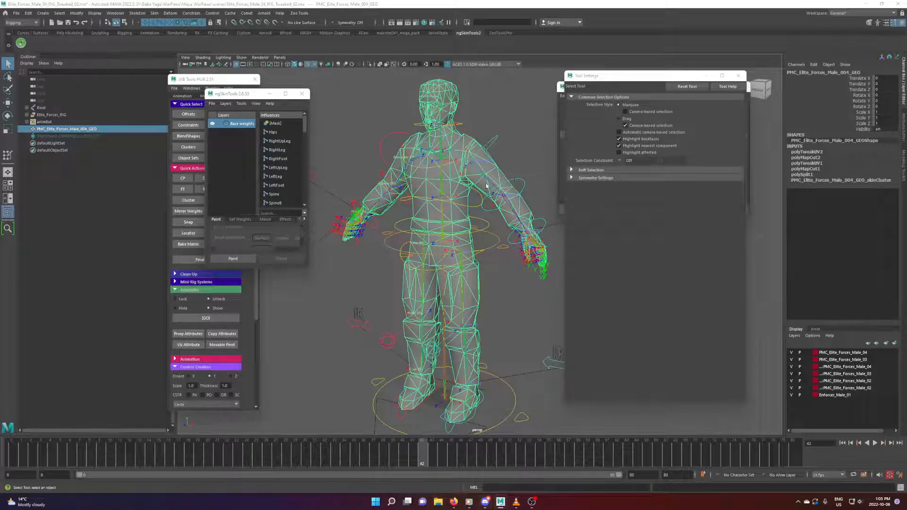
Step: Check the exported Elite_Body file on the Desktop in File Explorer, then return to Maya
key("super+e")
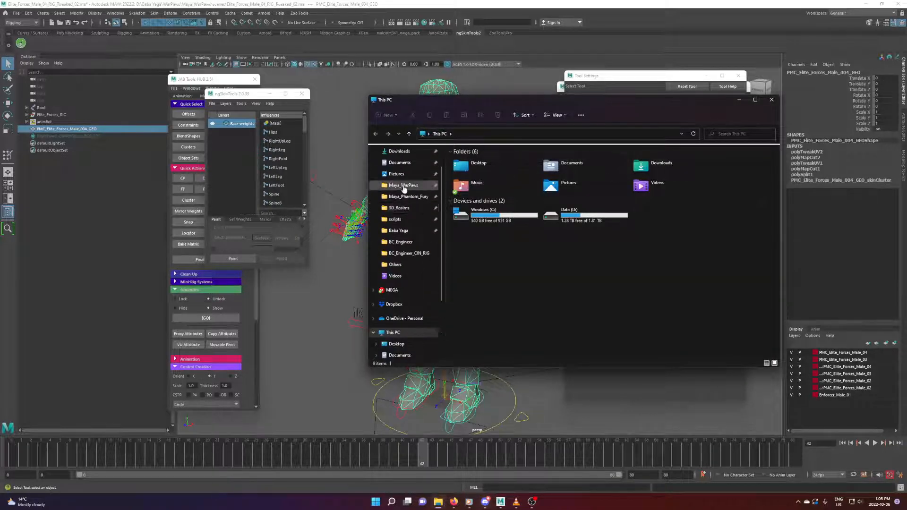
scroll(404, 189, "up", 1)
left_click(396, 165)
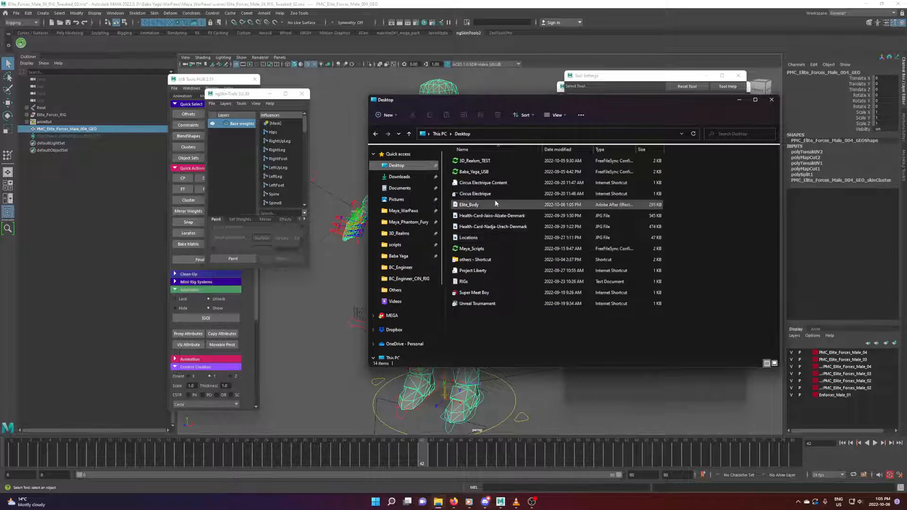
left_click(493, 273)
key("e")
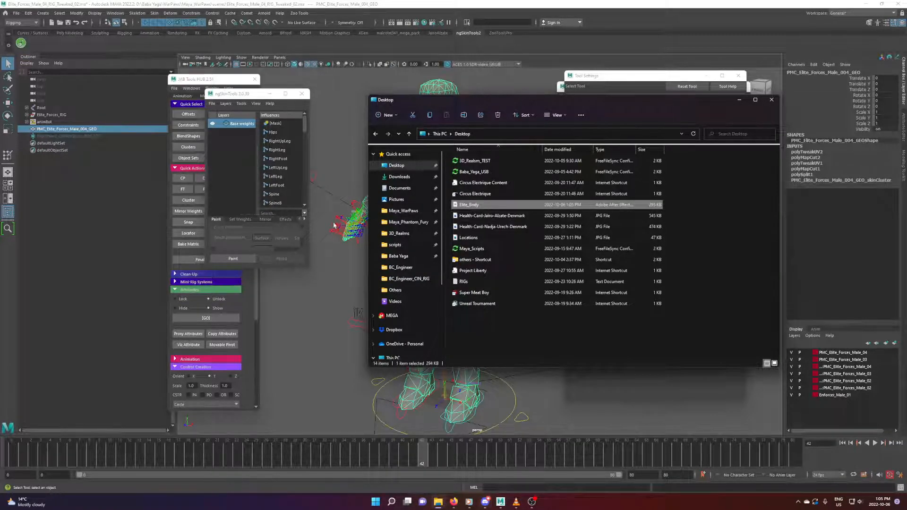
left_click(340, 181)
left_click(470, 146)
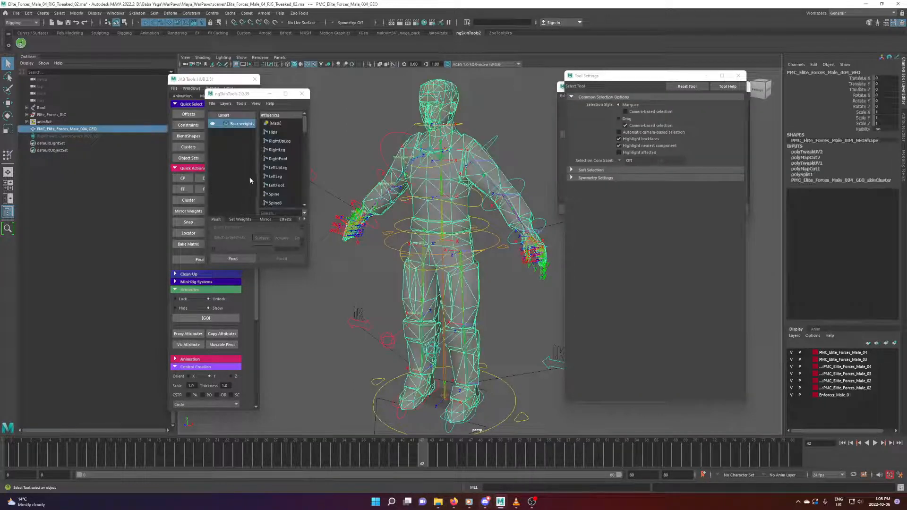
Step: Turn off DAG Objects Only in the Outliner and filter its nodes by "ng"
left_click_drag(232, 94, 220, 95)
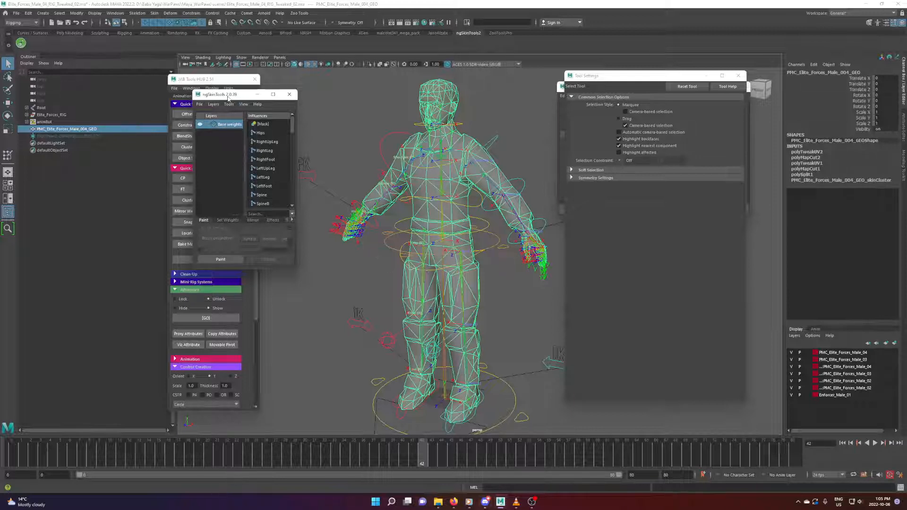
left_click_drag(229, 97, 258, 98)
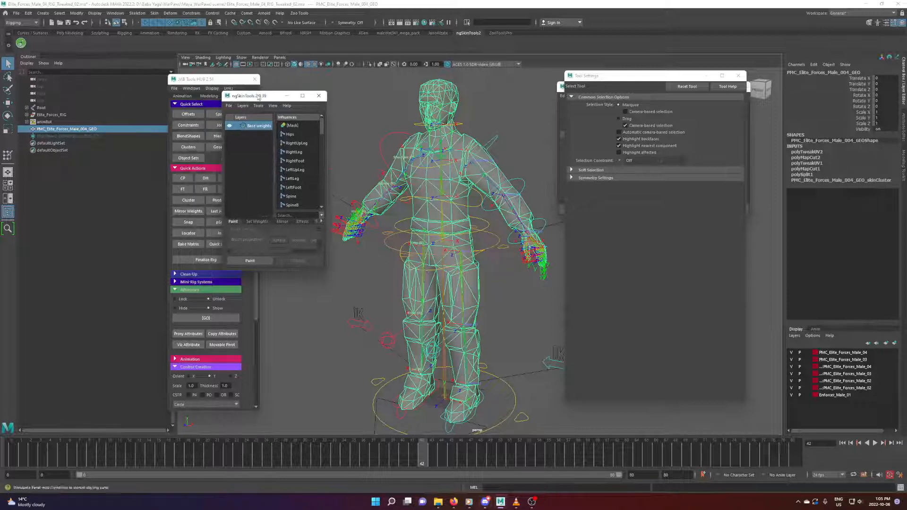
left_click(26, 63)
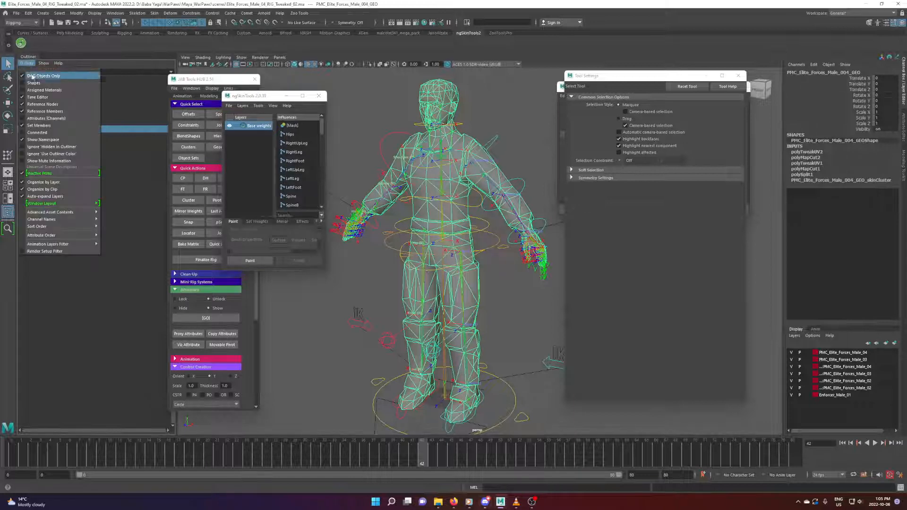
left_click(32, 76)
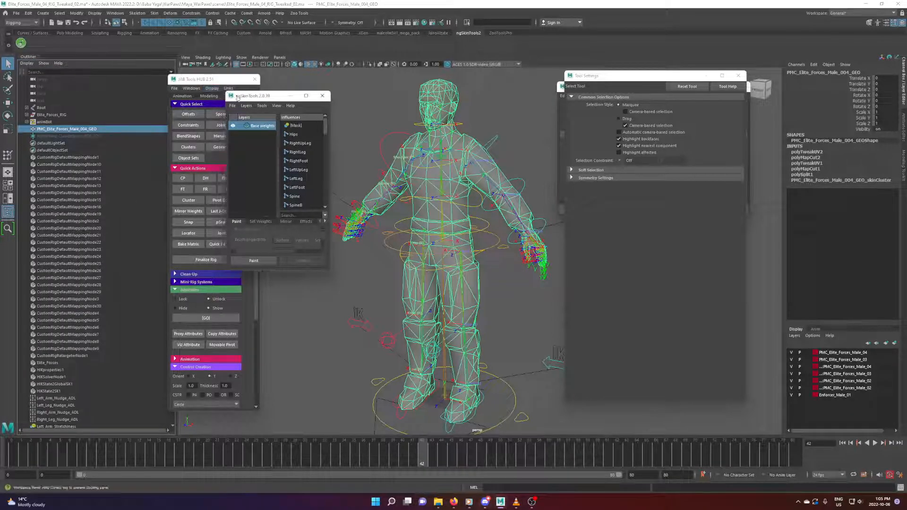
scroll(108, 222, "down", 15)
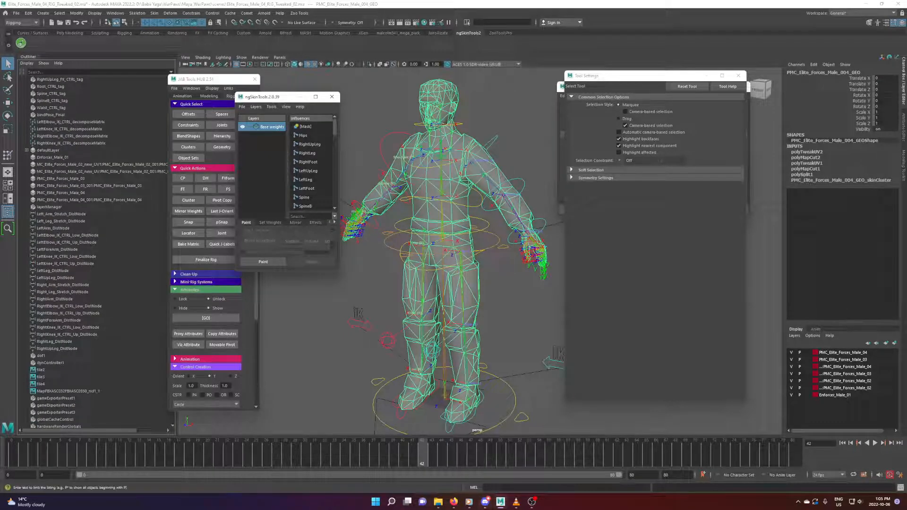
left_click(61, 72)
type("ng")
key("Return")
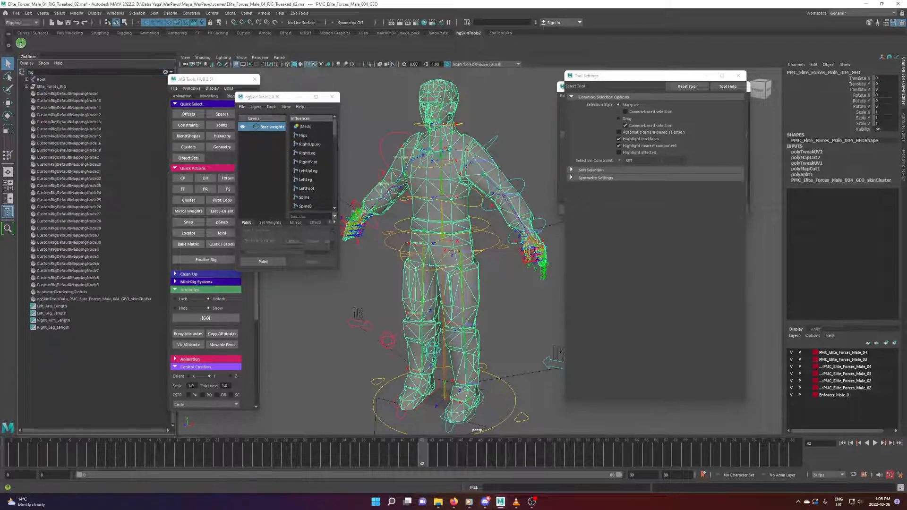
left_click(26, 63)
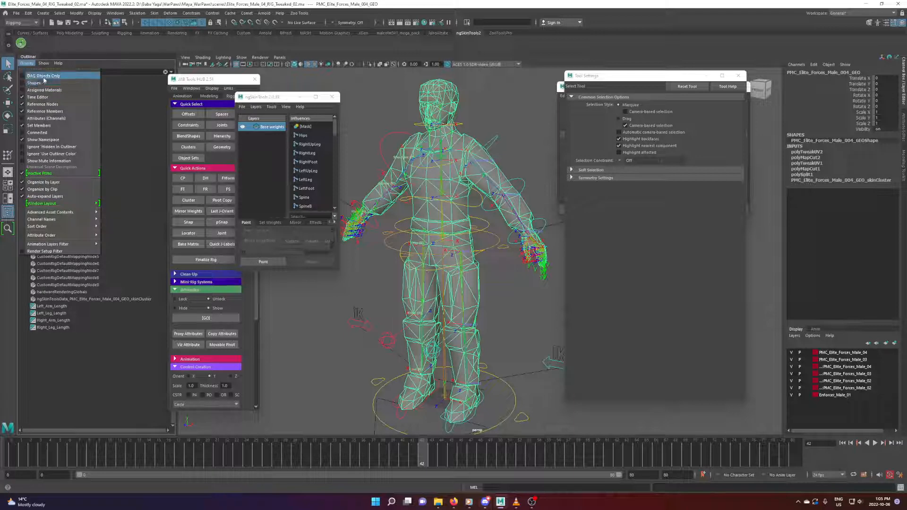
left_click(38, 83)
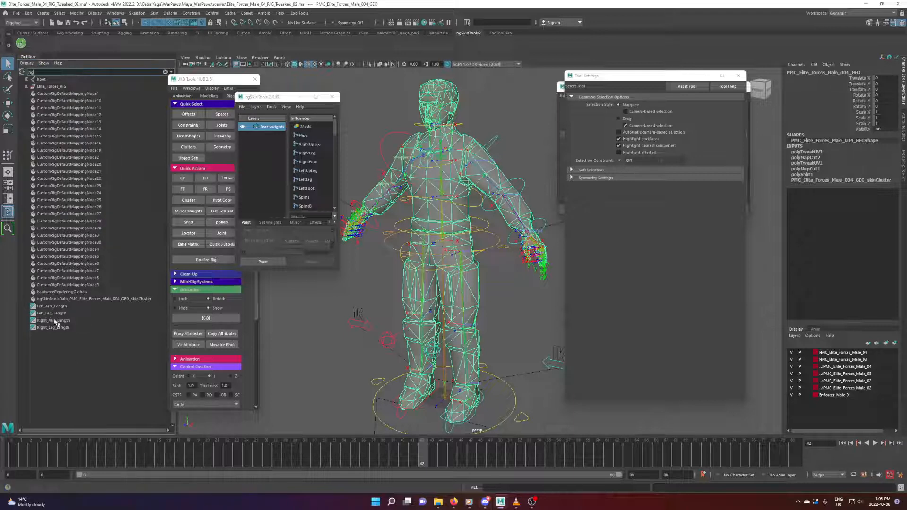
Step: Delete the ngSkinToolsData node belonging to the body mesh's skin cluster
left_click(57, 299)
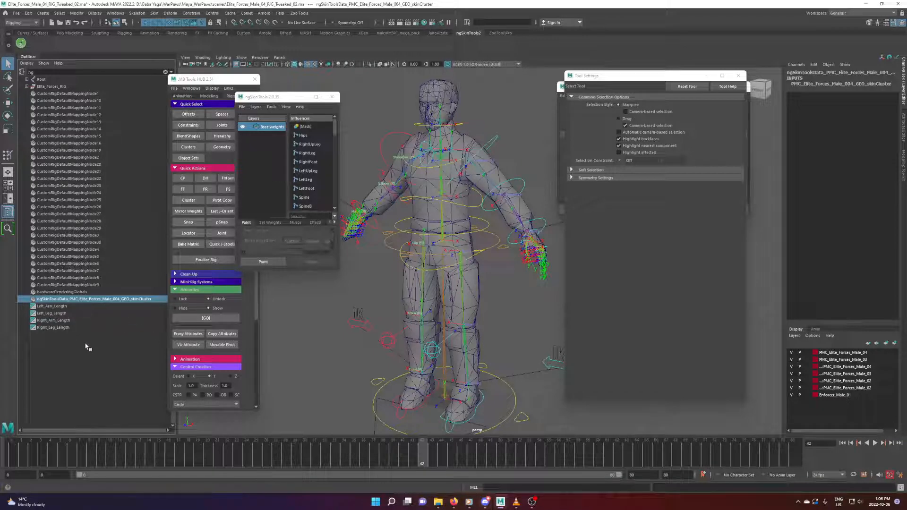
left_click_drag(311, 339, 335, 347, "alt")
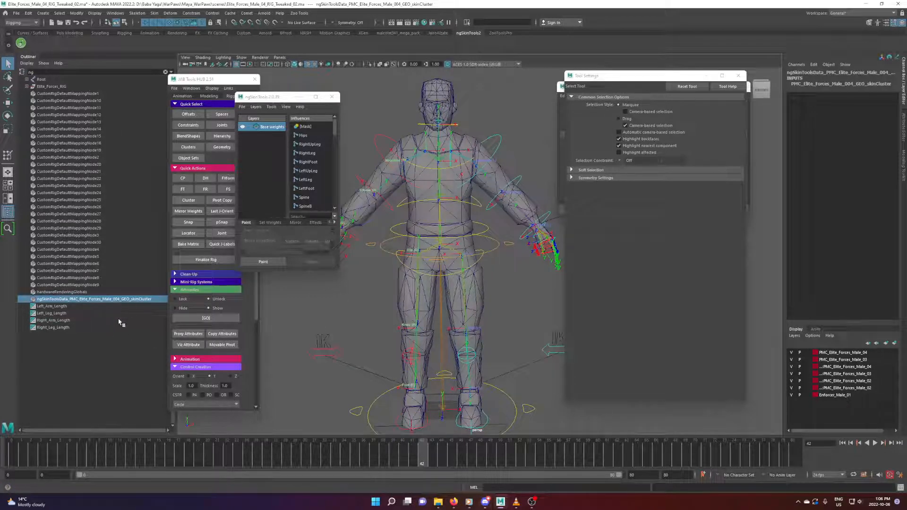
left_click(92, 298)
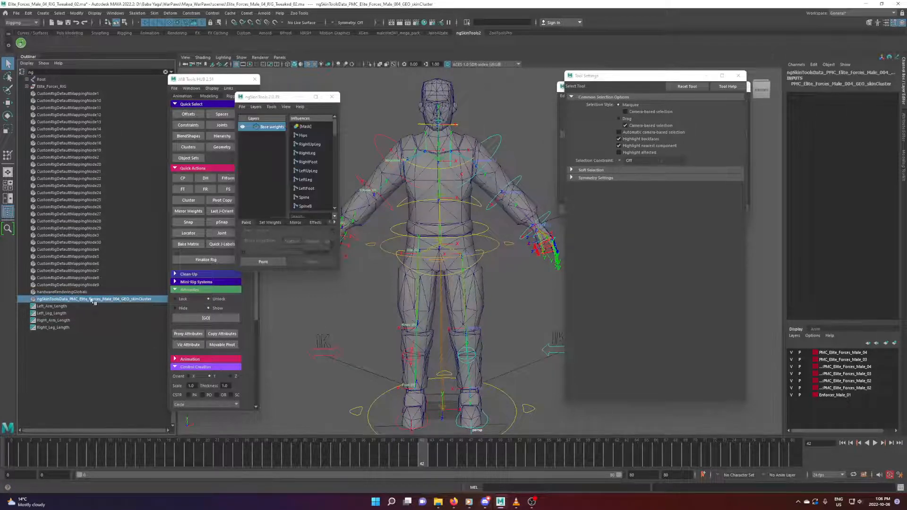
left_click_drag(332, 319, 320, 324, "alt")
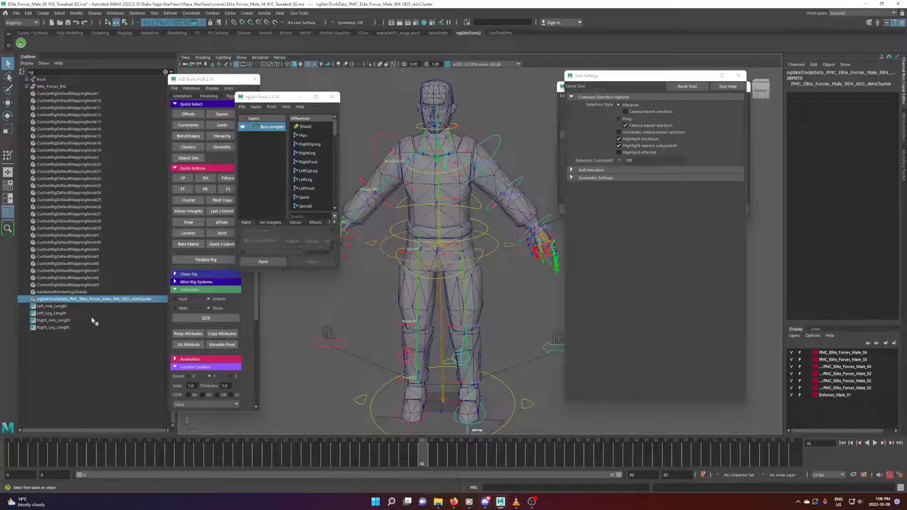
left_click(346, 316)
left_click(100, 299)
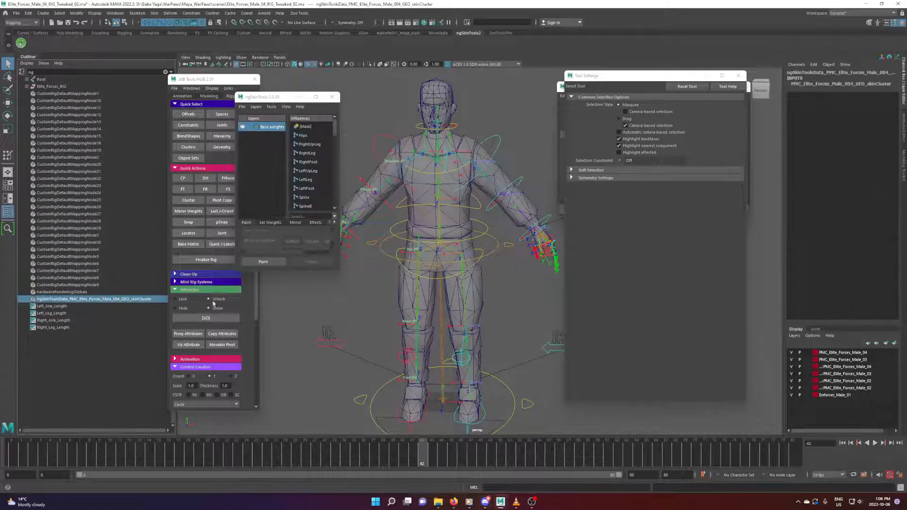
key("Delete")
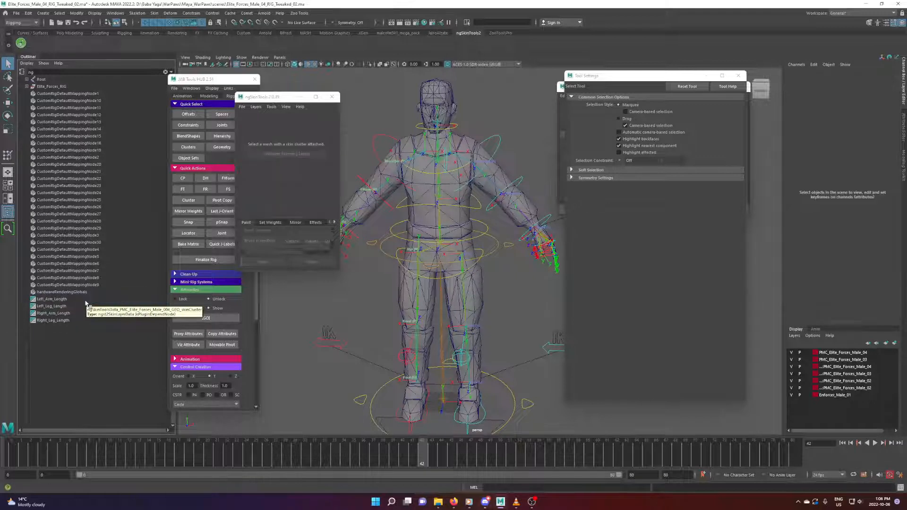
Step: Close ngSkinTools, limit the Outliner to DAG objects again and clear its name filter
left_click(266, 96)
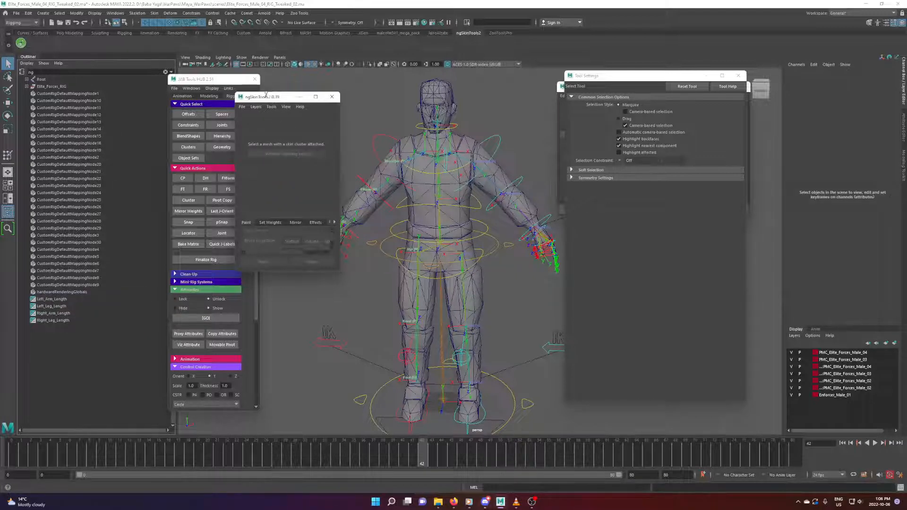
left_click(332, 97)
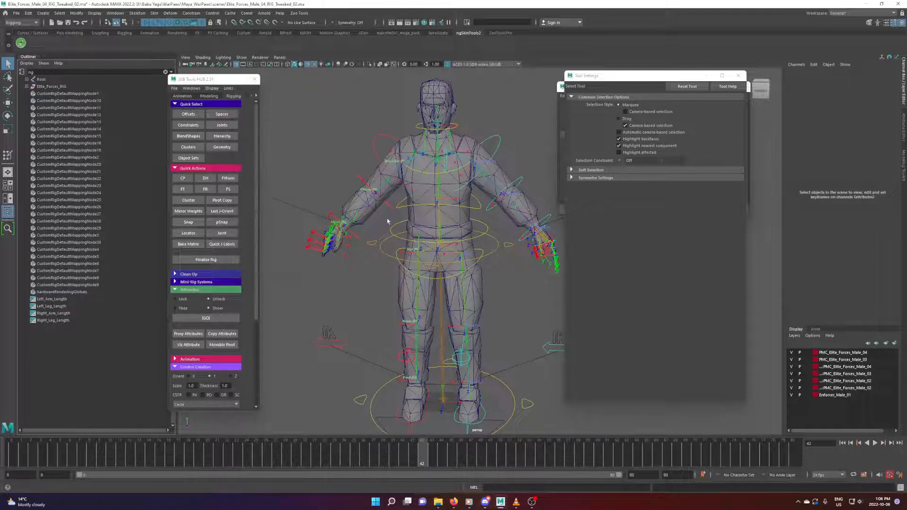
left_click_drag(498, 298, 284, 249, "alt")
middle_click_drag(284, 249, 277, 267, "alt")
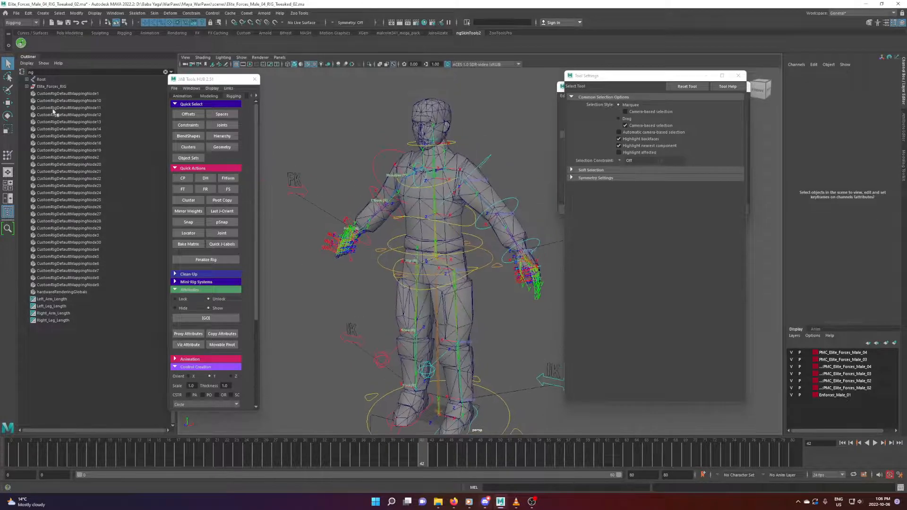
left_click(27, 63)
left_click(31, 71)
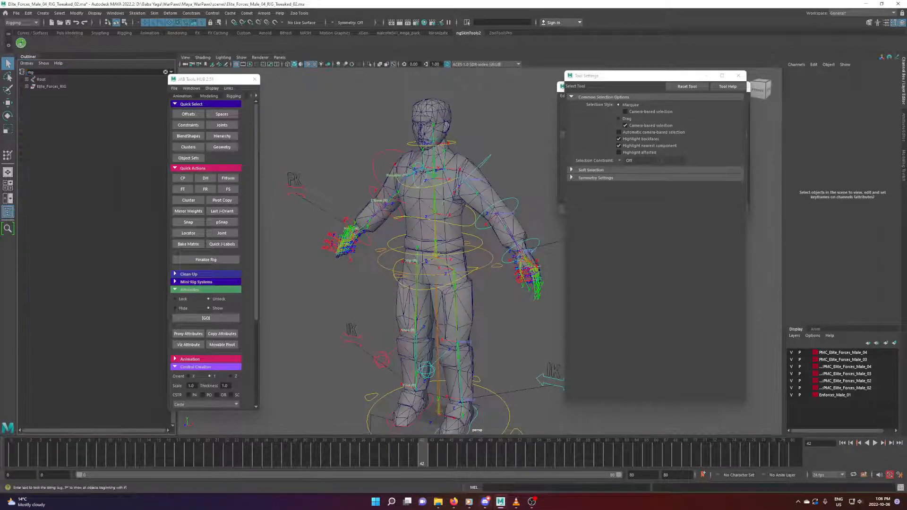
left_click(165, 72)
Step: Select the body mesh PMC_Elite_Forces_Male_004_GEO and unbind its skin from the joints
left_click_drag(500, 246, 454, 244, "alt")
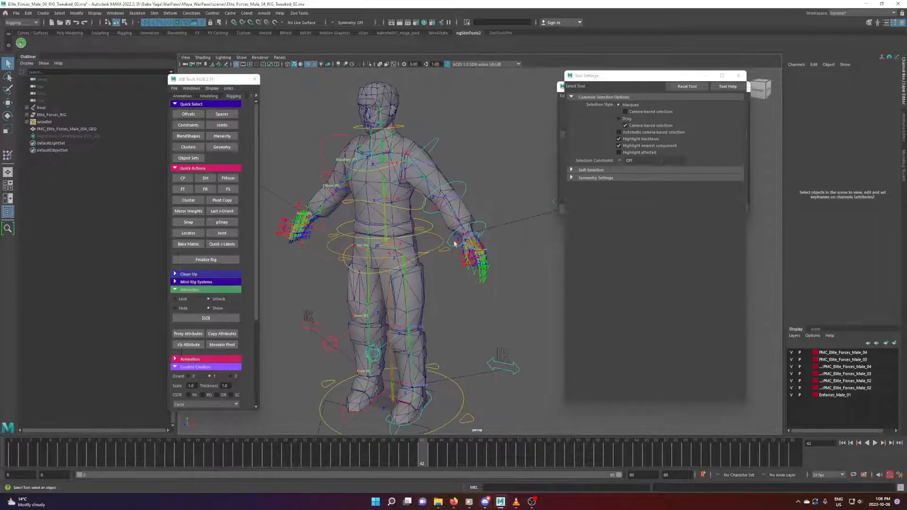
left_click(445, 164)
key("f")
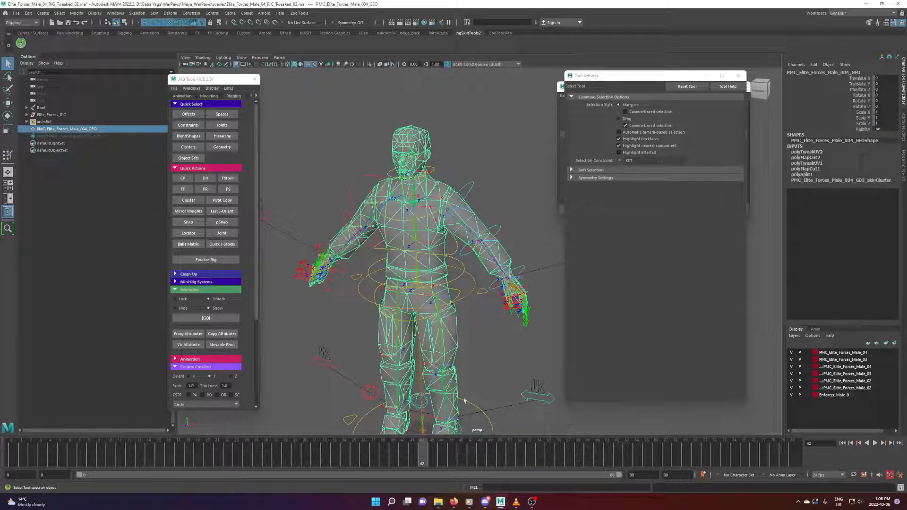
left_click_drag(465, 401, 452, 360, "alt")
left_click(154, 12)
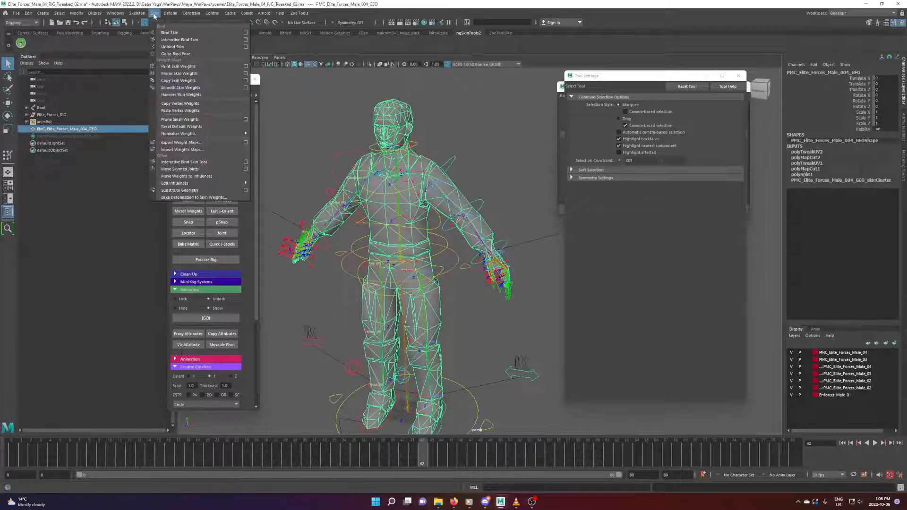
left_click(192, 48)
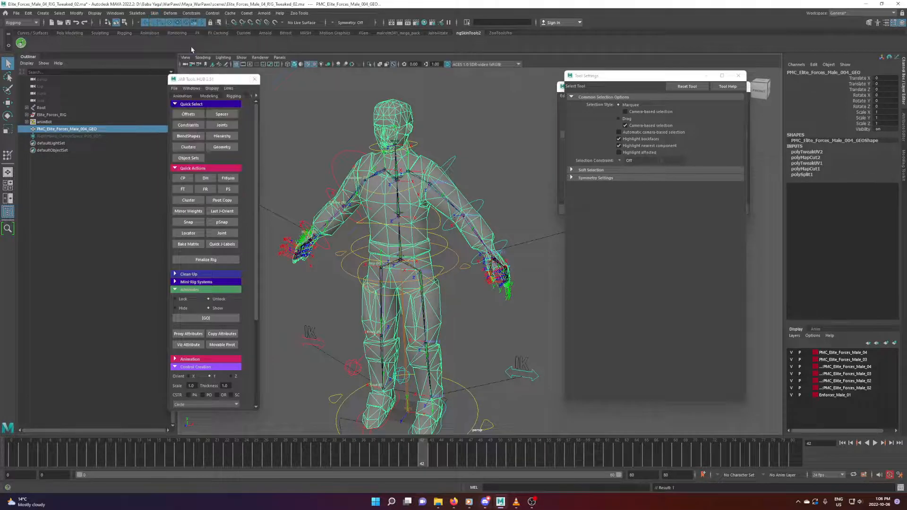
Step: Select the LeftClavicle joint and test-rotate it to check whether the mesh is still bound
left_click(468, 132)
left_click(425, 167)
scroll(396, 195, "up", 3)
middle_click_drag(396, 194, 448, 249, "alt")
left_click_drag(447, 249, 443, 240, "alt")
scroll(444, 240, "up", 3)
left_click(536, 182)
left_click(449, 188)
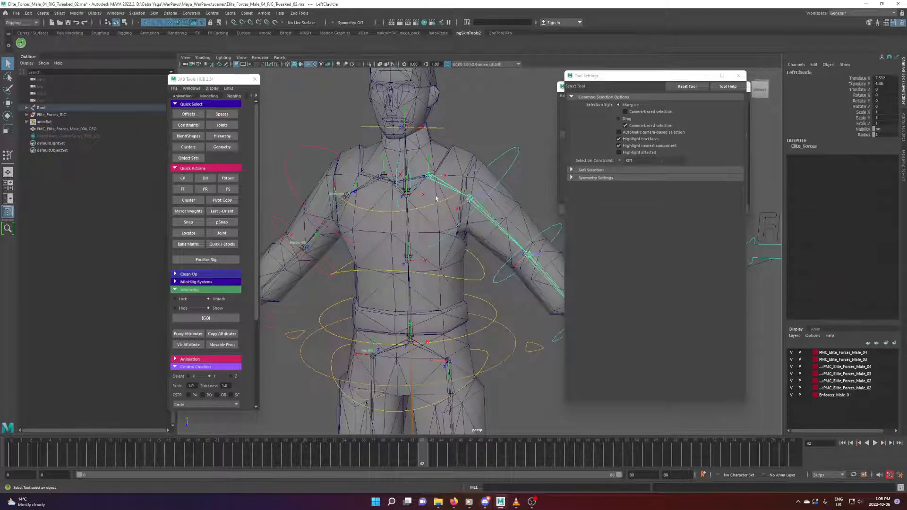
key("e")
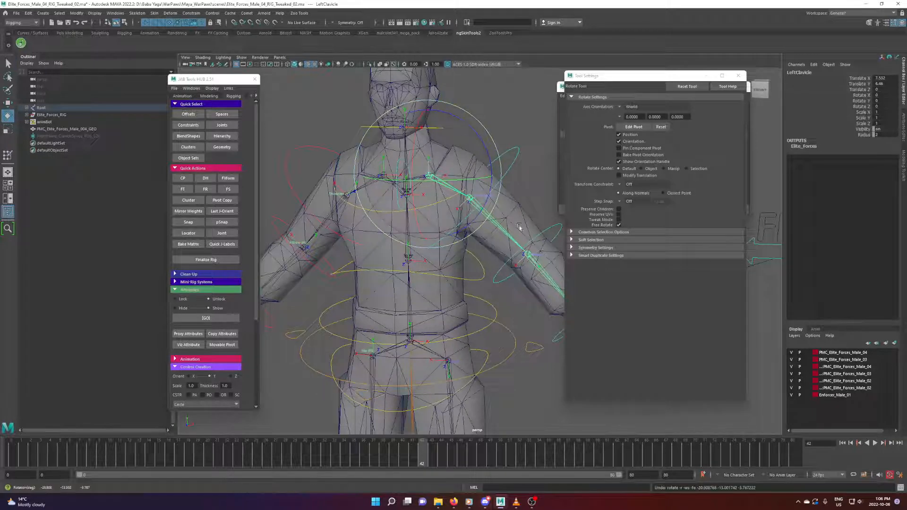
Step: Test-rotate the left shoulder again, undo the rotation and reselect the LeftClavicle joint
left_click(485, 222)
left_click(519, 150)
left_click_drag(513, 162, 472, 163)
key("ctrl+z")
left_click(499, 110)
left_click_drag(425, 187, 432, 241, "alt")
key("q")
left_click(419, 193)
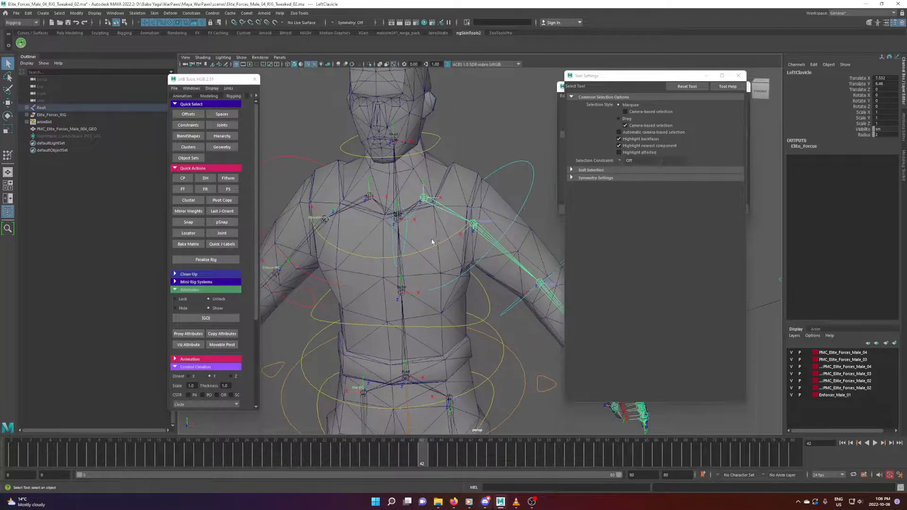
right_click_drag(432, 241, 447, 245, "alt")
left_click_drag(447, 245, 430, 255, "alt")
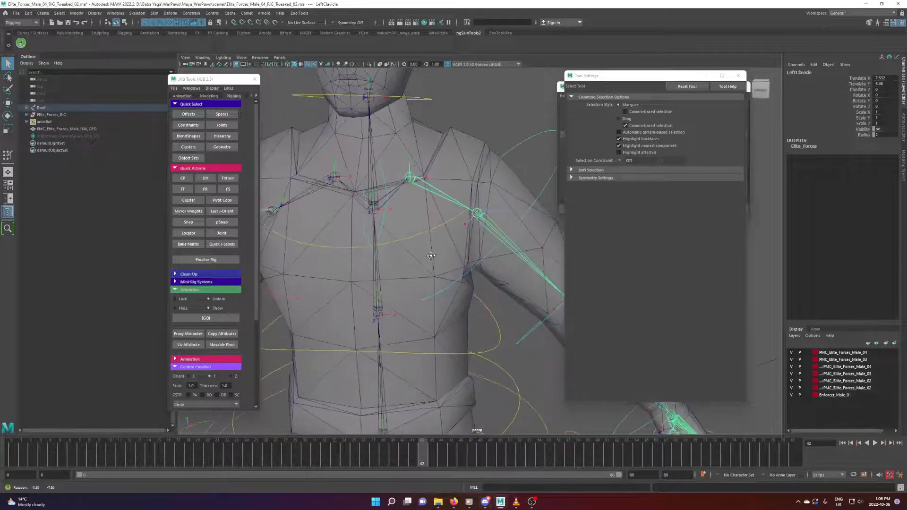
left_click(469, 122)
left_click(432, 190)
left_click_drag(433, 190, 460, 208, "alt")
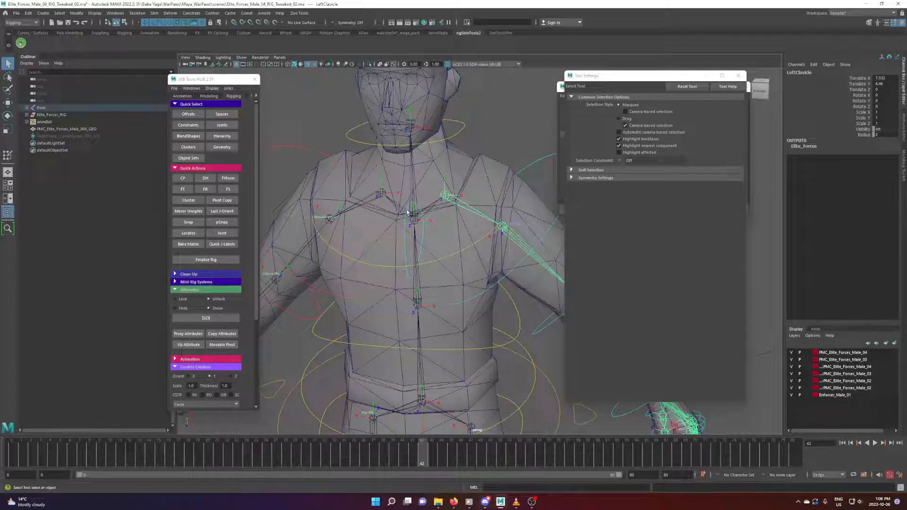
left_click_drag(365, 215, 338, 201, "alt")
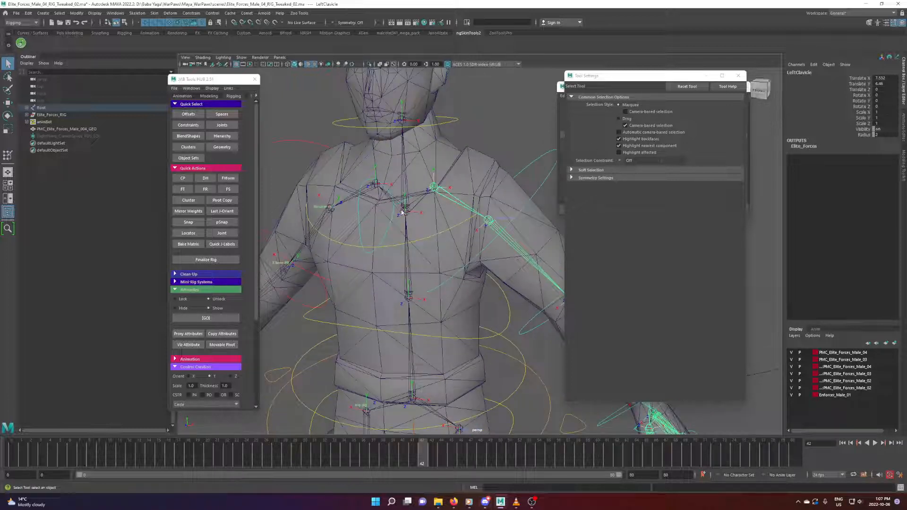
Step: Open the Orient Joint options and turn off orienting the children of selected joints, keeping primary axis Y and secondary axis Z
scroll(225, 359, "down", 3)
scroll(225, 359, "down", 4)
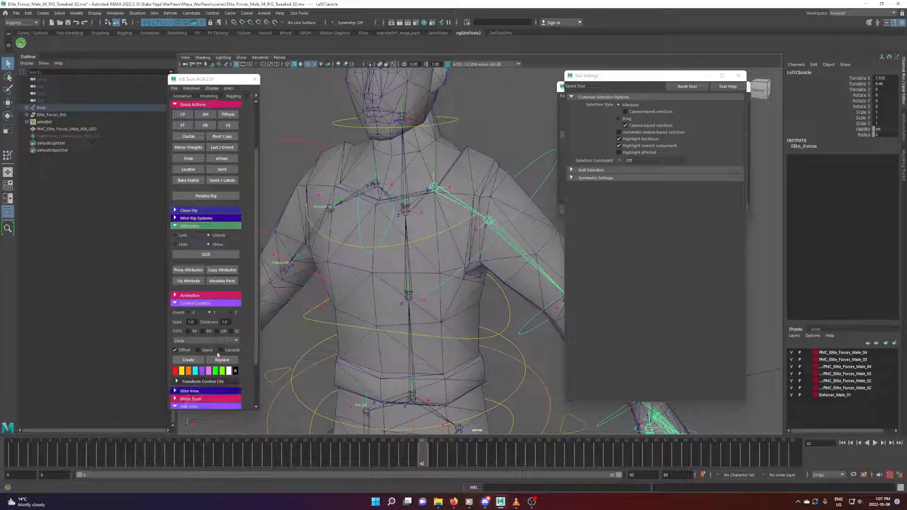
left_click(198, 357)
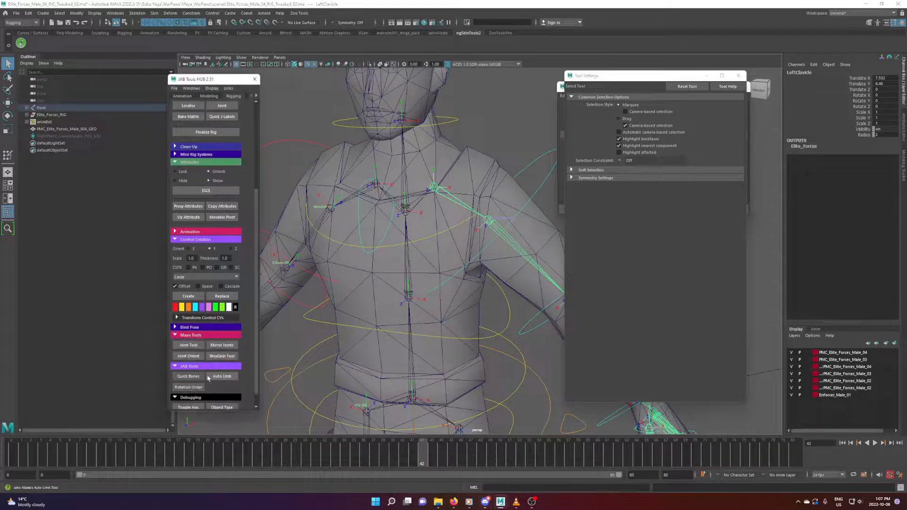
left_click(188, 355)
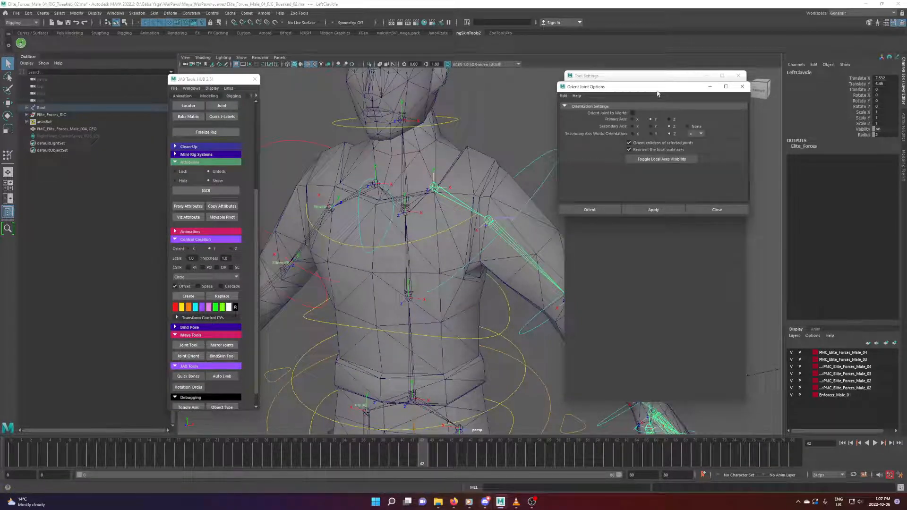
left_click_drag(656, 94, 238, 137)
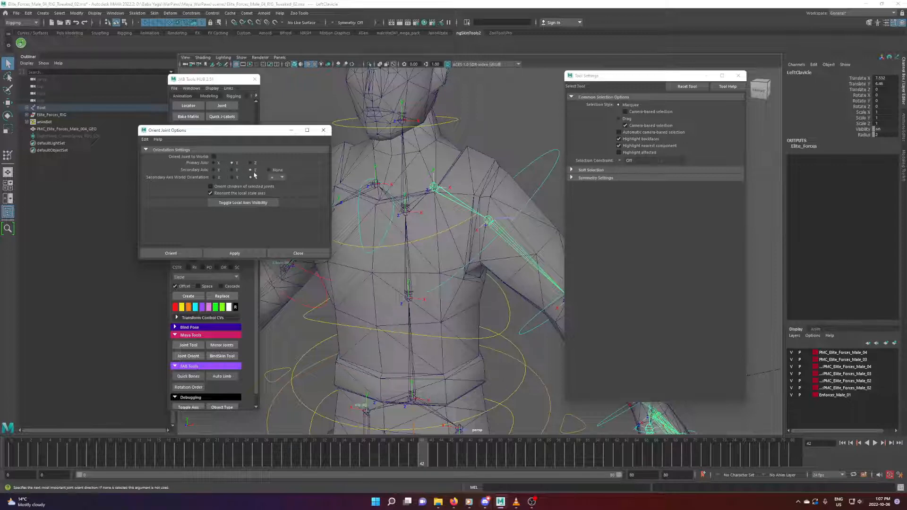
mouse_move(417, 259)
left_mouse_down("alt")
mouse_move(397, 263)
mouse_move(423, 259)
mouse_move(429, 271)
left_mouse_up("alt")
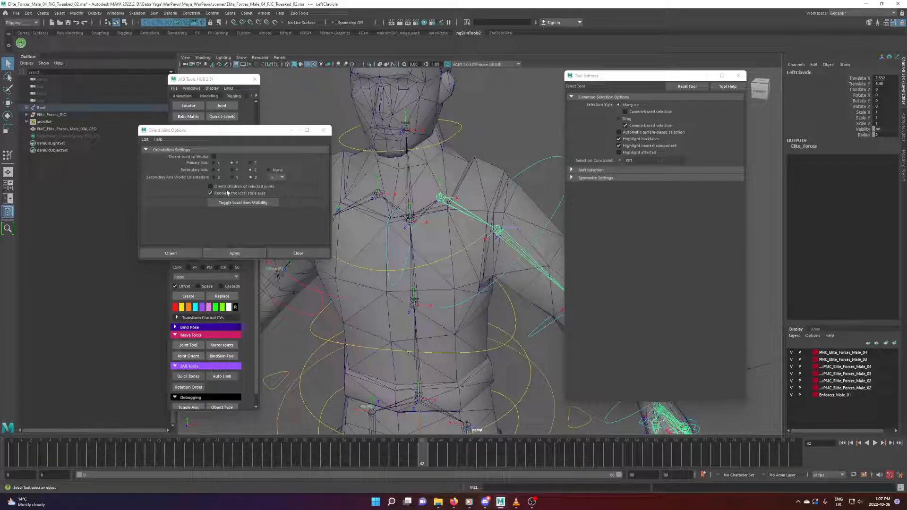
left_click(227, 187)
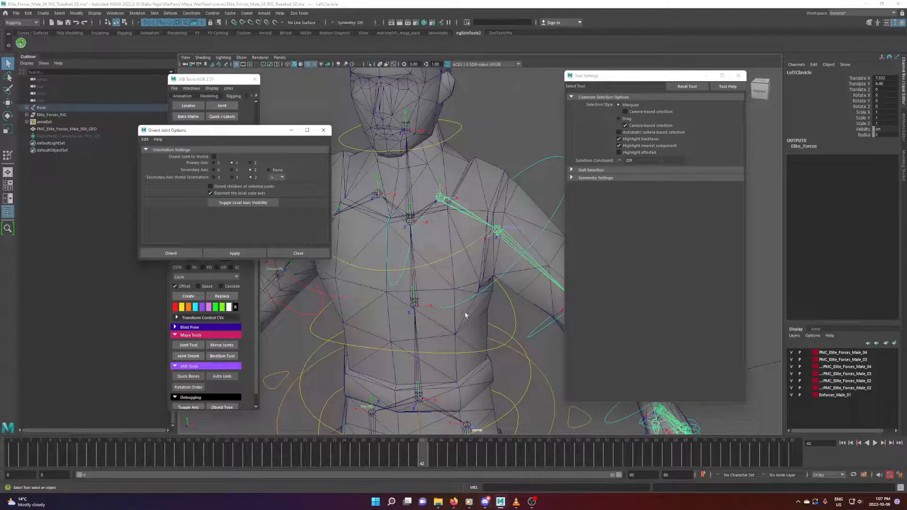
Step: Save the rig scene with the body mesh unbound and the LeftClavicle joint selected
left_click_drag(465, 315, 384, 262, "alt")
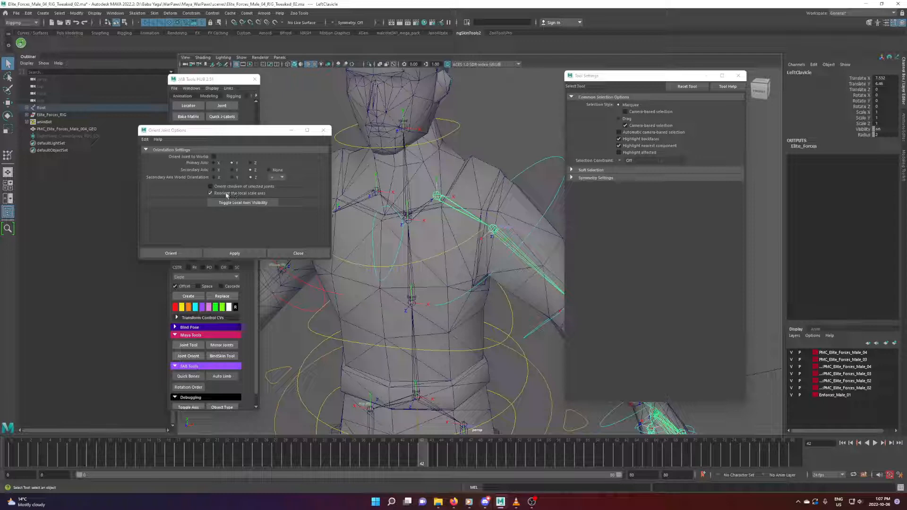
left_click_drag(452, 268, 312, 263, "alt")
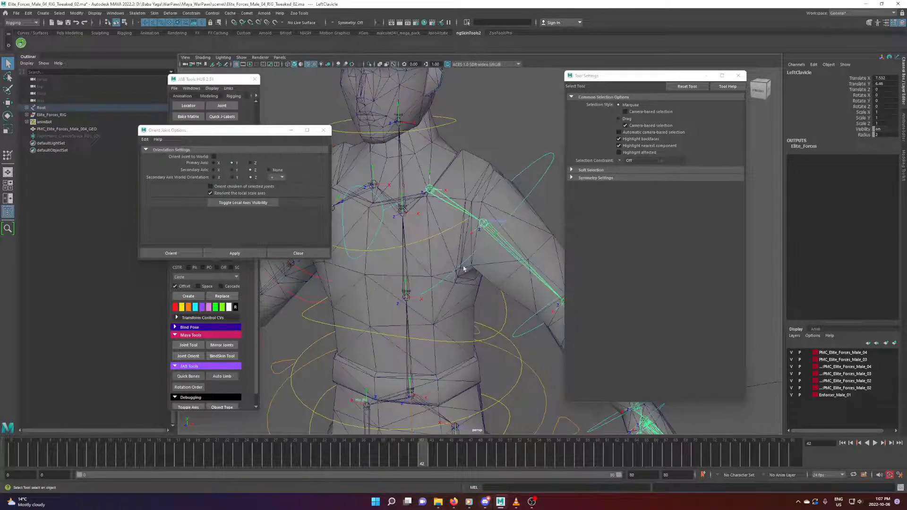
key("ctrl+s")
left_click_drag(442, 273, 334, 247, "alt")
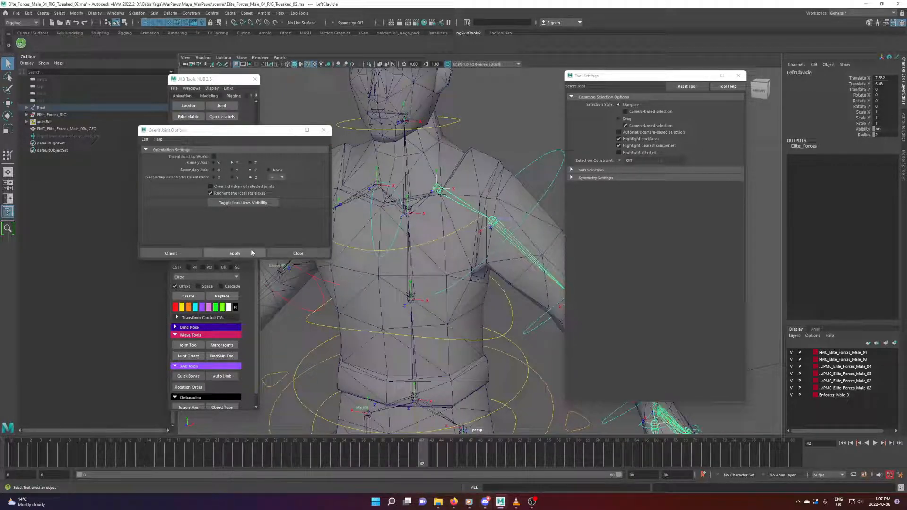
Step: Try to orient the LeftClavicle joint, first with and again without reorienting the local scale axes
left_click(235, 254)
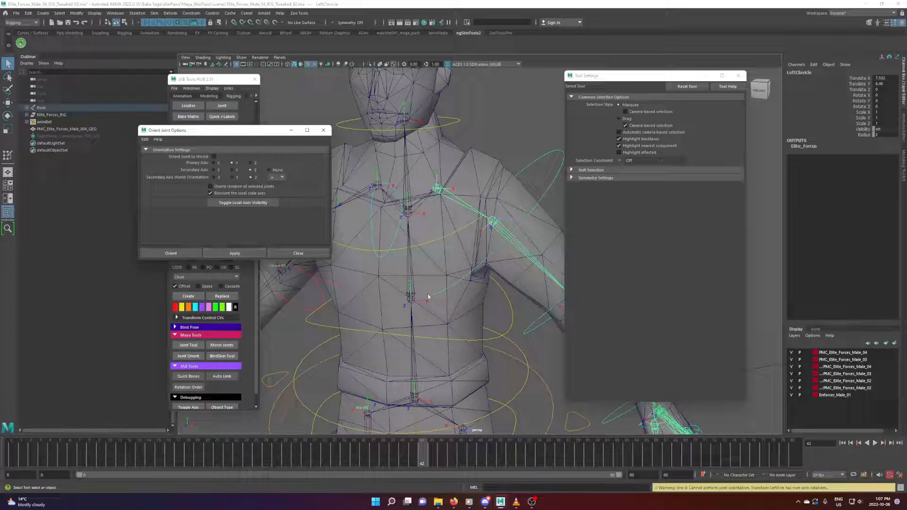
left_click_drag(446, 297, 478, 288, "alt")
left_click(236, 193)
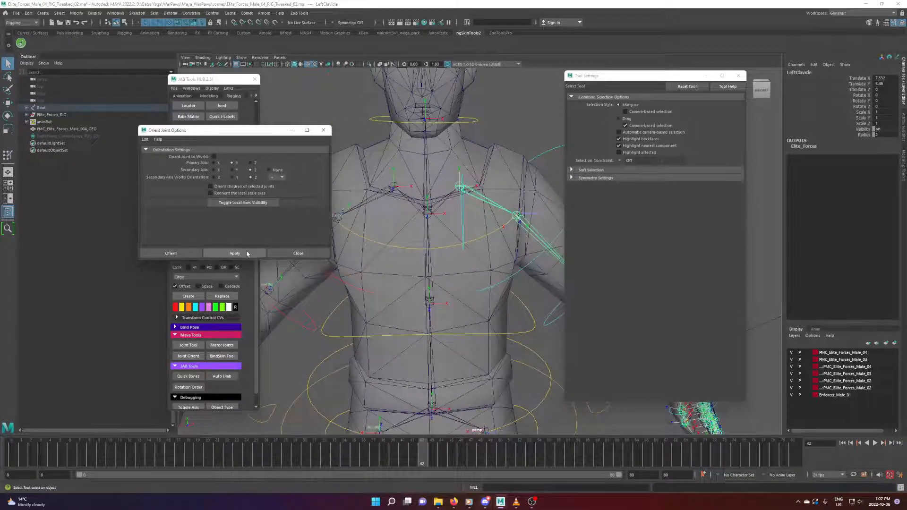
left_click(245, 253)
left_click_drag(440, 266, 449, 265, "alt")
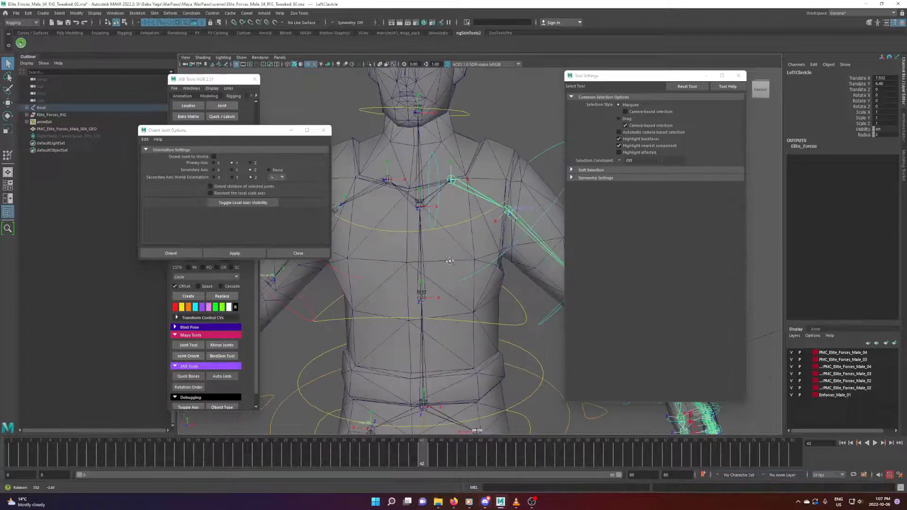
Step: Reopen the saved scene Elite_Forces_Male_04_RIG_Tweaked_02.ma, discarding the orientation attempts
key("ctrl+o")
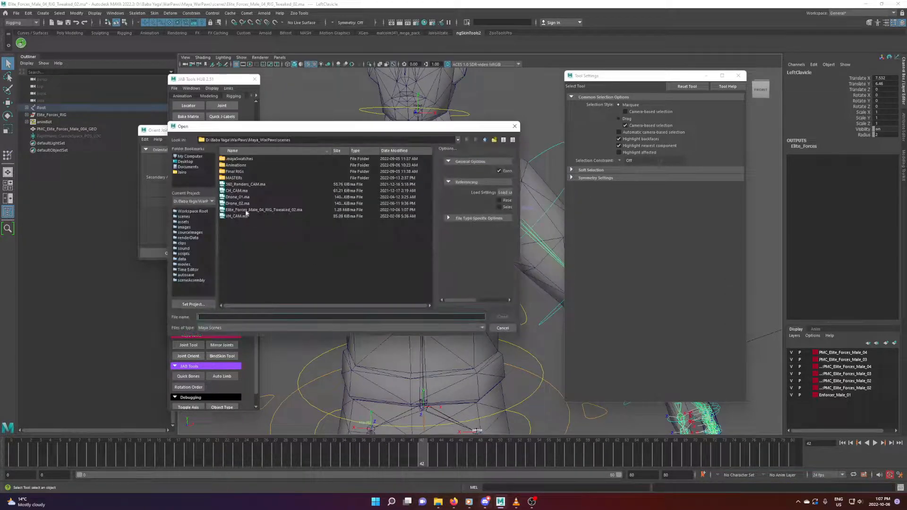
left_click(264, 210)
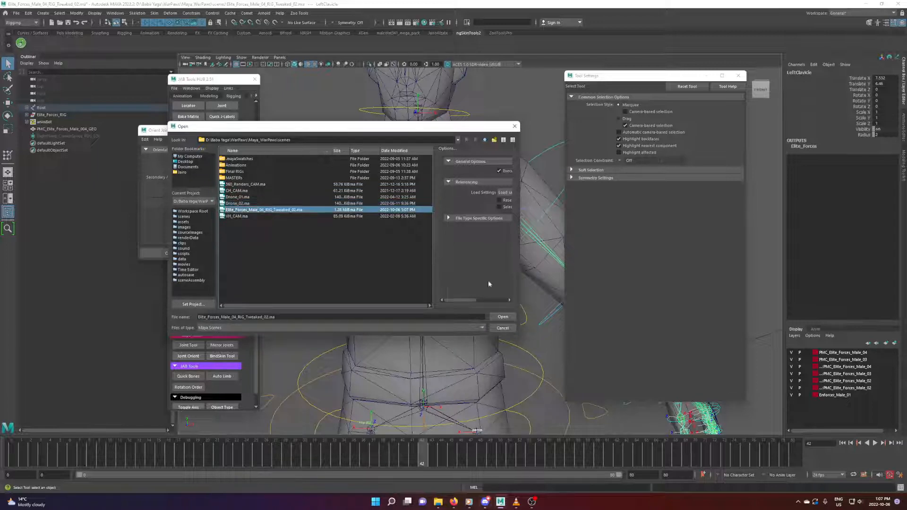
left_click(502, 317)
left_click(453, 253)
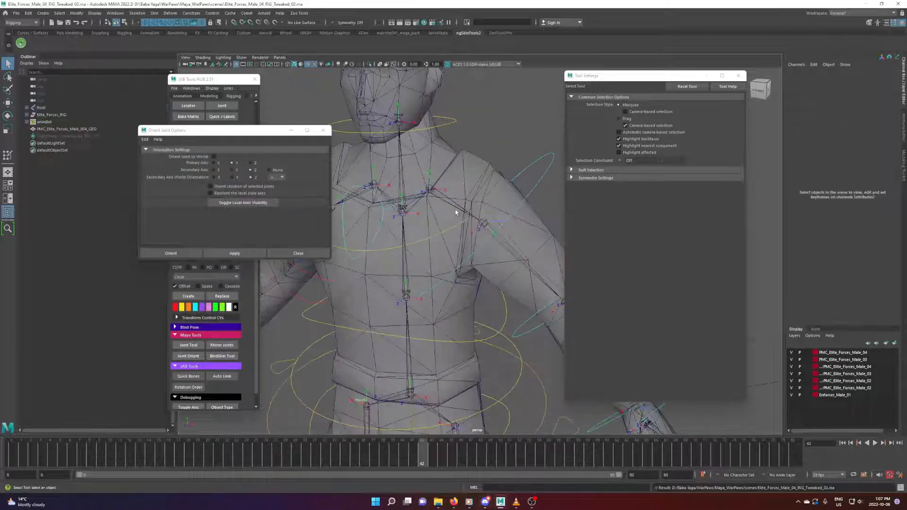
Step: Unparent the LeftArm joint from the LeftClavicle joint so the arm chain sits at world level
middle_click_drag(448, 232, 458, 251, "alt")
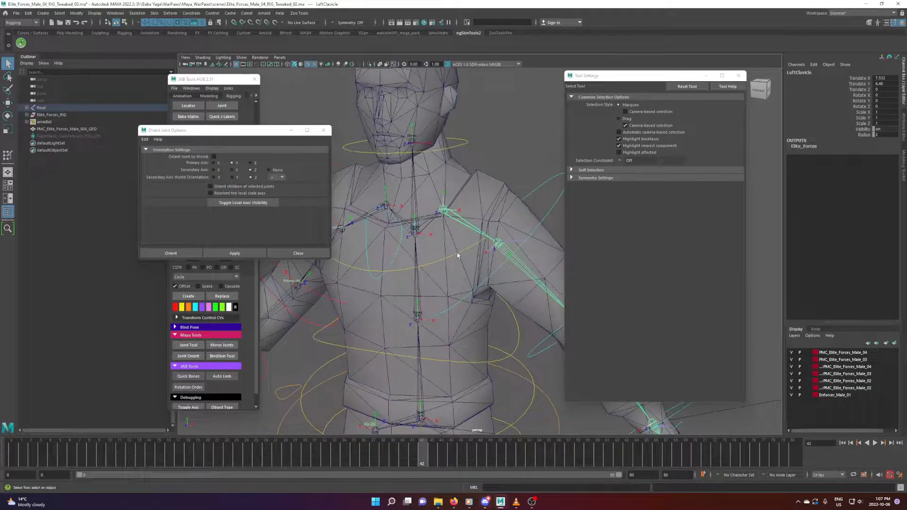
key("w")
left_click_drag(467, 255, 480, 269, "alt")
middle_click_drag(502, 278, 476, 249, "alt")
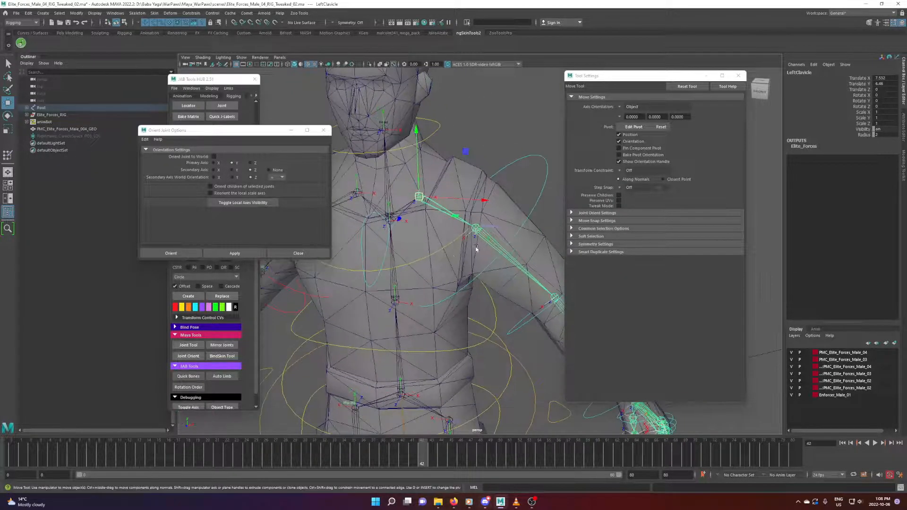
left_click(484, 240)
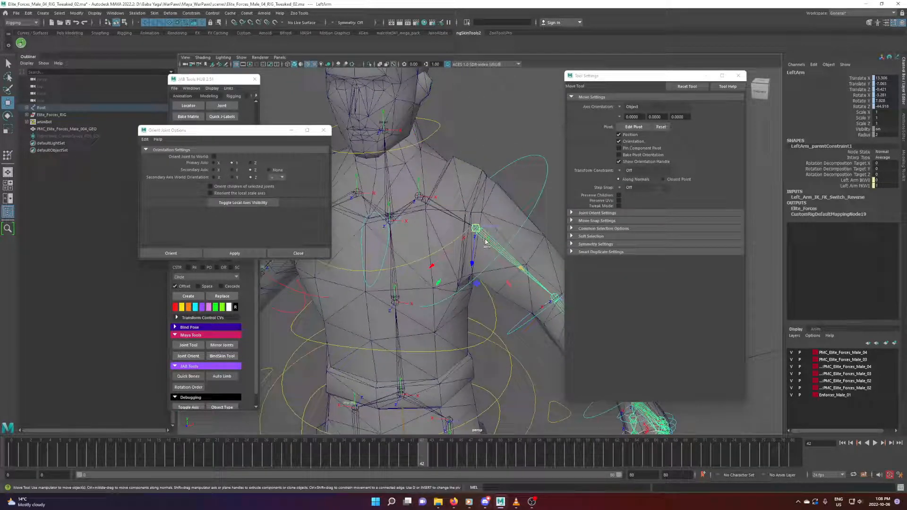
key("shift+p")
left_click(502, 162)
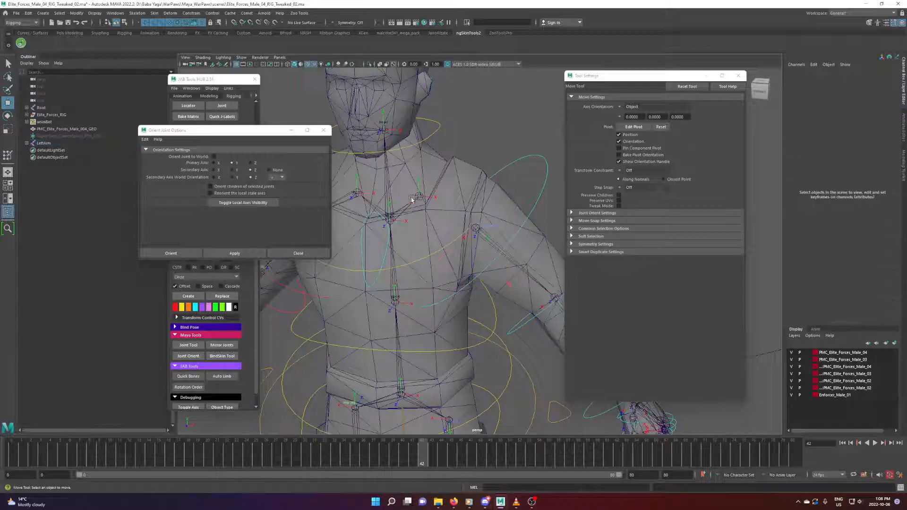
Step: Hide the body mesh in the viewport and duplicate the LeftClavicle joint
left_click(421, 201)
left_click(476, 167)
key("alt+1")
left_click(488, 239)
left_click_drag(489, 239, 434, 217, "alt")
left_click(442, 174)
left_click(419, 190)
key("ctrl+d")
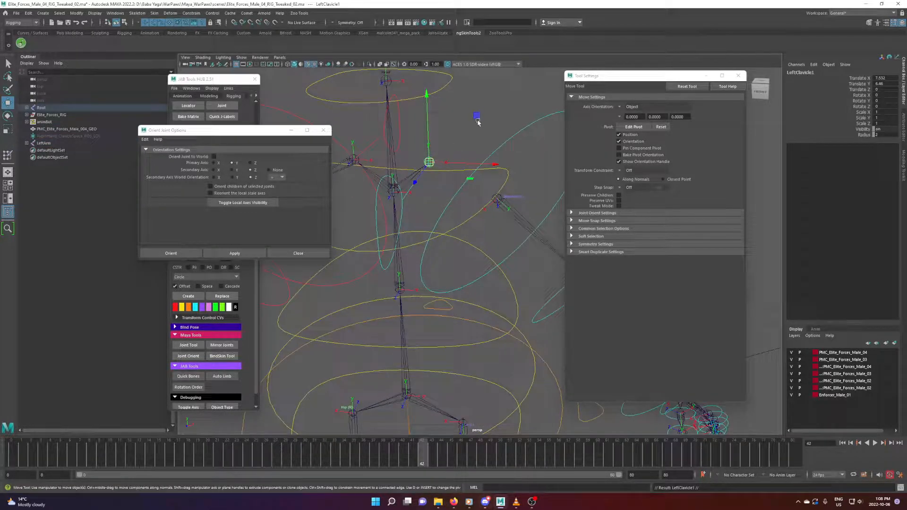
Step: Move the duplicated clavicle joint out to the shoulder, onto the LeftArm joint's position
left_click_drag(477, 120, 519, 154)
scroll(515, 190, "up", 3)
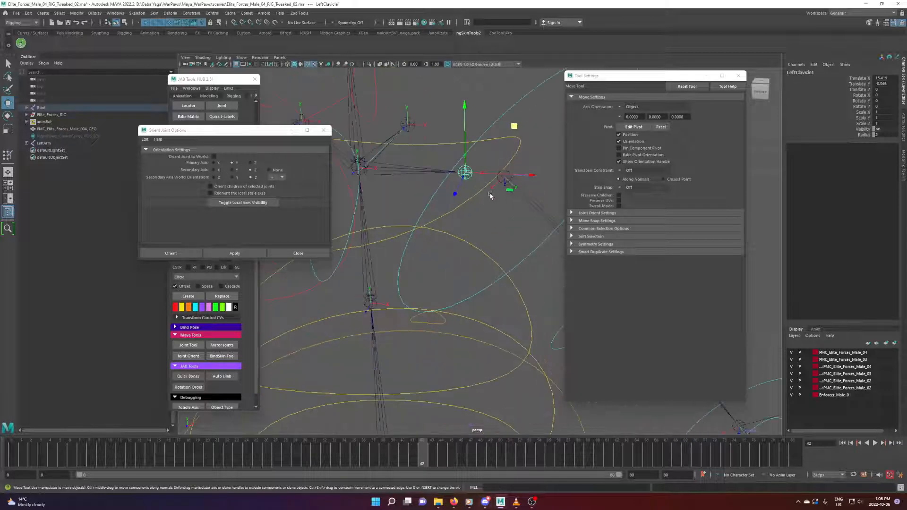
left_click_drag(465, 172, 500, 176)
left_click_drag(506, 210, 506, 225, "alt")
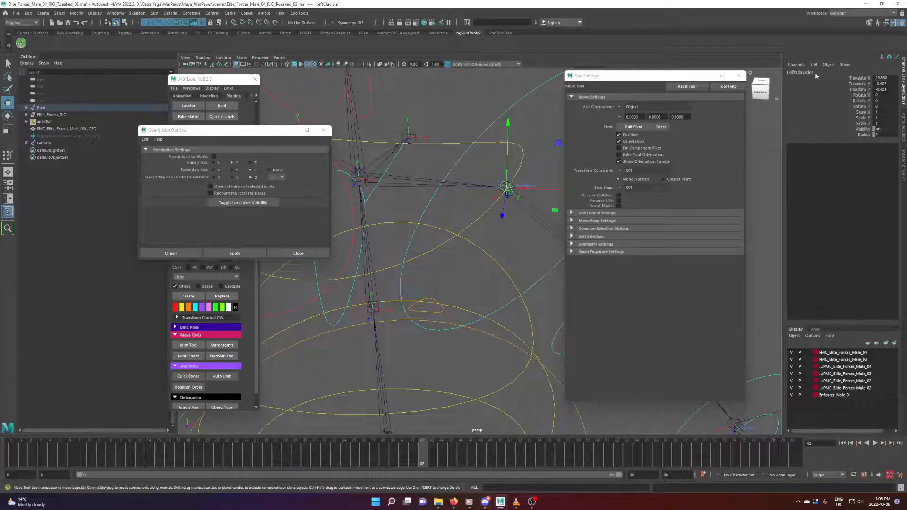
Step: Reveal the SpineB joint in the Outliner and expand it to list its child joints, moving the Orient Joint options out of the way
left_click(430, 123)
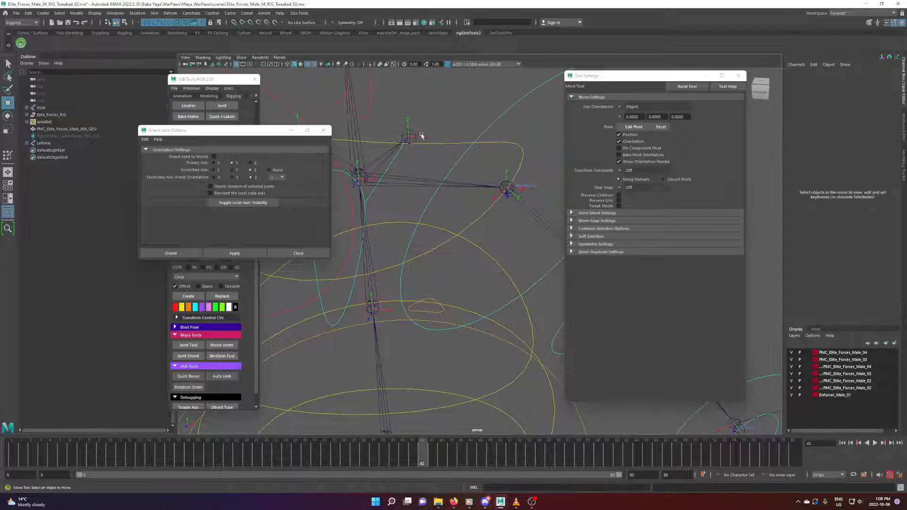
left_click(479, 190)
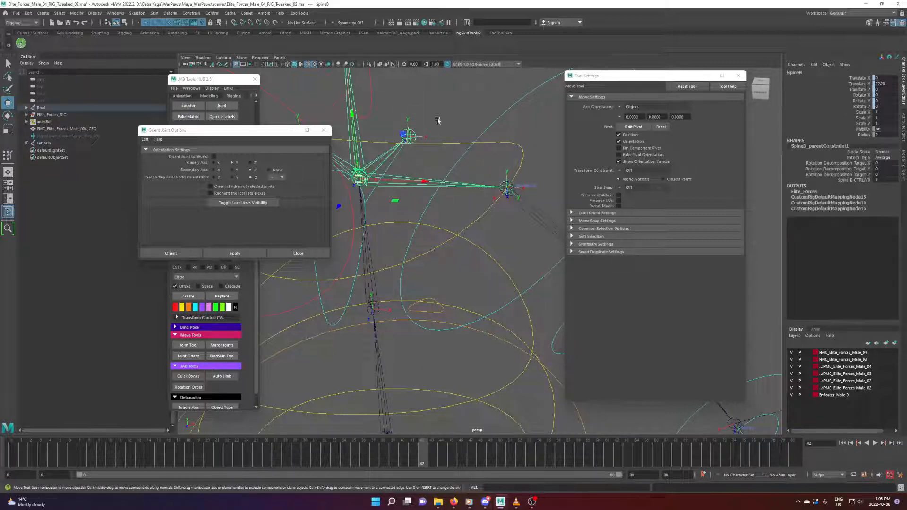
left_click(437, 122)
left_click(485, 187)
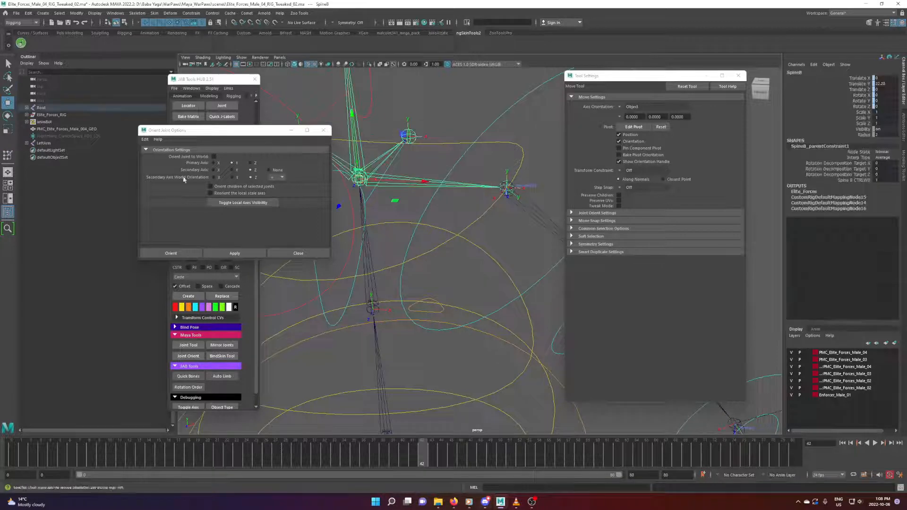
right_click(81, 203)
left_click(108, 223)
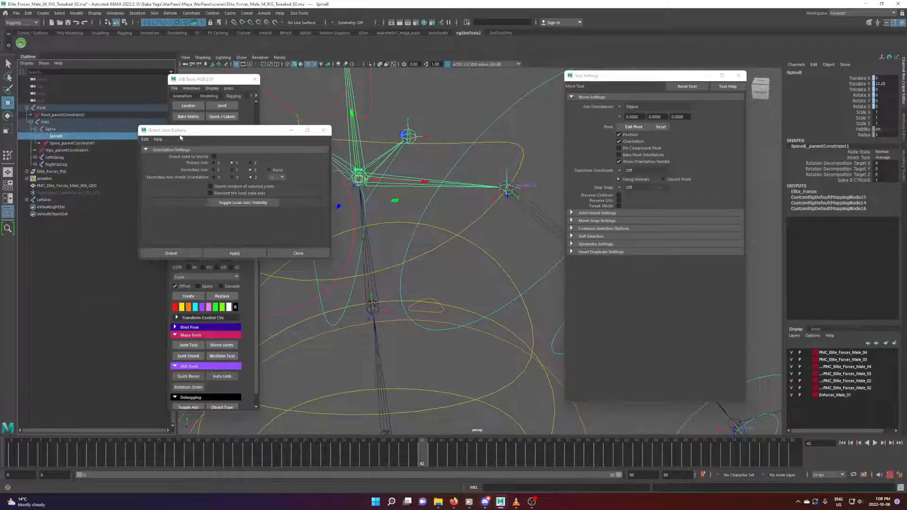
left_click_drag(180, 132, 172, 242)
left_click(39, 137)
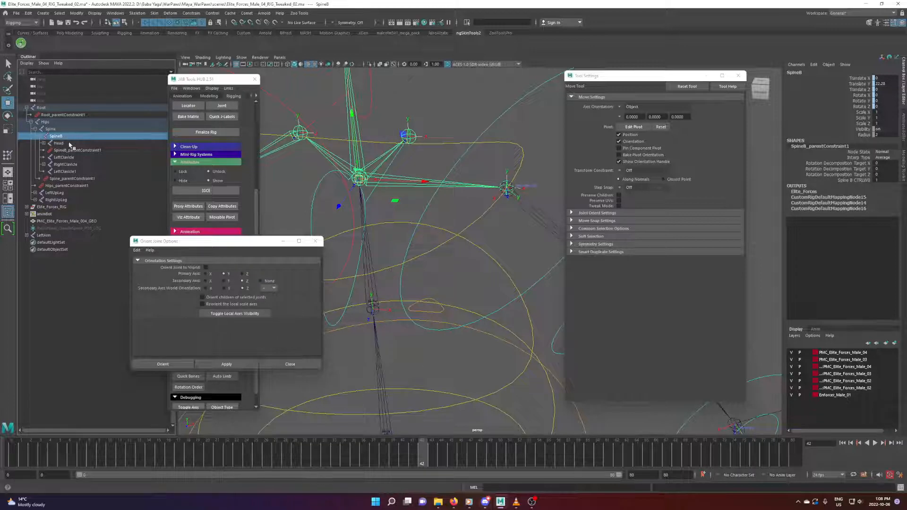
Step: Try to parent the LeftClavicle joint under its duplicate, LeftClavicle1
left_click(77, 172)
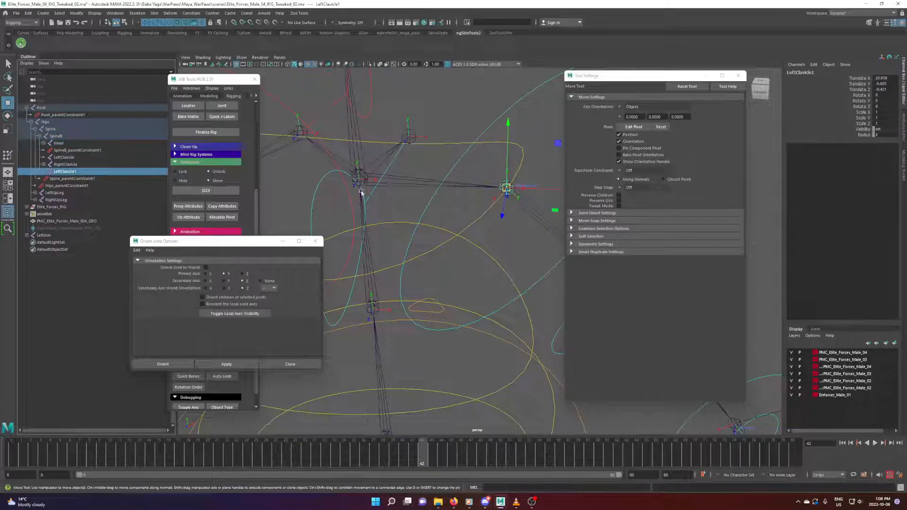
left_click_drag(401, 191, 414, 208, "alt")
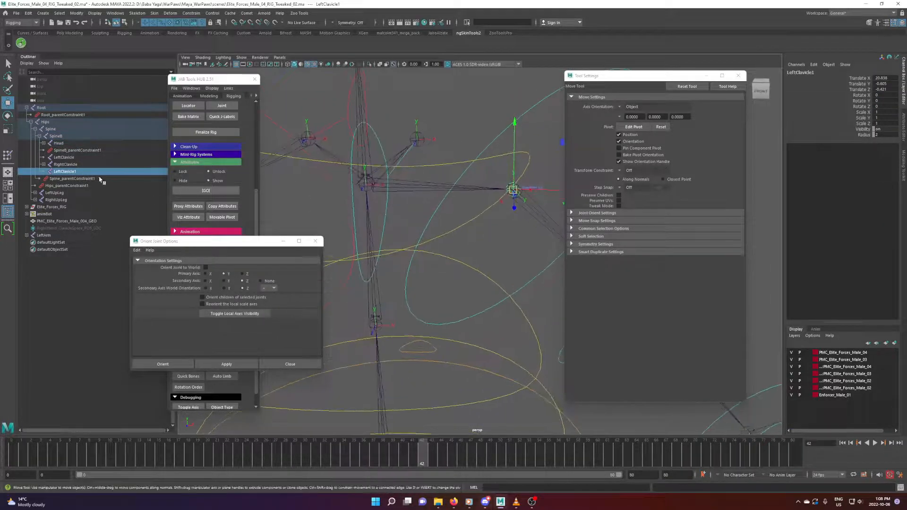
left_click(87, 165)
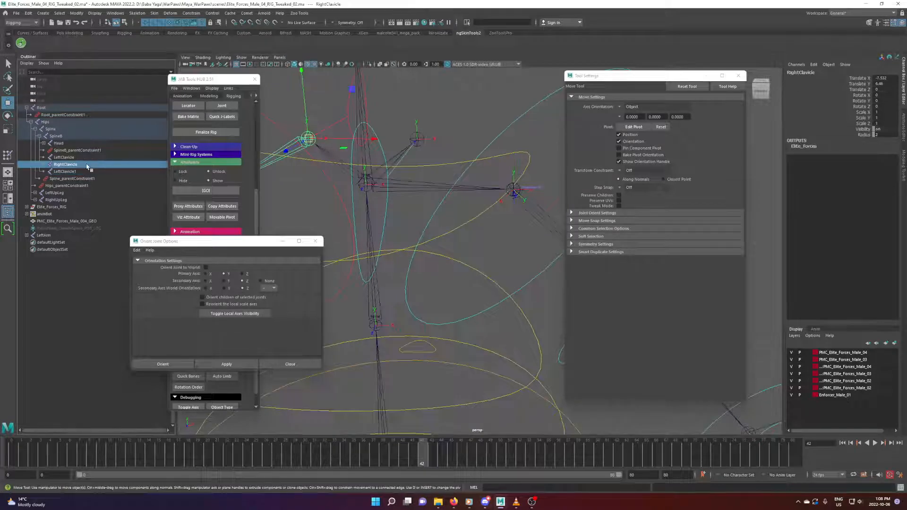
left_click(420, 138)
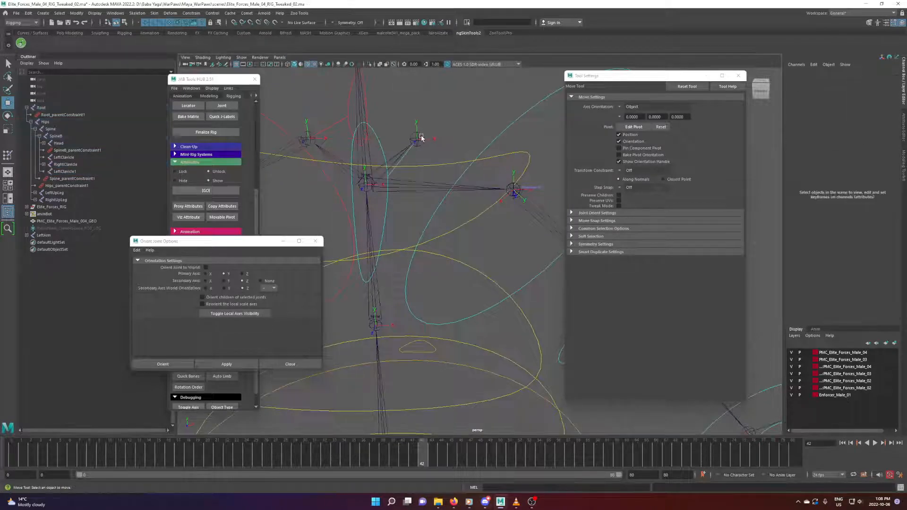
left_click(66, 171, "ctrl")
key("p")
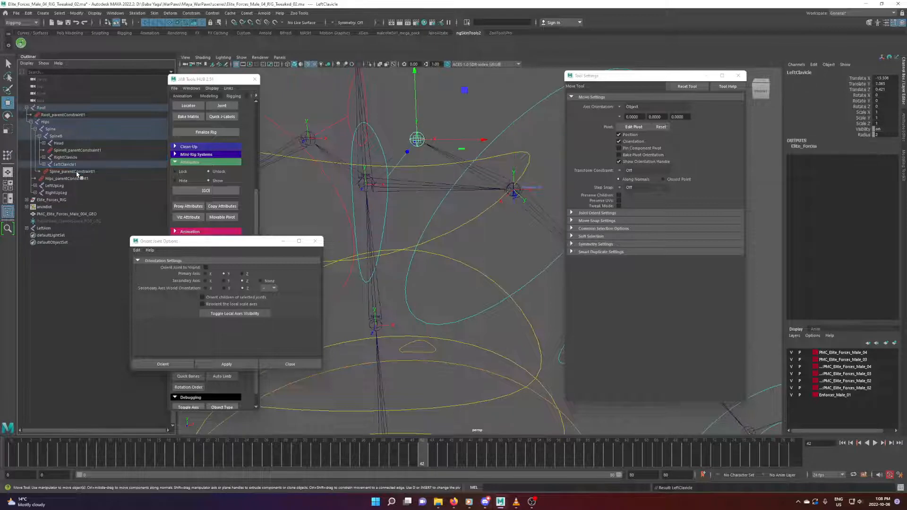
key("ctrl+z")
Step: Parent the LeftClavicle1 joint under the LeftClavicle joint and reveal it in the Outliner hierarchy
left_click(74, 173)
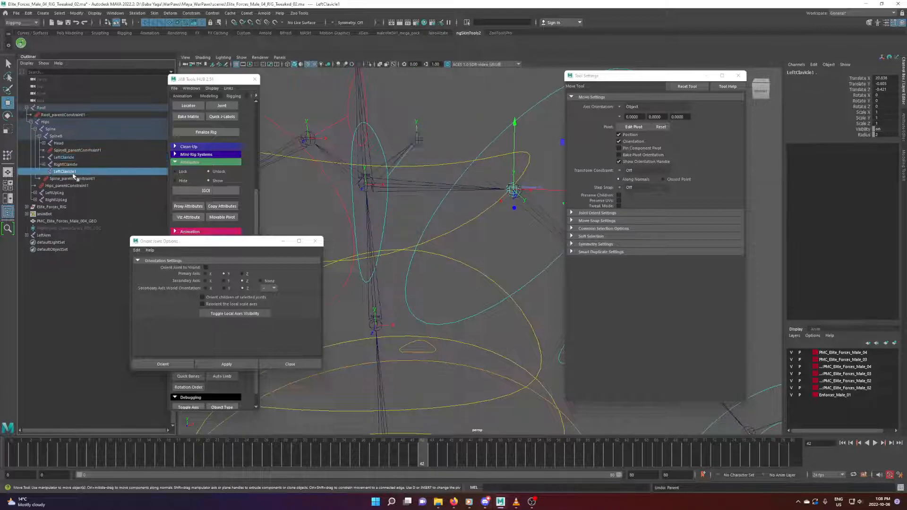
left_click(73, 160, "ctrl")
key("p")
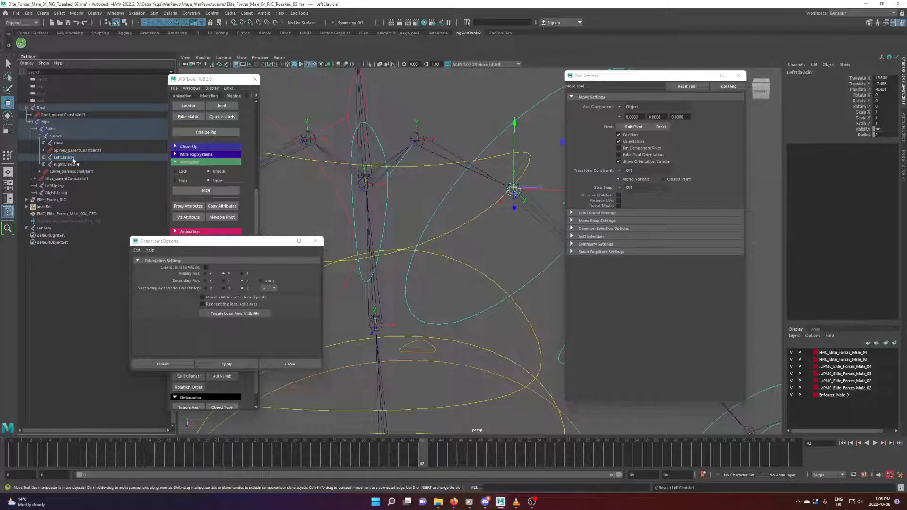
mouse_move(479, 253)
left_mouse_down("alt")
mouse_move(435, 250)
mouse_move(473, 257)
left_mouse_up("alt")
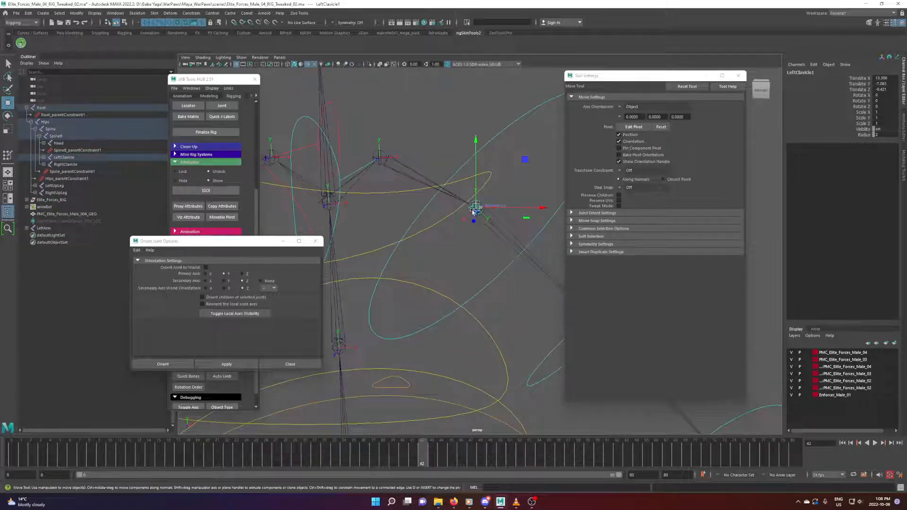
right_click(125, 209)
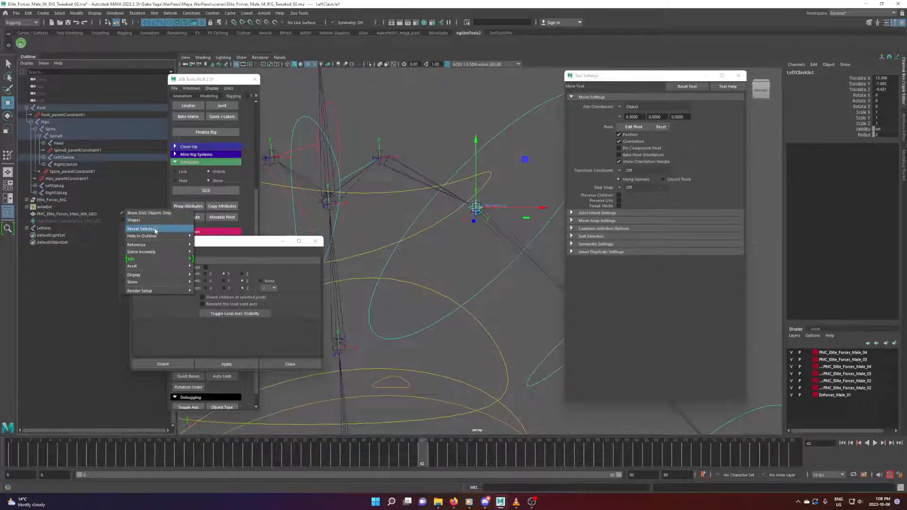
left_click(155, 230)
Step: Orient the LeftClavicle joint toward its shoulder child, using Y as the primary axis and Z as the secondary axis
left_click(402, 166)
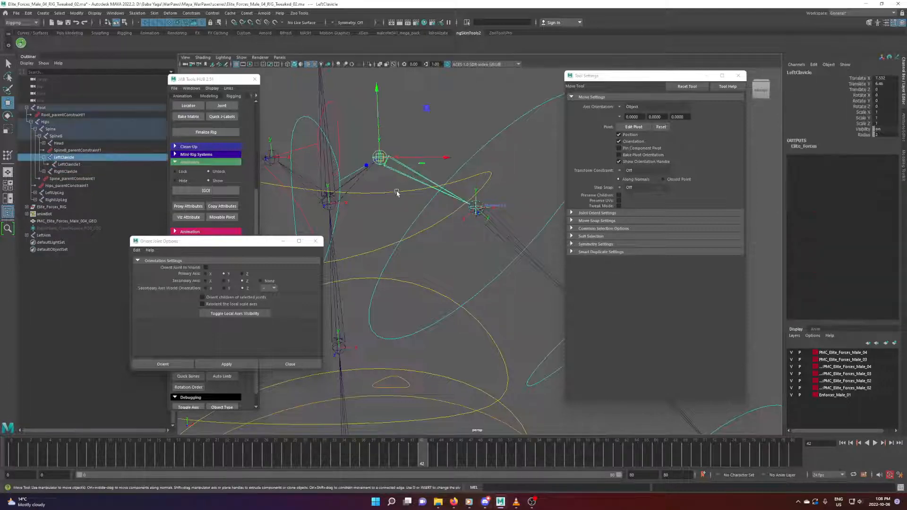
left_click(239, 365)
left_click_drag(441, 247, 460, 266, "alt")
left_click(437, 166)
left_click_drag(428, 167, 449, 234, "alt")
left_click_drag(544, 306, 438, 237, "alt")
Step: Delete the temporary LeftClavicle1 joint beneath the LeftClavicle joint
left_click(70, 165)
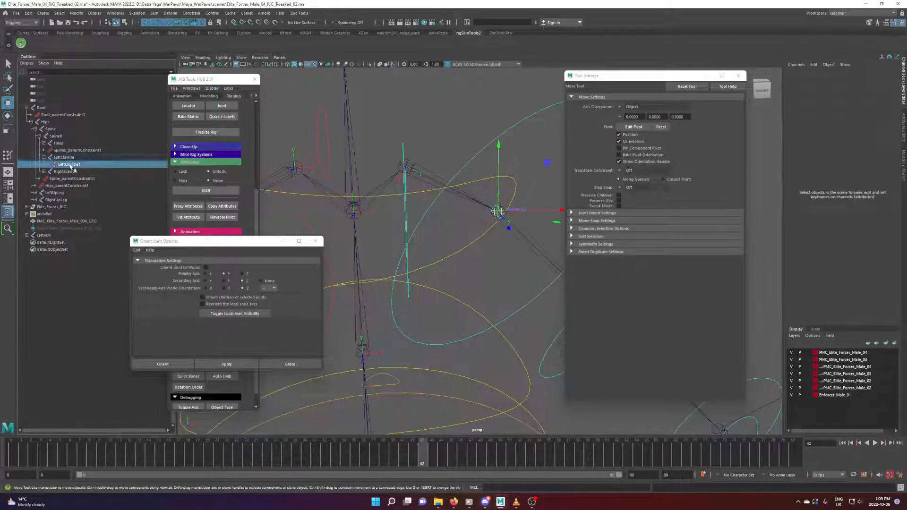
key("Delete")
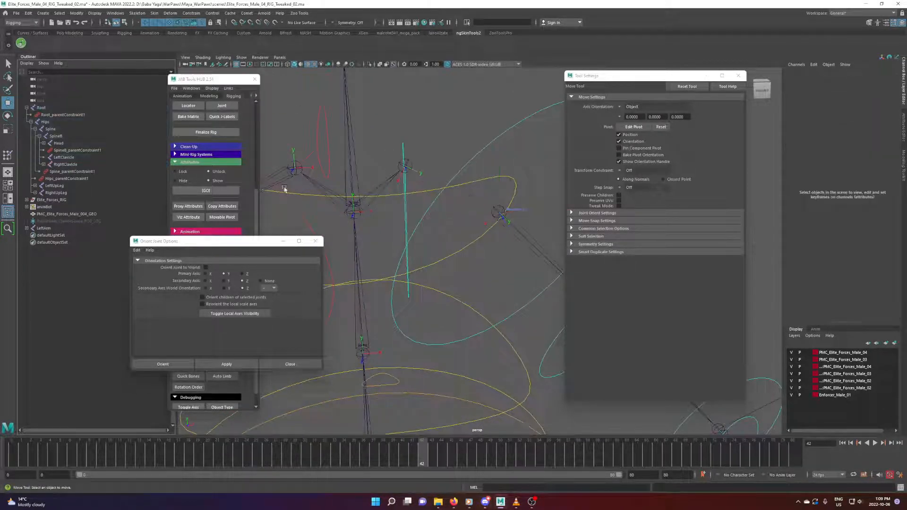
left_click(408, 168)
left_click_drag(410, 171, 431, 194, "alt")
left_click_drag(470, 234, 490, 246, "alt")
Step: Parent the LeftArm joint under the reoriented LeftClavicle joint
left_click(486, 214)
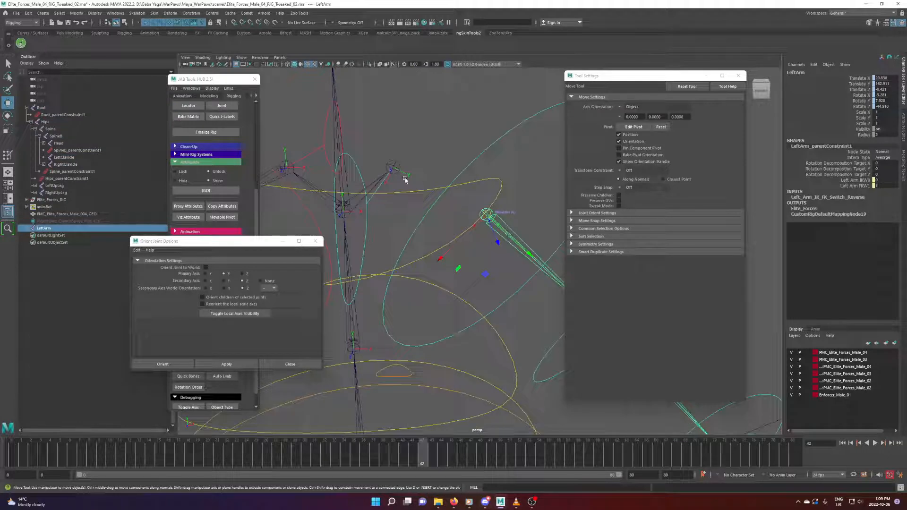
left_click(400, 166)
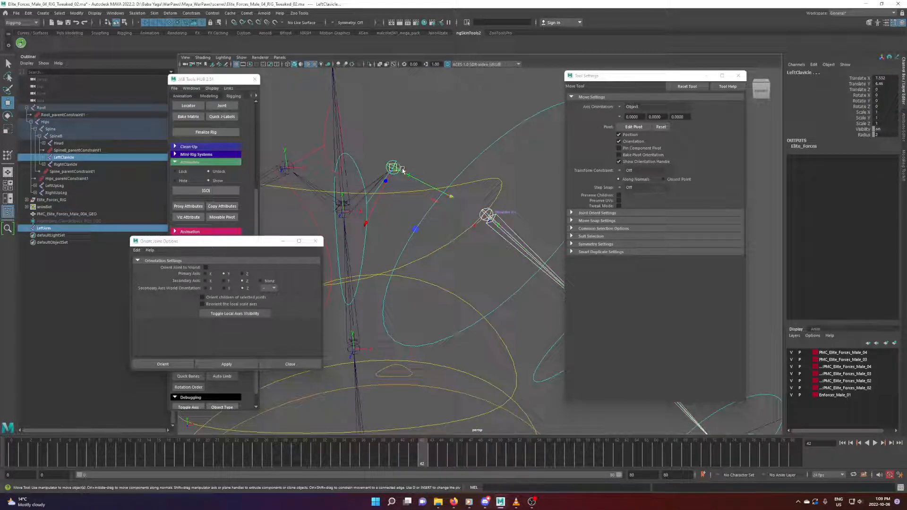
key("p")
left_click(445, 142)
Step: Unparent the RightArm joint from the RightClavicle joint so the right arm chain sits at world level
scroll(457, 208, "down", 3)
left_click_drag(435, 251, 408, 194, "alt")
left_click_drag(427, 267, 450, 191, "alt")
left_click(462, 155)
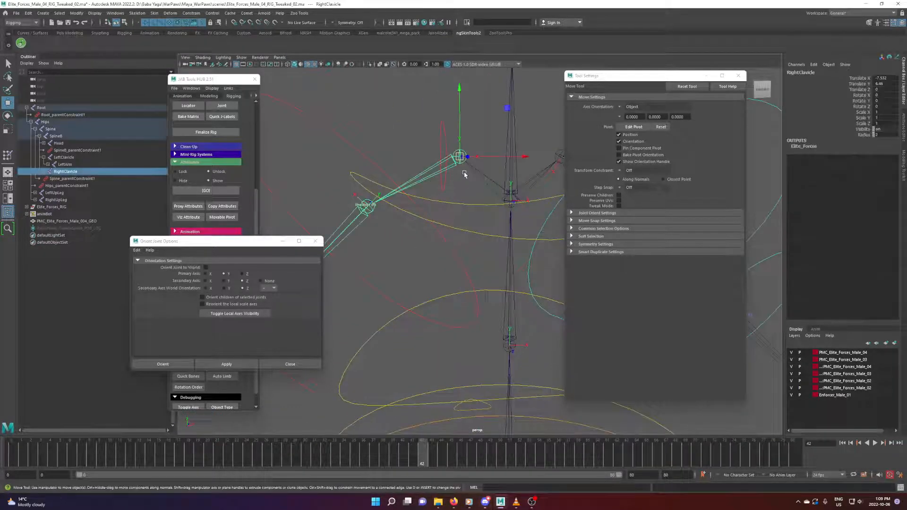
left_click(356, 228)
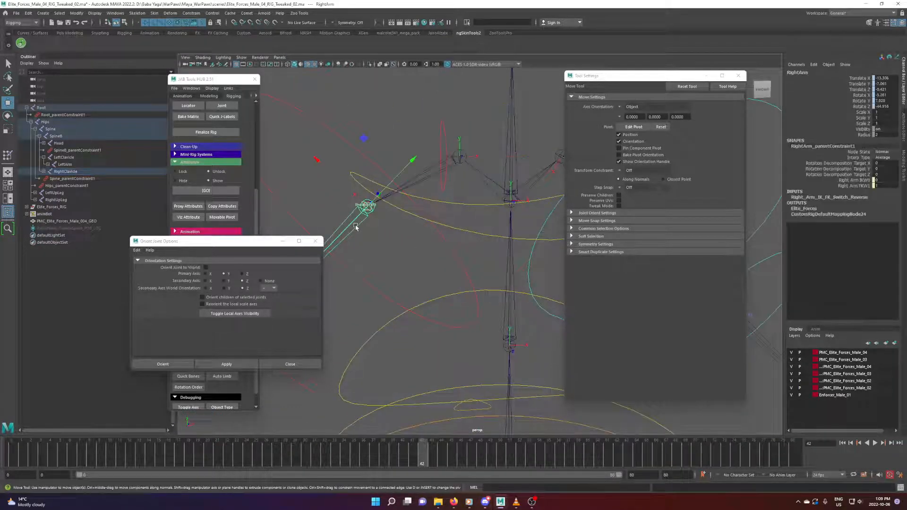
key("shift+p")
left_click_drag(350, 228, 432, 254, "alt")
left_click_drag(381, 222, 340, 290, "alt")
Step: Delete the old RightClavicle joint, moving the Orient Joint options out of the way
left_click(397, 189)
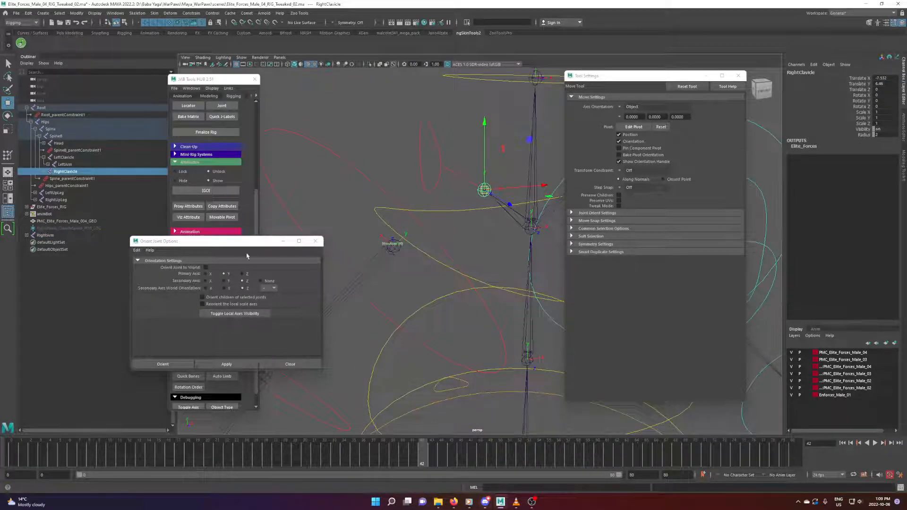
left_click_drag(255, 243, 262, 283)
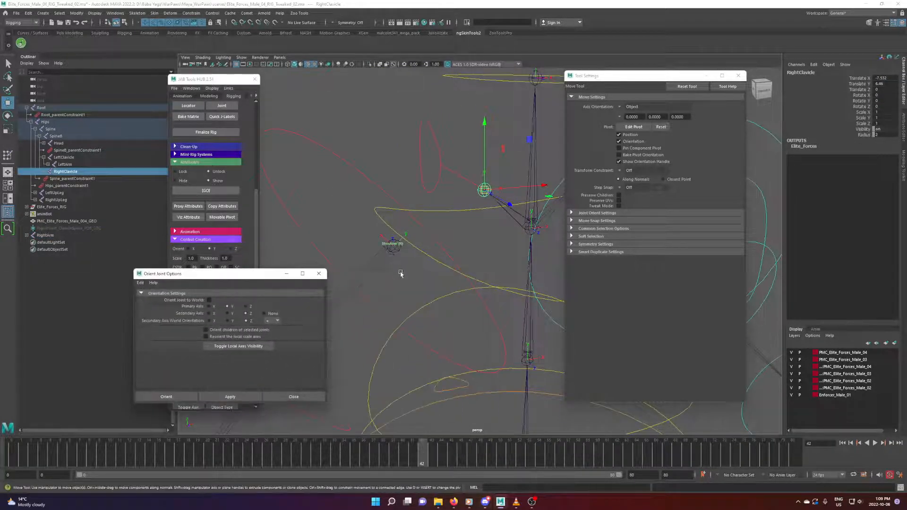
left_click_drag(397, 271, 396, 234, "alt")
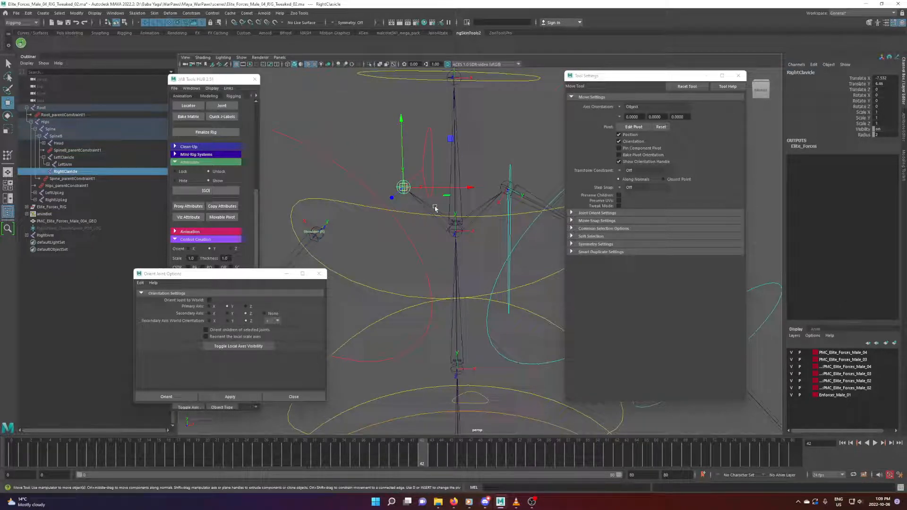
key("Delete")
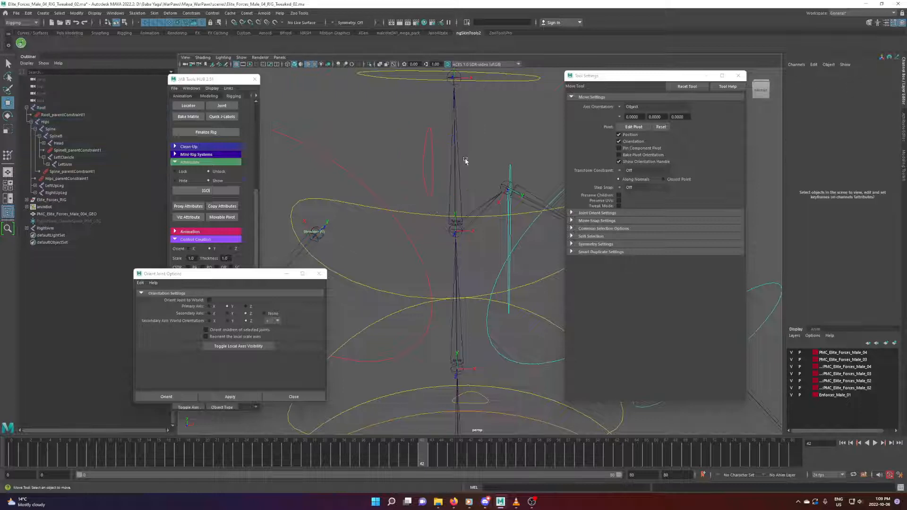
Step: Unparent the LeftArm joint from the LeftClavicle joint so the clavicle can be mirrored alone
left_click_drag(472, 201, 448, 196, "alt")
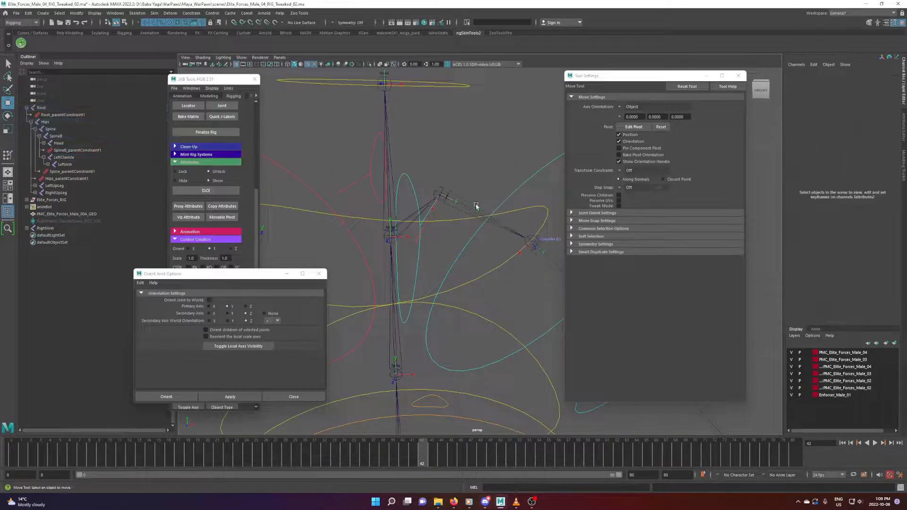
left_click(543, 259)
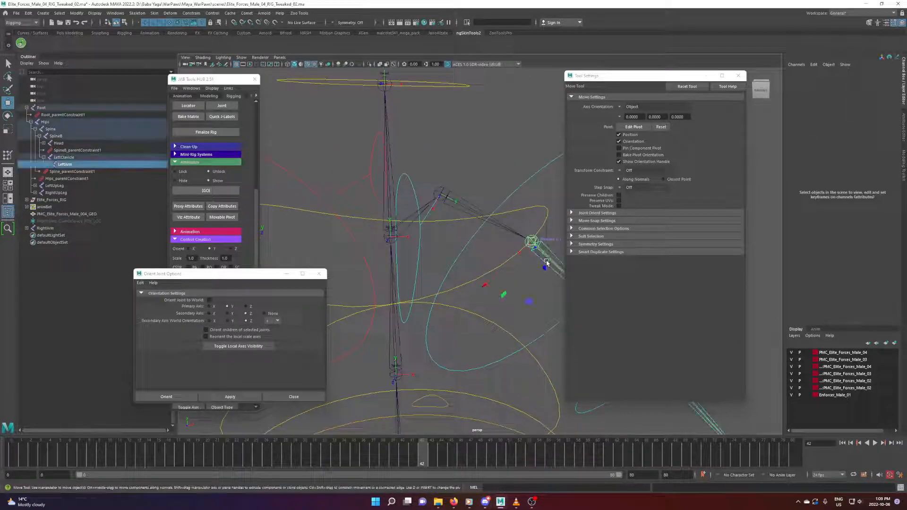
key("shift+p")
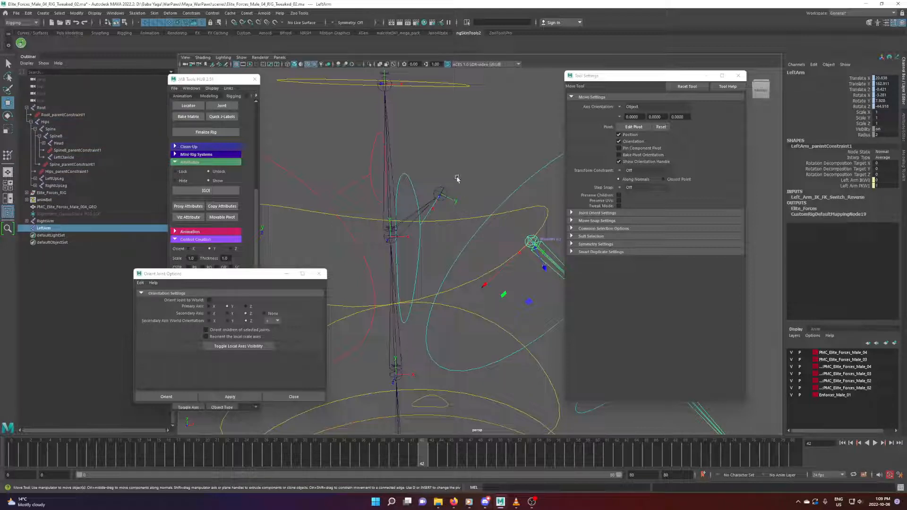
Step: Mirror the LeftClavicle joint across YZ with the Behavior function, replacing "Left" with "Right" in the joint name
left_click(440, 193)
left_click_drag(262, 274, 378, 277)
left_click(222, 345)
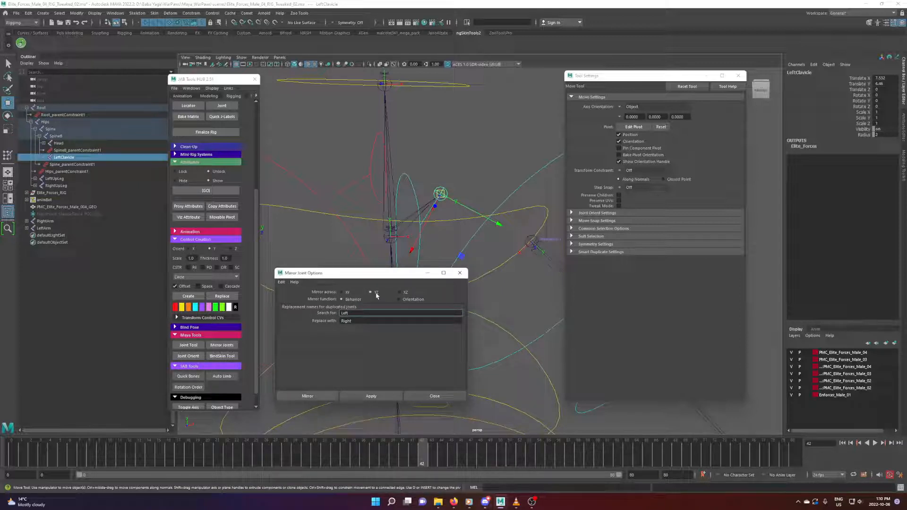
left_click_drag(380, 281, 363, 282)
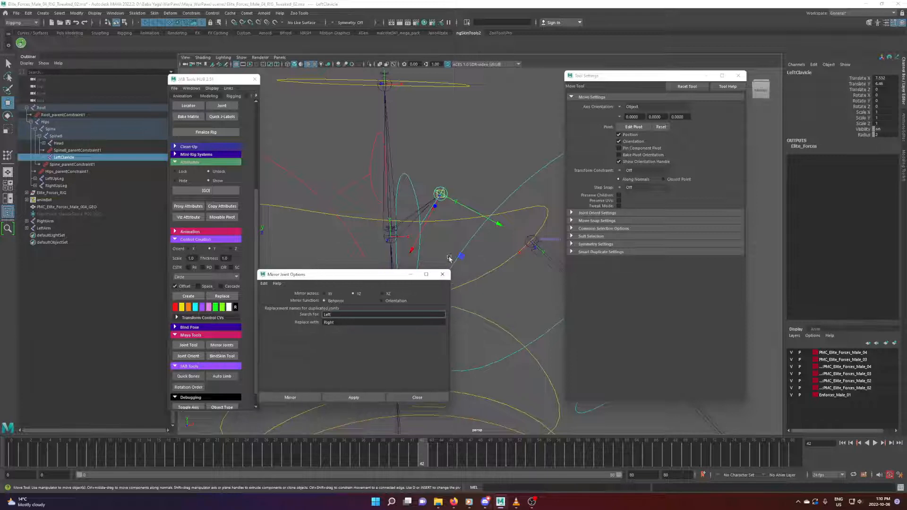
left_click(354, 398)
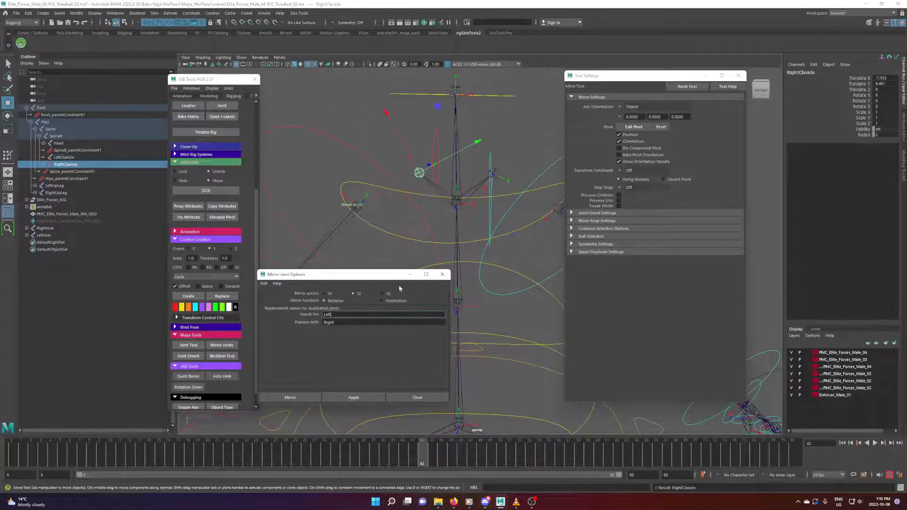
left_click_drag(447, 218, 460, 217, "alt")
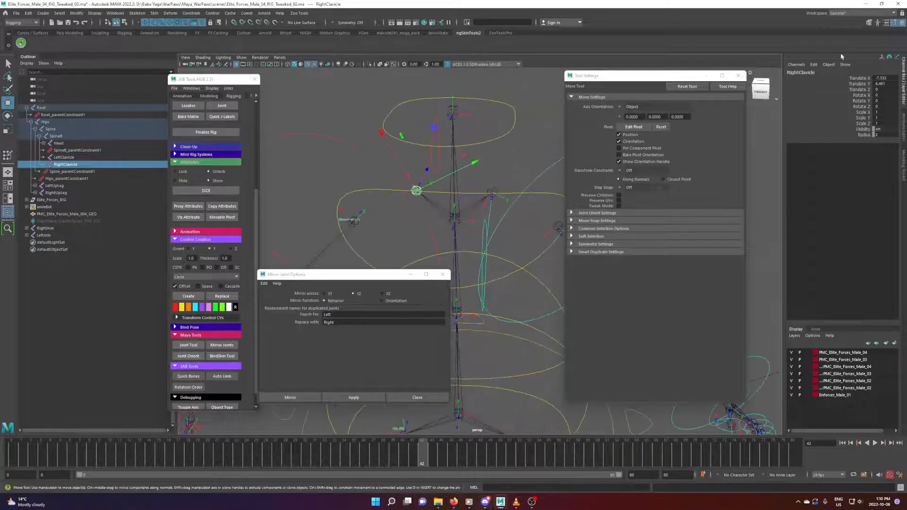
Step: Parent the RightArm joint under the mirrored RightClavicle joint
scroll(490, 197, "up", 3)
left_click_drag(371, 216, 384, 216, "alt")
left_click(342, 219)
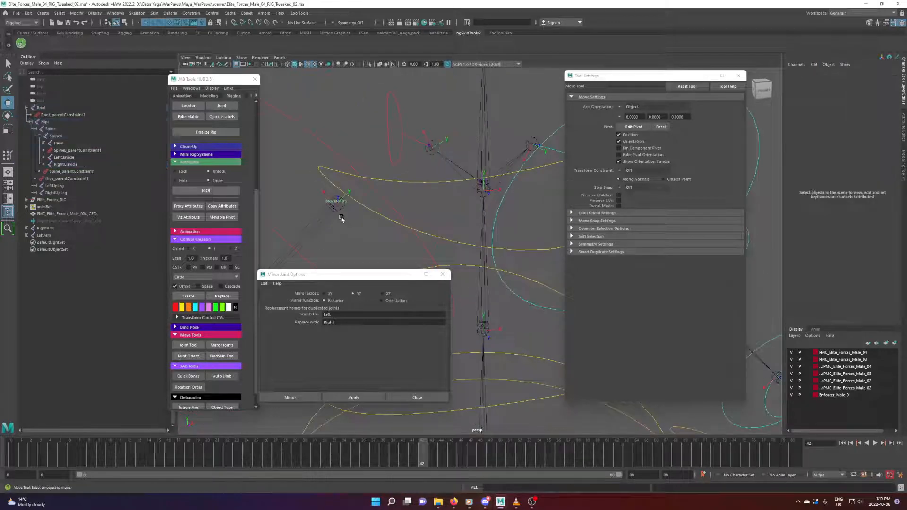
left_click(342, 207)
left_click(427, 152, "shift")
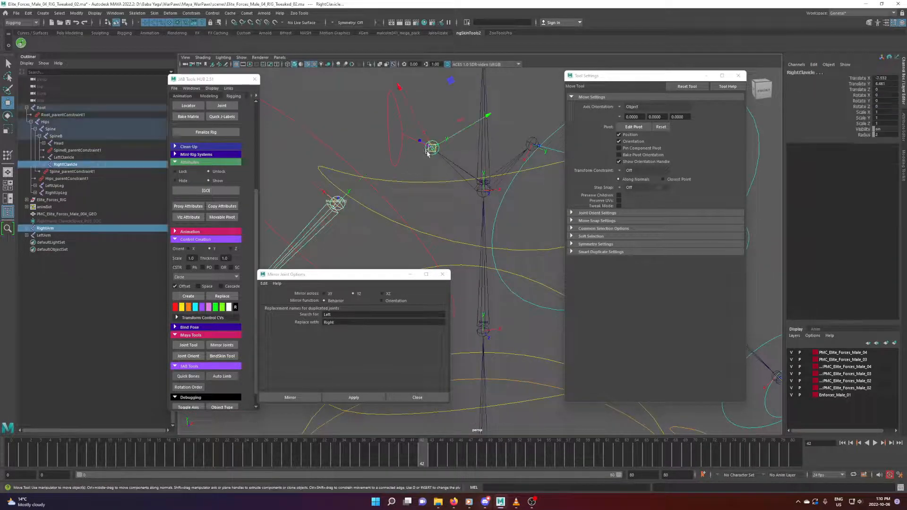
key("p")
left_click(425, 200)
Step: Parent the world-level LeftArm joint back under the LeftClavicle joint
left_click_drag(424, 204, 478, 252, "alt")
left_click(472, 224)
left_click(378, 173, "shift")
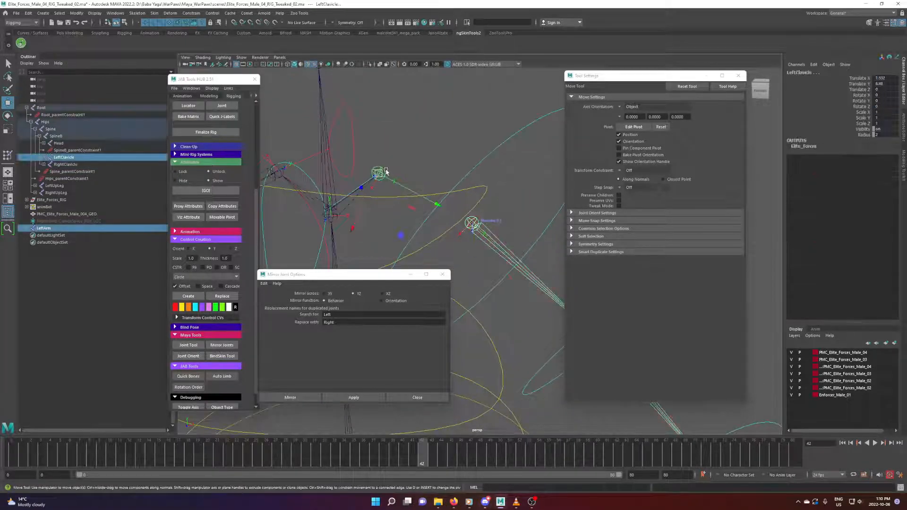
key("p")
left_click(423, 145)
Step: Show the body mesh to check the rebuilt clavicle and arm joints against it, and hide it again
left_click_drag(424, 146, 443, 163, "alt")
key("alt+1")
left_click(478, 132)
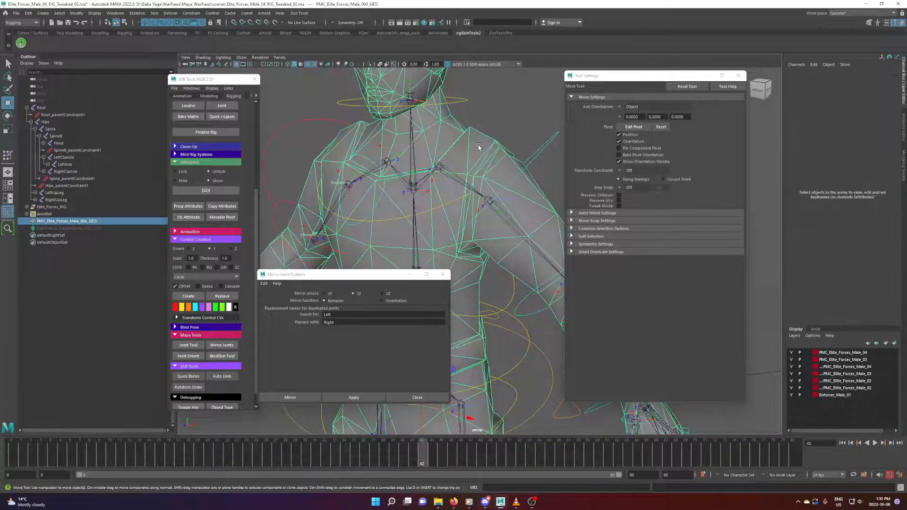
left_click_drag(479, 132, 435, 223, "alt")
key("alt+1")
Step: Reveal the LeftShoulder_CTRL curve in the Outliner and inspect it and its parent group, LeftShoulder_CTRL_offset
left_click(483, 177)
right_click(110, 273)
left_click(128, 295)
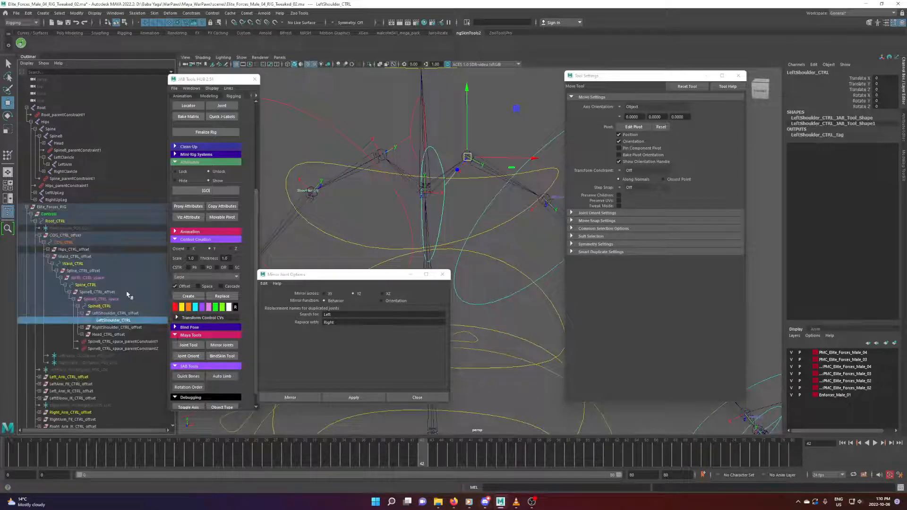
left_click(111, 313)
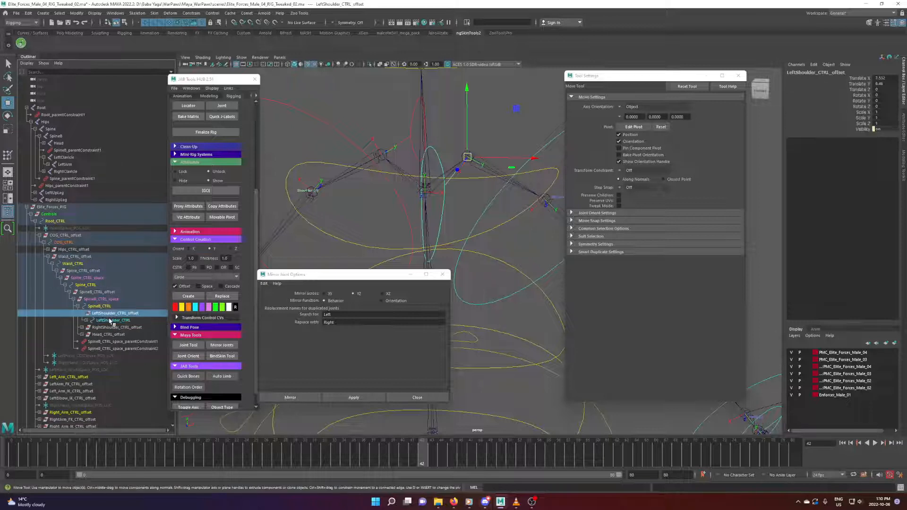
left_click(109, 320)
left_click(109, 315)
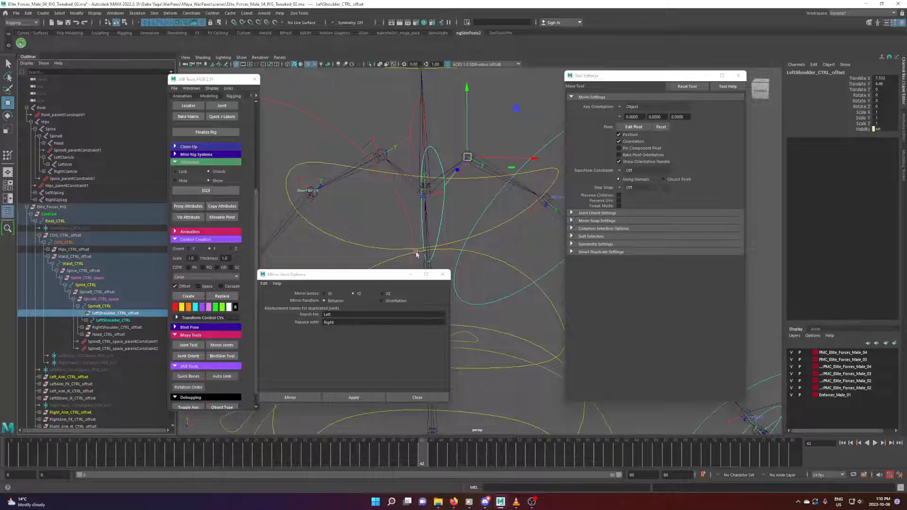
left_click(465, 221)
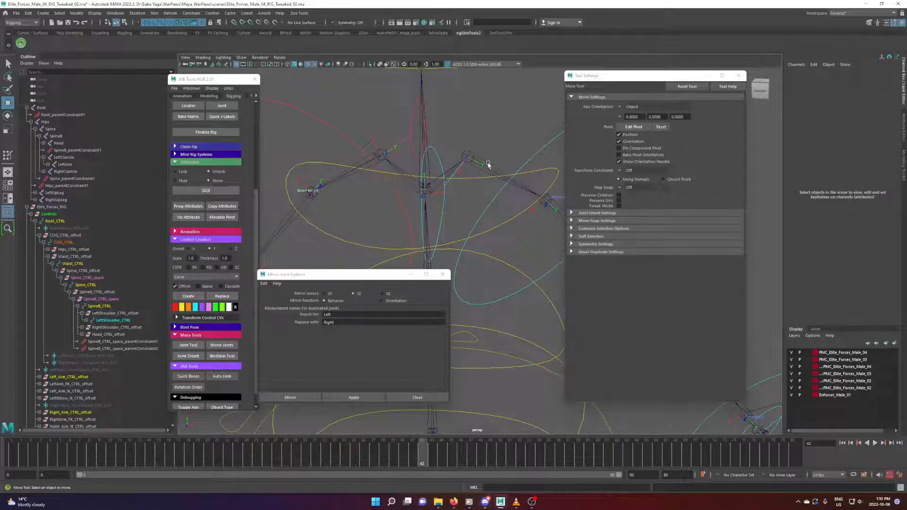
Step: Try snapping the LeftShoulder_CTRL_offset group to the LeftClavicle joint with the JAB Tools Snap action
left_click(488, 164)
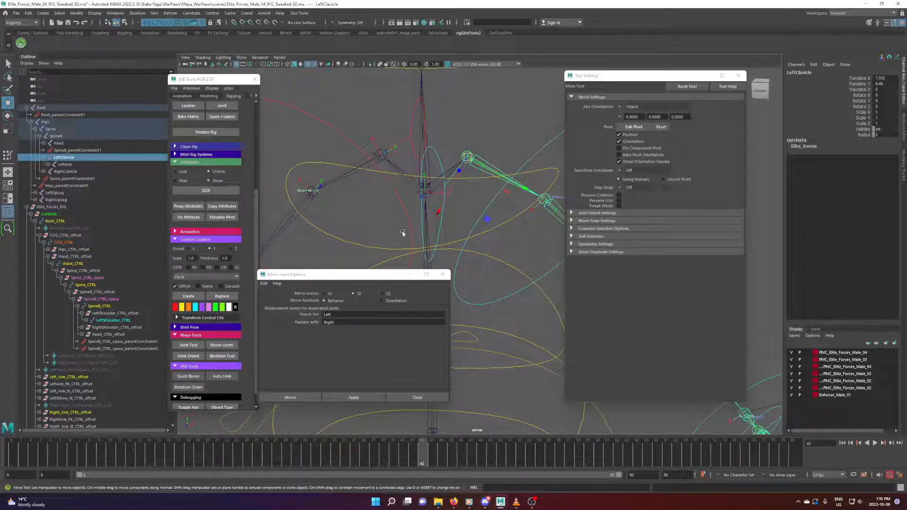
left_click(122, 314, "ctrl")
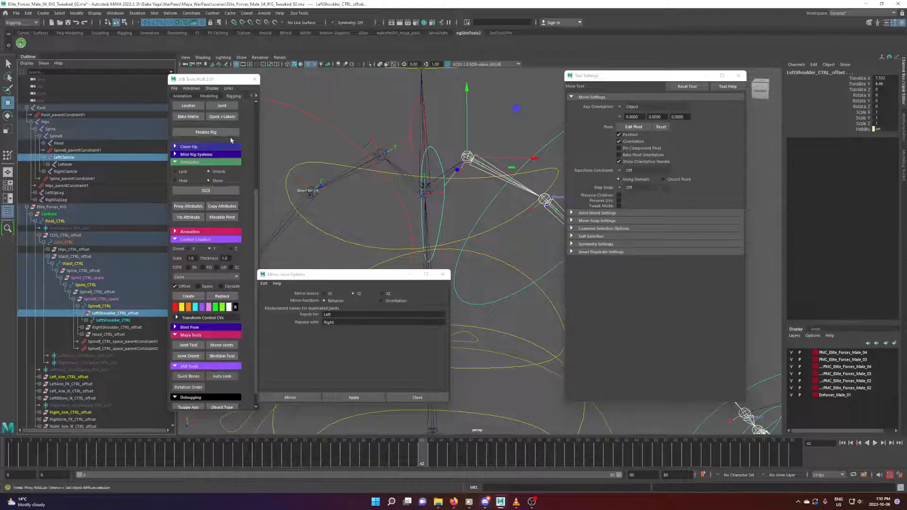
scroll(203, 189, "up", 3)
left_click(197, 204)
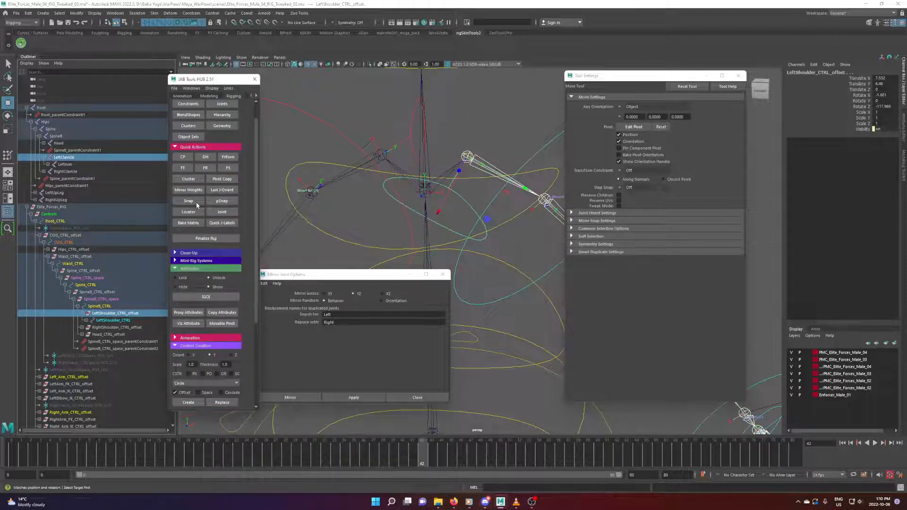
Step: Examine the snapped left shoulder control and its offset group, including the hidden LeftHand_ClavicleSpace_POS_LOC locator parented beneath the control
left_click(465, 193)
left_click(469, 156)
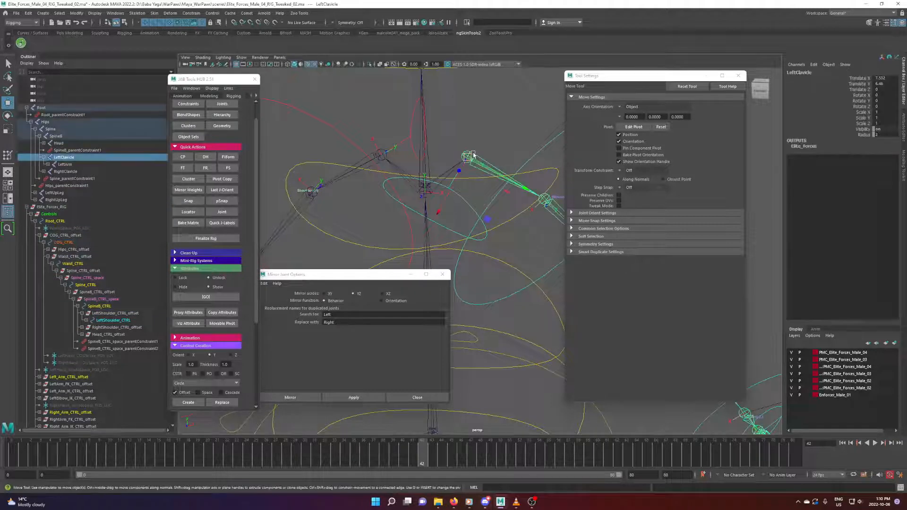
left_click(124, 321)
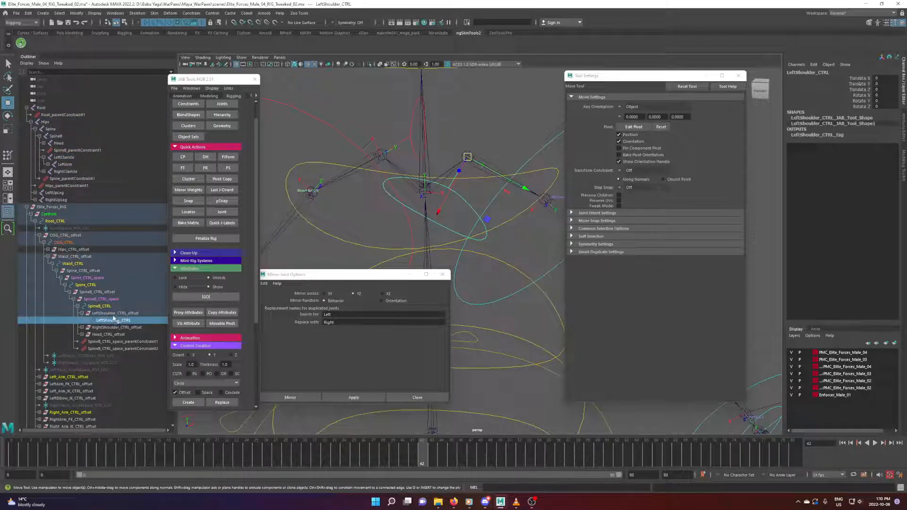
key("Up")
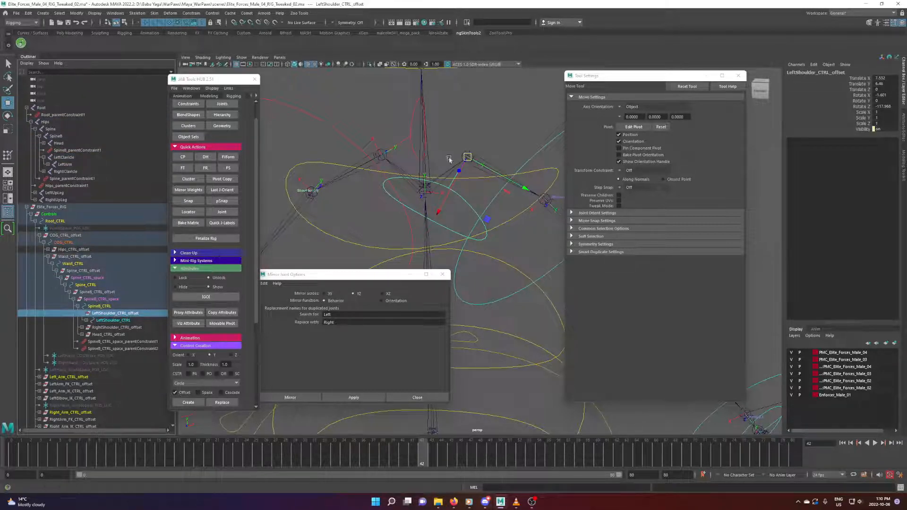
left_click(124, 320)
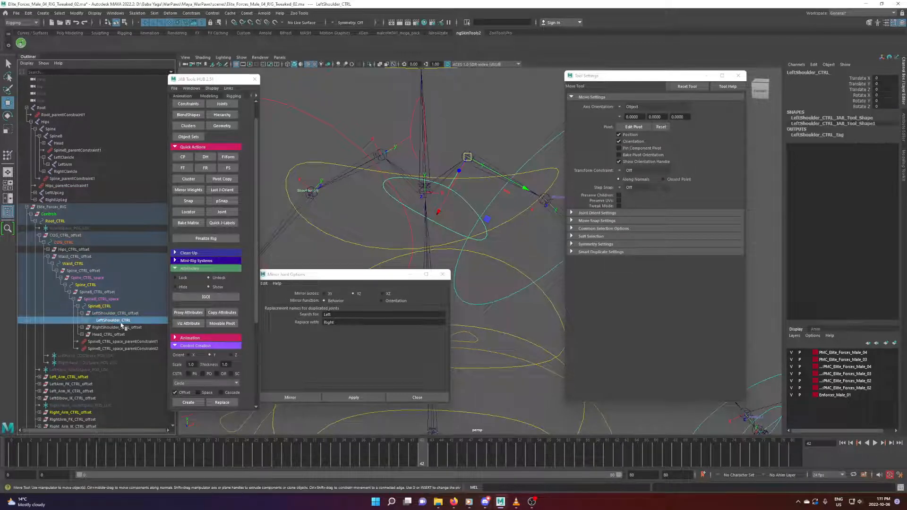
left_click(87, 324)
left_click(117, 328)
scroll(425, 241, "down", 6)
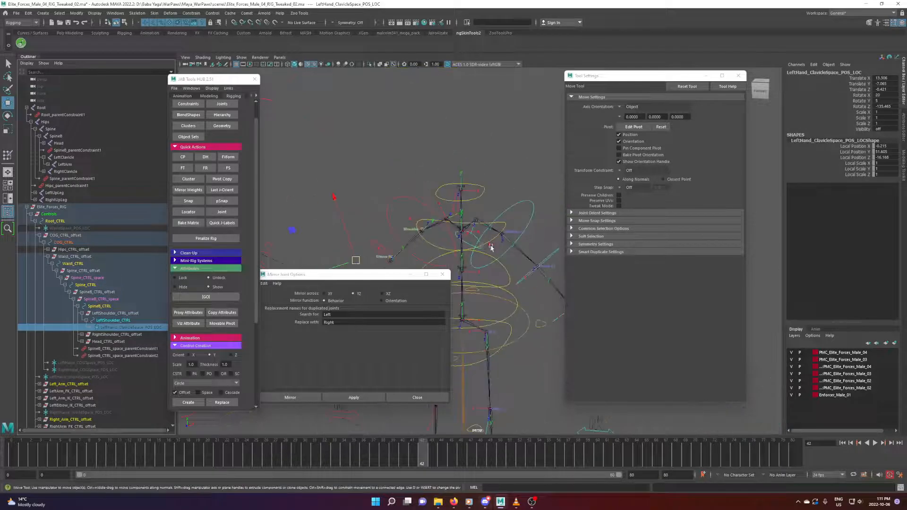
middle_click_drag(490, 249, 472, 163, "alt")
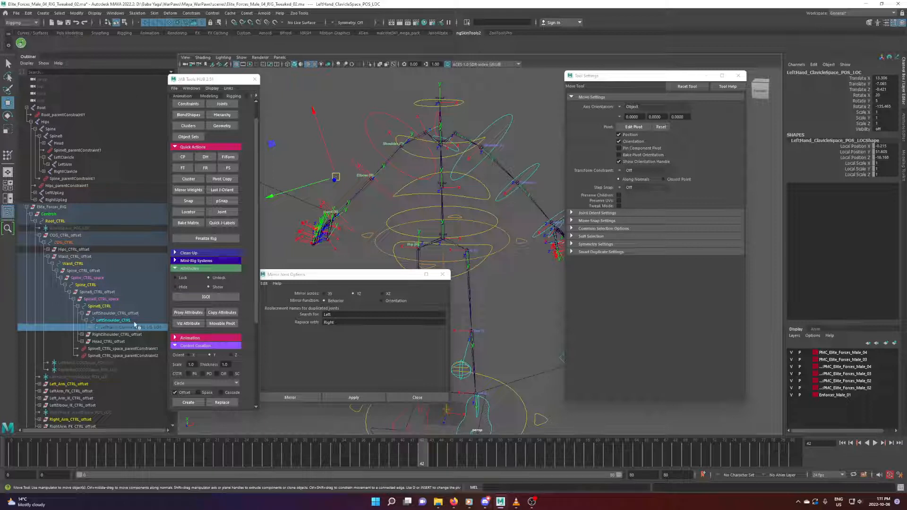
Step: Undo back through the snap of the LeftShoulder_CTRL_offset group
left_click(362, 100)
key("ctrl+z")
key("ctrl+z")
key("ctrl+z")
key("ctrl+z")
key("ctrl+z")
key("ctrl+z")
key("ctrl+z")
key("ctrl+z")
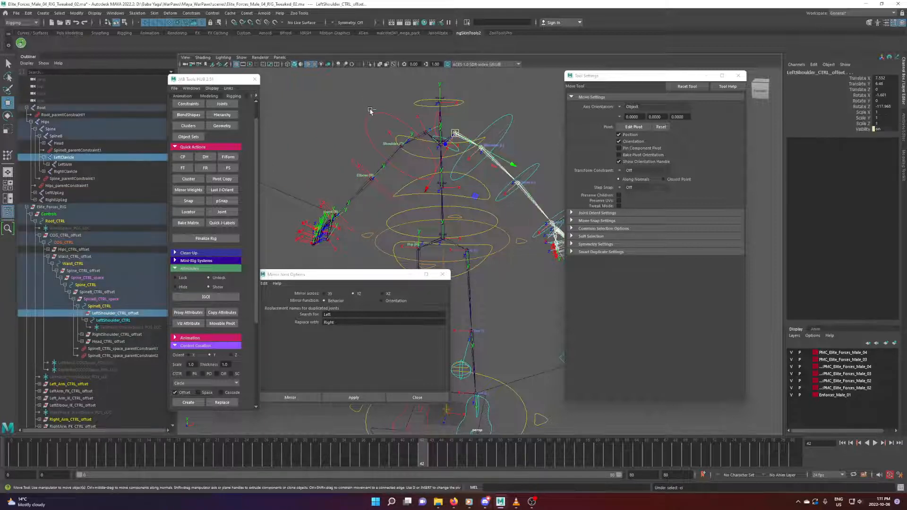
Step: Unparent the LeftHand_ClavicleSpace_POS_LOC locator from LeftShoulder_CTRL to the world level
left_click(463, 173)
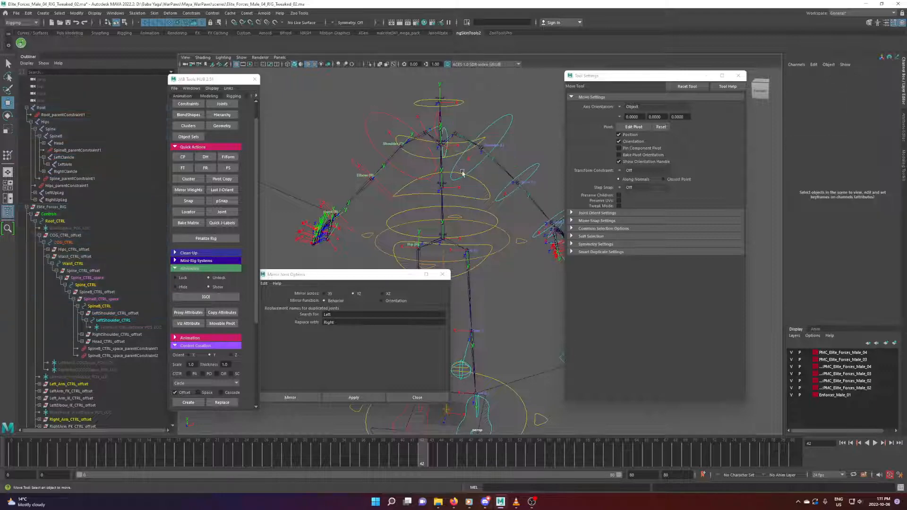
left_click(447, 134)
left_click(110, 329)
middle_click_drag(505, 266, 459, 253, "alt")
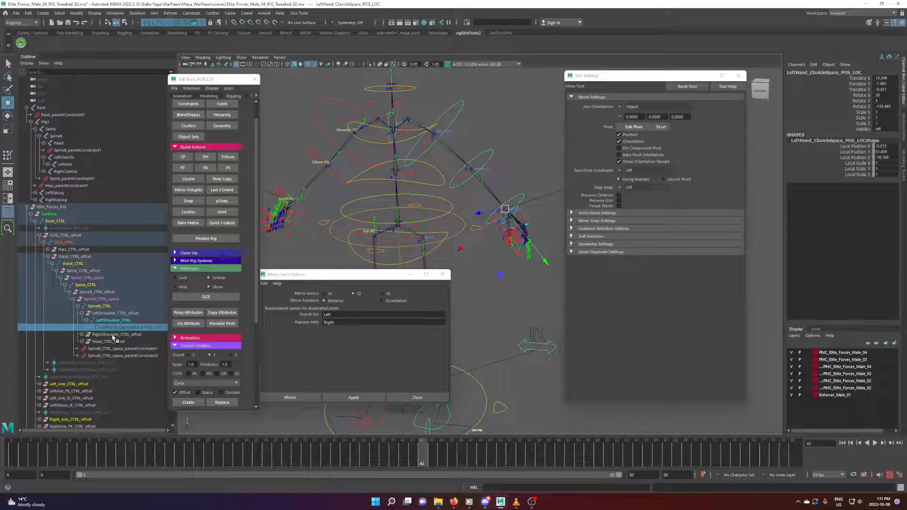
key("shift+p")
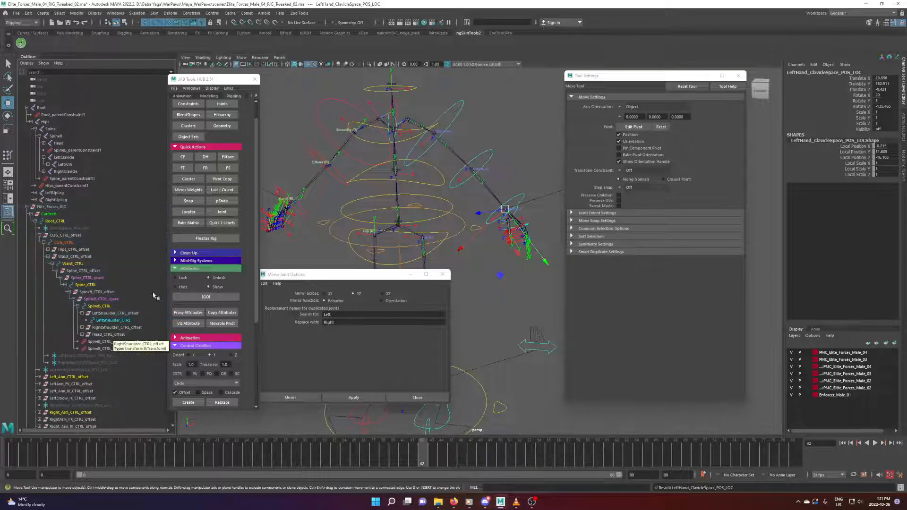
left_click(519, 129)
Step: Snap the LeftShoulder_CTRL_offset group to the LeftClavicle joint and close the Mirror Joint Options window
middle_click_drag(472, 135, 486, 194, "alt")
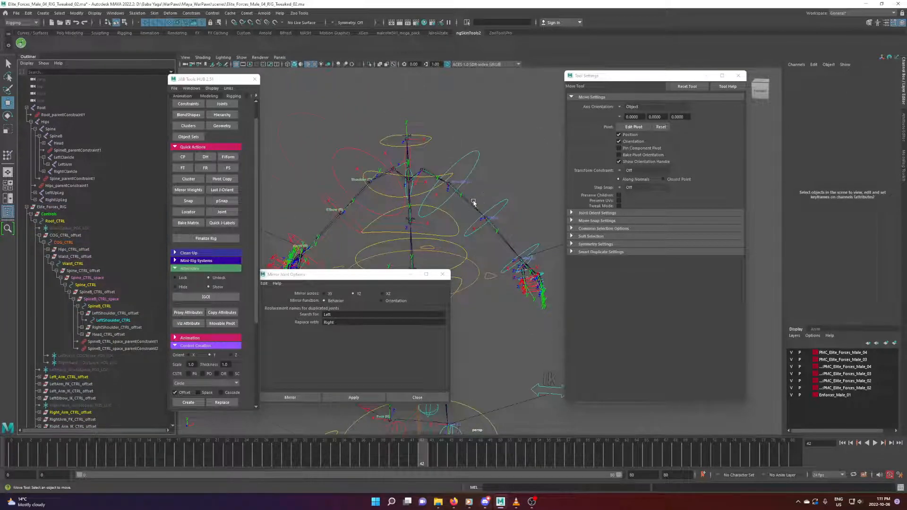
left_click_drag(474, 202, 447, 169, "alt")
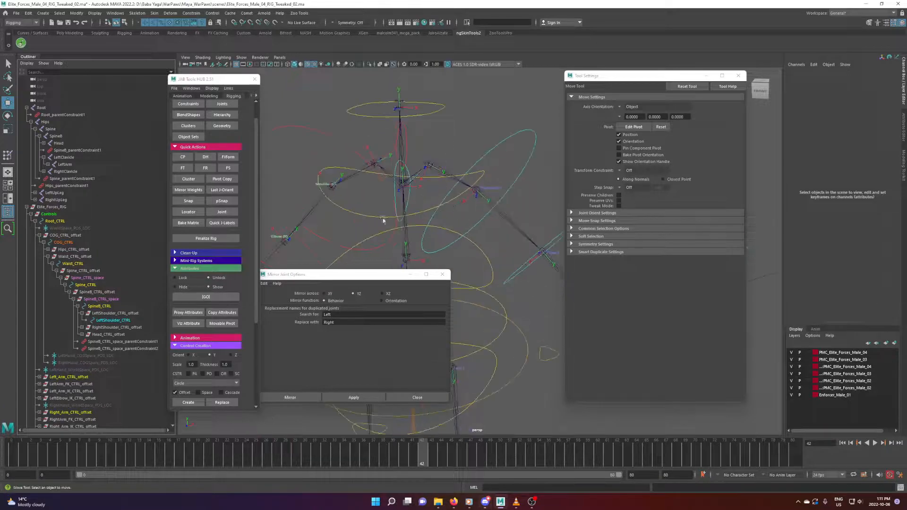
left_click(406, 201)
left_click(459, 149)
left_click(447, 173)
left_click(112, 314, "ctrl")
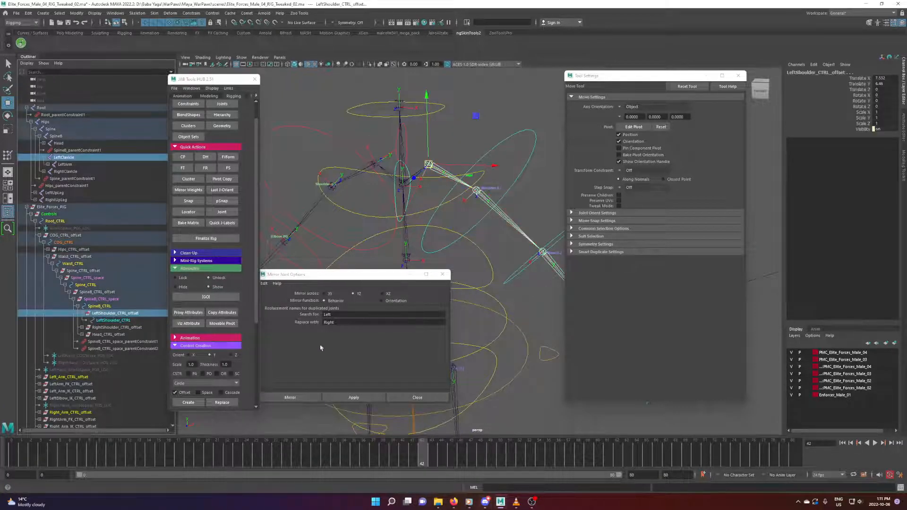
left_click(189, 202)
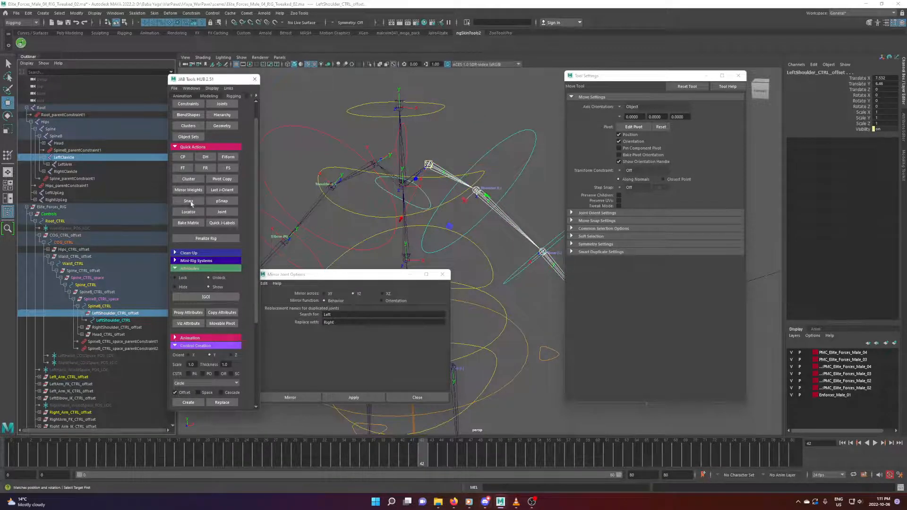
left_click(442, 274)
left_click(108, 322)
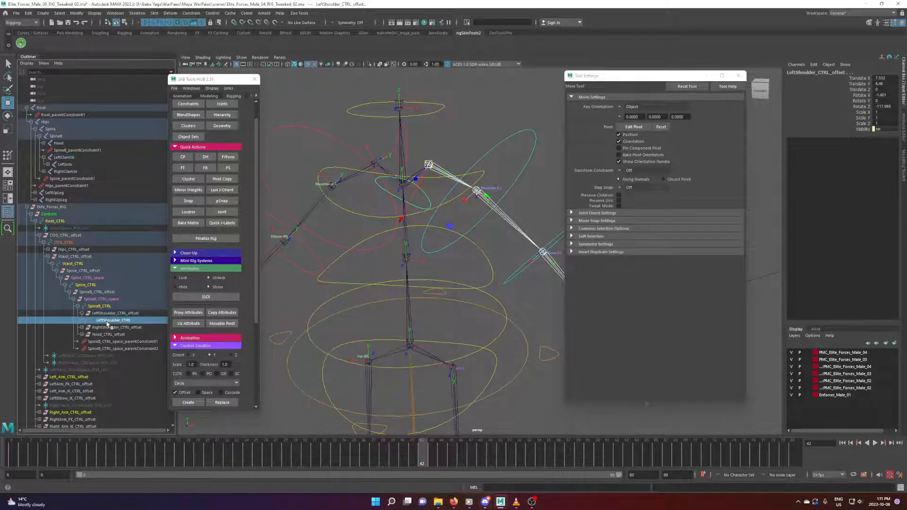
left_click(113, 316)
left_click(111, 321)
Step: Select the RightShoulder_CTRL curve and reveal it in the Outliner under its offset group
middle_click_drag(379, 229, 441, 278, "alt")
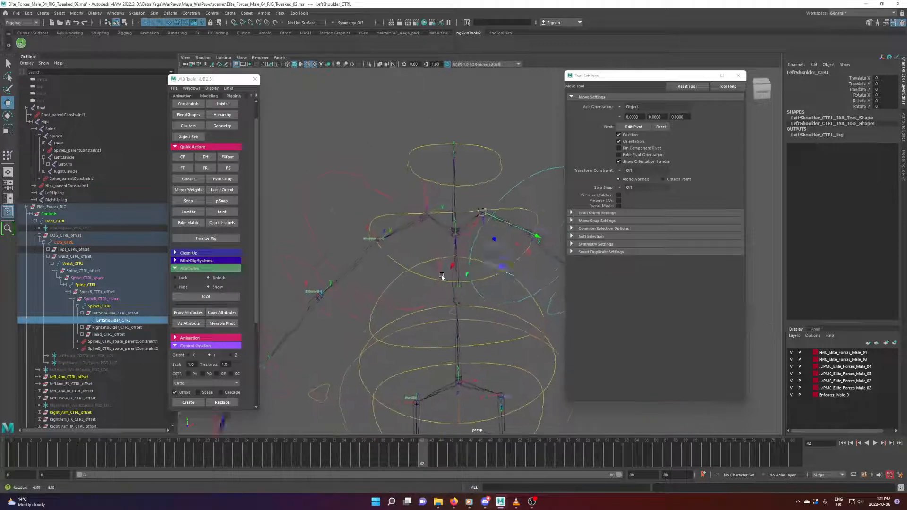
left_click_drag(441, 278, 416, 190, "alt")
left_click(398, 187)
right_click(100, 343)
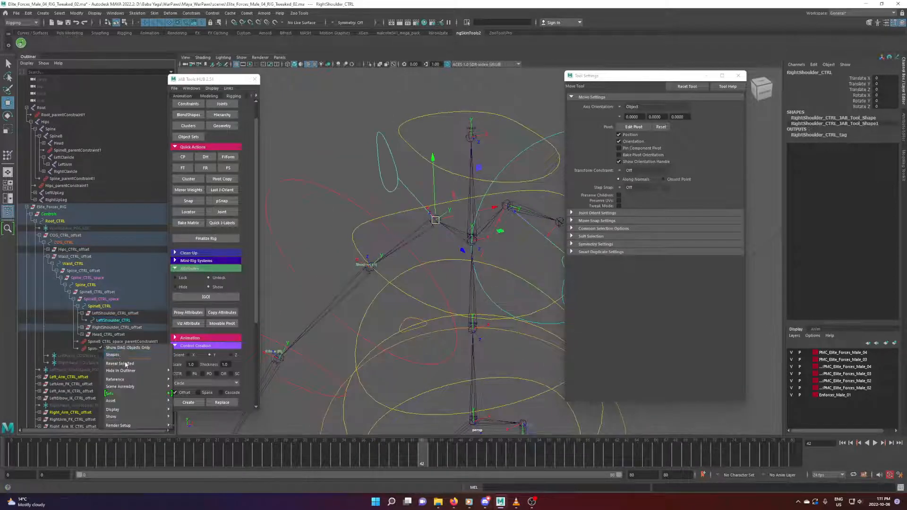
left_click(132, 366)
Step: Snap the RightShoulder_CTRL_offset group to the RightClavicle joint and inspect the control beneath it
left_click(420, 235)
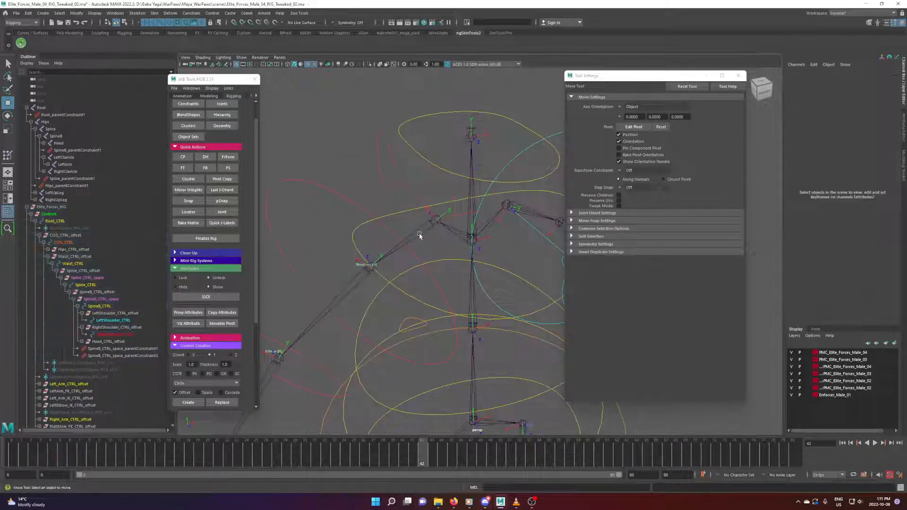
left_click(420, 232)
left_click(114, 329, "ctrl")
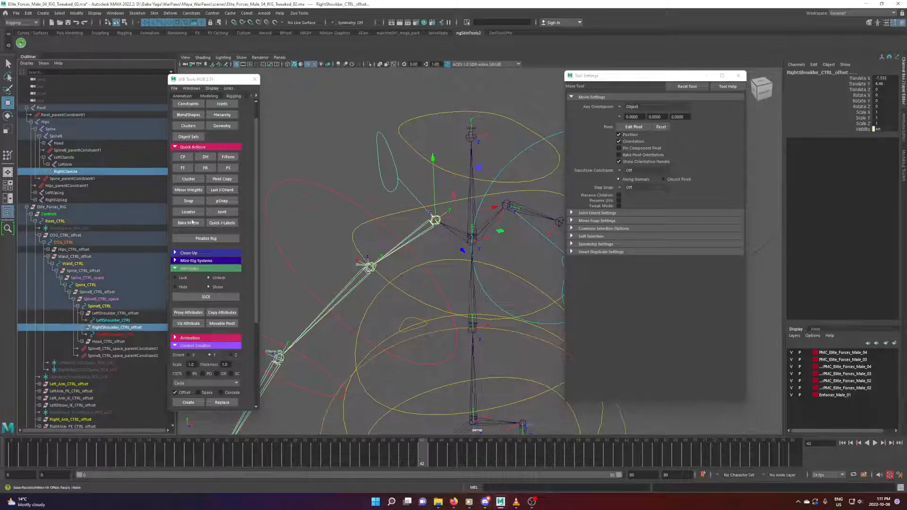
left_click(188, 202)
left_click_drag(380, 287, 379, 250, "alt")
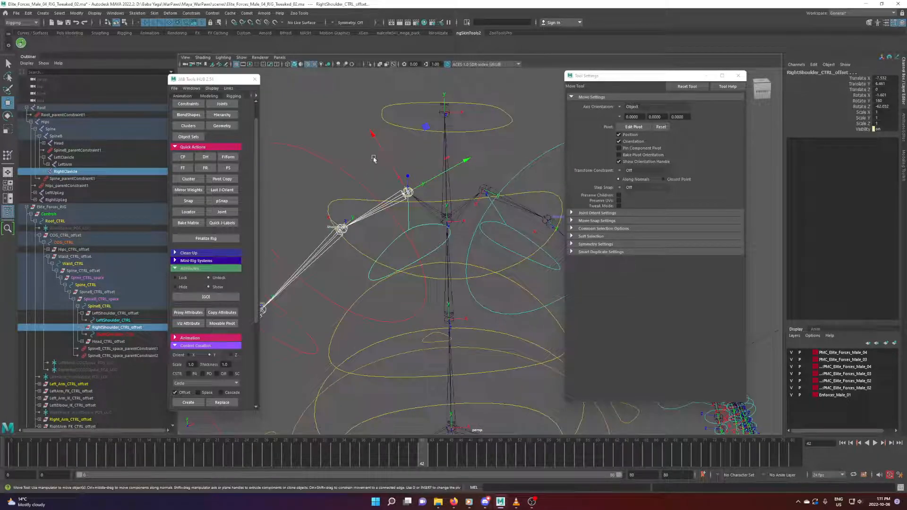
left_click(374, 159)
left_click(404, 226)
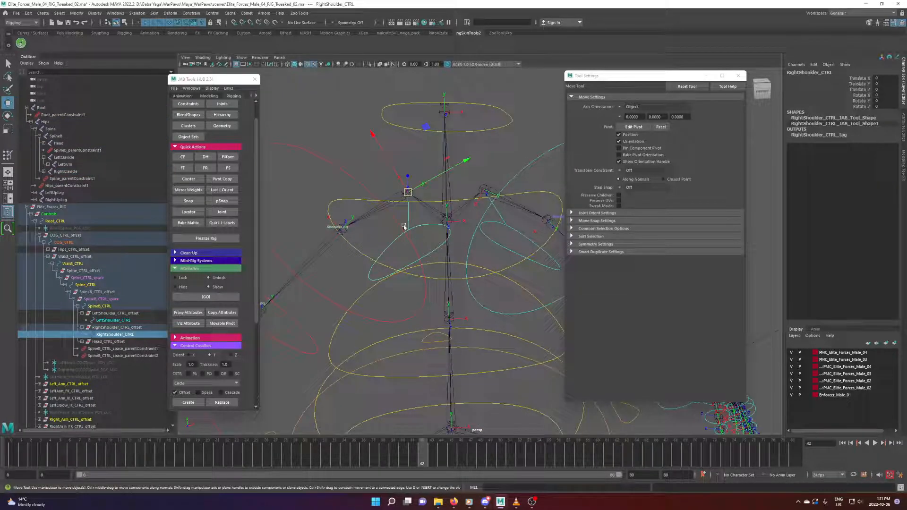
left_click(137, 329)
left_click(133, 335)
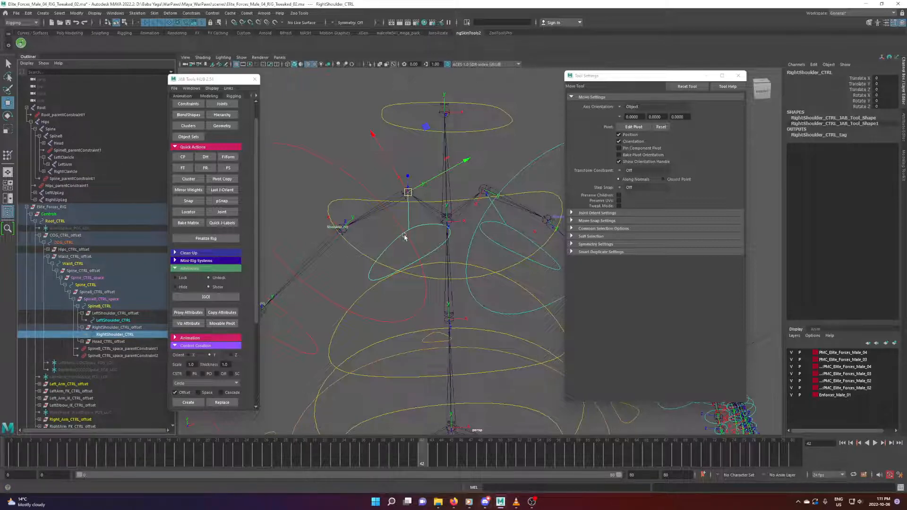
Step: Set the Rotate tool's axis orientation to Object and close the Tool Settings window
mouse_move(438, 298)
left_mouse_down("alt")
mouse_move(416, 245)
mouse_move(437, 305)
left_mouse_up("alt")
key("e")
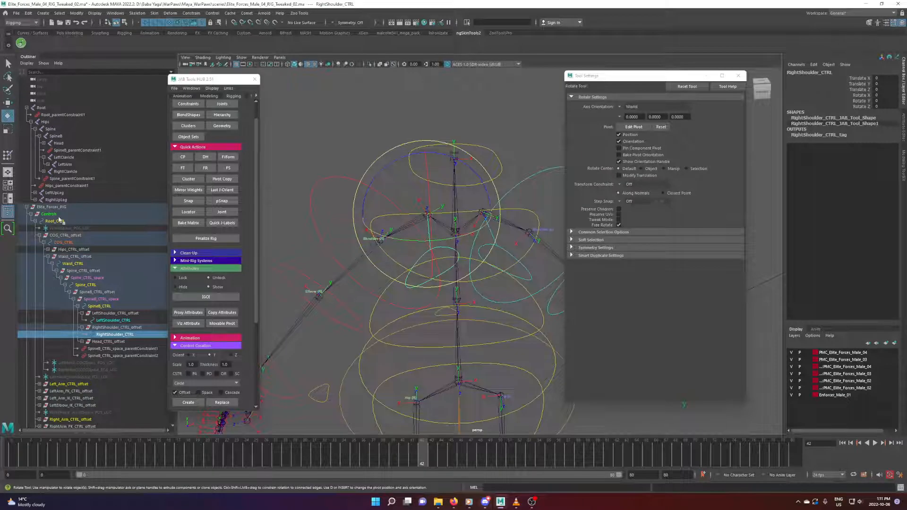
double_click(8, 116)
left_click(622, 107)
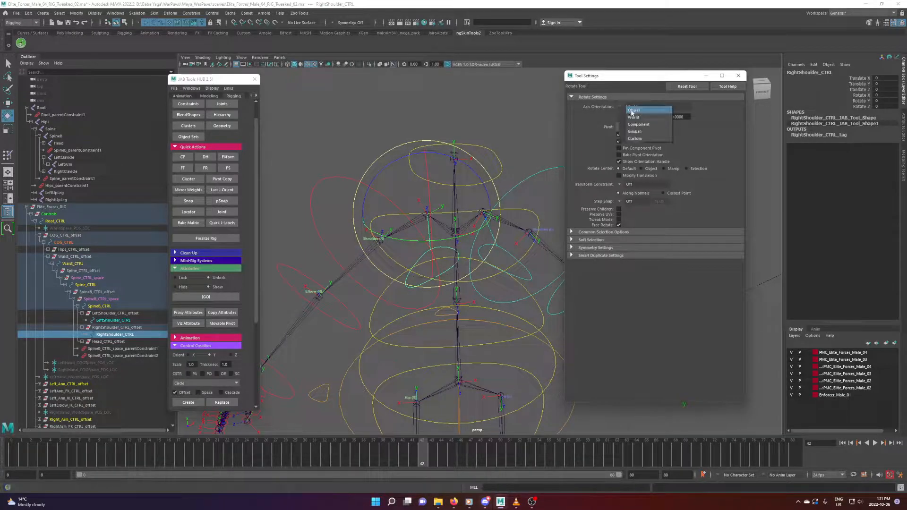
left_click(647, 110)
left_click(739, 75)
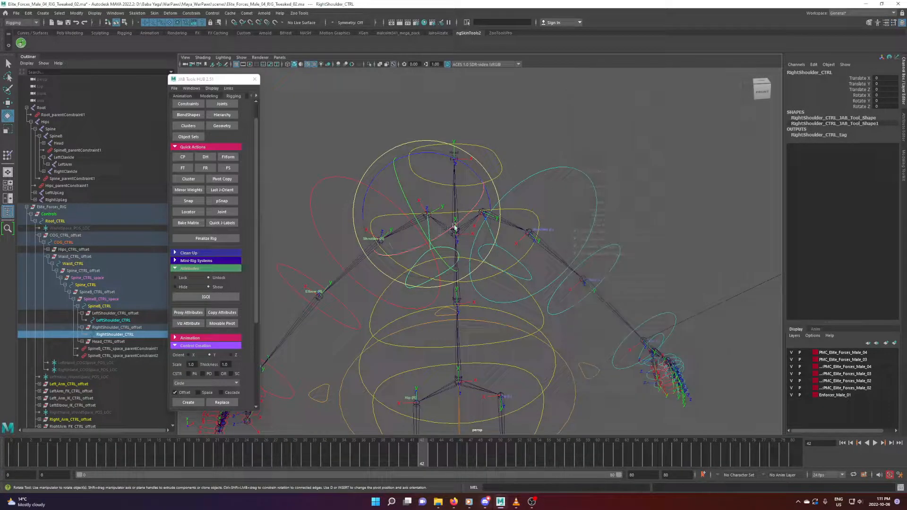
Step: Test-rotate RightShoulder_CTRL around its own Y axis and undo the rotation
left_click_drag(456, 227, 429, 240)
key("ctrl+z")
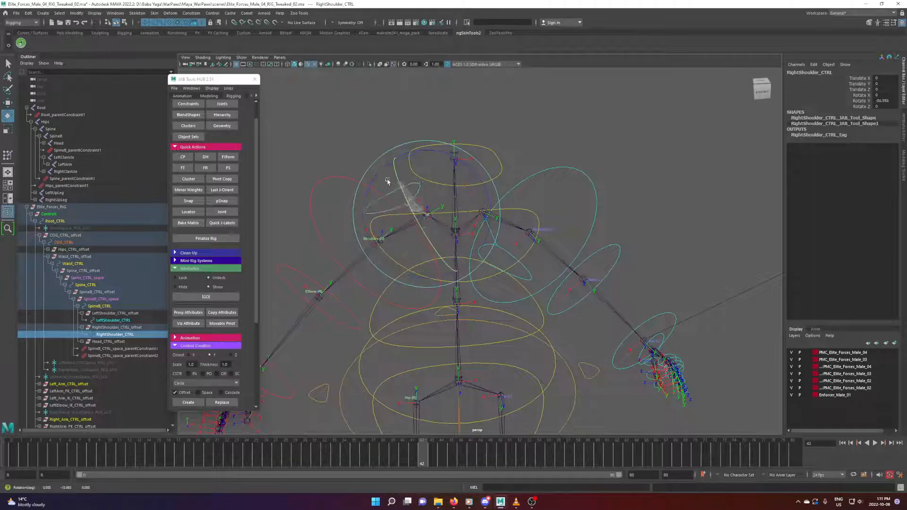
left_click(514, 156)
Step: Show the hidden body mesh around the shoulder joints and controls
left_click_drag(514, 156, 568, 216, "alt")
key("q")
left_click(628, 192)
left_click_drag(483, 329, 467, 307, "alt")
key("ctrl+shift+h")
Step: Expand the Transform Control CVs settings in JAB Tools for the selected LeftShoulder_CTRL
key("e")
key("w")
scroll(204, 329, "down", 1)
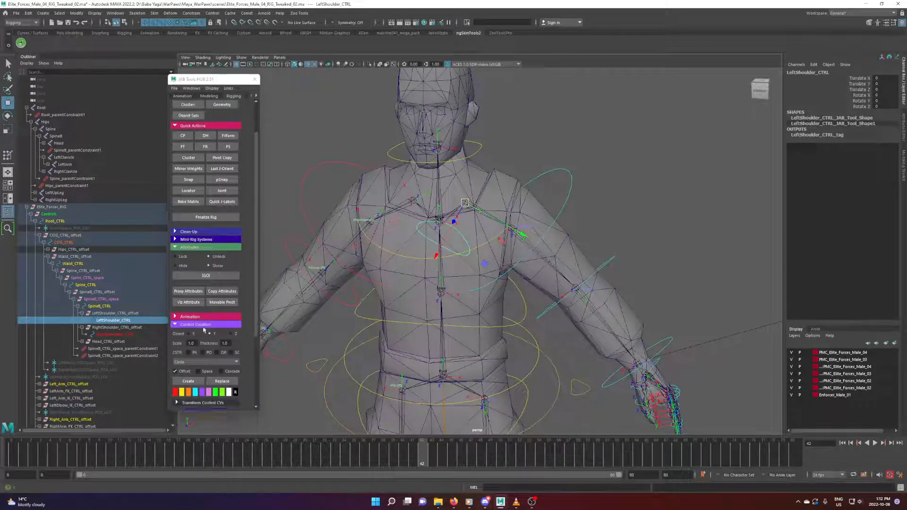
scroll(204, 329, "down", 1)
scroll(211, 366, "down", 1)
left_click(213, 361)
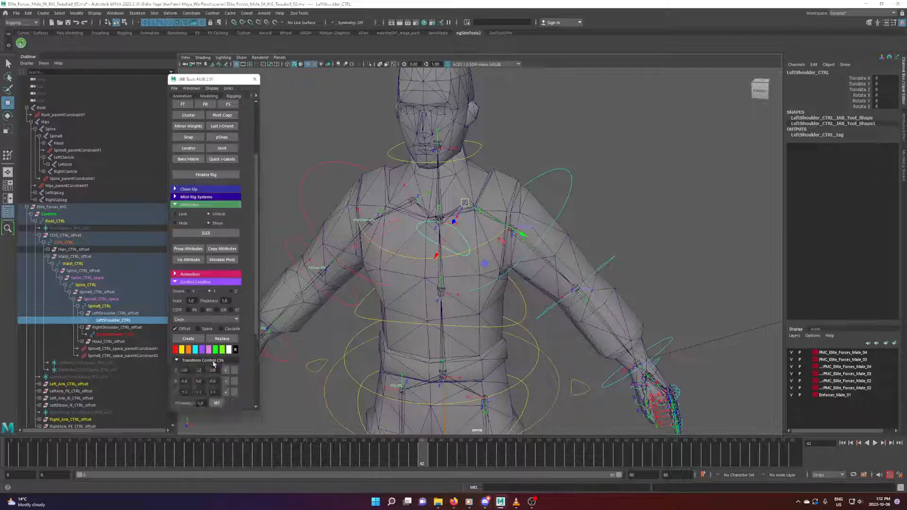
Step: Rotate the LeftShoulder_CTRL curve's CVs around Z in increments of 10, so the circle stands upright in front of the chest
left_click_drag(410, 320, 411, 221, "alt")
left_click_drag(400, 282, 466, 265, "alt")
left_click(213, 381)
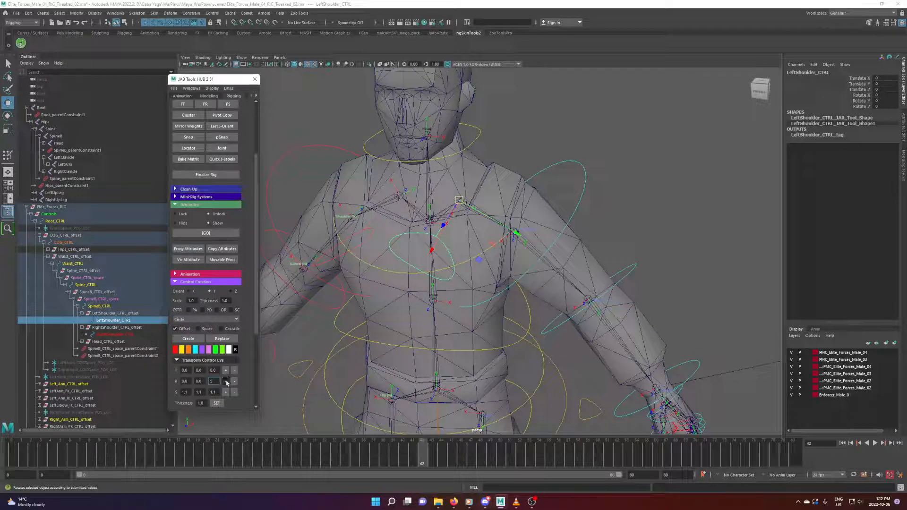
left_click(226, 382)
left_click_drag(402, 354, 419, 355, "alt")
key("ctrl+z")
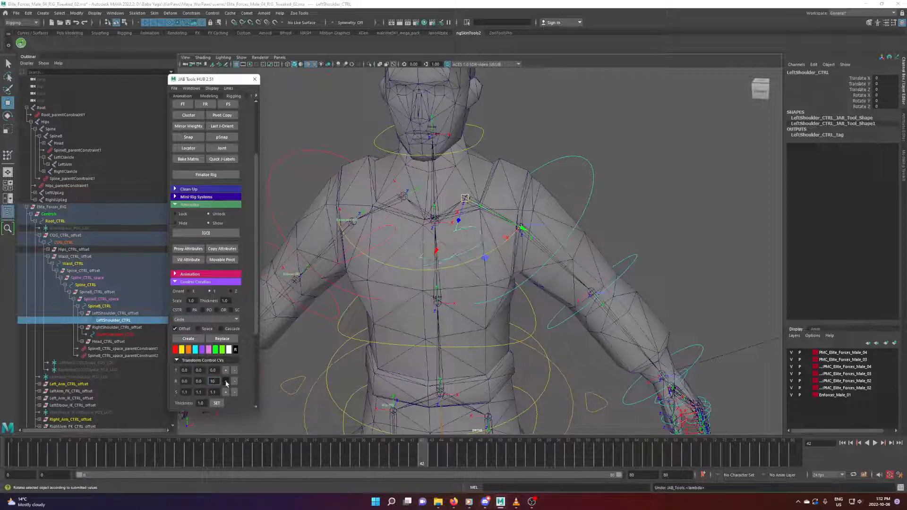
left_click(227, 382)
left_click_drag(486, 319, 510, 314, "alt")
Step: Rotate the RightShoulder_CTRL curve's CVs around Z in increments of 10 to match the left shoulder control
left_click_drag(388, 260, 392, 310, "alt")
left_click(307, 316)
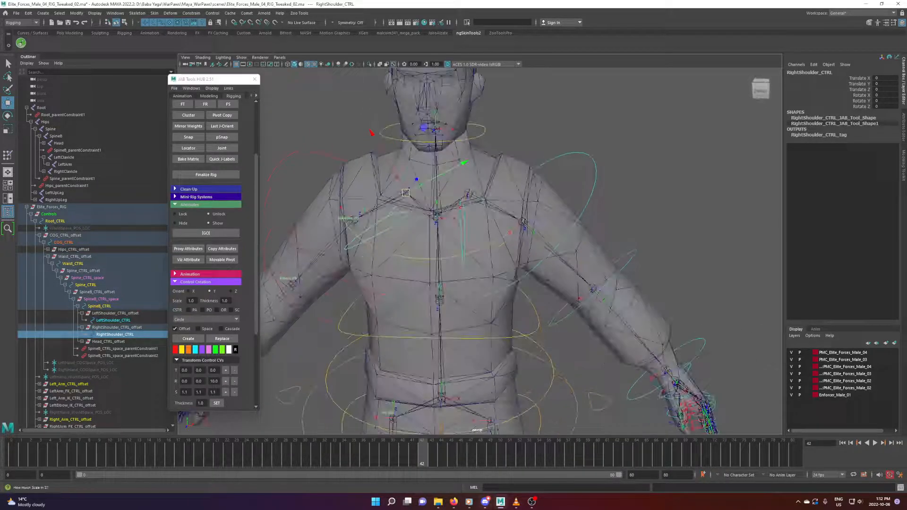
left_click(225, 382)
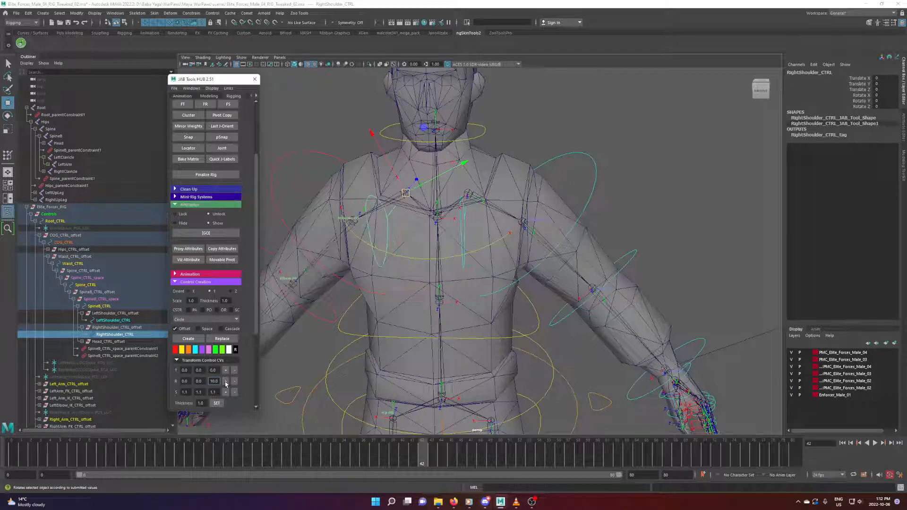
Step: Rotate the RightShoulder_CTRL curve's CVs around Y in the negative direction by 90
mouse_move(463, 301)
left_mouse_down("alt")
mouse_move(518, 286)
mouse_move(449, 296)
mouse_move(468, 297)
left_mouse_up("alt")
left_click_drag(464, 206, 470, 204, "alt")
left_click_drag(506, 151, 454, 243, "alt")
double_click(214, 381)
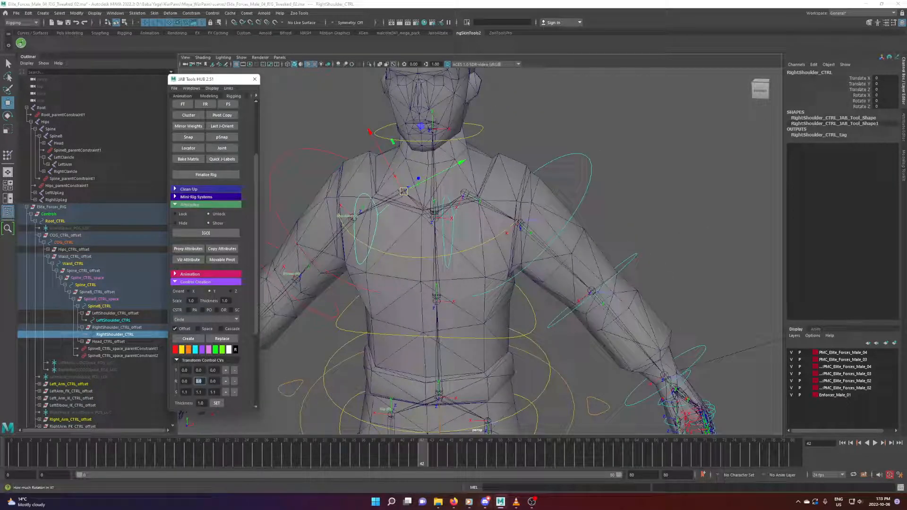
left_click(234, 382)
left_click_drag(447, 264, 567, 161, "alt")
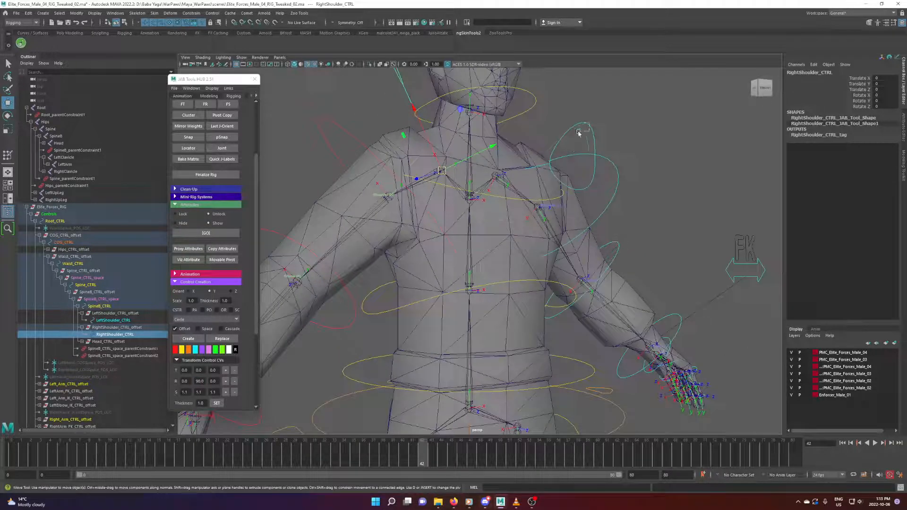
Step: Rotate the LeftShoulder_CTRL curve's CVs around Y in negative increments of 90, so the shape stands above the shoulder
left_click(578, 133)
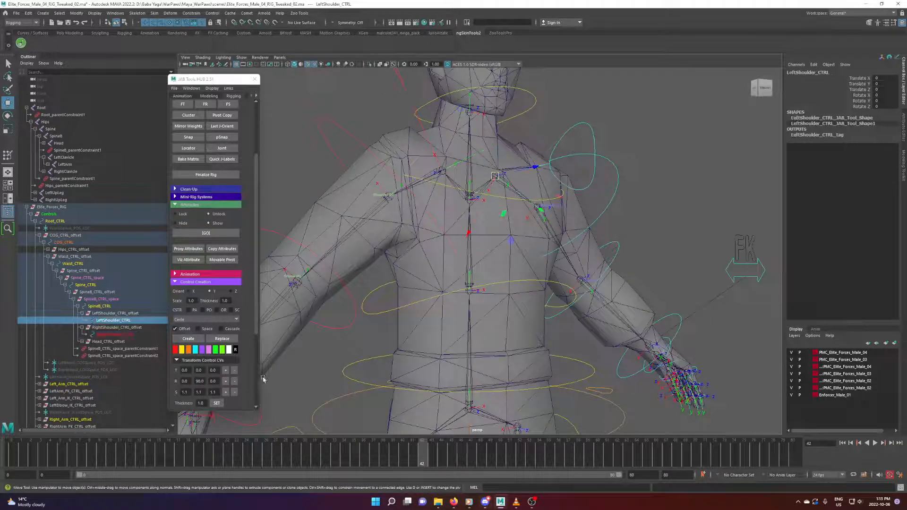
left_click(234, 382)
left_click(234, 383)
left_click_drag(472, 213, 555, 161, "alt")
scroll(476, 279, "down", 3)
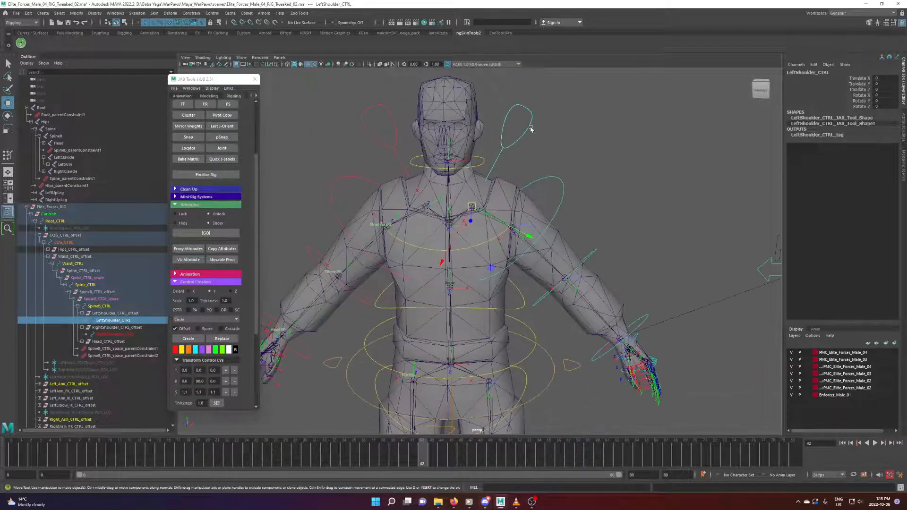
Step: Adjust the tilt of the LeftShoulder_CTRL curve's CVs around X in increments of 10
left_click_drag(531, 129, 402, 212, "alt")
double_click(200, 381)
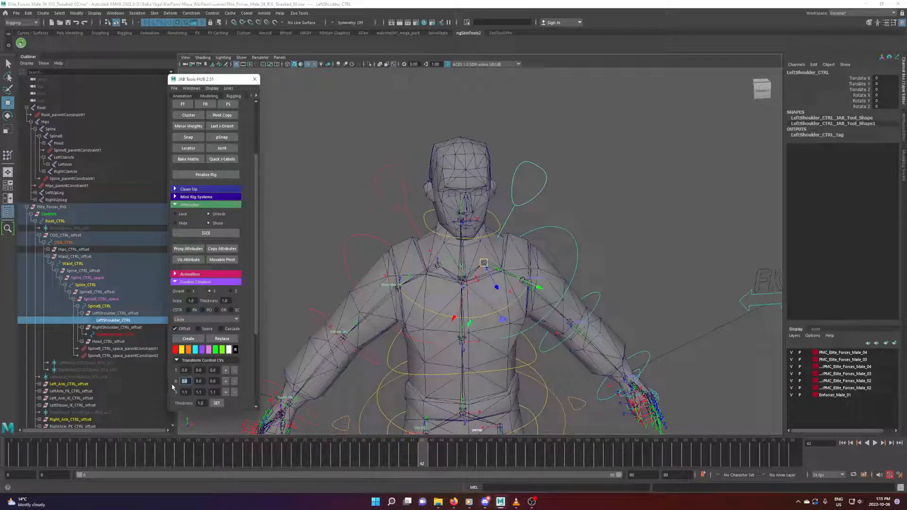
left_click(226, 382)
left_click_drag(271, 365, 288, 396, "alt")
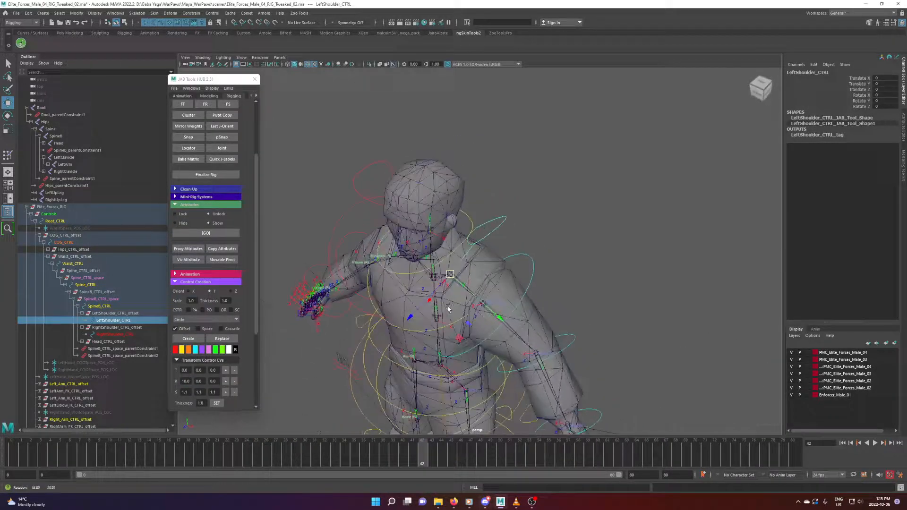
left_click_drag(326, 366, 403, 325, "alt")
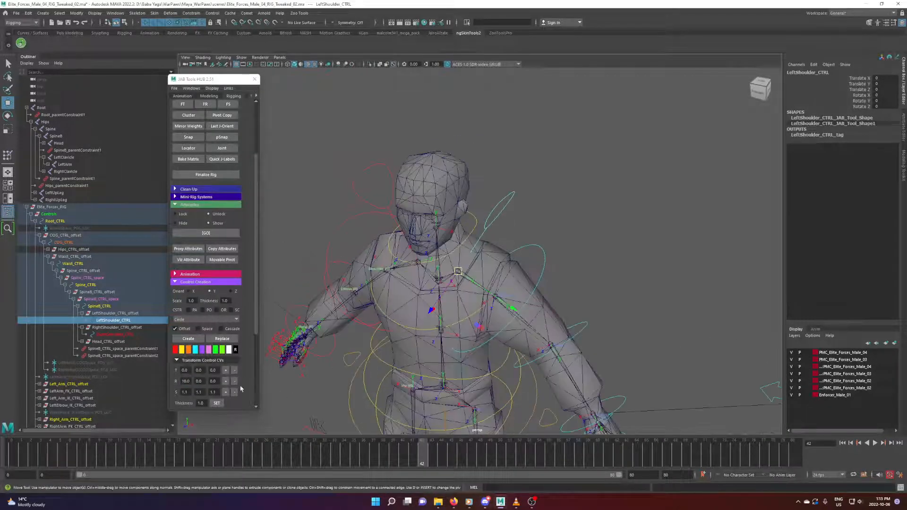
left_click(235, 382)
left_click_drag(307, 371, 387, 323, "alt")
Step: Rotate the RightShoulder_CTRL curve's CVs around X in increments of 10 and compare both controls from the front
left_click(388, 182)
left_click_drag(389, 182, 328, 276, "alt")
left_click(227, 382)
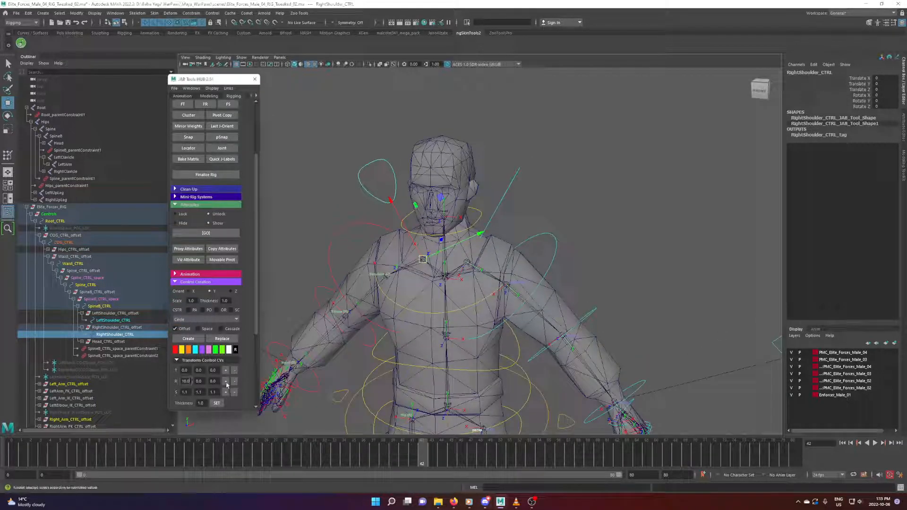
left_click(226, 381)
left_click(227, 382)
left_click_drag(428, 329, 455, 333, "alt")
key("space")
scroll(450, 317, "down", 6)
middle_click_drag(492, 78, 433, 289, "alt")
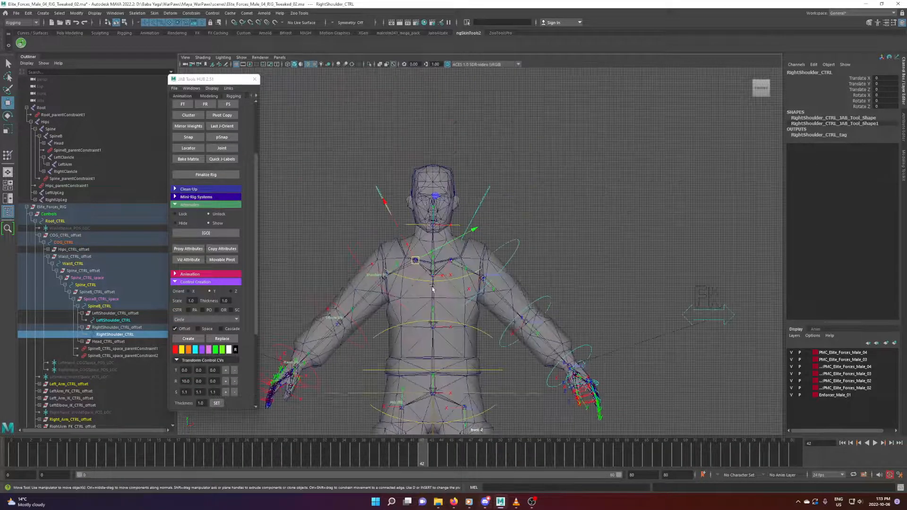
left_click(411, 151)
scroll(421, 197, "up", 2)
key("space")
Step: Select both shoulder controls and scale their CVs down in increments of 1.1
left_click_drag(469, 206, 498, 237)
left_click_drag(540, 171, 513, 186)
left_click_drag(399, 163, 377, 175)
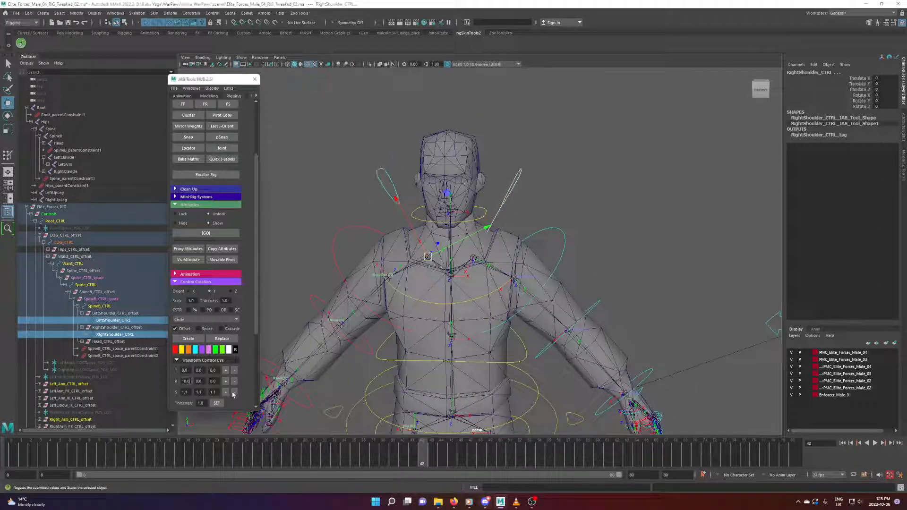
left_click(234, 392)
left_click(506, 202)
left_click_drag(506, 202, 565, 210, "alt")
left_click(517, 200)
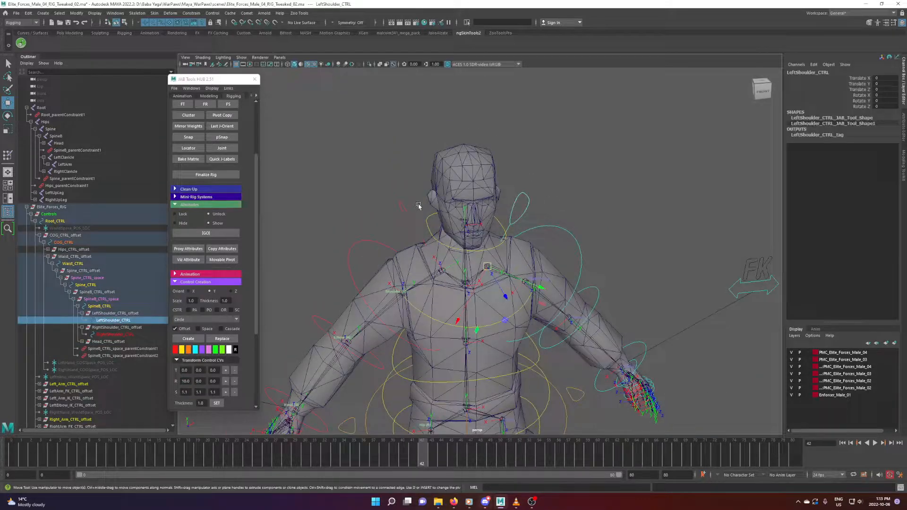
left_click_drag(399, 209, 415, 230, "shift")
left_click_drag(520, 255, 517, 236, "alt")
scroll(239, 404, "down", 2)
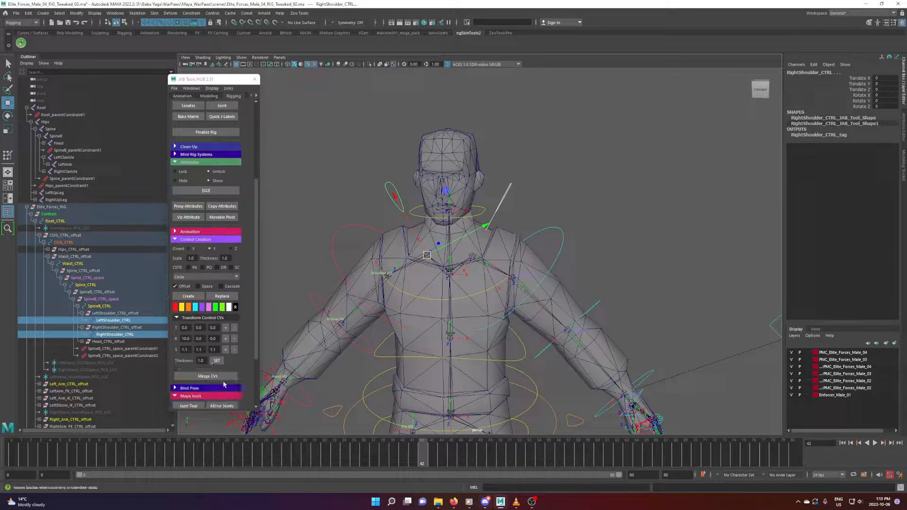
scroll(202, 336, "down", 1)
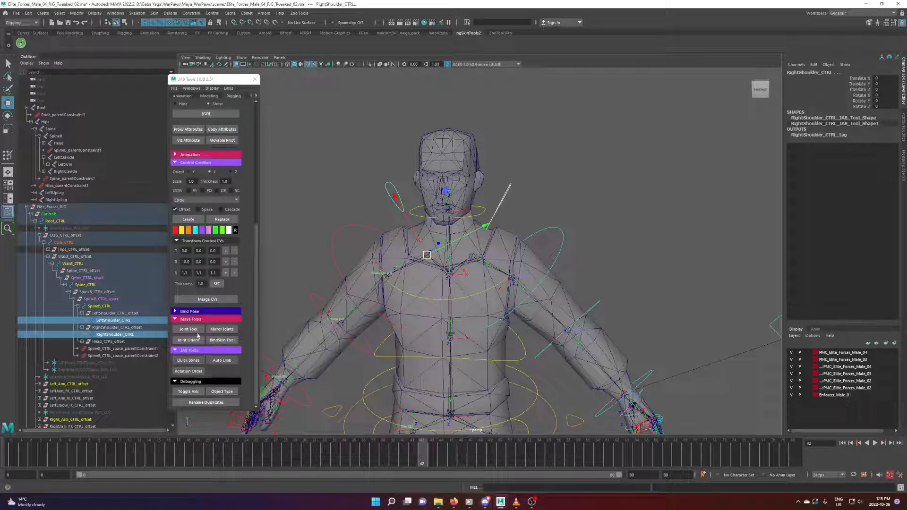
scroll(198, 336, "up", 1)
left_click(205, 242)
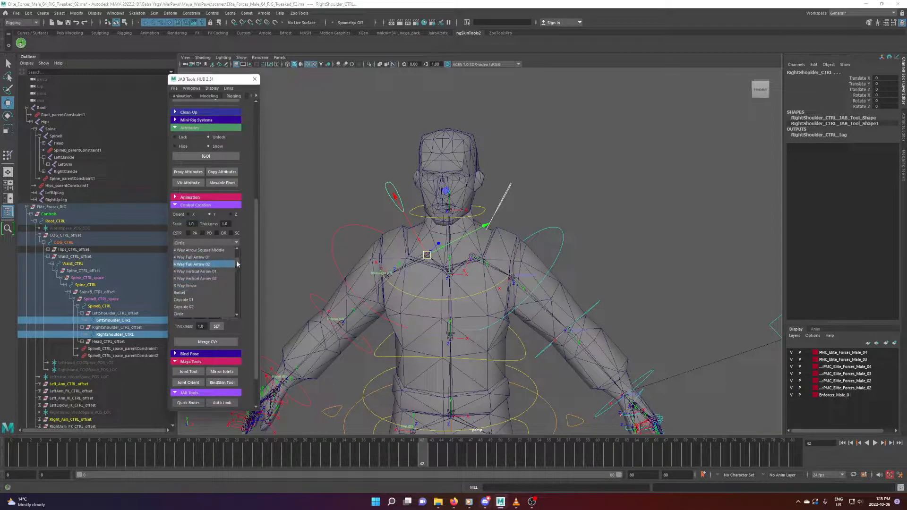
left_click_drag(237, 263, 227, 297)
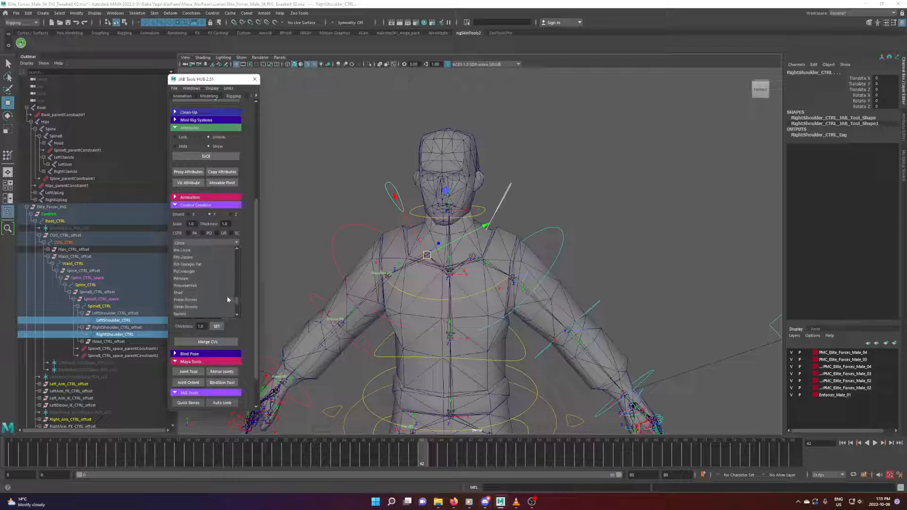
left_click(519, 184)
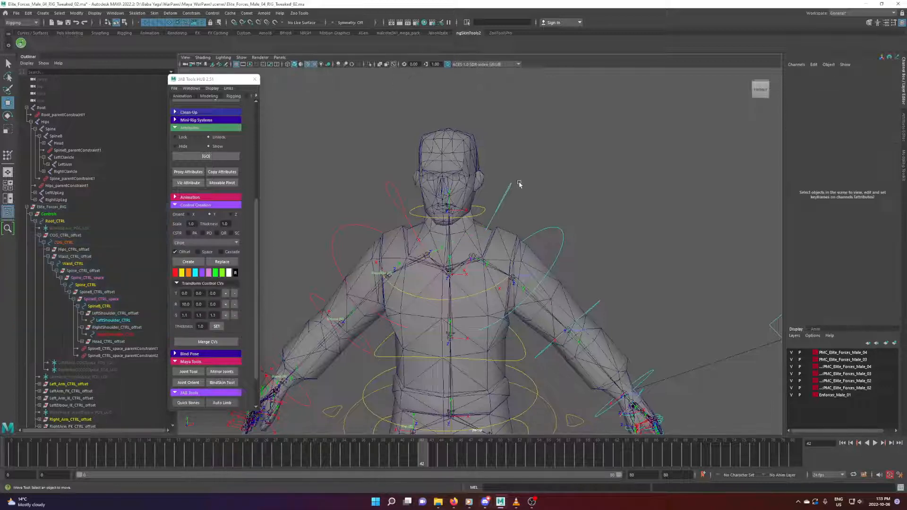
Step: Replace the LeftShoulder_CTRL curve with the ShoulderPad control shape
left_click(496, 202)
scroll(514, 210, "up", 1)
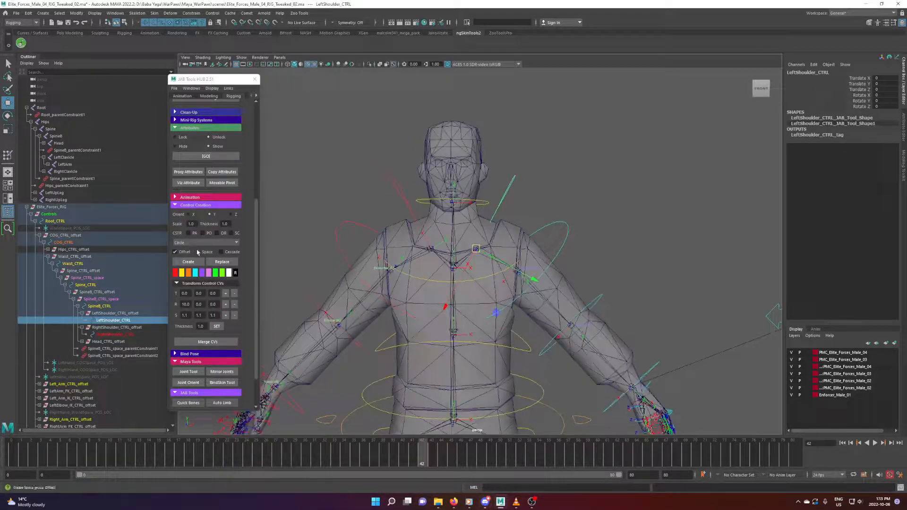
left_click(206, 242)
scroll(233, 283, "down", 5)
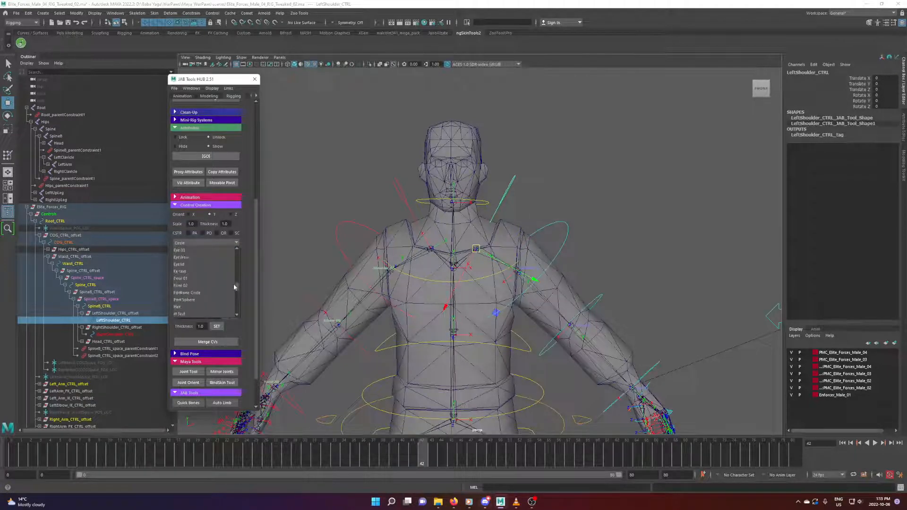
scroll(233, 285, "down", 4)
left_click(544, 161)
left_click_drag(529, 161, 503, 188)
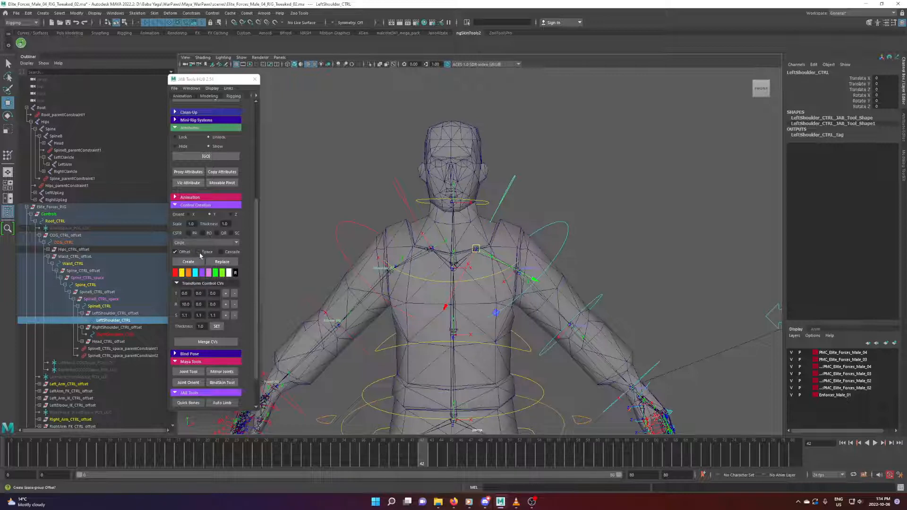
left_click(214, 243)
left_click_drag(237, 268, 240, 305)
scroll(201, 269, "up", 4)
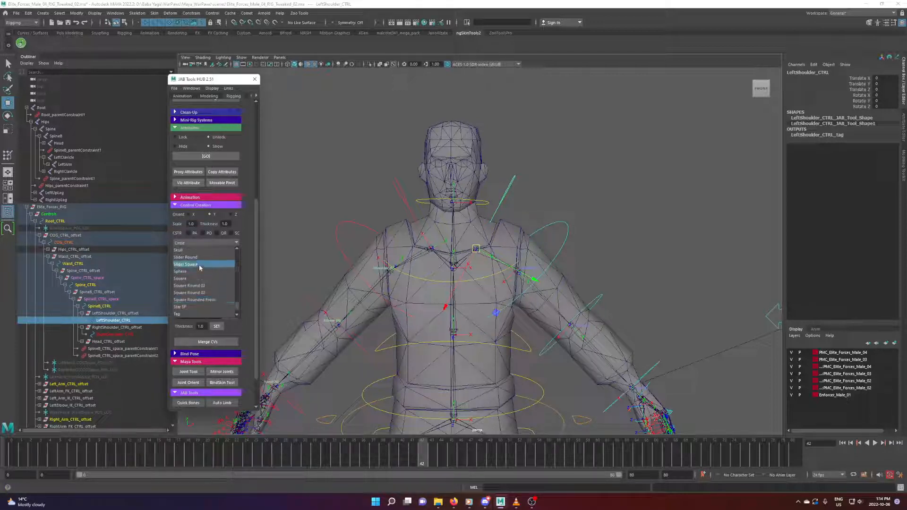
scroll(205, 281, "down", 2)
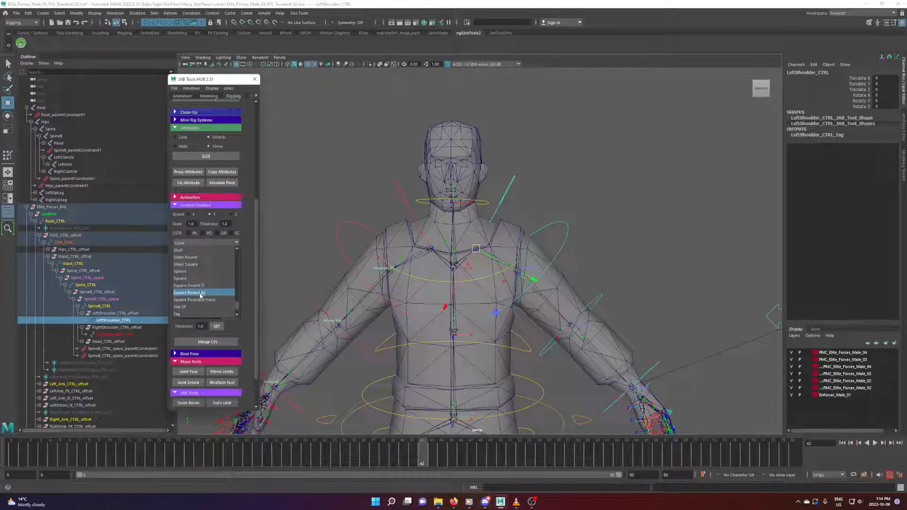
scroll(204, 288, "up", 1)
left_click(202, 264)
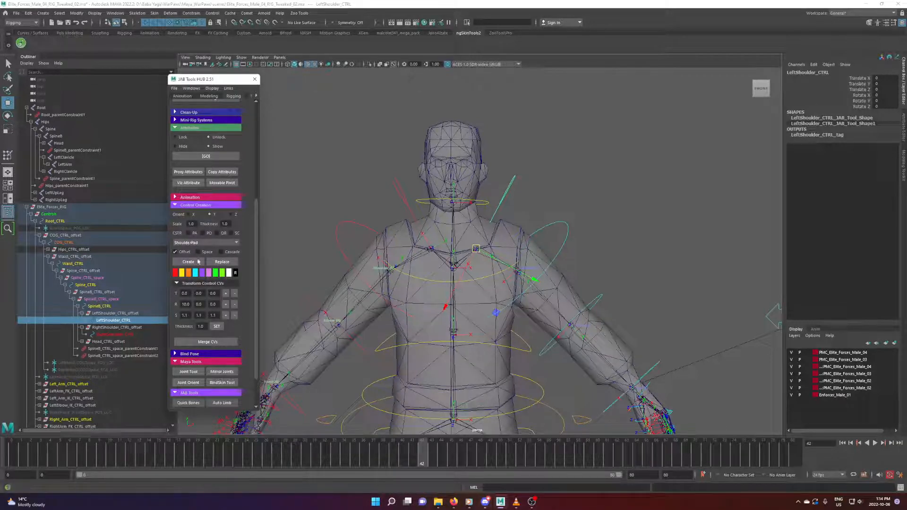
left_click(222, 263)
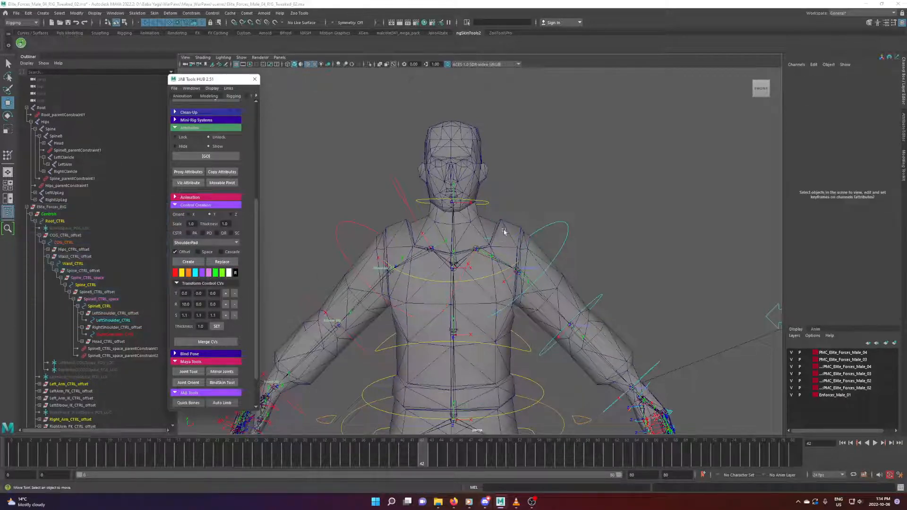
Step: Hide the body mesh and select LeftShoulder_CTRL to inspect its new shape
left_click(515, 209)
key("alt+1")
left_click(492, 238)
left_click_drag(492, 238, 486, 266, "alt")
left_click_drag(452, 294, 418, 239, "alt")
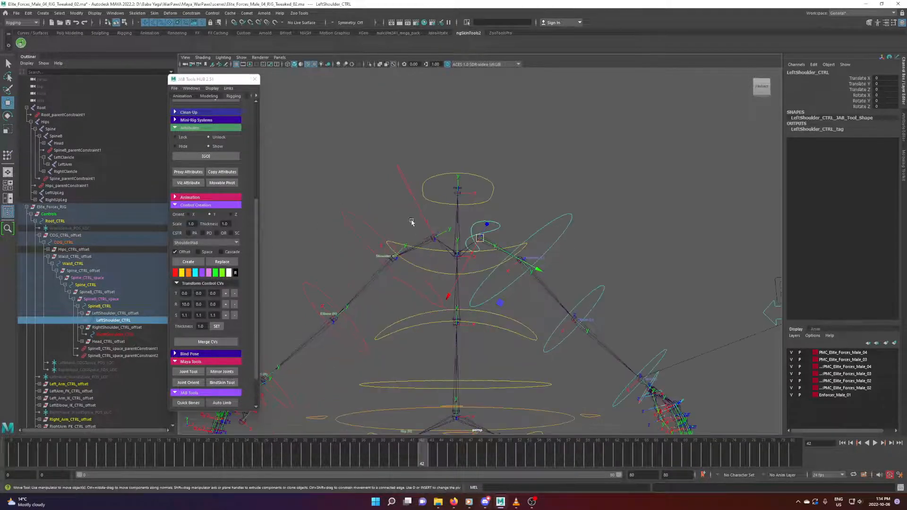
Step: Replace the RightShoulder_CTRL curve with the ShoulderPad shape at a scale of -1.0, so it mirrors the left control
left_click(420, 206)
left_click_drag(195, 224, 183, 232)
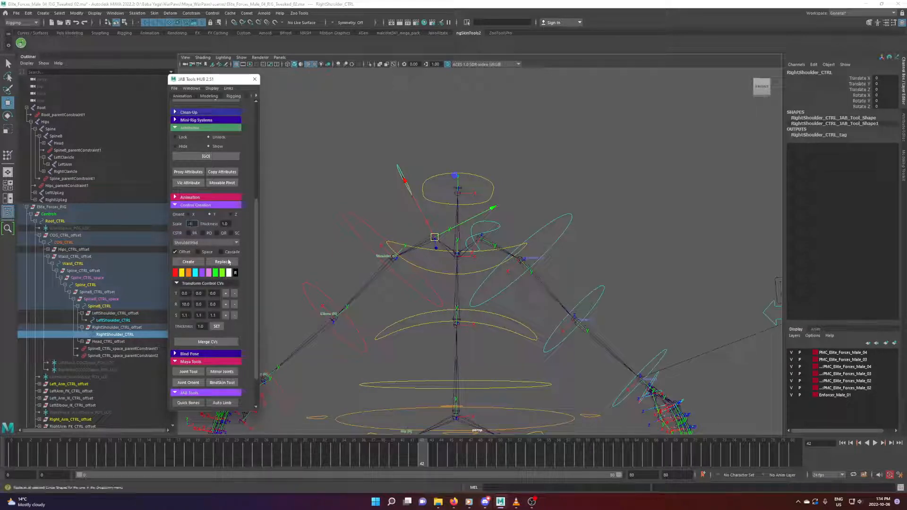
left_click(225, 263)
left_click_drag(460, 246, 419, 249, "alt")
scroll(420, 238, "up", 2)
left_click(406, 239)
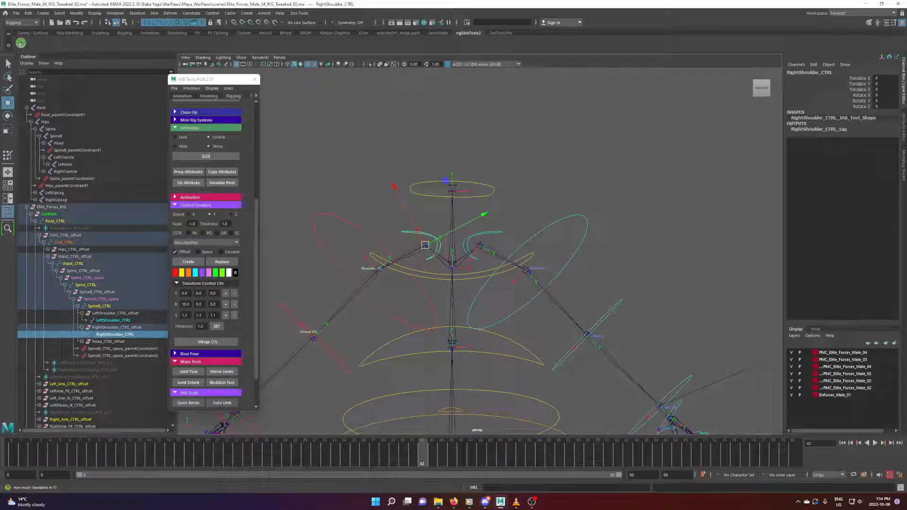
Step: Reset the CV rotation X to 0 and translate both shoulder controls' CVs by -10 along X
left_click_drag(193, 303, 175, 307)
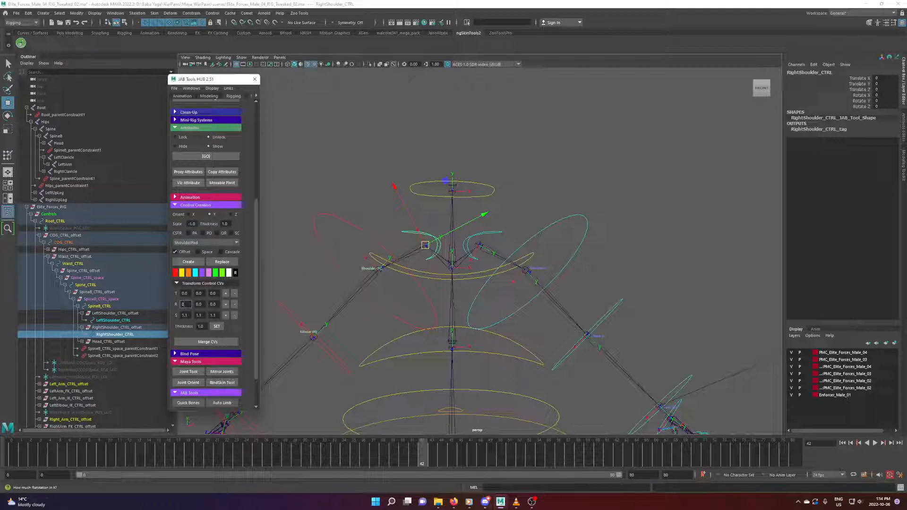
left_click(234, 294)
left_click(494, 232)
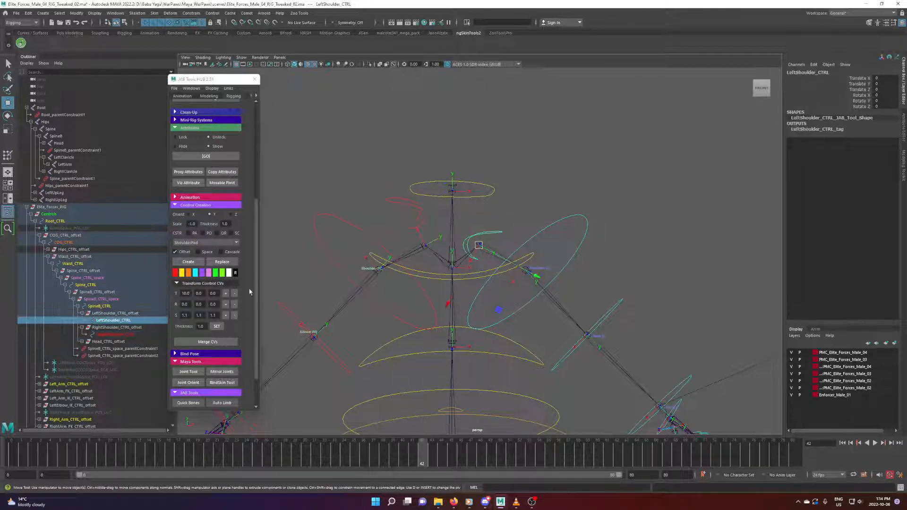
left_click(234, 296)
left_click(612, 166)
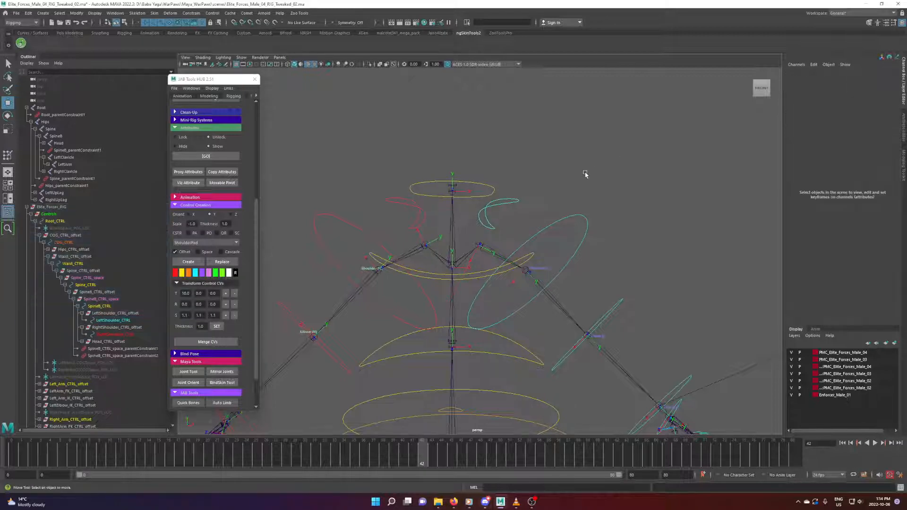
Step: Show the hidden body mesh and select both shoulder controls
key("alt+1")
left_click_drag(549, 189, 534, 210, "alt")
left_click(505, 213)
left_click(395, 206, "shift")
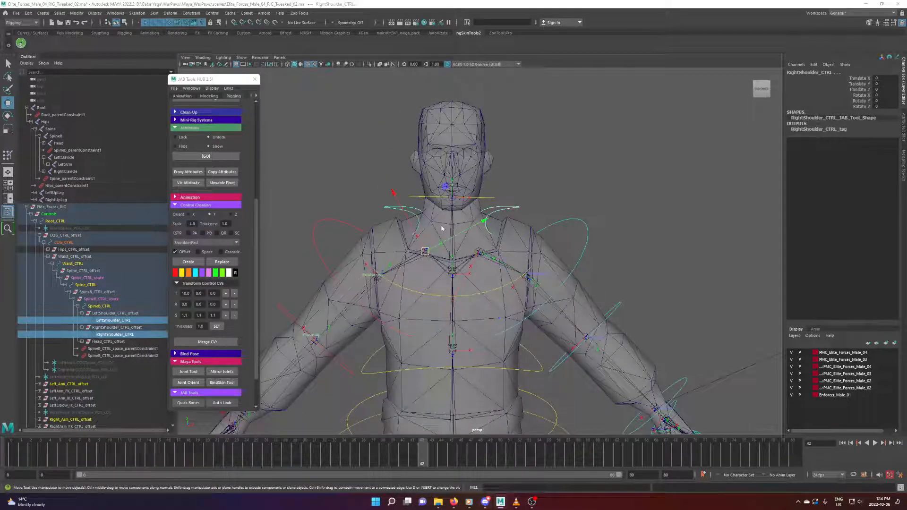
Step: Isolate the two selected shoulder controls in the front view
key("space")
left_click_drag(436, 239, 452, 268)
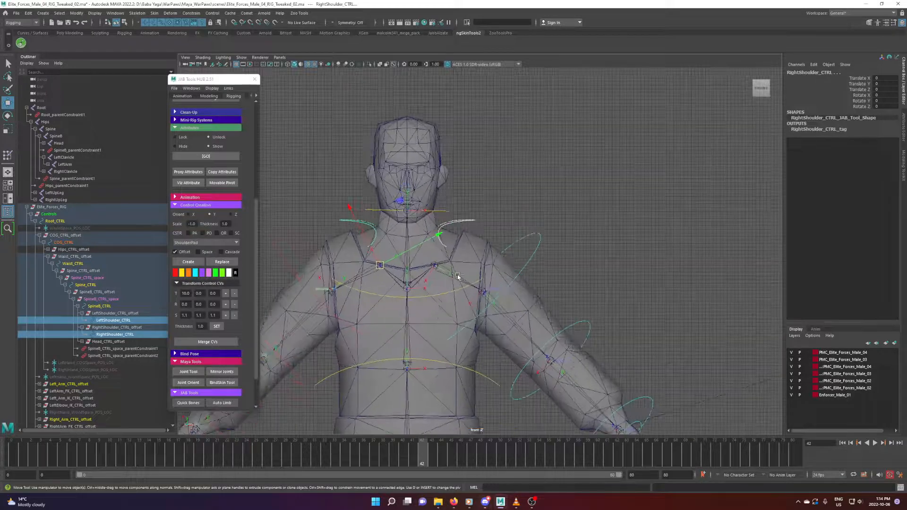
key("ctrl+1")
scroll(451, 258, "up", 2)
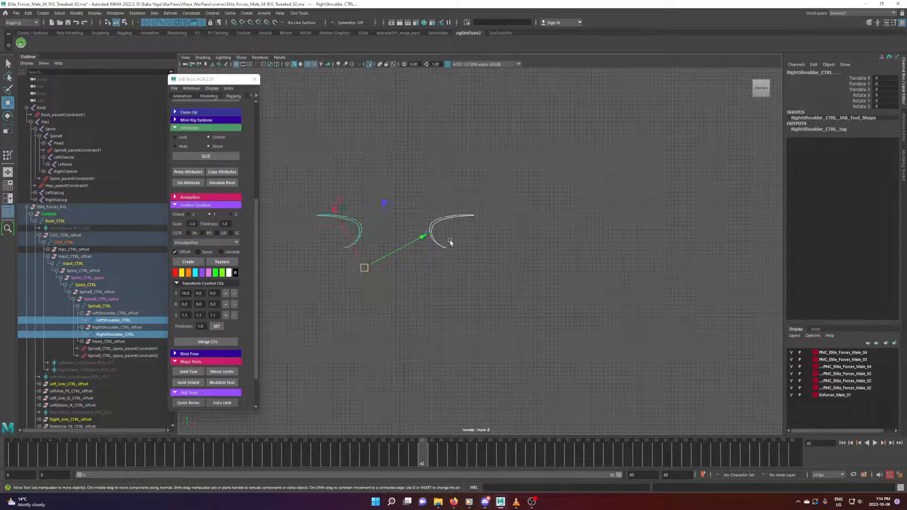
Step: Switch to component selection and select all CVs of both shoulder control curves
left_click(124, 22)
left_click_drag(319, 177, 578, 297)
Step: Try to rotate the selected shoulder control CVs, first around the default rotate center and again around the object center
key("e")
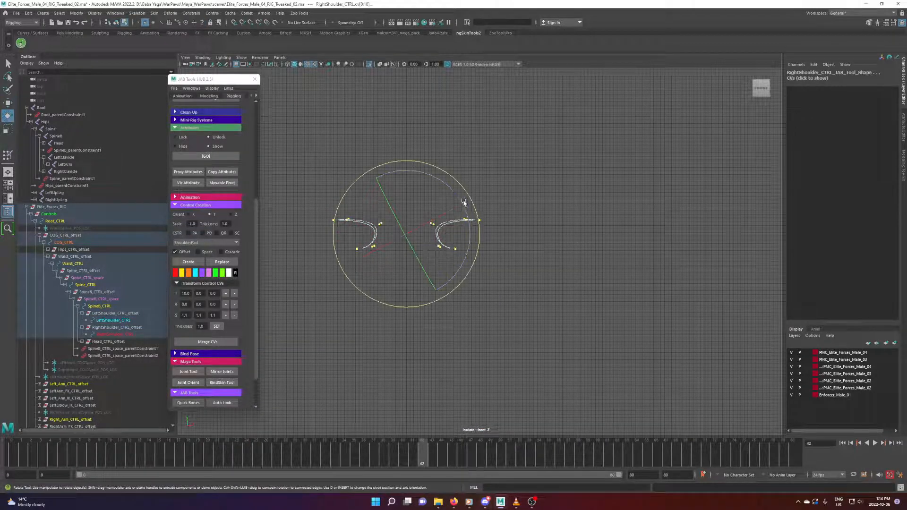
mouse_move(465, 202)
left_mouse_down()
mouse_move(432, 187)
mouse_move(465, 215)
left_mouse_up()
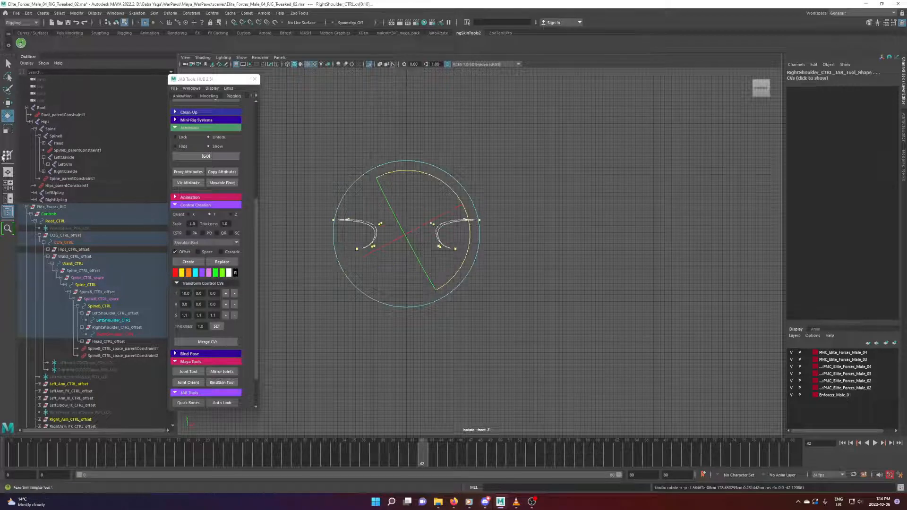
double_click(7, 116)
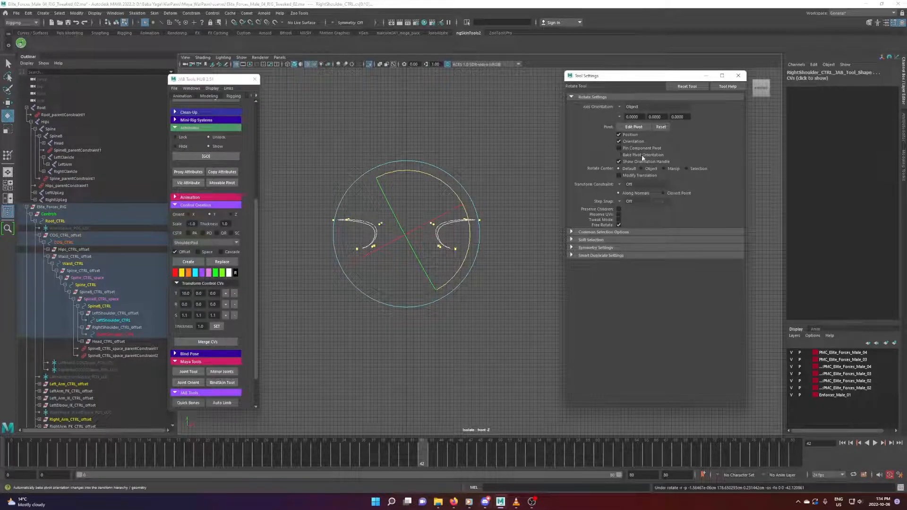
left_click(650, 169)
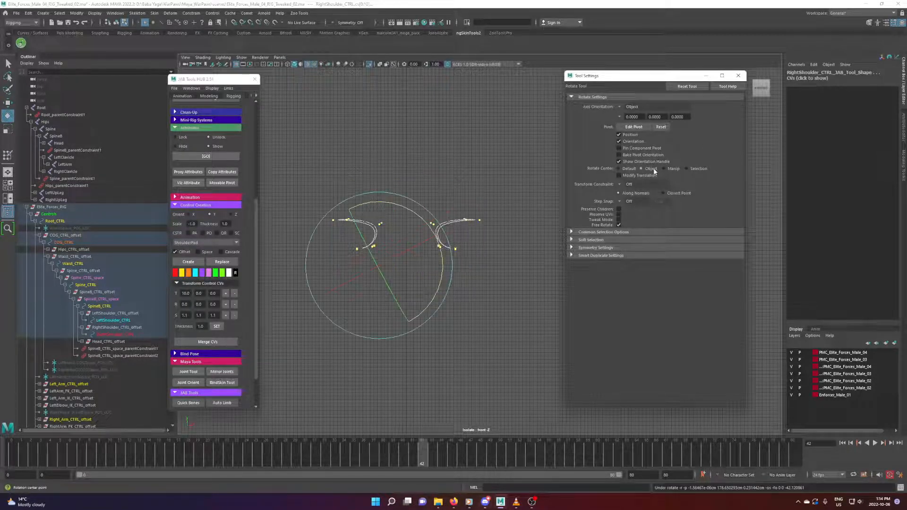
left_click_drag(421, 217, 469, 271)
left_click(629, 168)
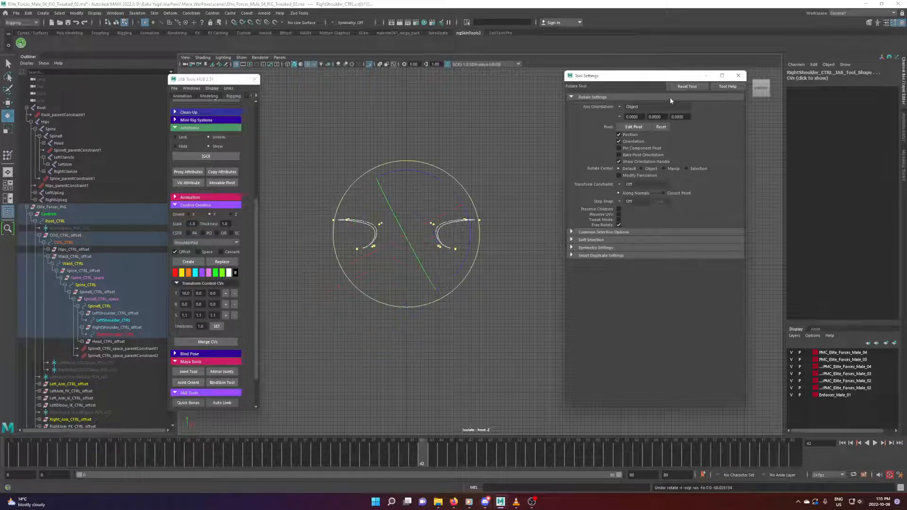
Step: Set the rotate axis orientation to Component, try rotating the shoulder control CVs, and undo the rotation
left_click(631, 107)
left_click(641, 125)
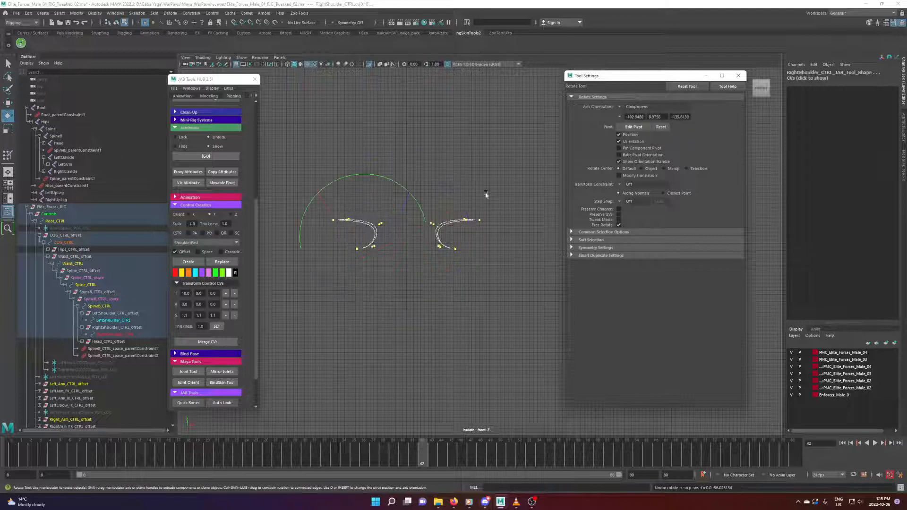
left_click_drag(394, 183, 466, 267)
key("ctrl+z")
key("space")
key("ctrl+z")
left_click_drag(506, 342, 473, 286, "alt")
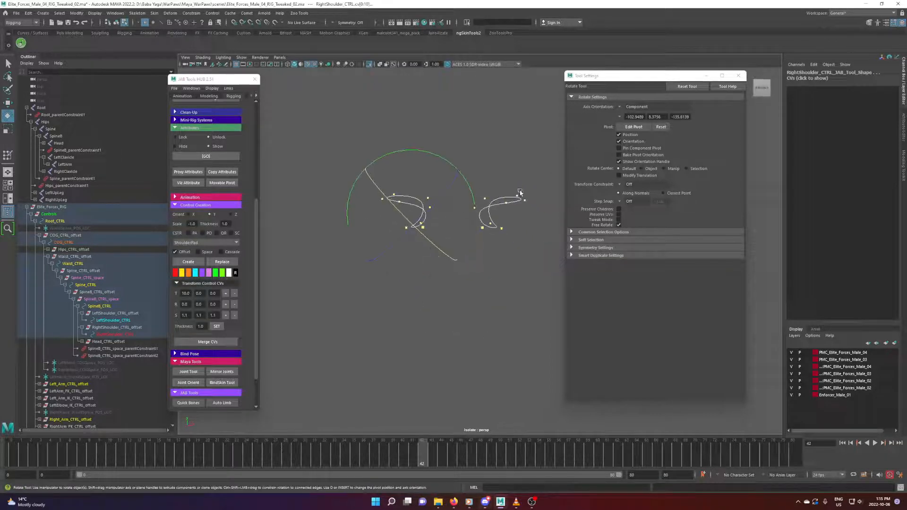
Step: Return to object selection, end the isolation to show the whole rig, and close the tool settings
right_click_drag(520, 191, 562, 158)
left_click(514, 181)
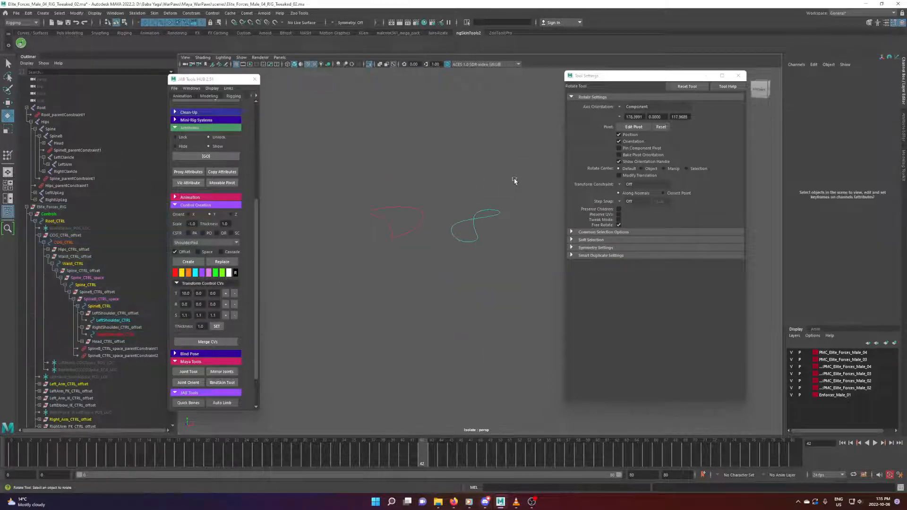
key("ctrl+1")
key("q")
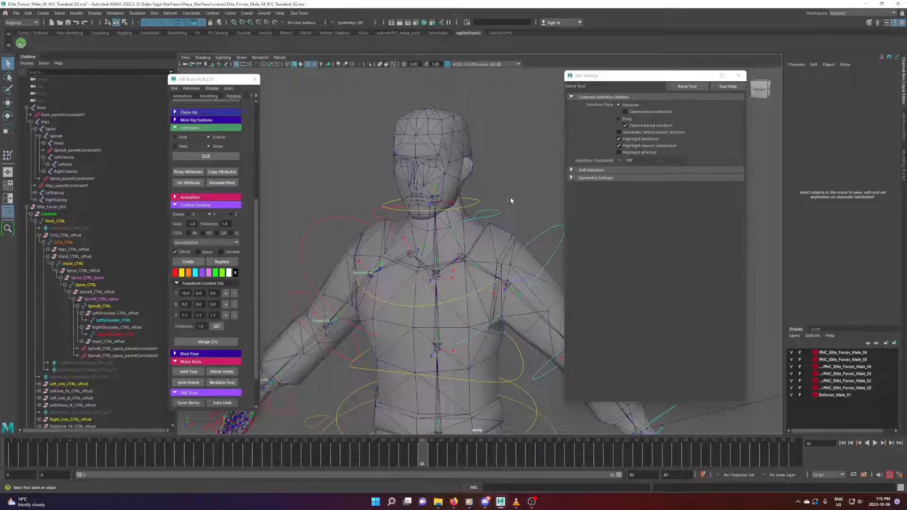
left_click_drag(510, 198, 451, 187, "alt")
scroll(489, 171, "down", 3)
left_click(739, 76)
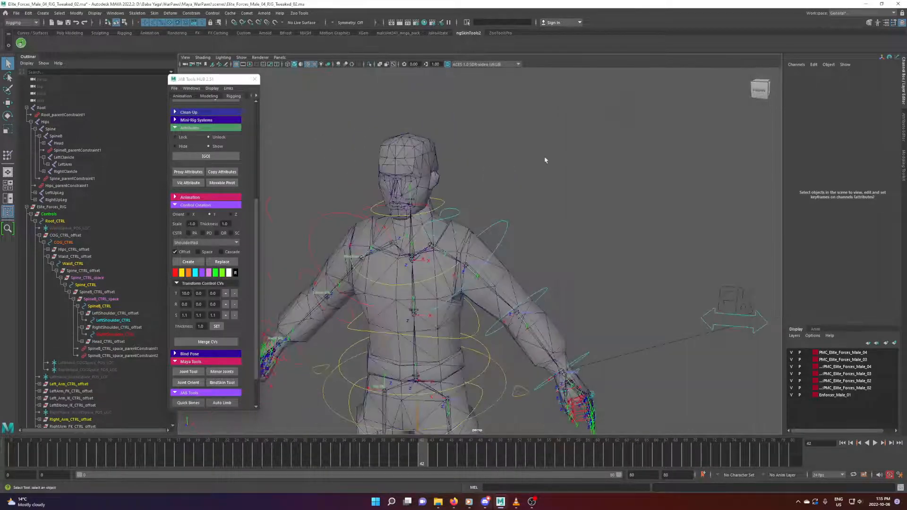
Step: Parent the LeftHand_ClavicleSpace_POS_LOC locator under LeftShoulder_CTRL
left_click(459, 212)
scroll(515, 219, "up", 3)
left_click_drag(455, 224, 441, 272, "alt")
key("w")
left_click_drag(500, 252, 539, 215, "alt")
middle_click_drag(546, 229, 554, 144, "alt")
scroll(77, 358, "down", 7)
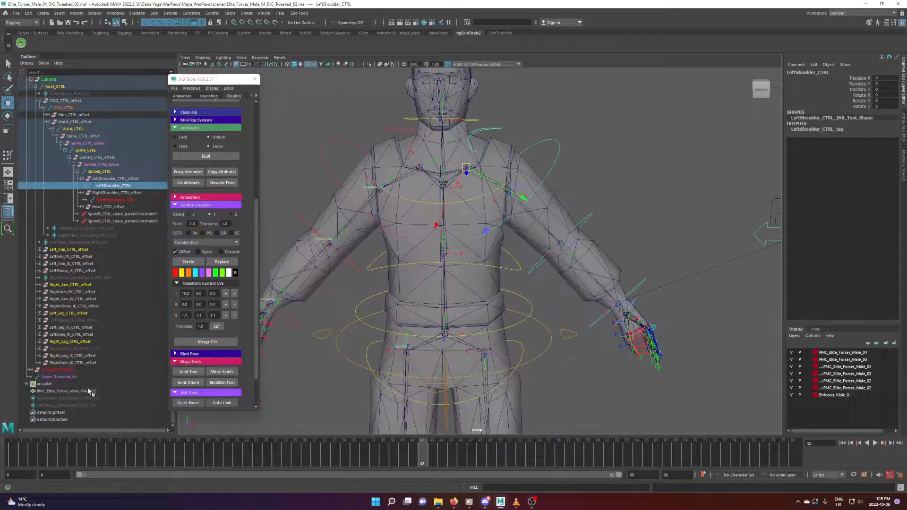
left_click(64, 405)
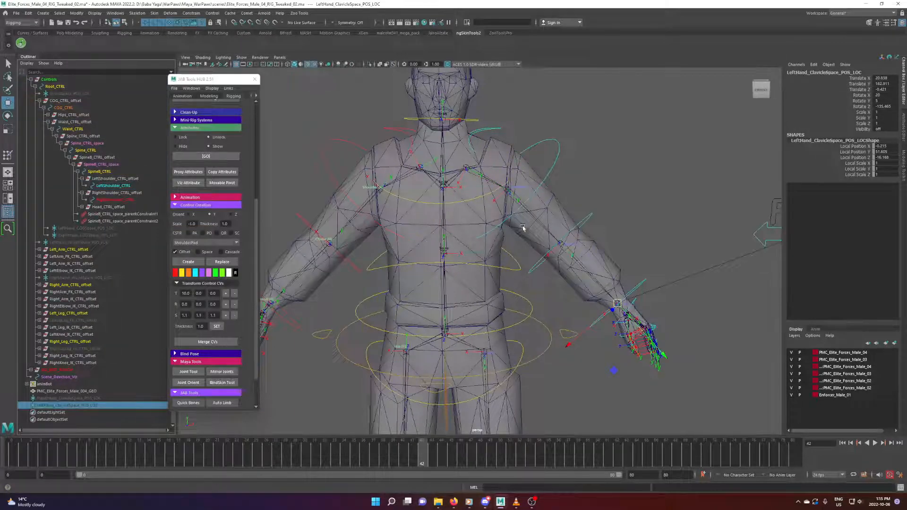
left_click(494, 131)
key("p")
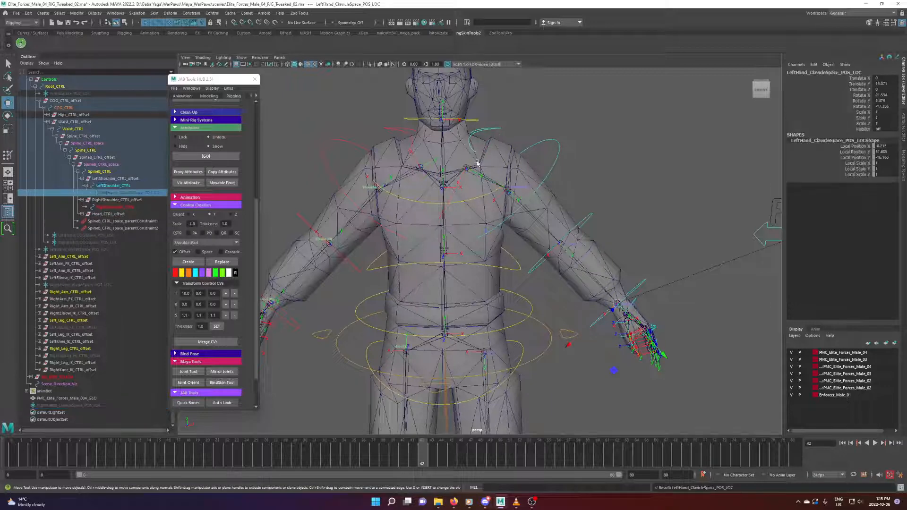
Step: Parent the RightHand_ClavicleSpace_POS_LOC locator under RightShoulder_CTRL, expand that control in the hierarchy and clear the selection
left_click(66, 405)
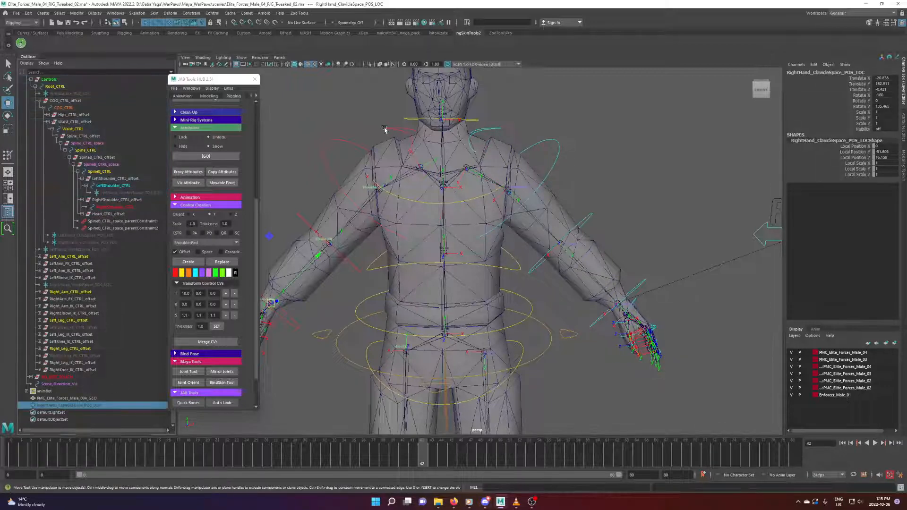
left_click(396, 191, "shift")
key("p")
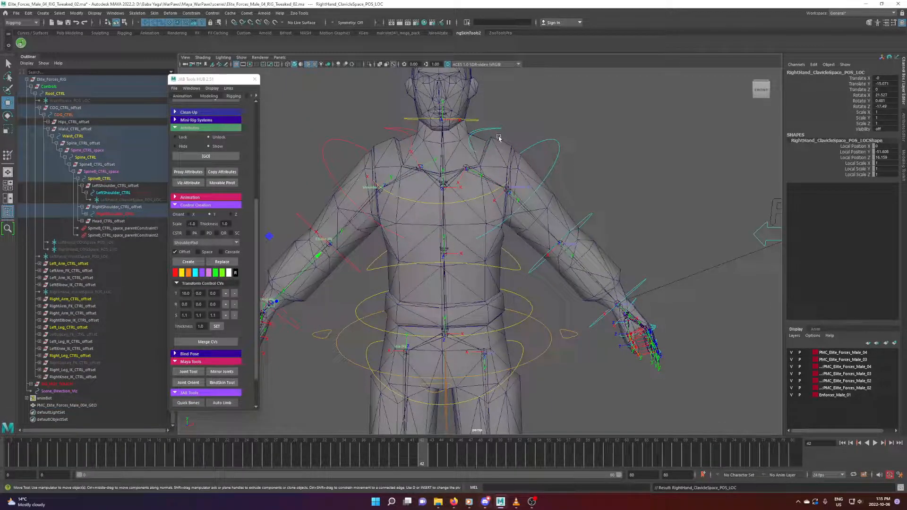
left_click(86, 214)
left_click(605, 132)
Step: Examine the shoulder controls, arms and torso of the rig from several angles
scroll(596, 165, "down", 3)
mouse_move(588, 186)
left_mouse_down("alt")
mouse_move(539, 189)
mouse_move(587, 192)
left_mouse_up("alt")
key("q")
scroll(577, 197, "up", 5)
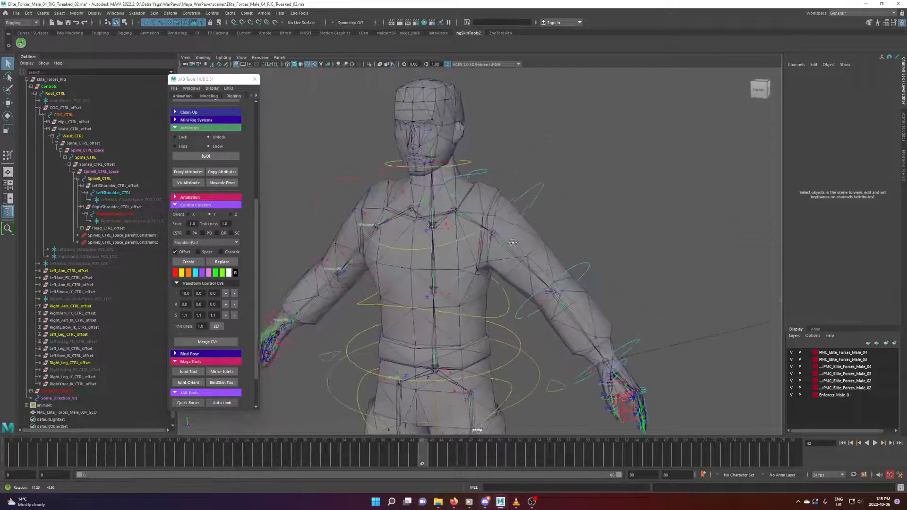
left_click_drag(513, 242, 523, 240, "alt")
scroll(520, 239, "down", 3)
middle_click_drag(520, 238, 516, 223, "alt")
left_click_drag(517, 223, 508, 232, "alt")
middle_click_drag(508, 232, 514, 211, "alt")
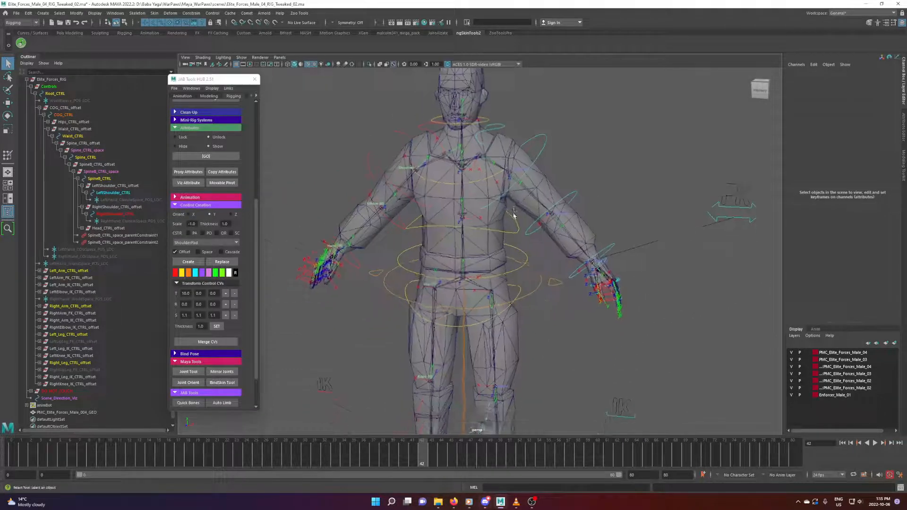
left_click_drag(514, 215, 516, 209, "alt")
scroll(516, 209, "up", 3)
middle_click_drag(516, 209, 510, 238, "alt")
left_click_drag(510, 237, 489, 252, "alt")
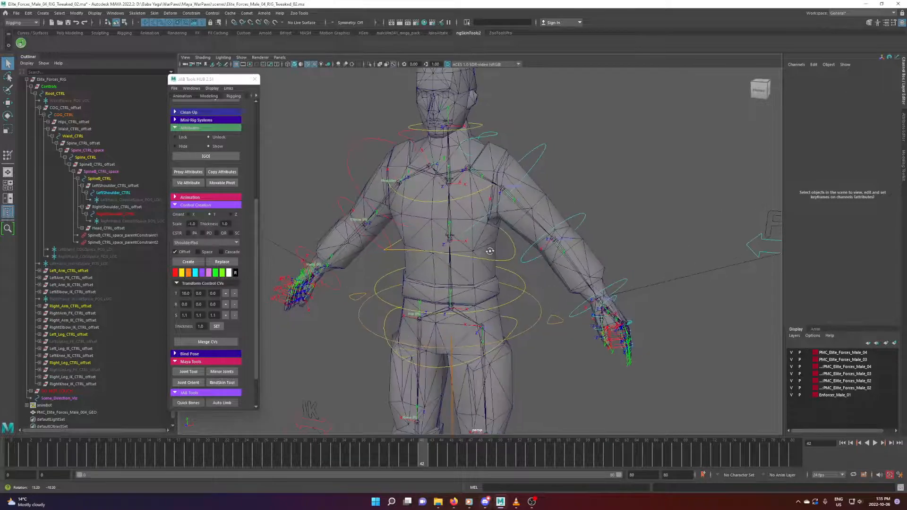
scroll(500, 283, "down", 1)
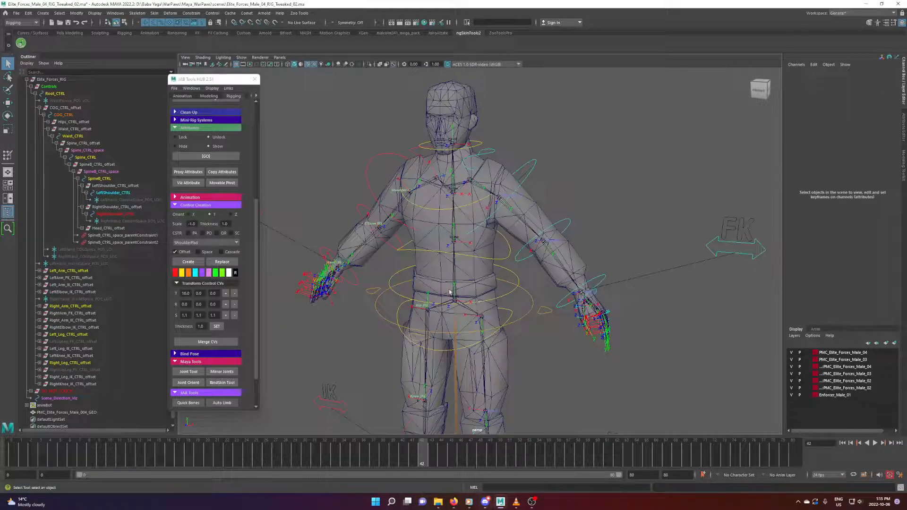
left_click_drag(449, 292, 457, 316, "alt")
scroll(524, 296, "up", 2)
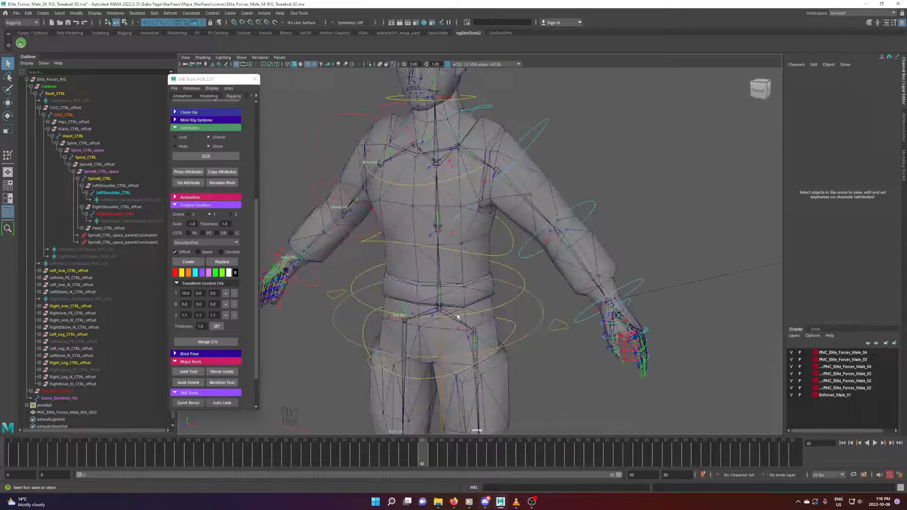
Step: Select the Hips joint, reveal it in the outliner, and extend the selection to its entire joint hierarchy
left_click(440, 306)
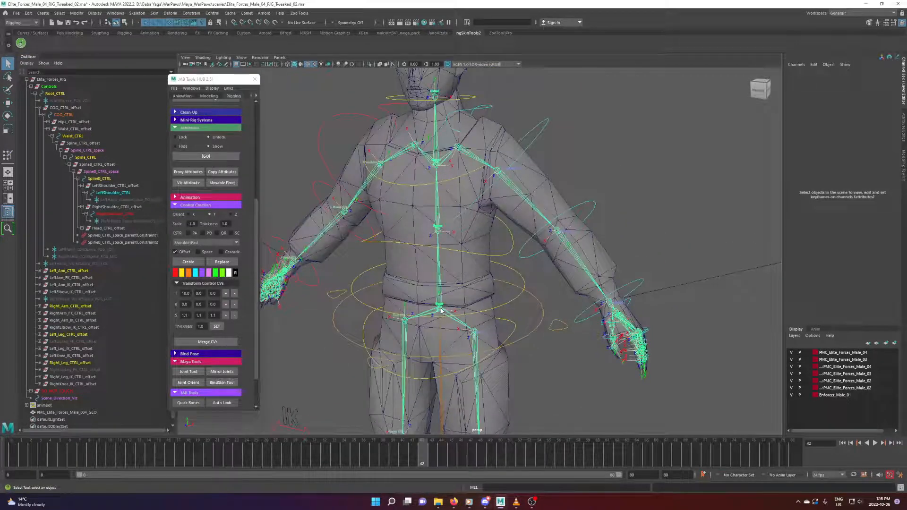
right_click(85, 207)
left_click(109, 226)
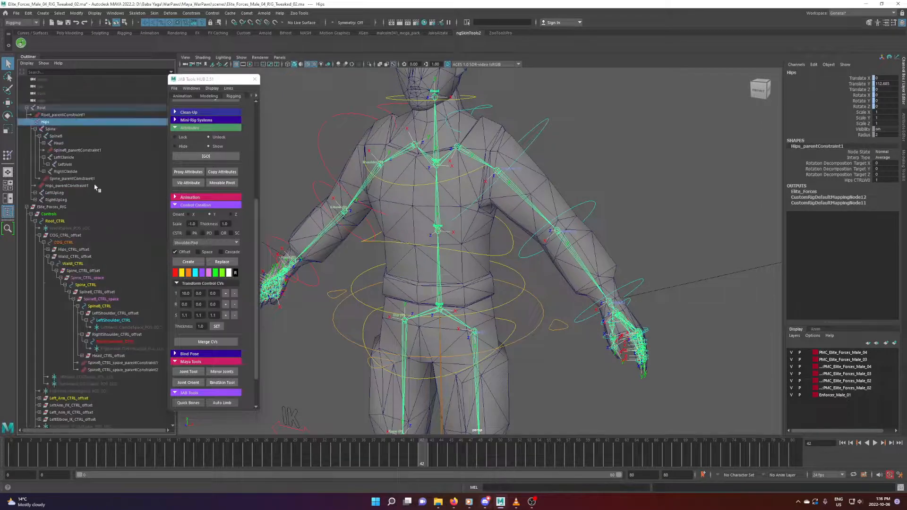
left_click(71, 127)
left_click(71, 124)
scroll(373, 345, "down", 3)
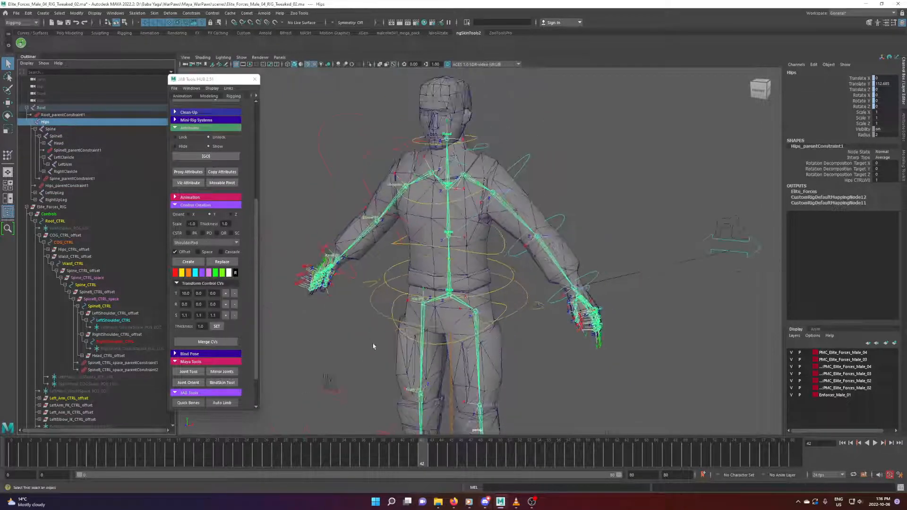
middle_click_drag(348, 340, 345, 301, "alt")
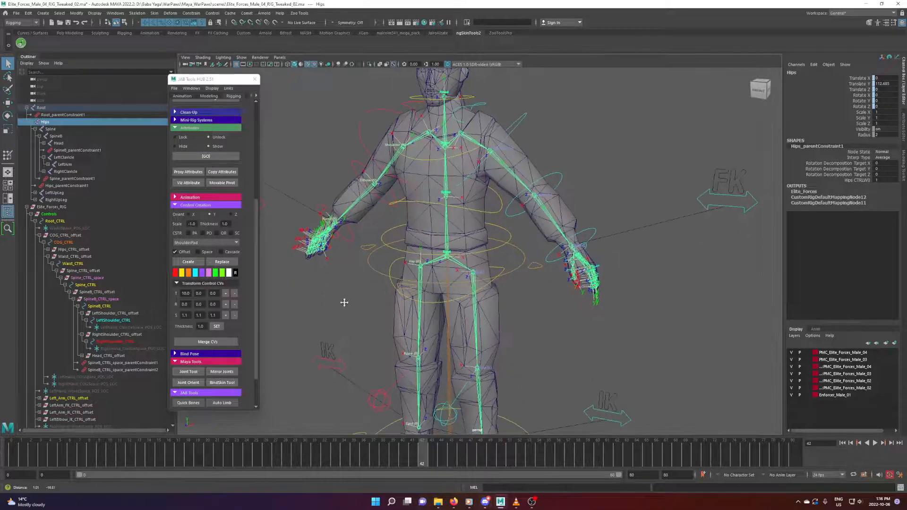
scroll(240, 184, "up", 4)
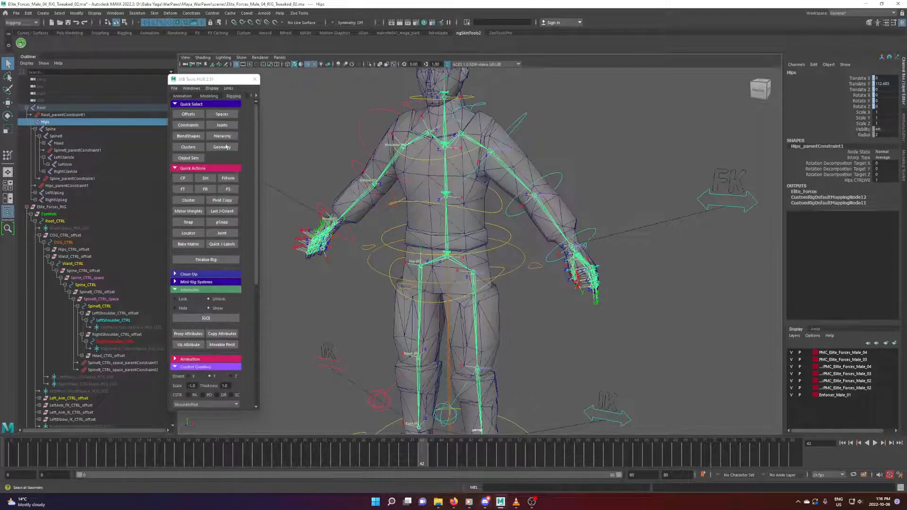
left_click(223, 136)
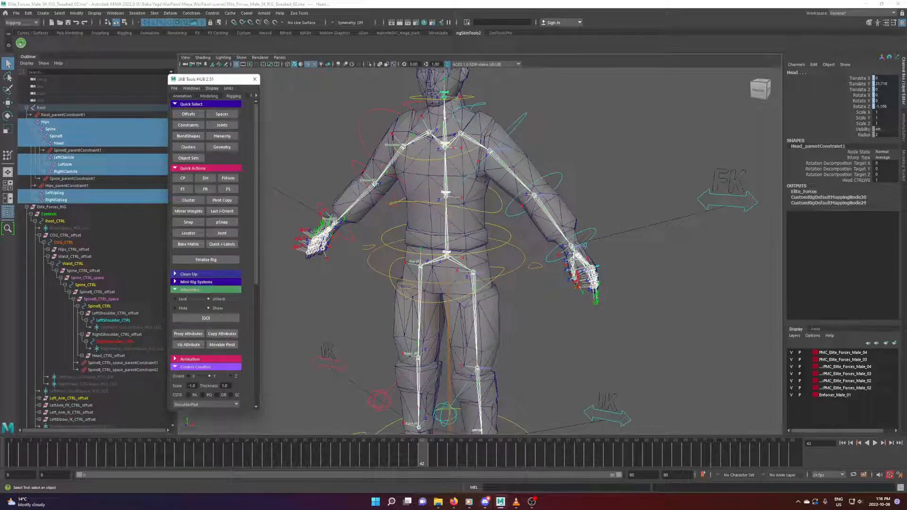
Step: Add the body mesh to the joint selection and bind its skin to the selected joints using closest distance and classic linear skinning
middle_click_drag(518, 367, 543, 328, "alt")
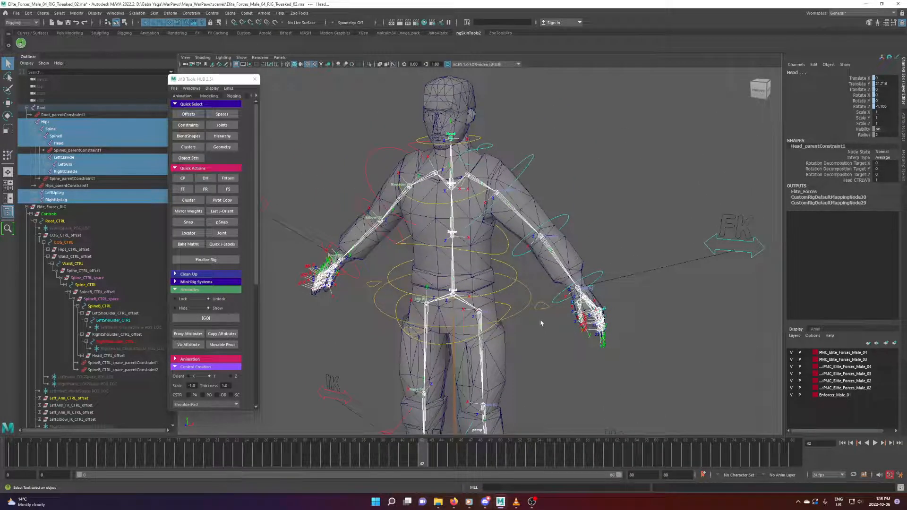
left_click(539, 207)
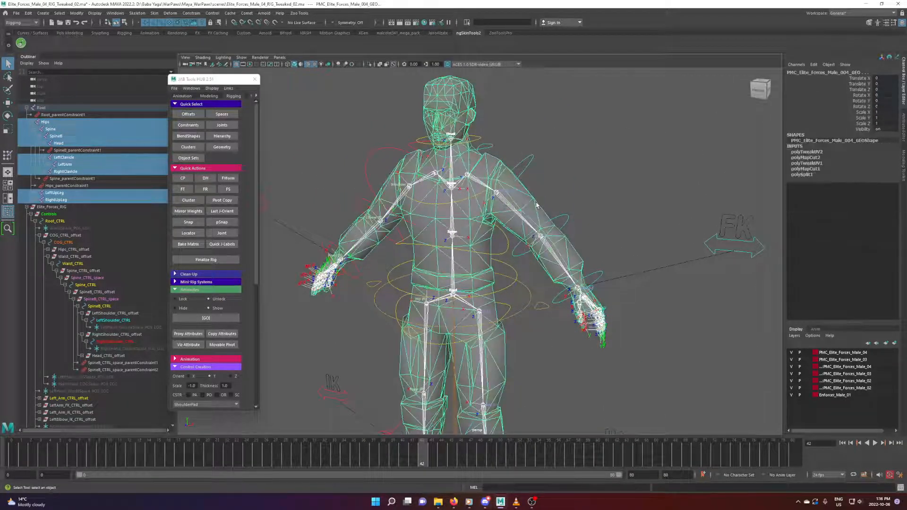
left_click(154, 13)
left_click(245, 34)
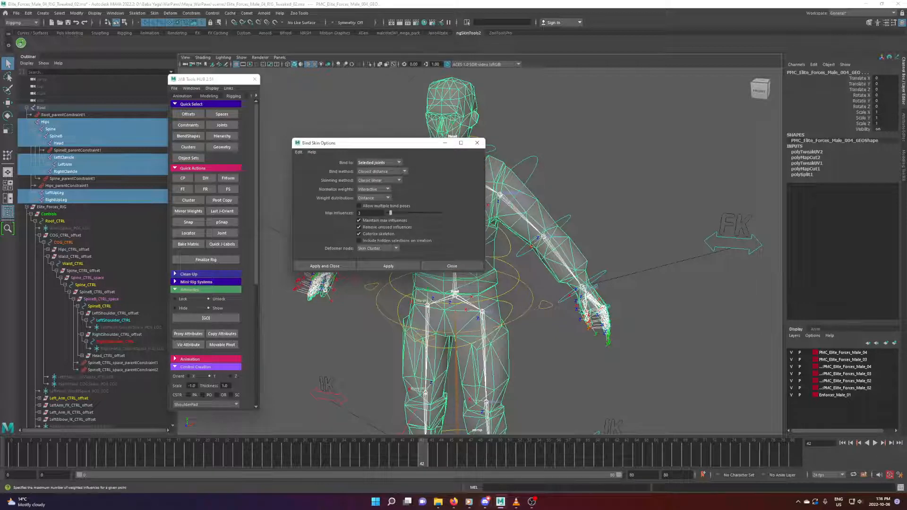
left_click_drag(380, 143, 317, 133)
left_click_drag(306, 204, 282, 202)
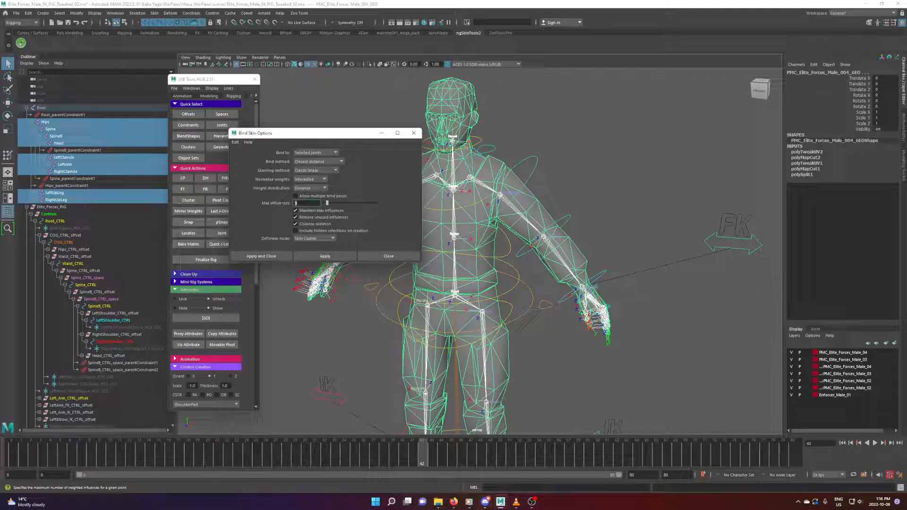
left_click_drag(316, 134, 323, 128)
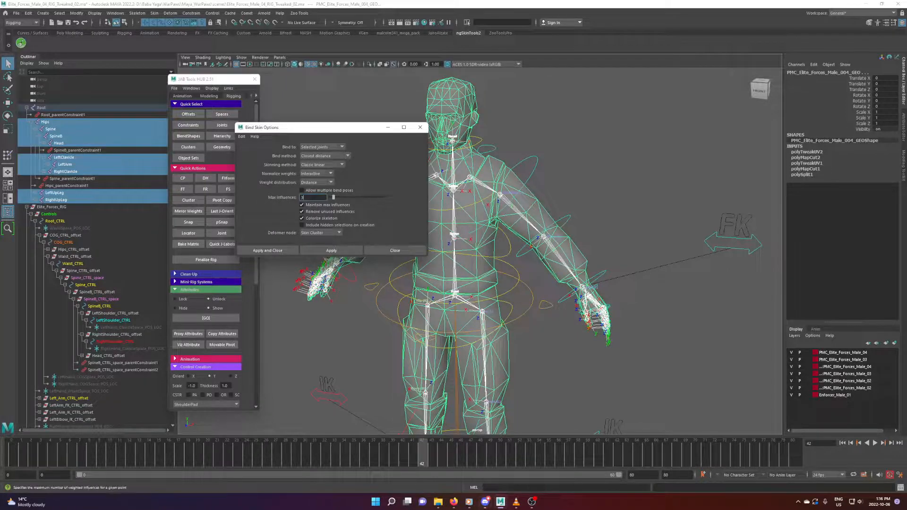
left_click_drag(330, 128, 299, 124)
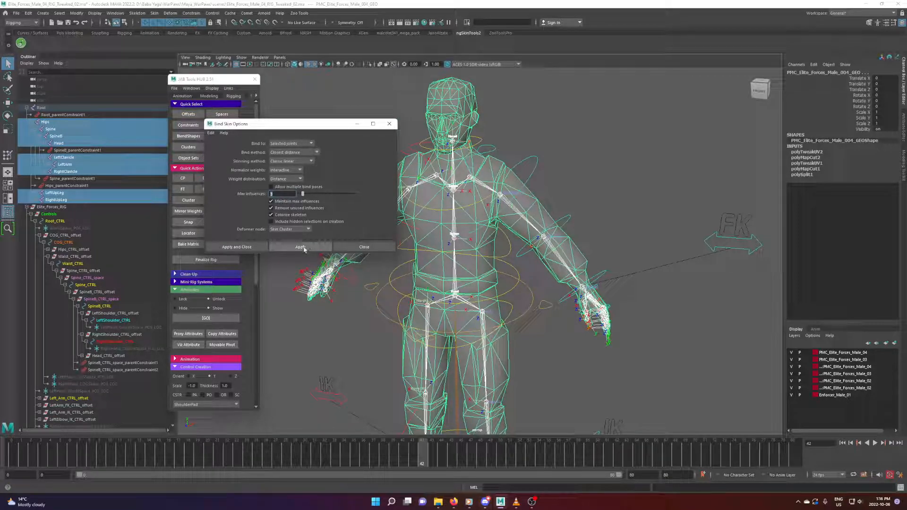
left_click(300, 247)
left_click(389, 124)
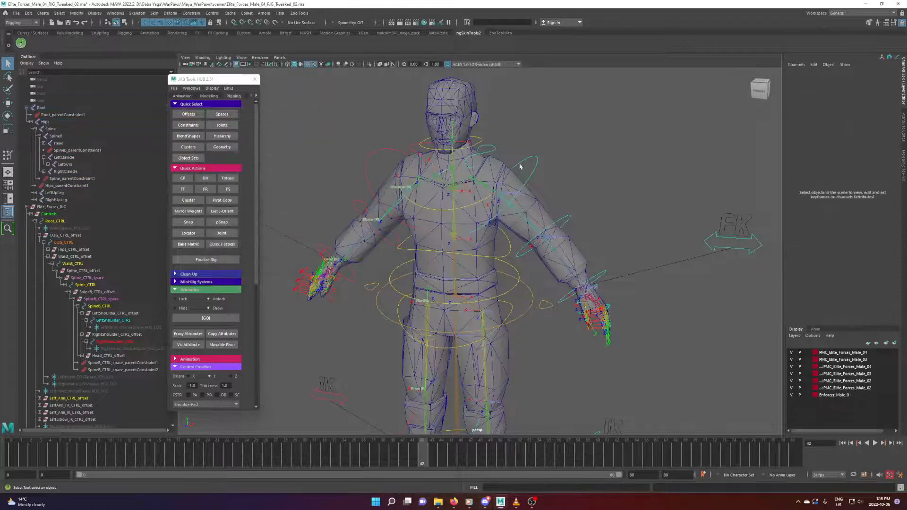
Step: Select the newly bound body mesh PMC_Elite_Forces_Male_004_GEO
left_click(502, 172)
middle_click_drag(542, 221, 525, 193, "alt")
left_click_drag(525, 193, 523, 188, "alt")
middle_click_drag(523, 188, 515, 220, "alt")
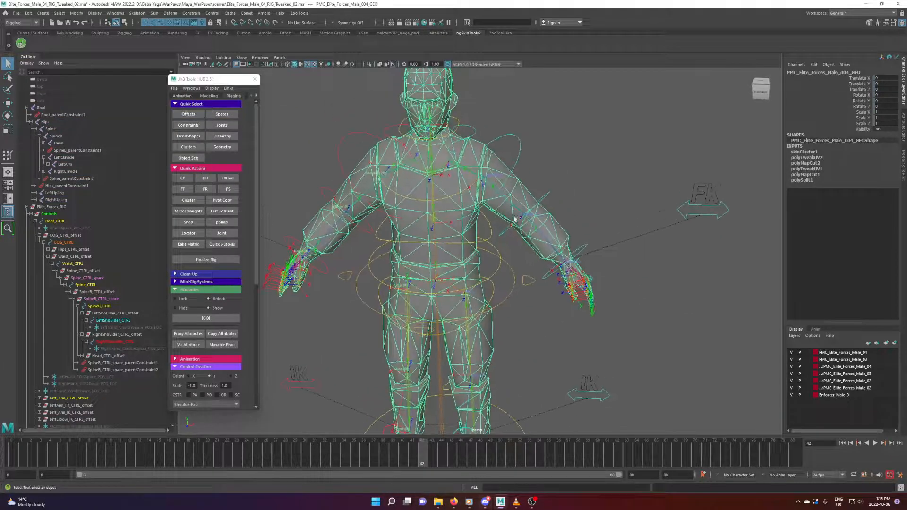
left_click(489, 147)
left_click(474, 161)
middle_click_drag(474, 162, 481, 199, "alt")
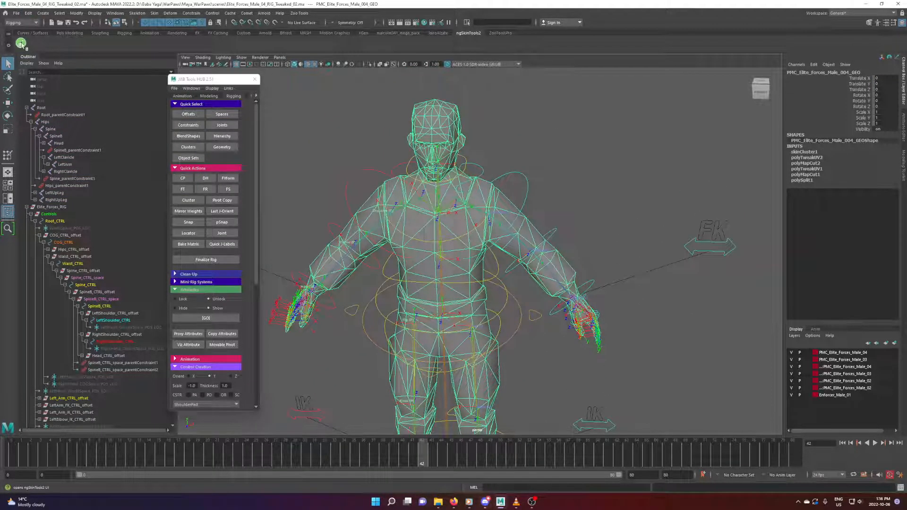
Step: Open ngSkinTools, initialize skinning layers on the body mesh, and load the Elite_Body JSON weights file from the Desktop for import
left_click(21, 44)
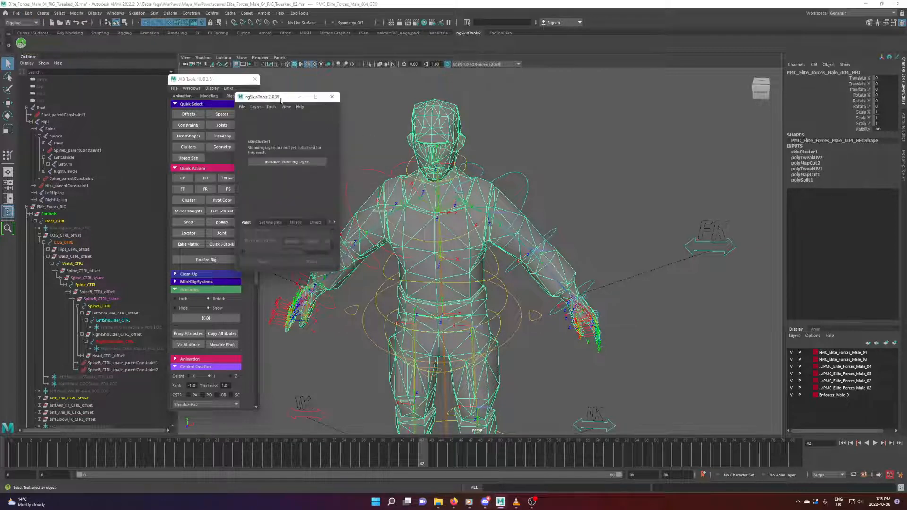
left_click(293, 161)
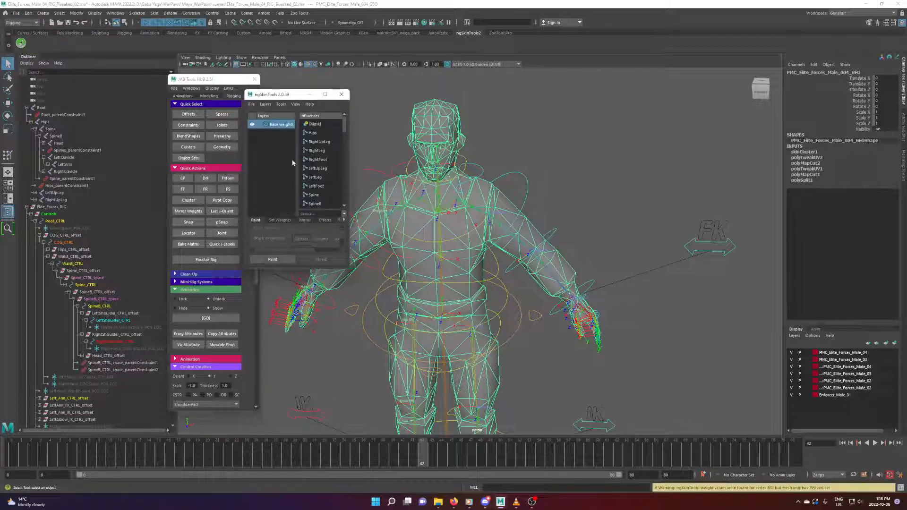
left_click(252, 105)
left_click(274, 128)
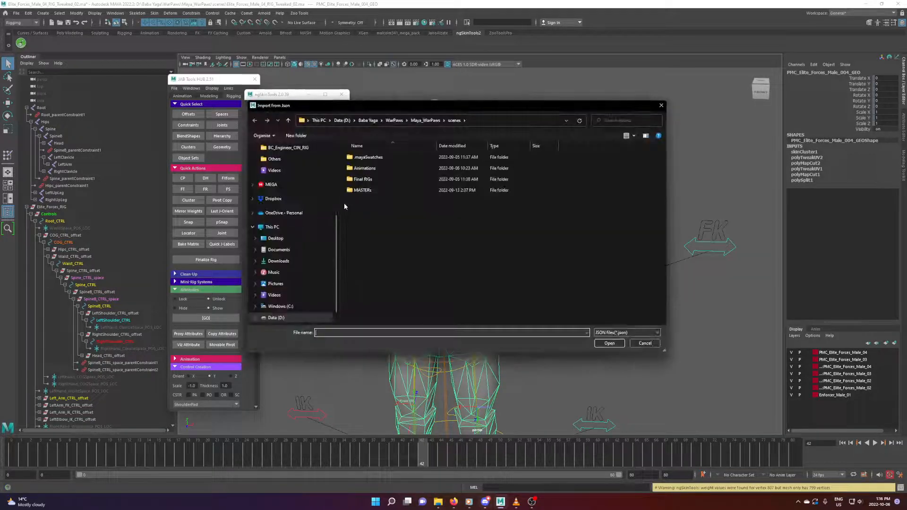
scroll(292, 213, "up", 5)
left_click(275, 161)
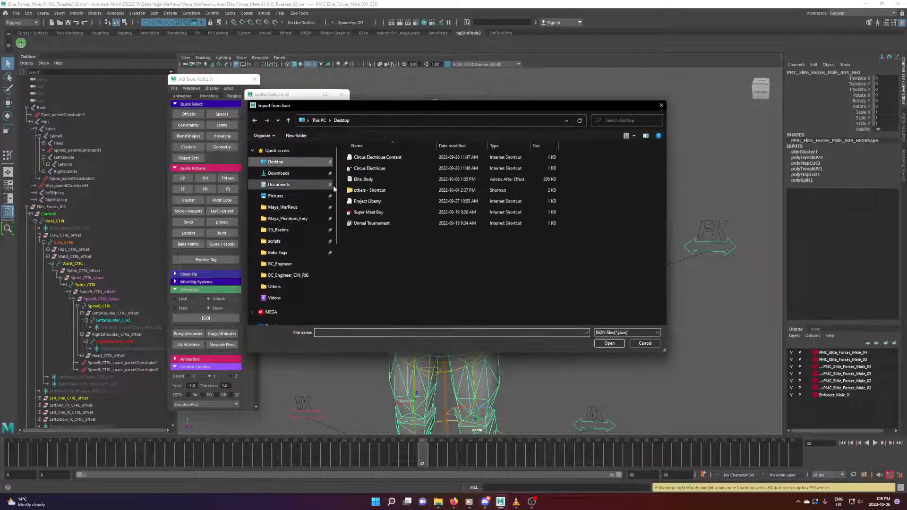
left_click(372, 180)
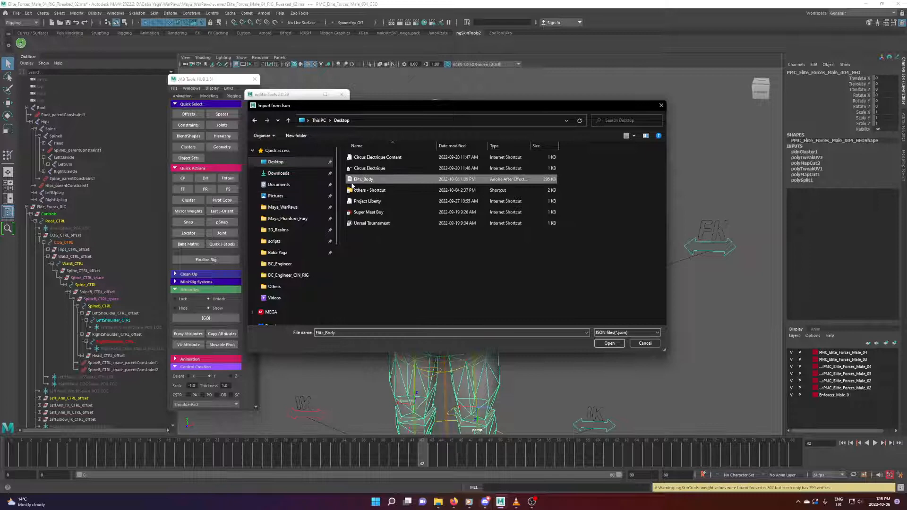
left_click(603, 346)
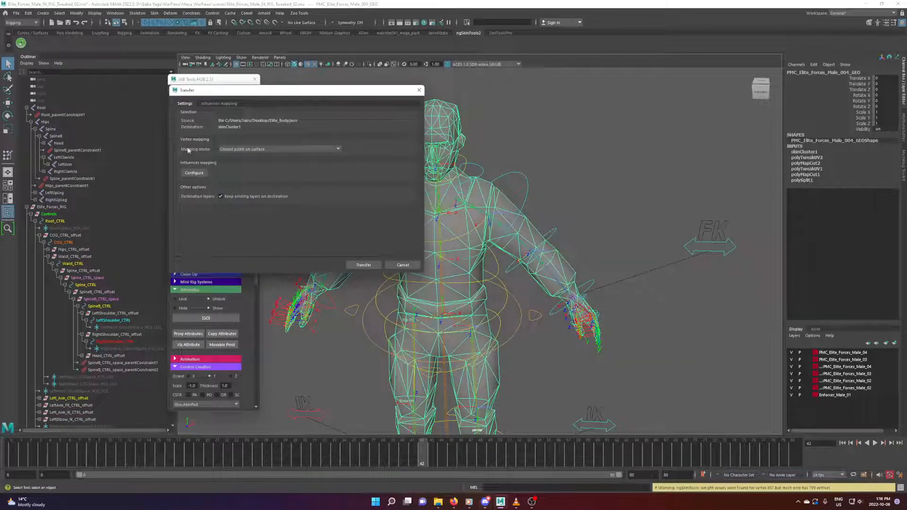
Step: Transfer the imported weights with vertex mapping by vertex ID, without keeping existing layers on the destination
left_click(262, 148)
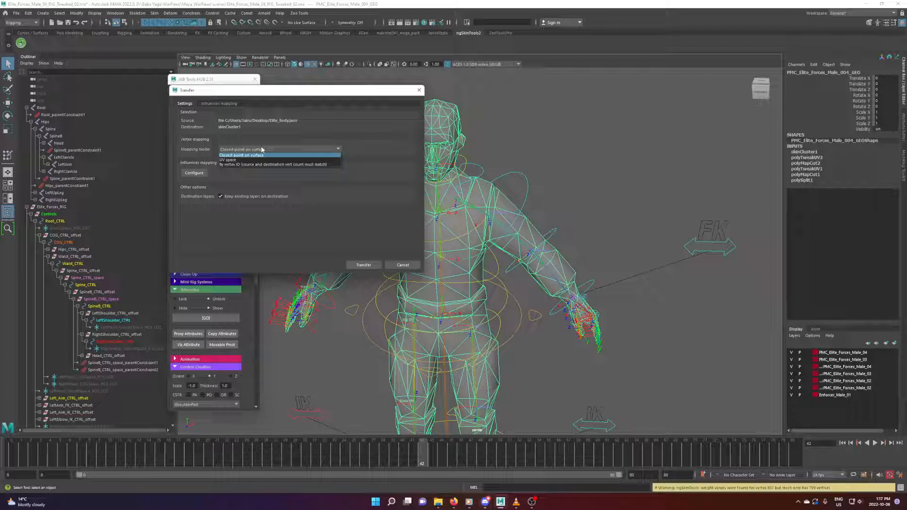
left_click(243, 165)
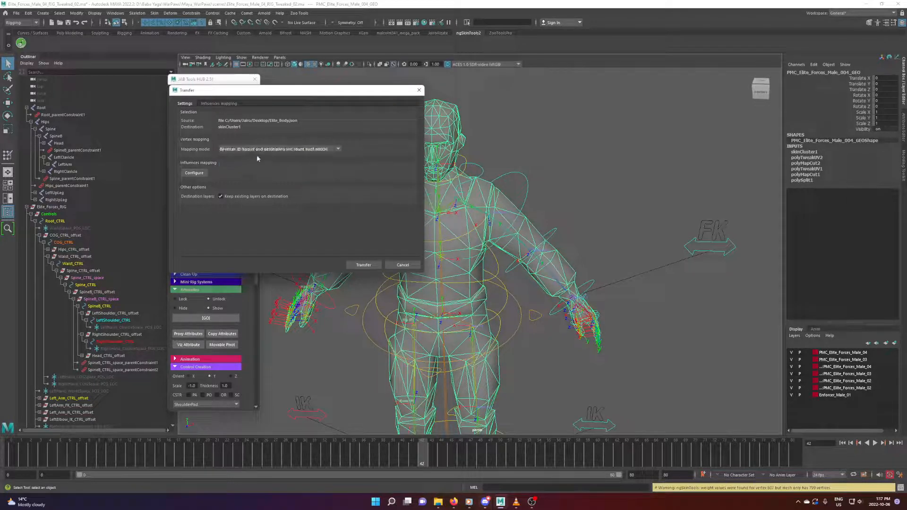
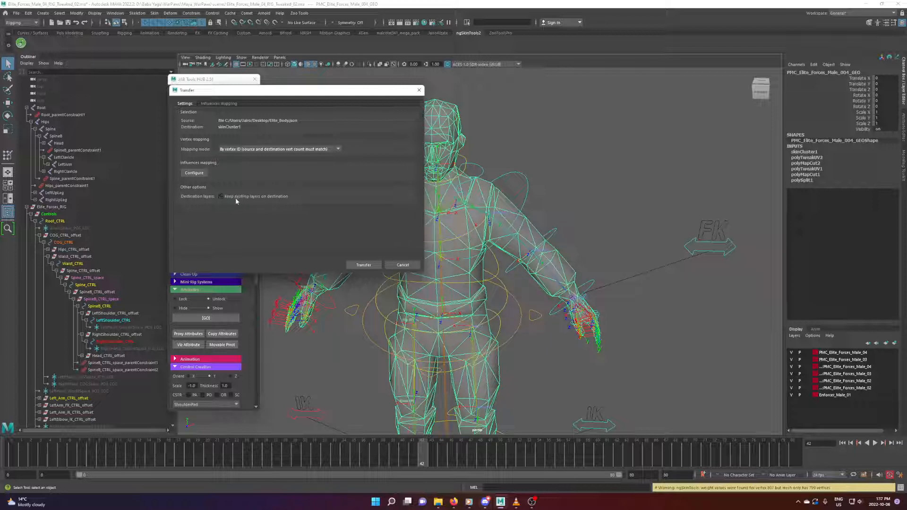
left_click(366, 265)
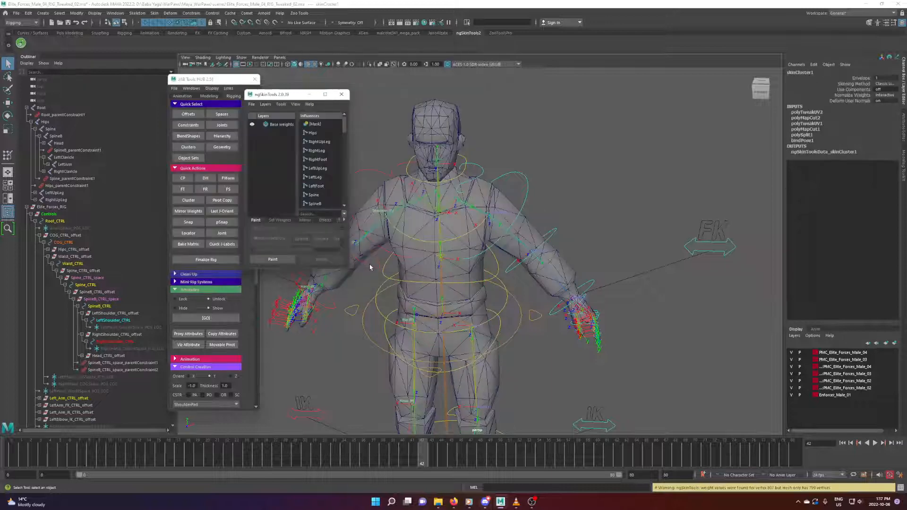
Step: Inspect the painted skin weights of the arm, clavicle, head, spine, leg and Hips influences with the Paint Skin Weights tool
double_click(7, 156)
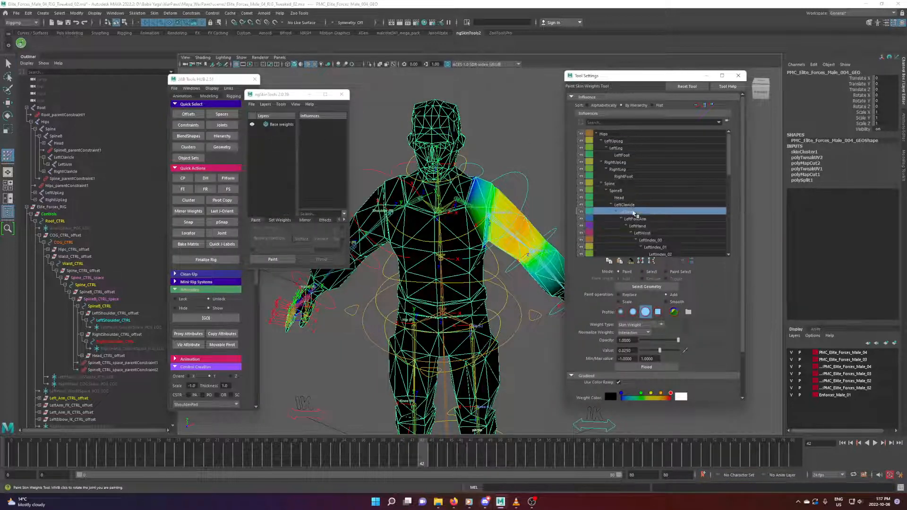
left_click(633, 205)
left_click(640, 198)
left_click(648, 183)
left_click(652, 177)
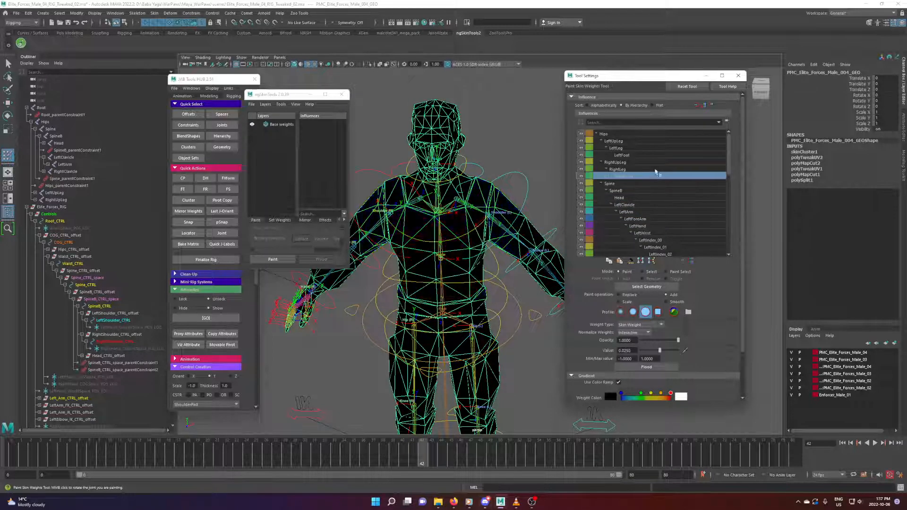
left_click(653, 169)
left_click(654, 155)
left_click(657, 148)
left_click(656, 141)
left_click(656, 134)
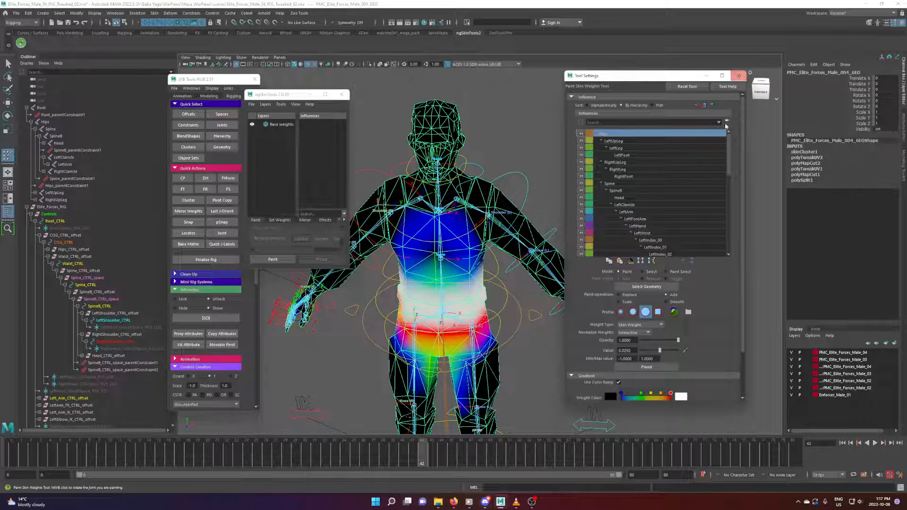
left_click(739, 76)
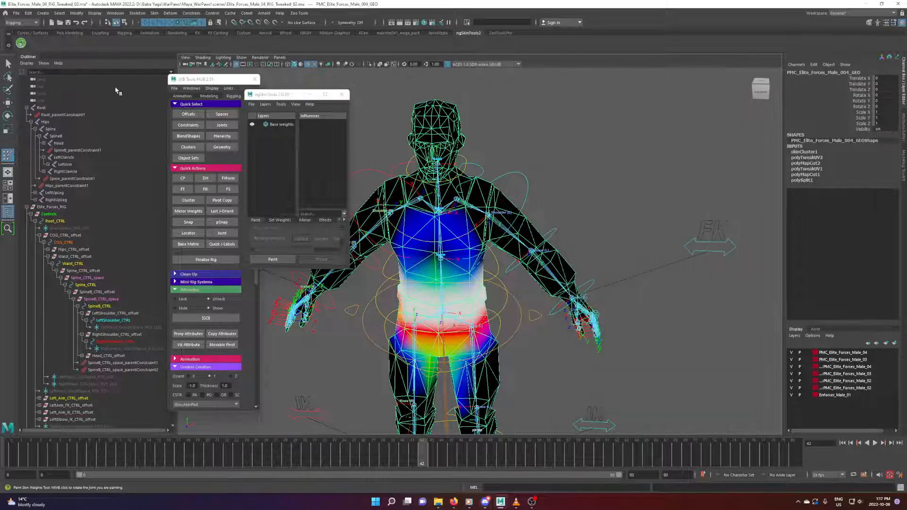
key("q")
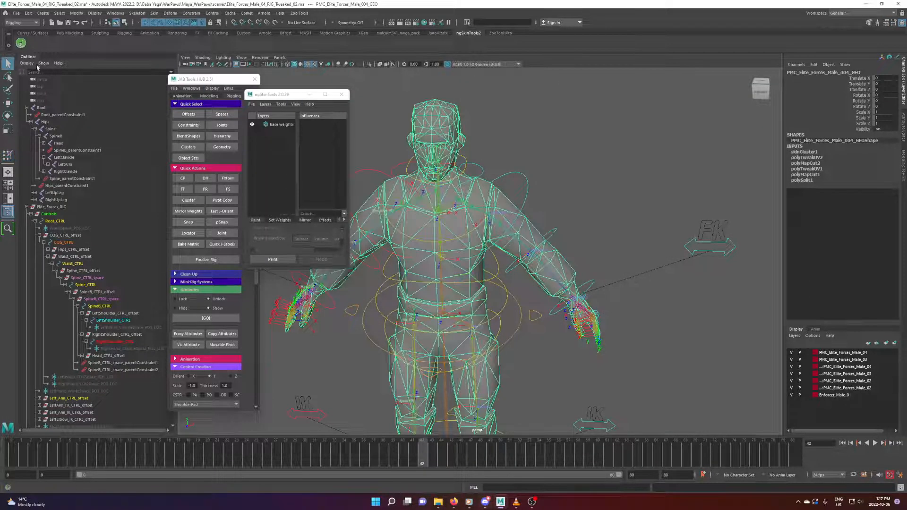
Step: List non-DAG nodes in the outliner and collapse the Root and Elite_Forces_RIG hierarchies
left_click(28, 64)
left_click(42, 76)
left_click(26, 108)
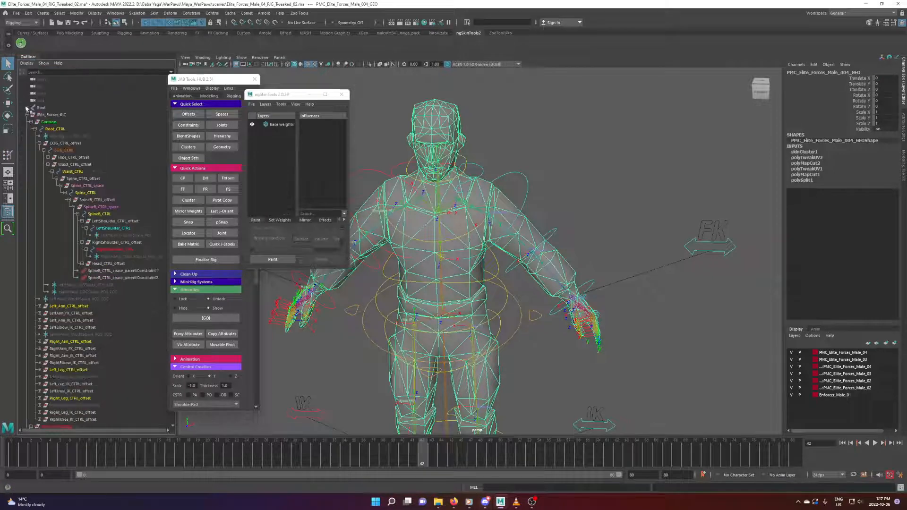
left_click(27, 115)
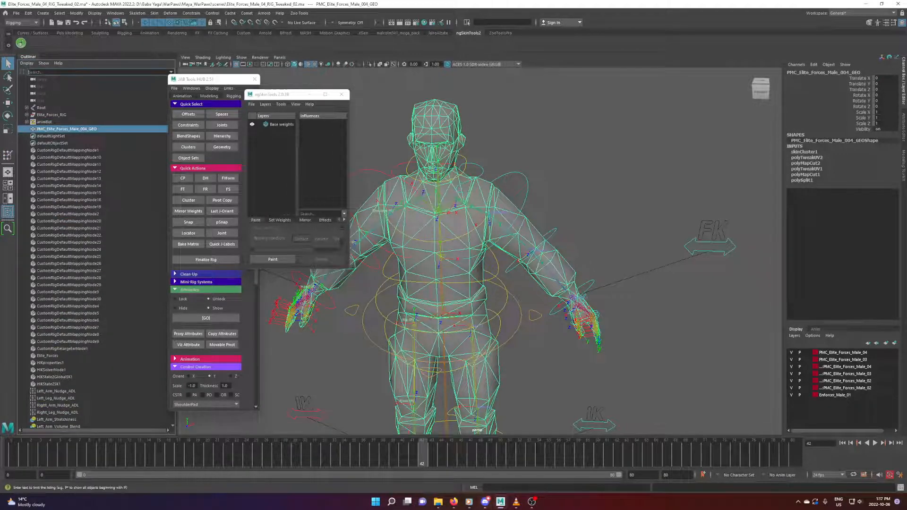
Step: Filter the outliner by "ng" and delete the ngSkinToolsData_skinCluster1 node
left_click(38, 72)
type("ng")
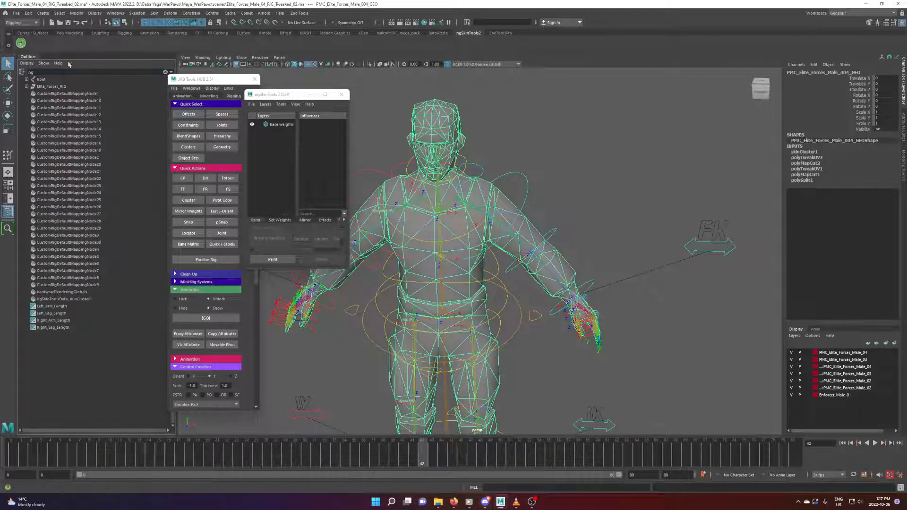
left_click(91, 300)
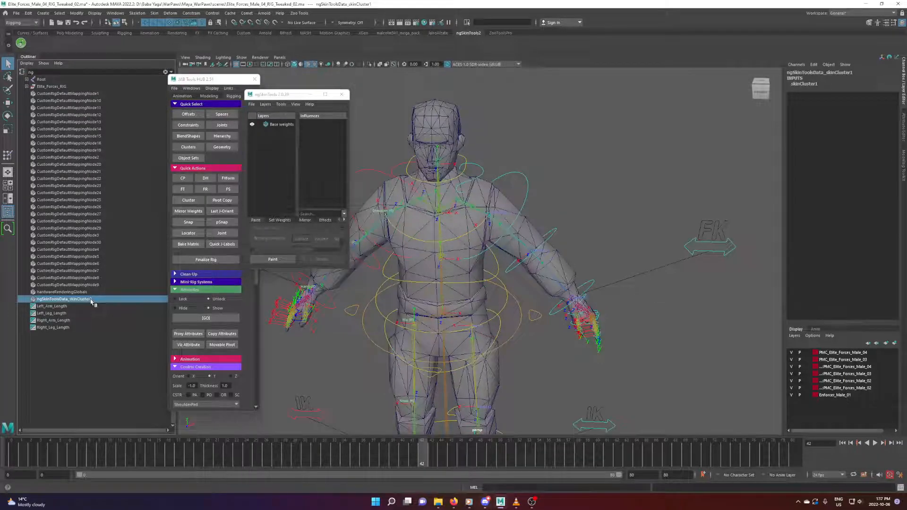
key("Delete")
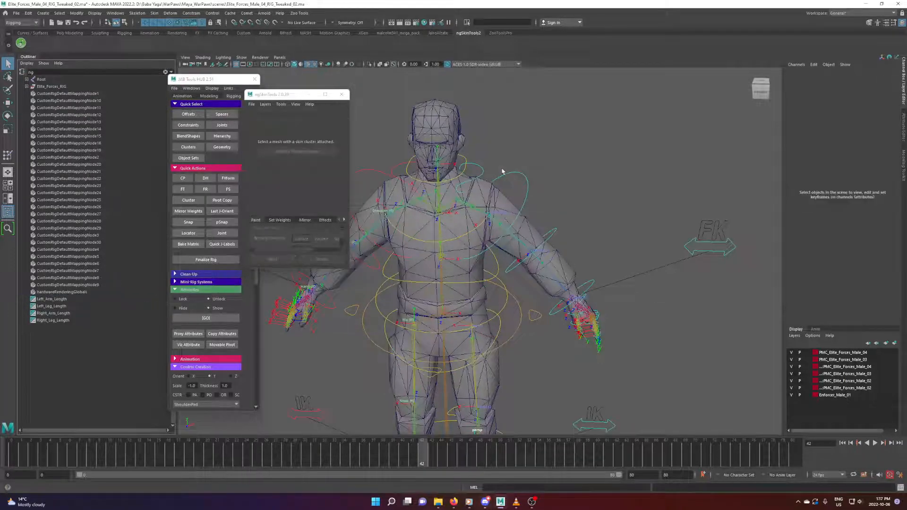
Step: Rename the body mesh's skinCluster1 as PMC_Elite_Forces_Male_004_GEO_skinCluster, using the mesh's copied name as prefix, and reselect the mesh
left_click(488, 194)
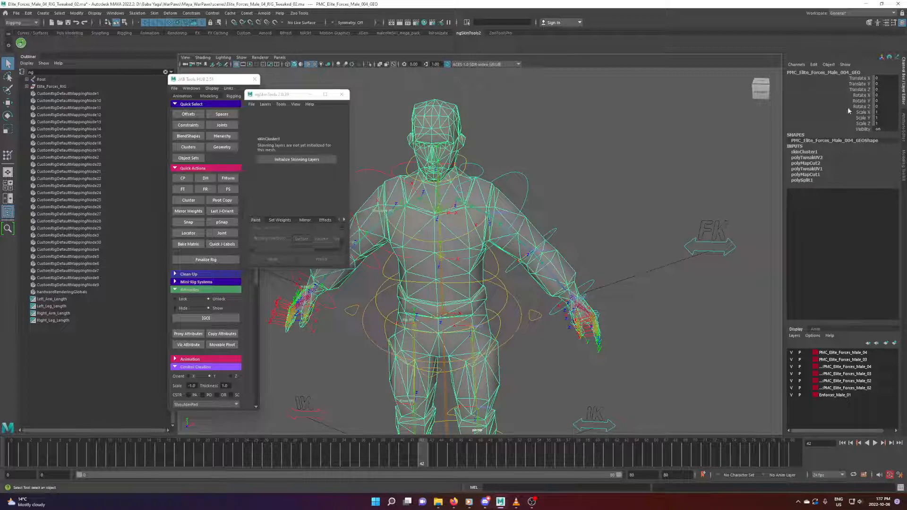
left_click(849, 74)
key("ctrl+c")
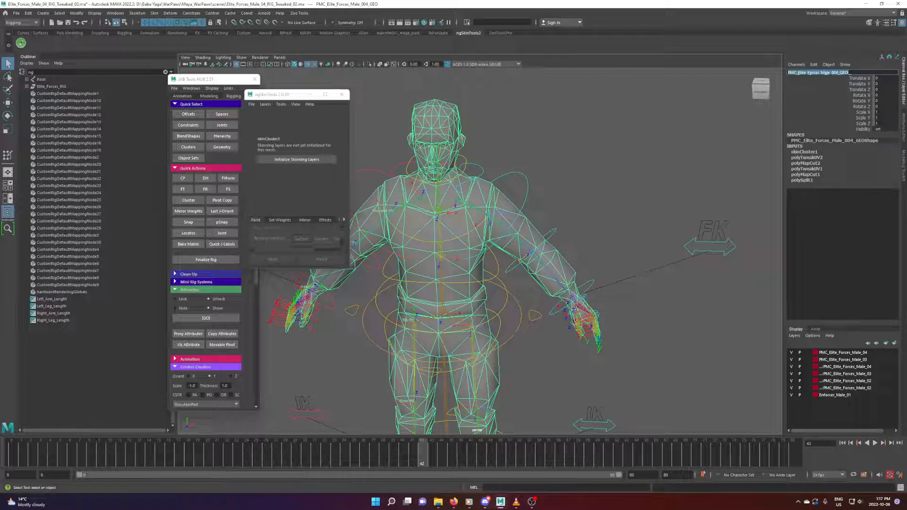
left_click(806, 151)
left_click(806, 152)
key("Home")
key("ctrl+v")
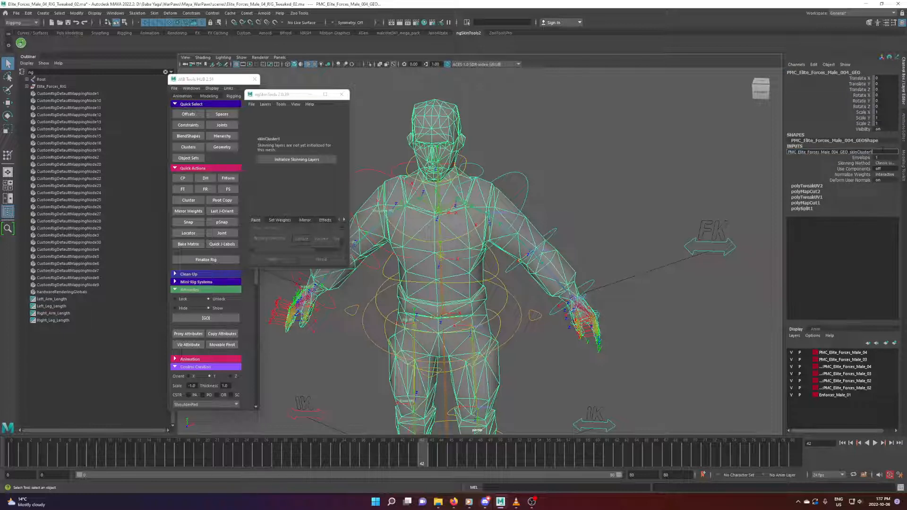
key("Return")
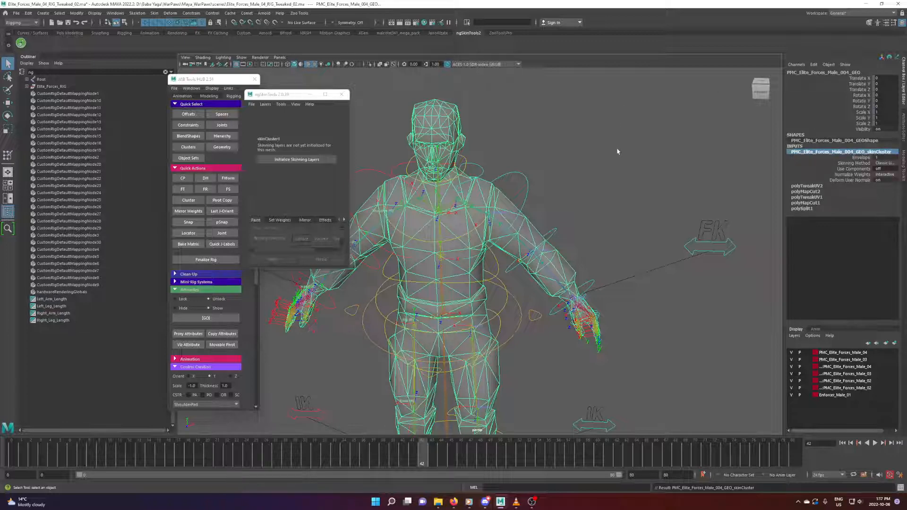
left_click(617, 151)
left_click(499, 197)
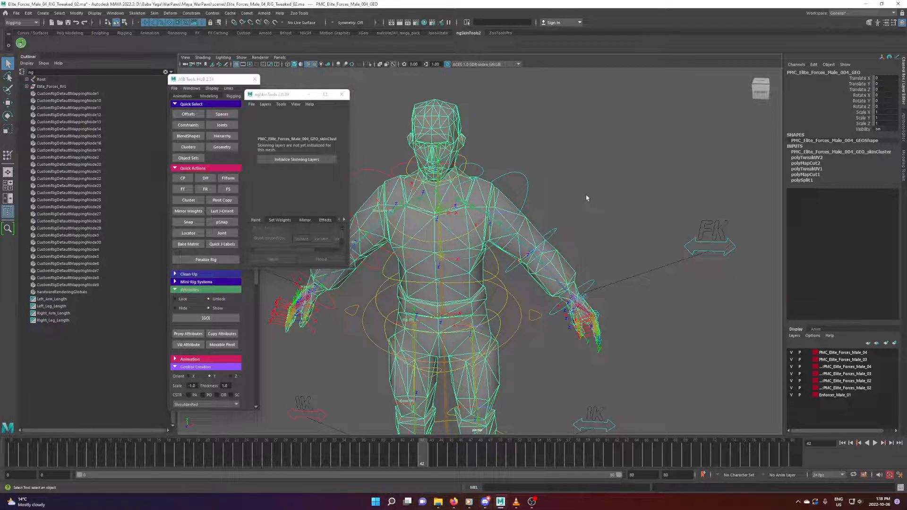
Step: Examine the bound body mesh and its rig controls from several angles
left_click_drag(589, 196, 771, 167, "alt")
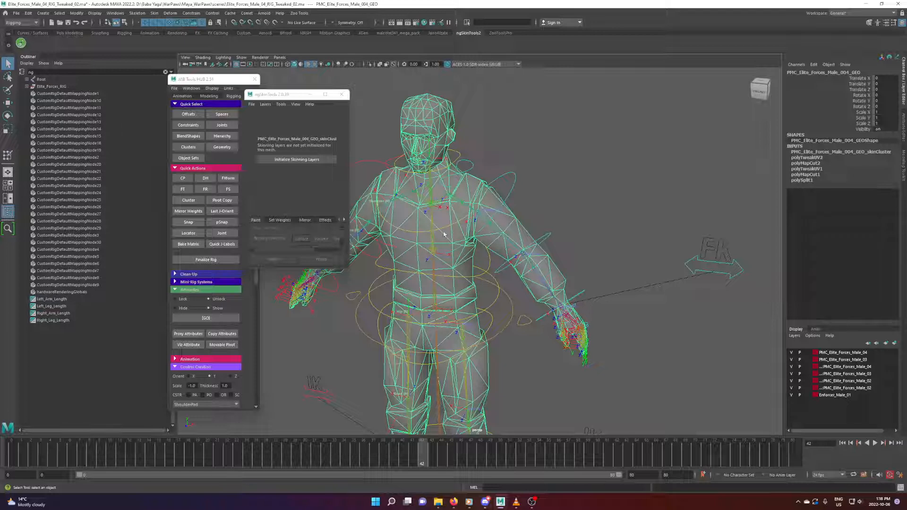
left_click_drag(449, 227, 544, 264, "alt")
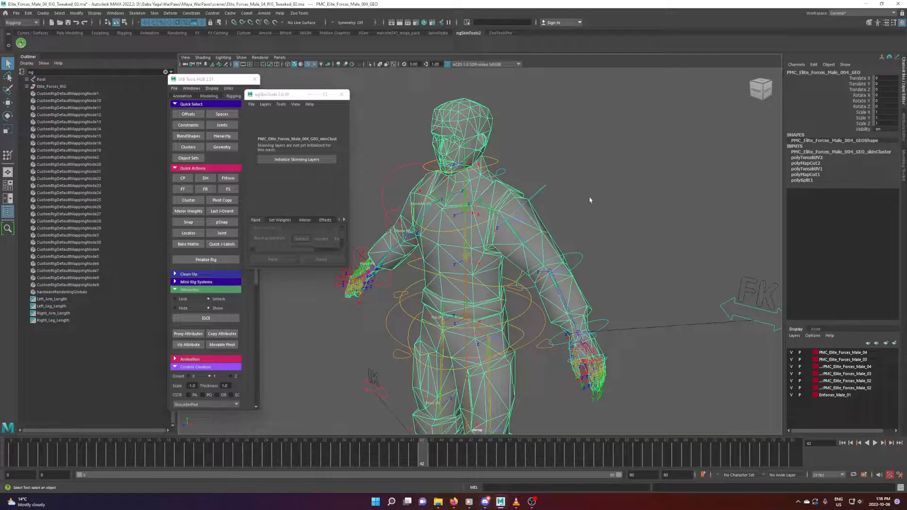
left_click_drag(591, 199, 694, 173, "alt")
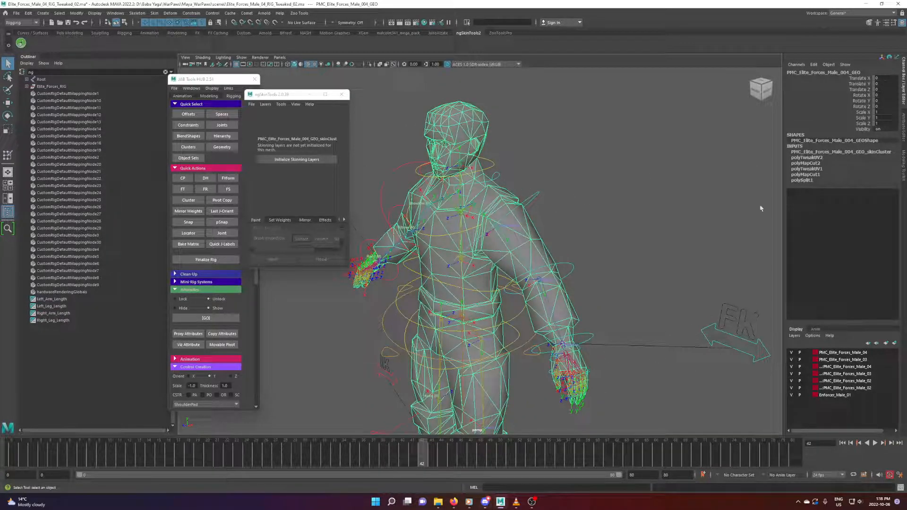
left_click_drag(654, 224, 708, 216, "alt")
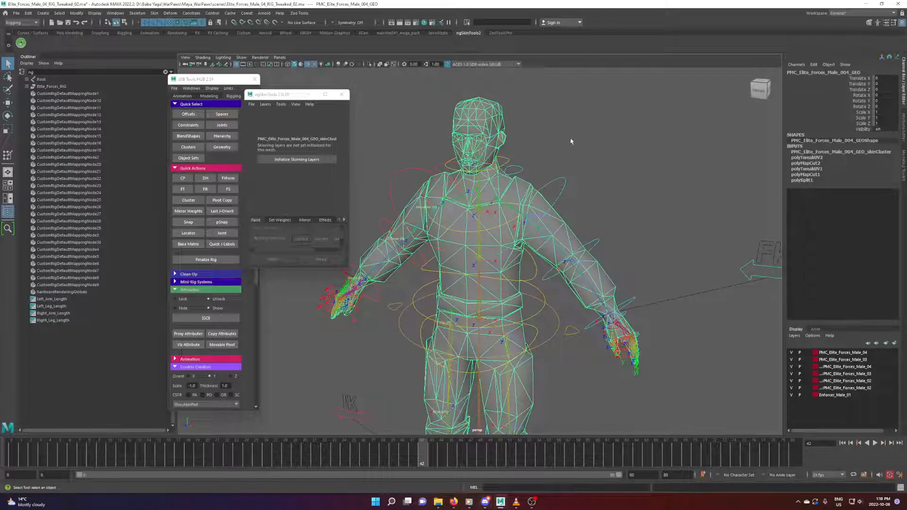
left_click_drag(663, 241, 718, 215, "alt")
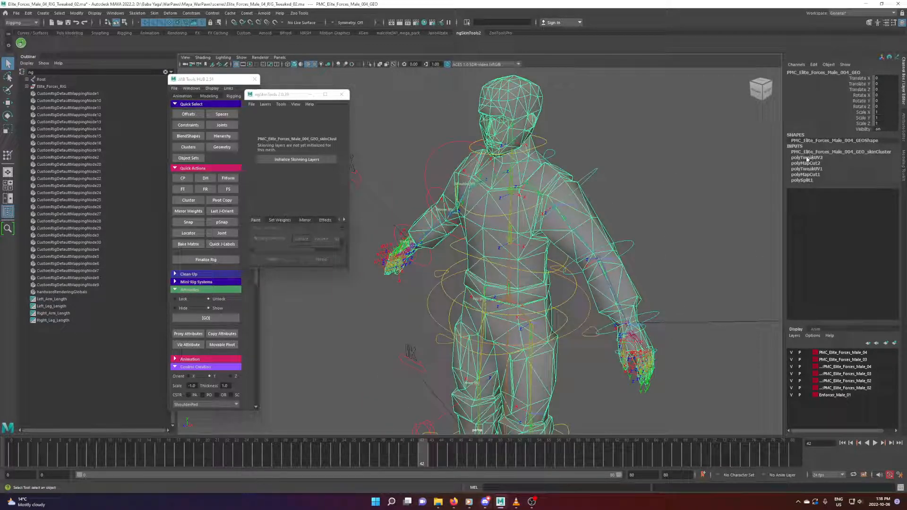
left_click_drag(612, 193, 595, 216, "alt")
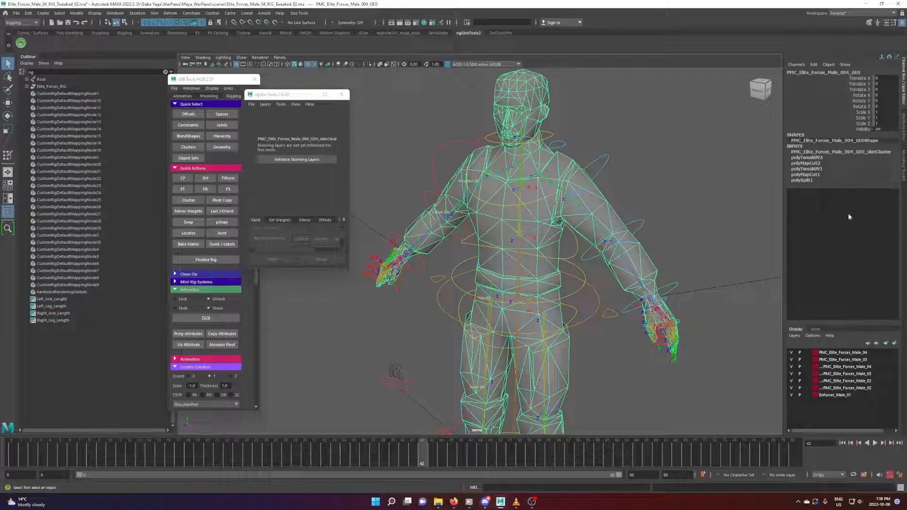
mouse_move(637, 192)
left_mouse_down("alt")
mouse_move(573, 188)
mouse_move(659, 198)
mouse_move(621, 190)
left_mouse_up("alt")
left_click_drag(647, 220, 626, 194, "alt")
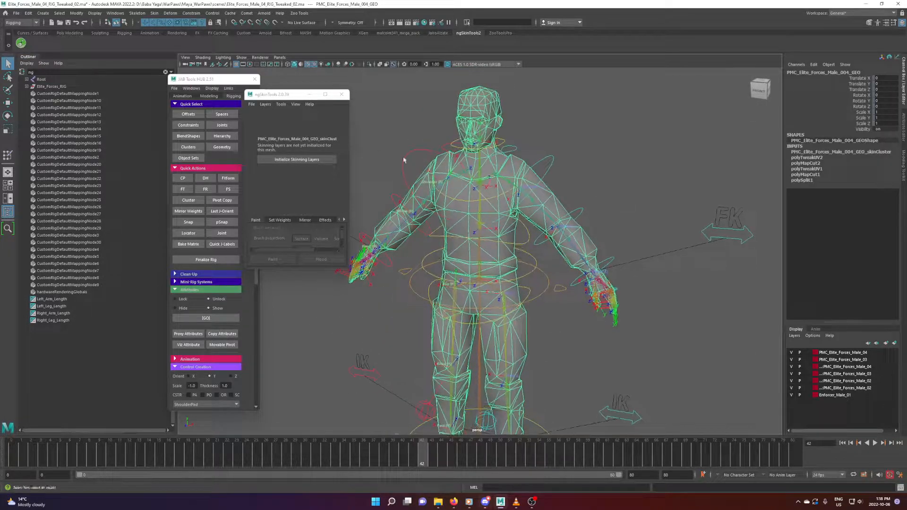
Step: Close ngSkinTools and reselect the body mesh PMC_Elite_Forces_Male_004_GEO
left_click(341, 94)
left_click(581, 148)
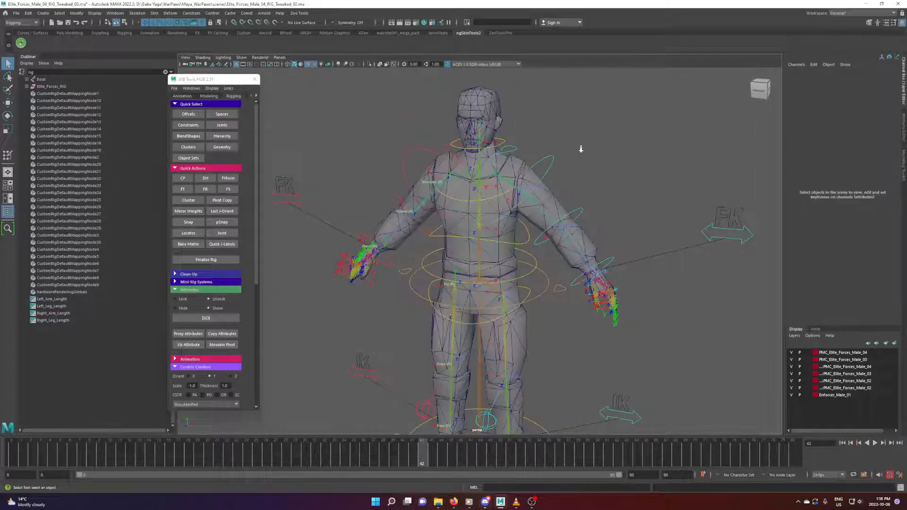
scroll(542, 239, "up", 4)
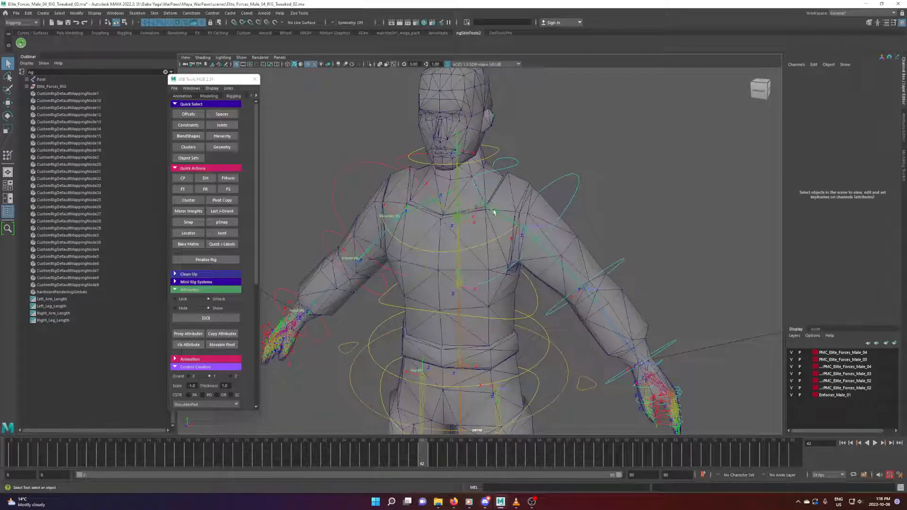
scroll(525, 208, "down", 2)
left_click(517, 206)
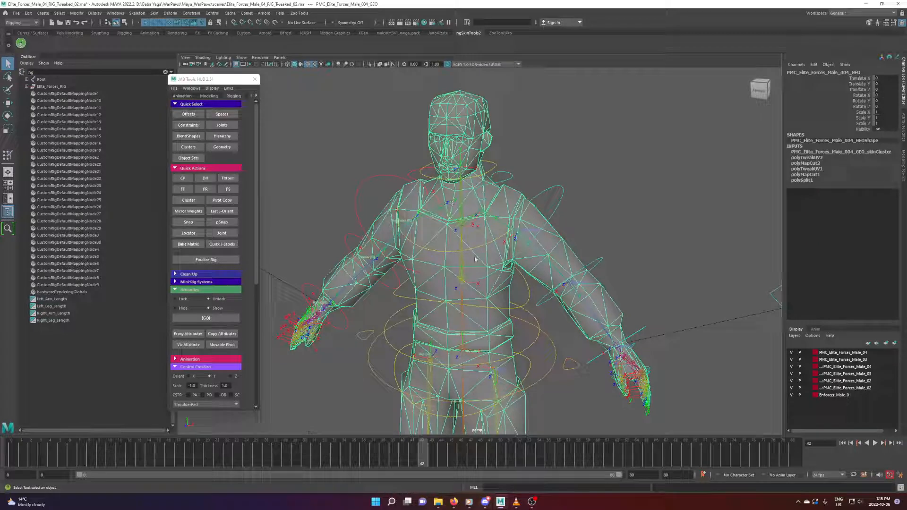
Step: Clear the outliner's search filter and limit the outliner to DAG objects only
mouse_move(456, 230)
left_mouse_down("alt")
mouse_move(453, 214)
mouse_move(377, 236)
mouse_move(451, 239)
left_mouse_up("alt")
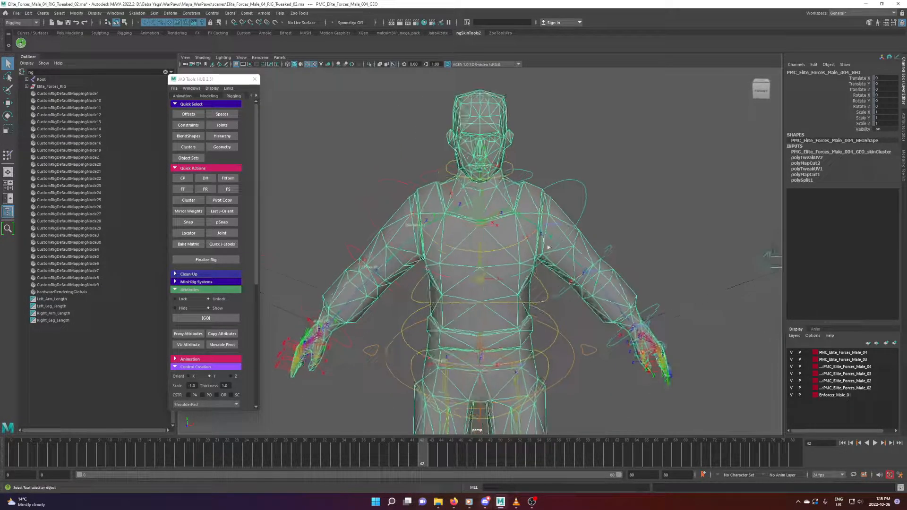
scroll(545, 248, "down", 3)
middle_click_drag(543, 275, 542, 254, "alt")
left_click_drag(542, 254, 529, 236, "alt")
scroll(508, 234, "up", 3)
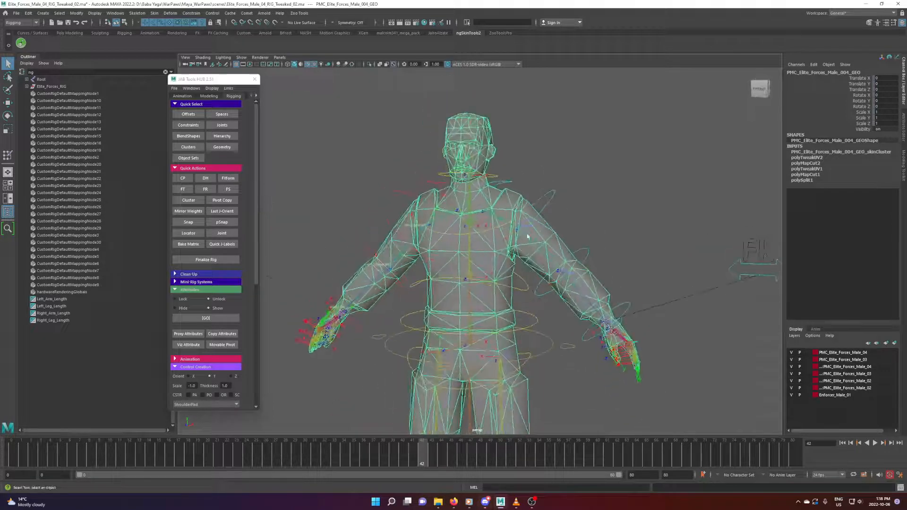
left_click(511, 183)
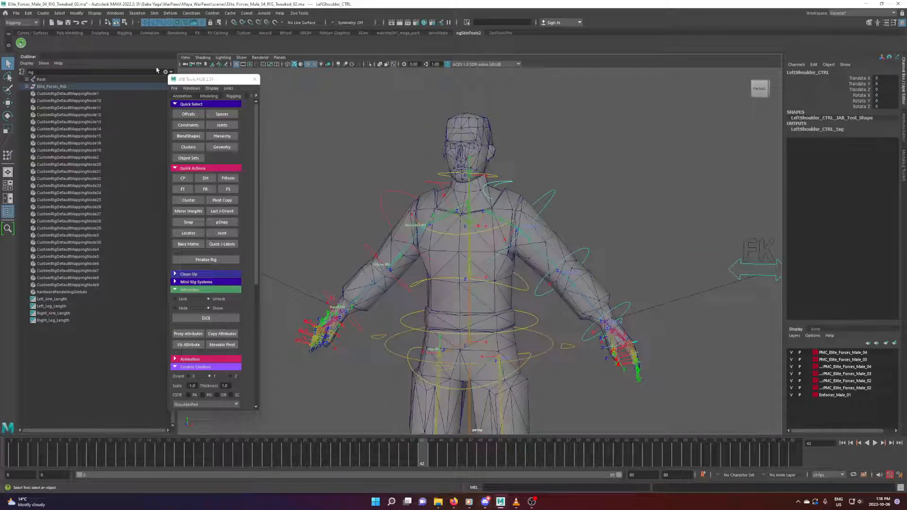
left_click(165, 71)
left_click(27, 64)
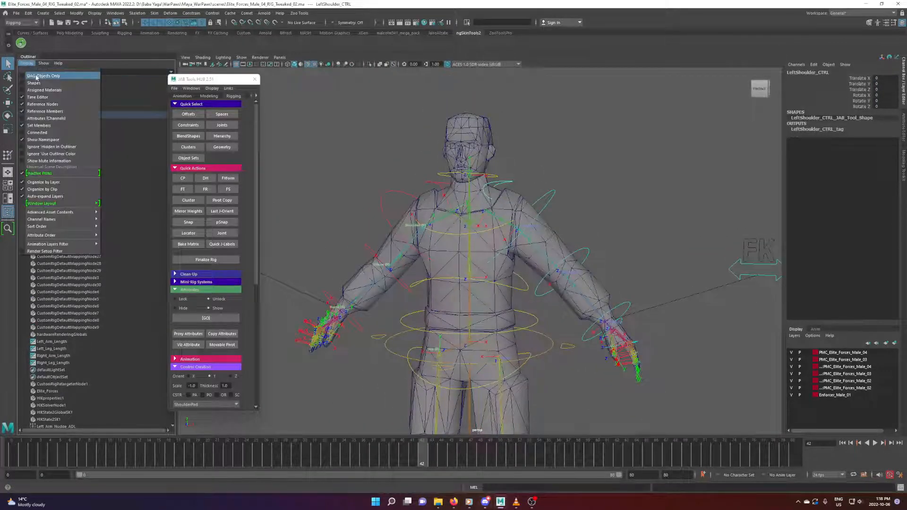
left_click(45, 75)
left_click(330, 160)
Step: Select LeftShoulder_CTRL and the left upper arm's FK control, and reveal LeftArm_FK_CTRL in the outliner hierarchy
scroll(508, 196, "up", 2)
left_click_drag(513, 196, 490, 214, "alt")
scroll(491, 214, "up", 5)
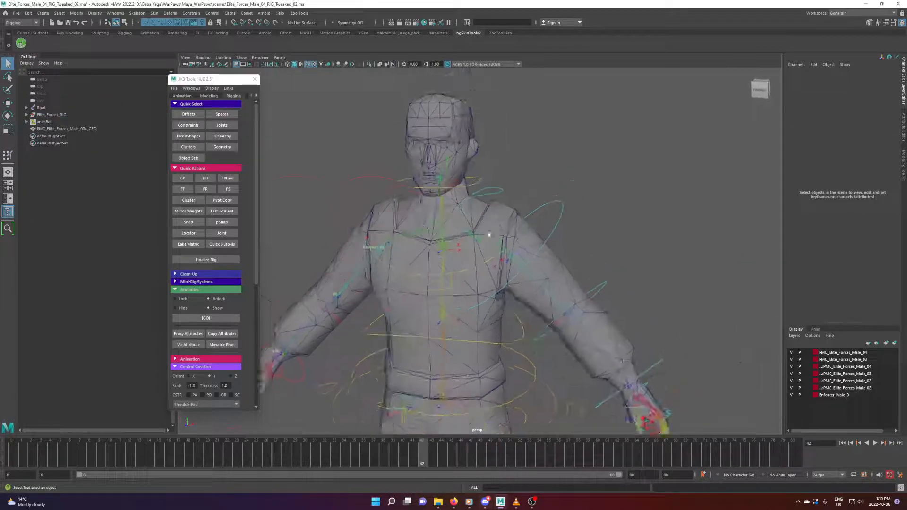
left_click(519, 175)
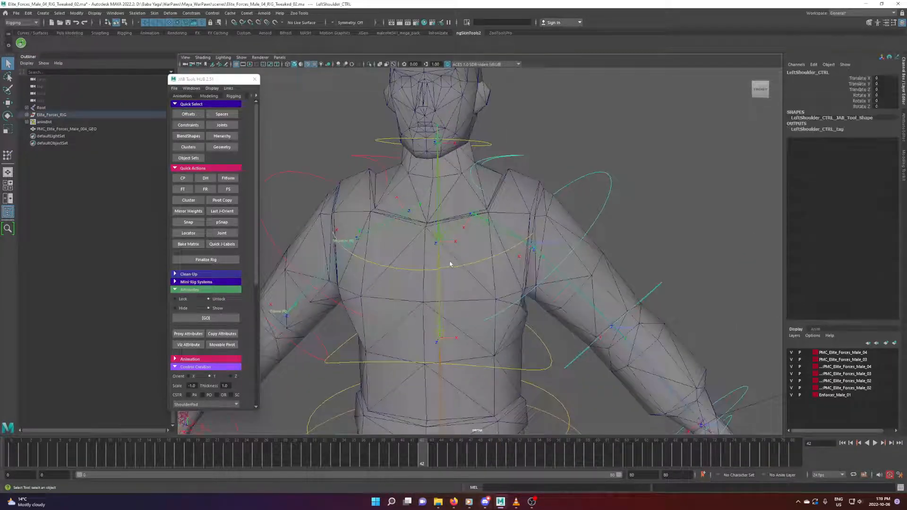
scroll(475, 284, "down", 3)
middle_click_drag(475, 284, 490, 259, "alt")
left_click_drag(490, 258, 476, 258, "alt")
left_click_drag(601, 170, 574, 179)
right_click(42, 244)
left_click(95, 296)
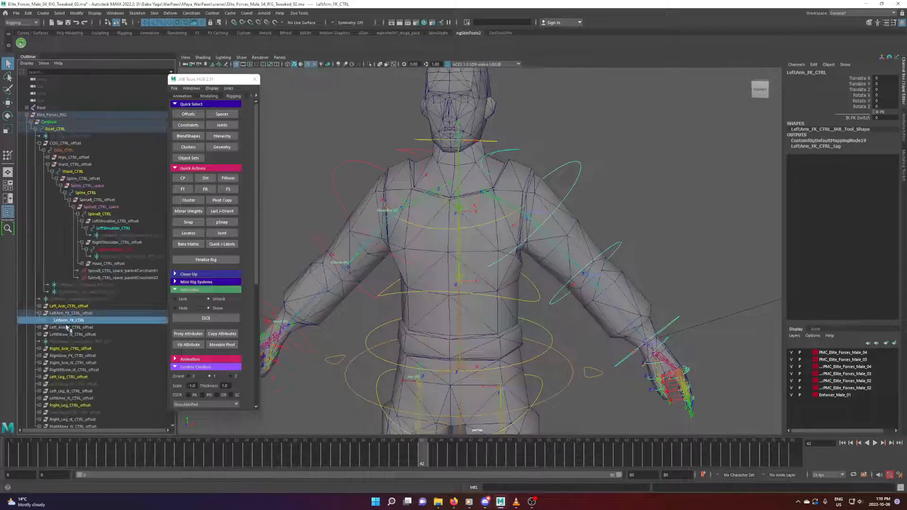
Step: Parent-constrain LeftArm_FK_CTRL_offset to LeftShoulder_CTRL with Maintain Offset on and all translate and rotate axes
left_click_drag(531, 143, 512, 152)
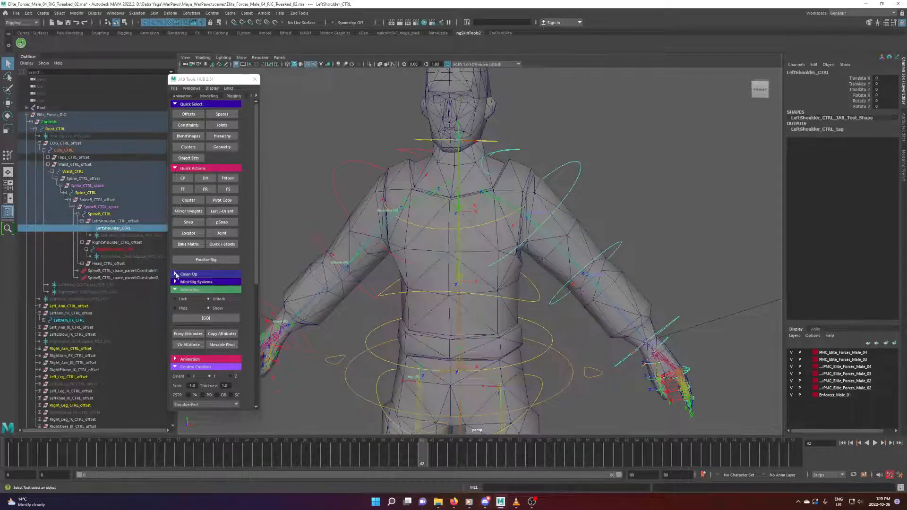
left_click(96, 314, "ctrl")
left_click(192, 13)
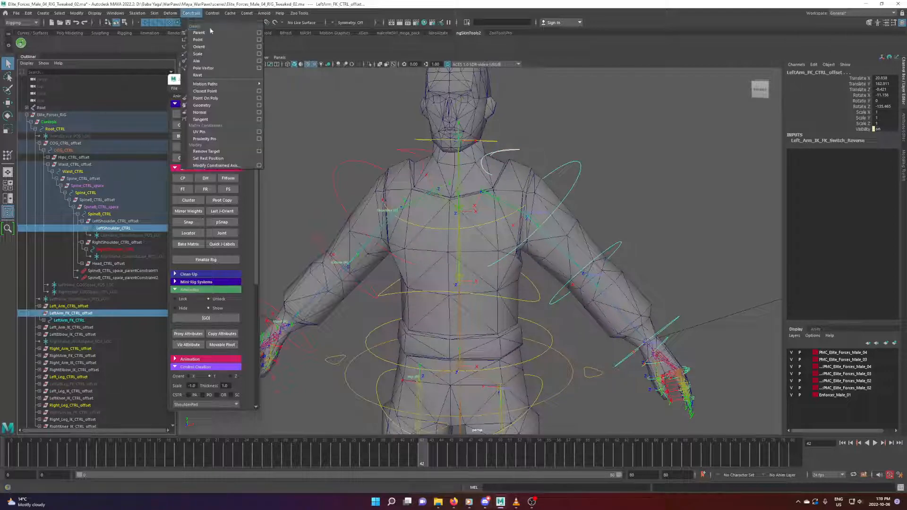
left_click(258, 33)
left_click_drag(306, 126, 285, 107)
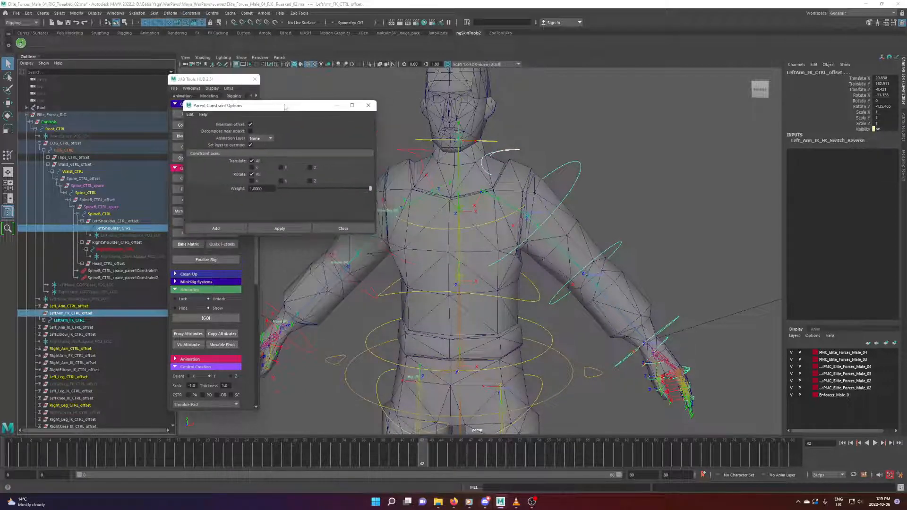
left_click(300, 229)
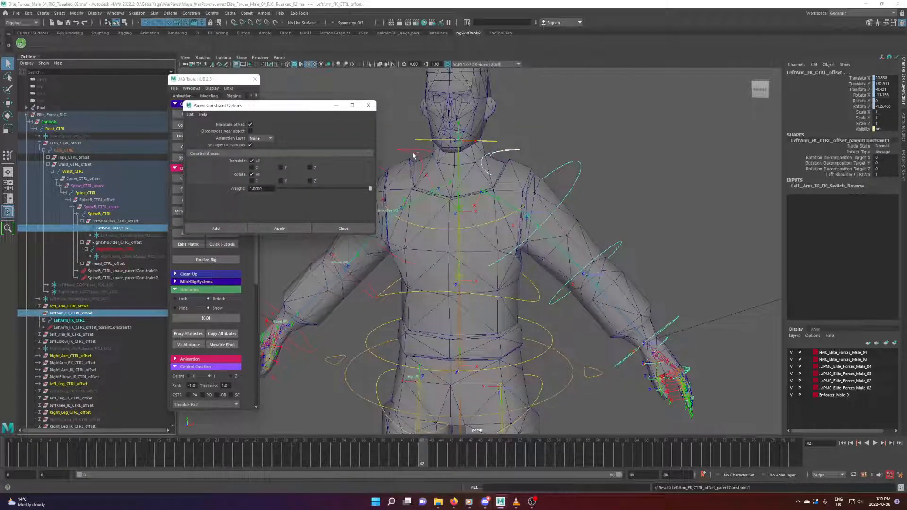
Step: Reveal RightArm_FK_CTRL in the outliner and parent-constrain RightArm_FK_CTRL_offset to RightShoulder_CTRL with Maintain Offset on
middle_click_drag(398, 162, 451, 174, "alt")
left_click(394, 200)
right_click(107, 323)
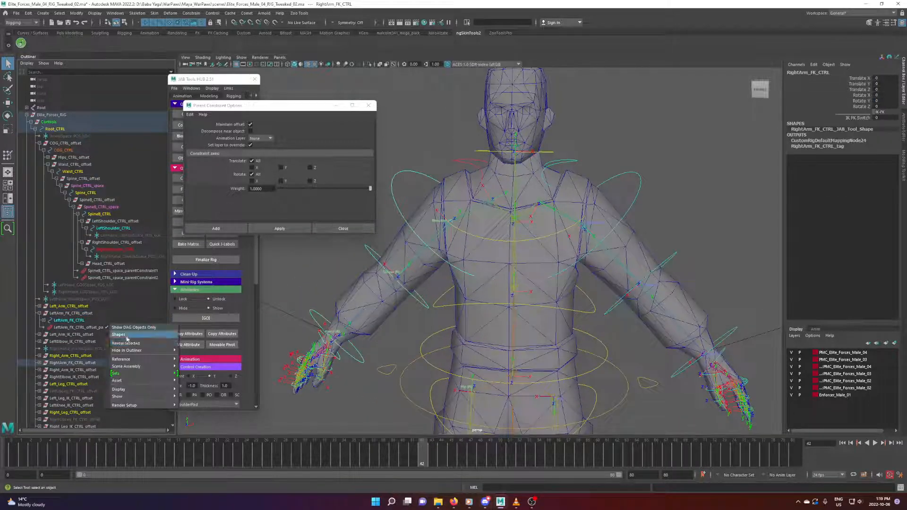
left_click(129, 343)
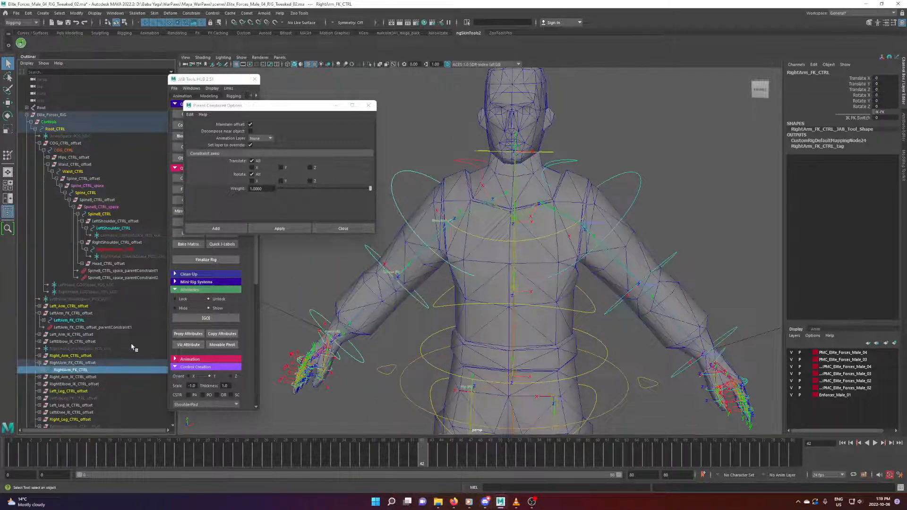
left_click(455, 165)
left_click(91, 363, "ctrl")
left_click(283, 229)
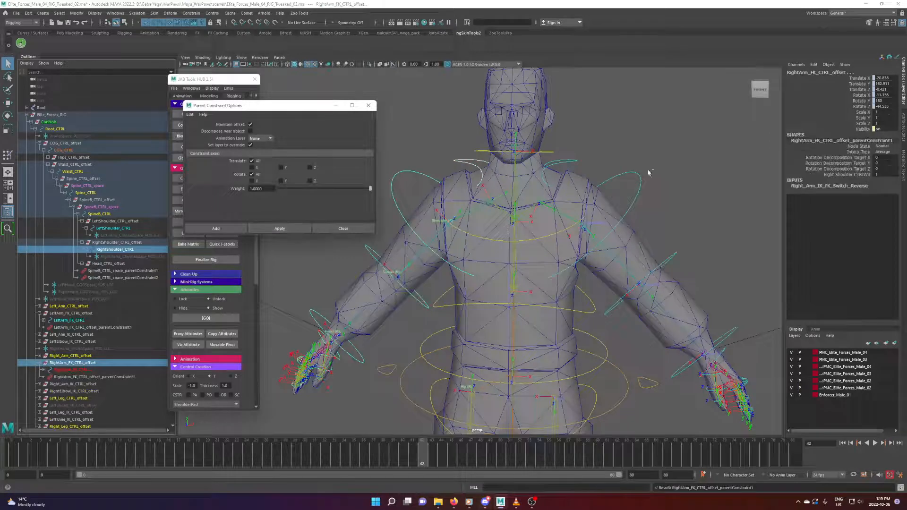
Step: Set the IK FK Switch of Left_Arm_CTRL and Right_Arm_CTRL to 1 to put both arms in IK
left_click(651, 183)
scroll(655, 207, "down", 3)
left_click(727, 225)
scroll(708, 227, "down", 4)
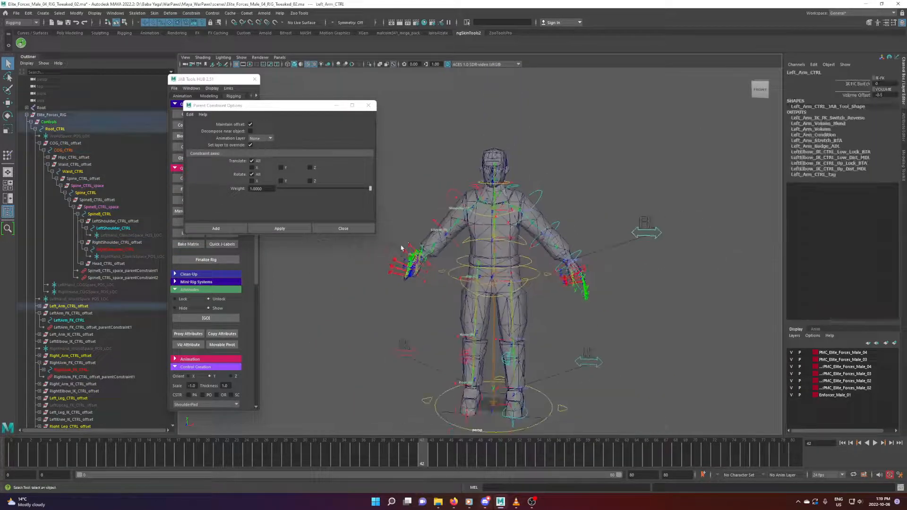
middle_click_drag(401, 248, 442, 323, "alt")
left_click(411, 275)
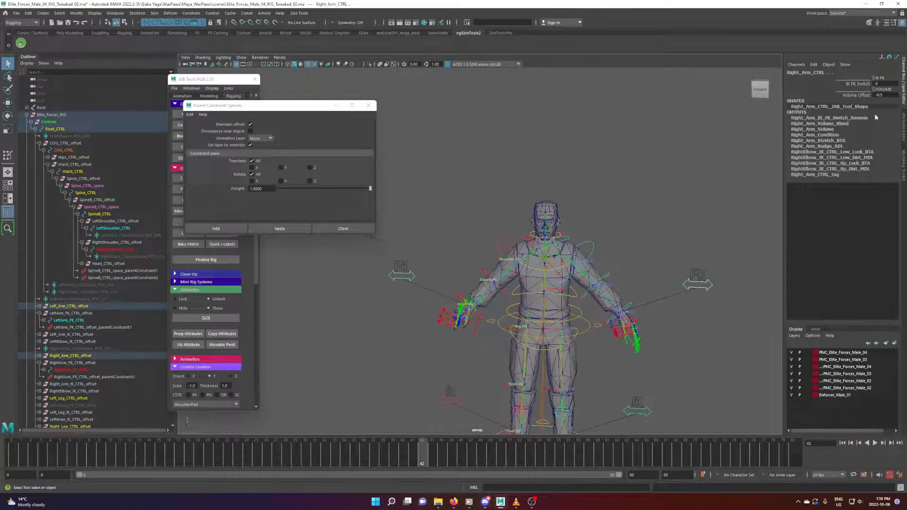
left_click(857, 84)
middle_click_drag(651, 271, 671, 271)
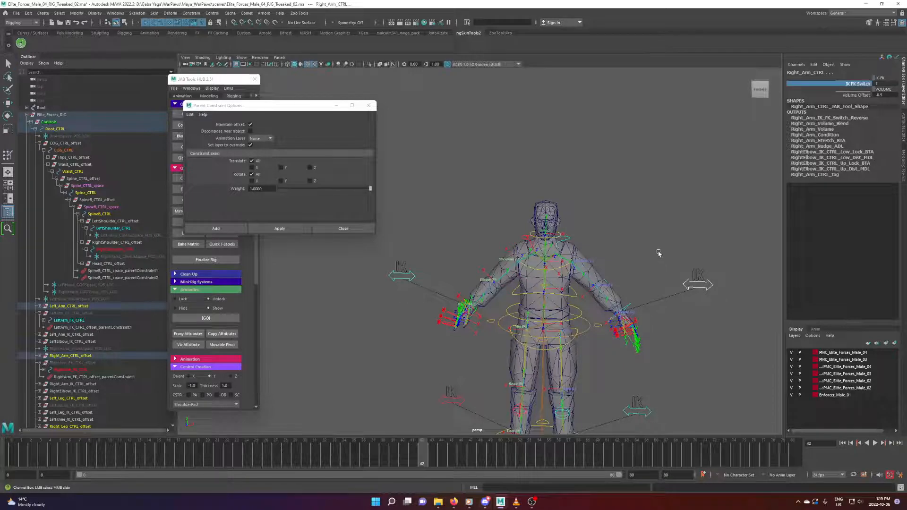
left_click(659, 253)
Step: Expand the rig systems group in the outliner and parent-constrain Left_Arm_GRP to LeftShoulder_CTRL, maintaining offset
scroll(643, 262, "up", 5)
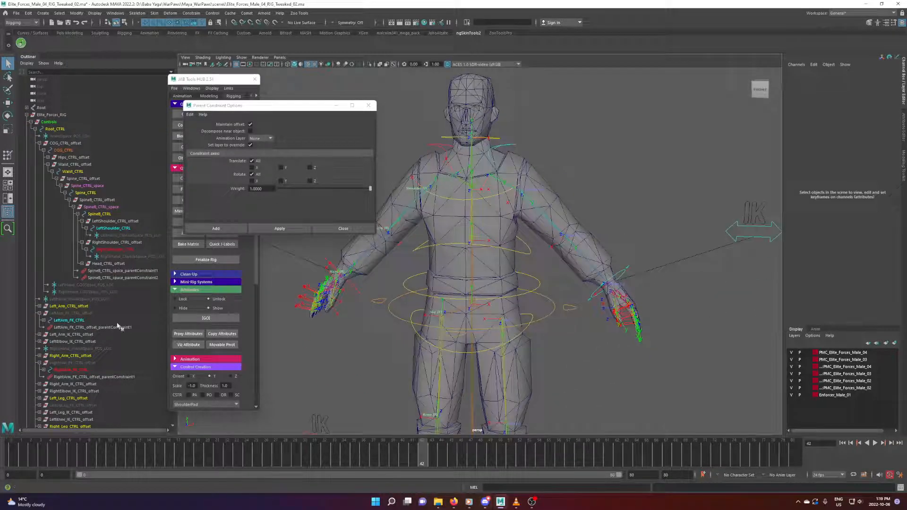
scroll(118, 326, "down", 4)
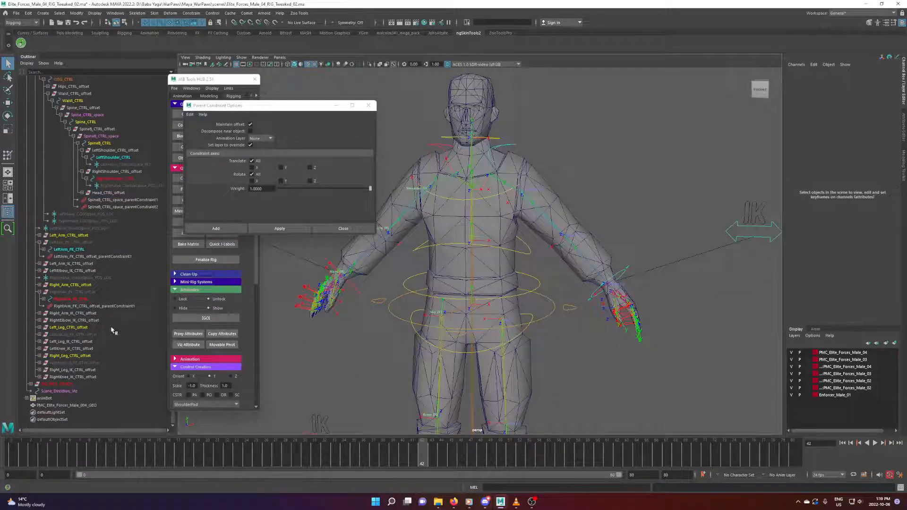
left_click(31, 385)
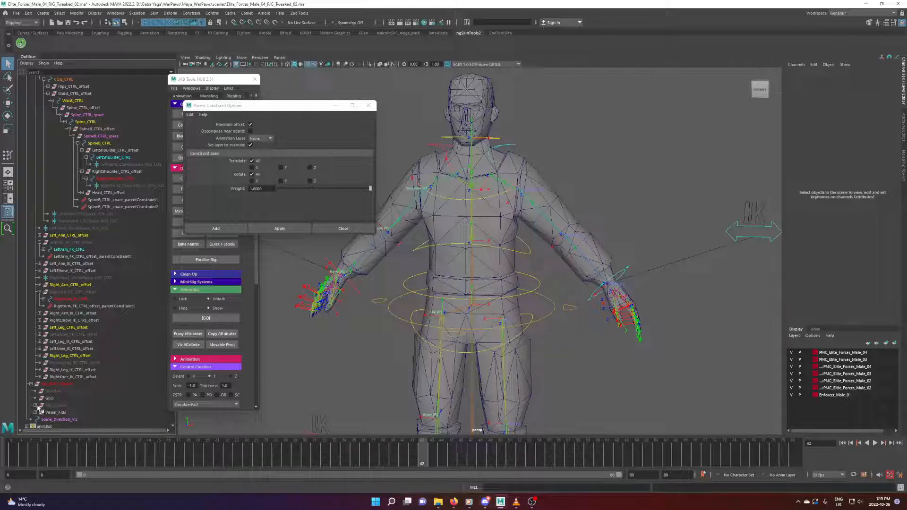
left_click(35, 405)
scroll(71, 399, "down", 3)
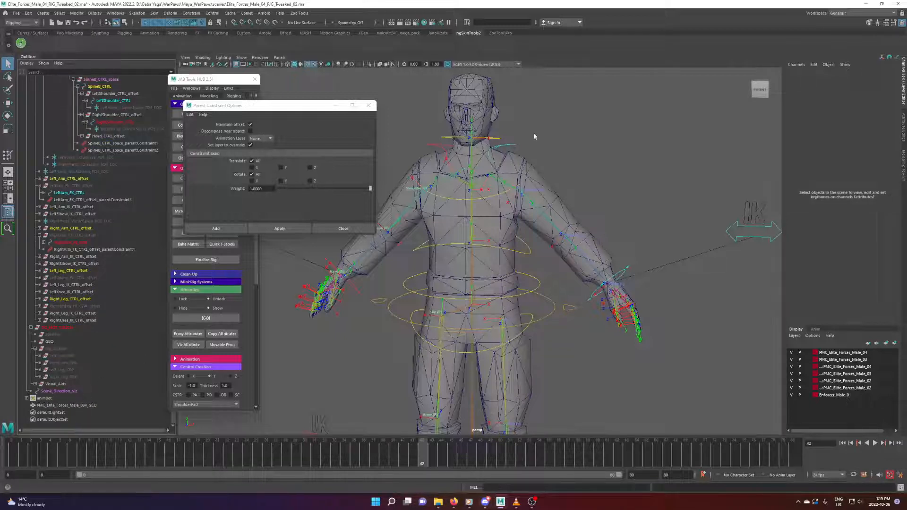
left_click(512, 146)
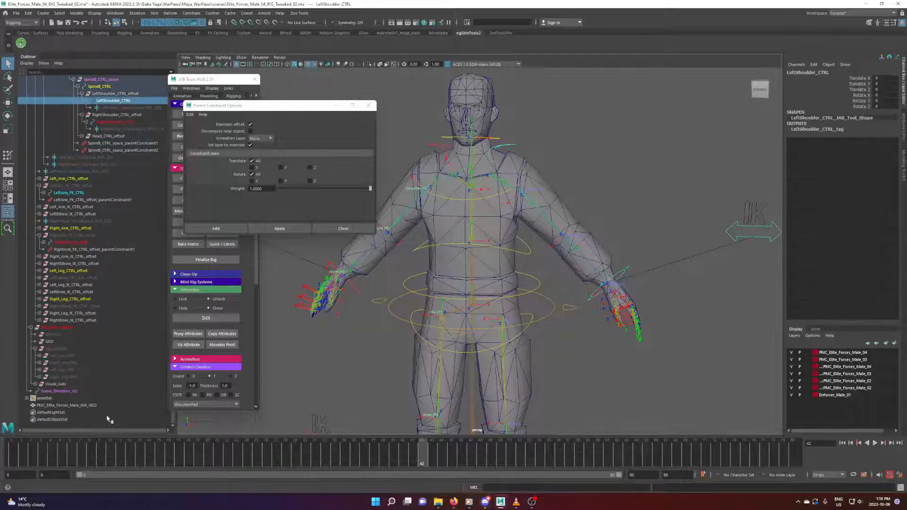
left_click(61, 355, "ctrl")
left_click(280, 228)
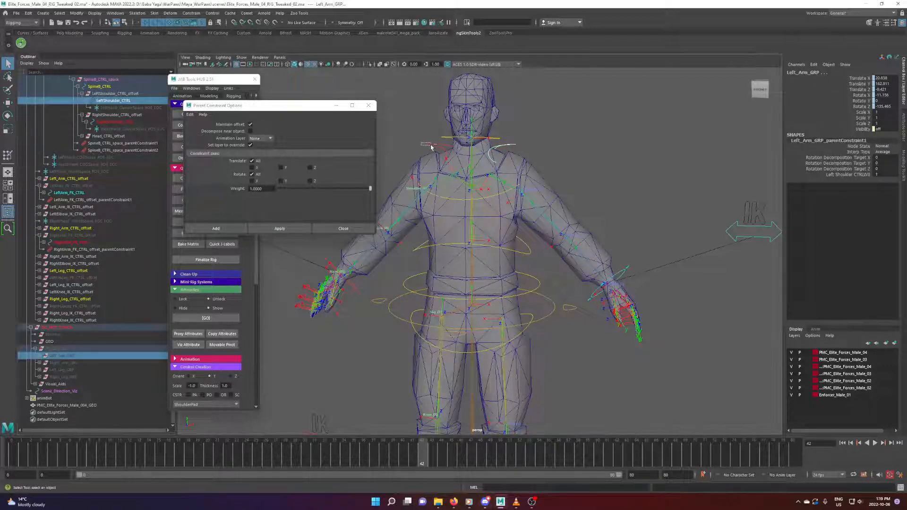
Step: Parent-constrain Right_Arm_GRP to RightShoulder_CTRL with Maintain Offset on, then deselect everything
left_click(431, 147)
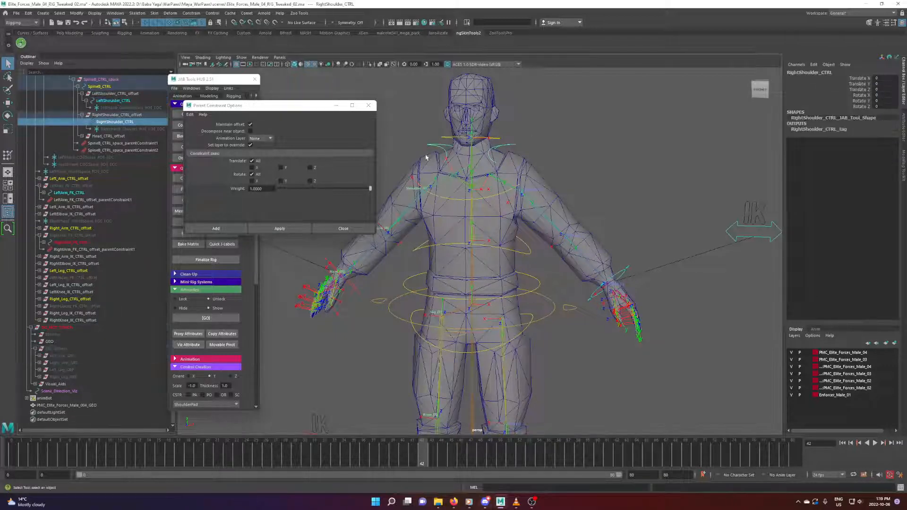
left_click(73, 363, "ctrl")
left_click(290, 228)
left_click(620, 169)
Step: Hide the body mesh in the viewport, leaving the joints and rig controls around the shoulders displayed
scroll(543, 300, "down", 2)
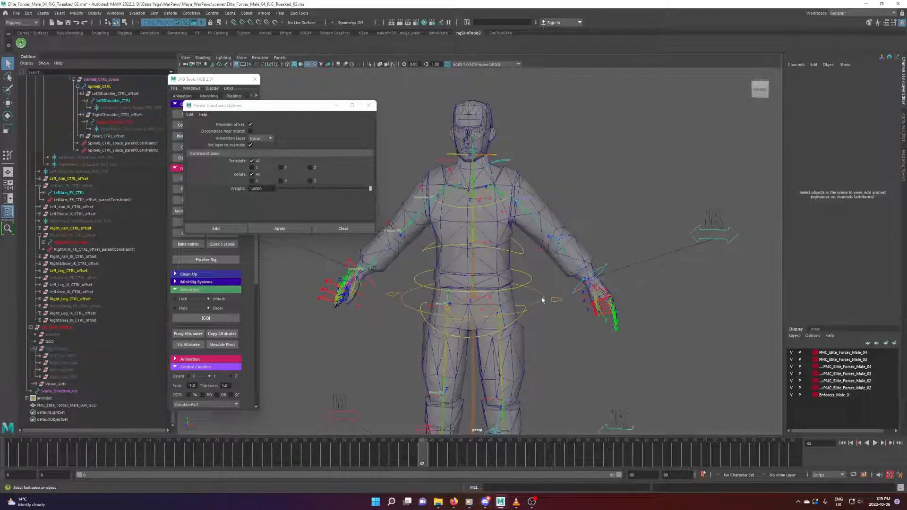
scroll(562, 255, "up", 3)
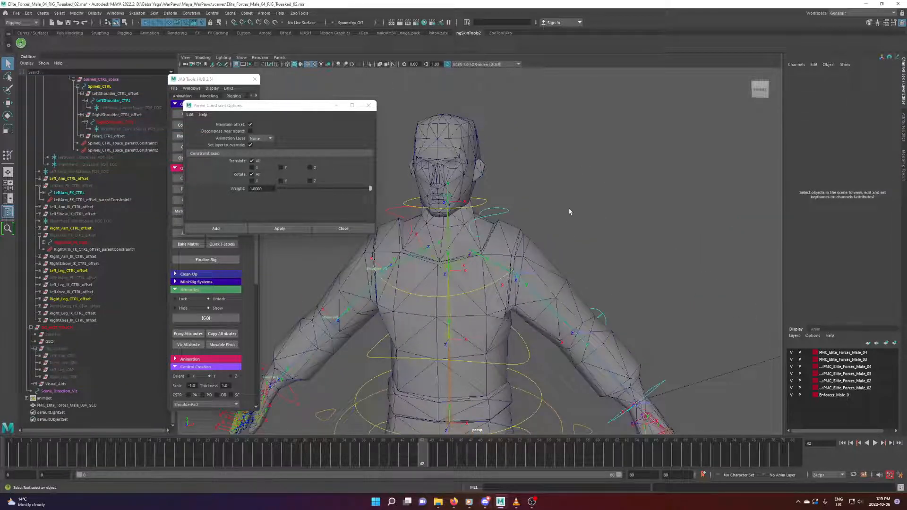
key("alt+1")
scroll(538, 219, "up", 2)
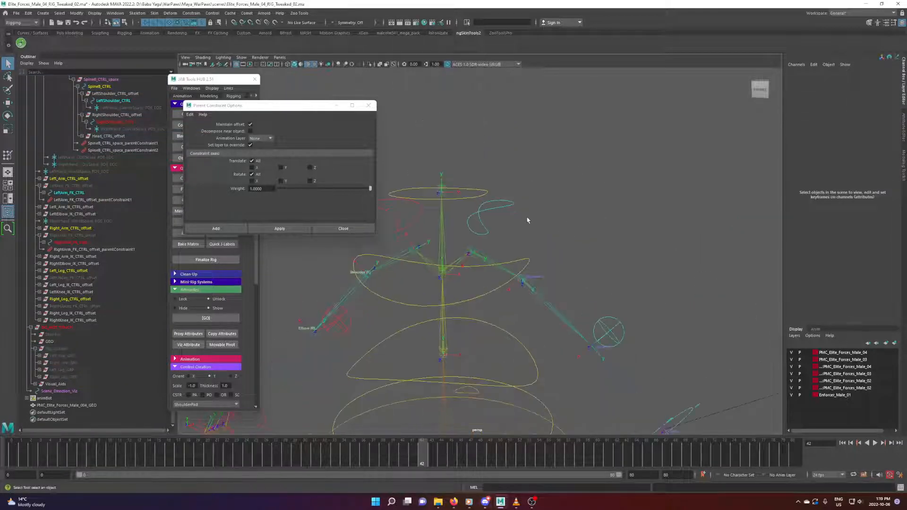
left_click_drag(529, 221, 551, 200, "alt")
Step: Parent-constrain the LeftClavicle joint to LeftShoulder_CTRL with Maintain Offset turned off
left_click(529, 201)
scroll(528, 231, "up", 2)
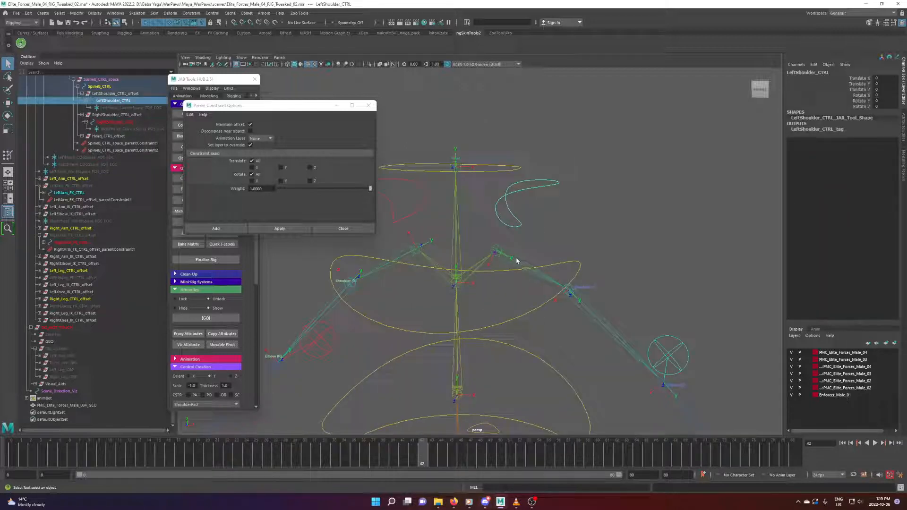
left_click(517, 261)
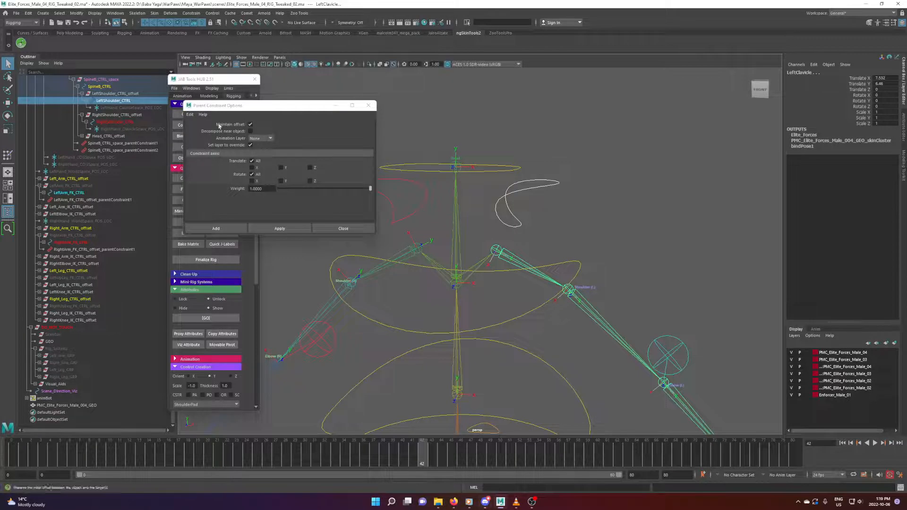
left_click_drag(226, 105, 205, 106)
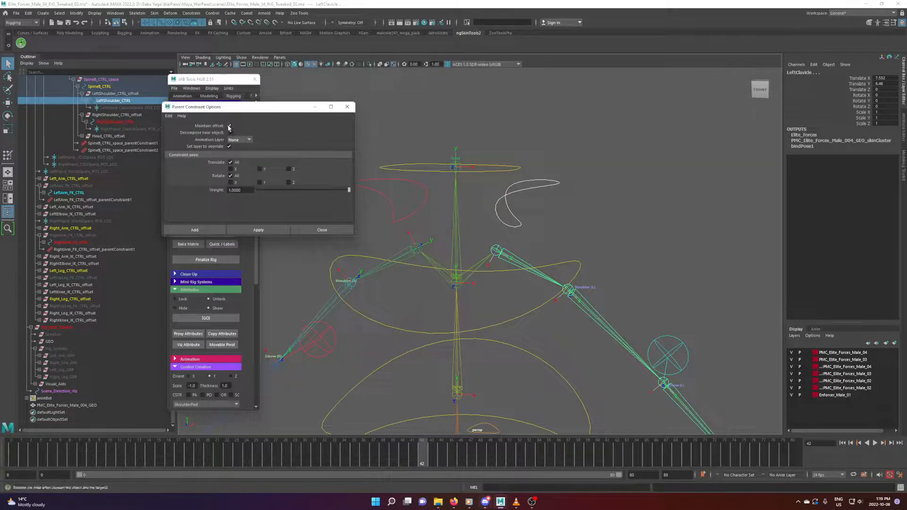
left_click(228, 126)
left_click(259, 230)
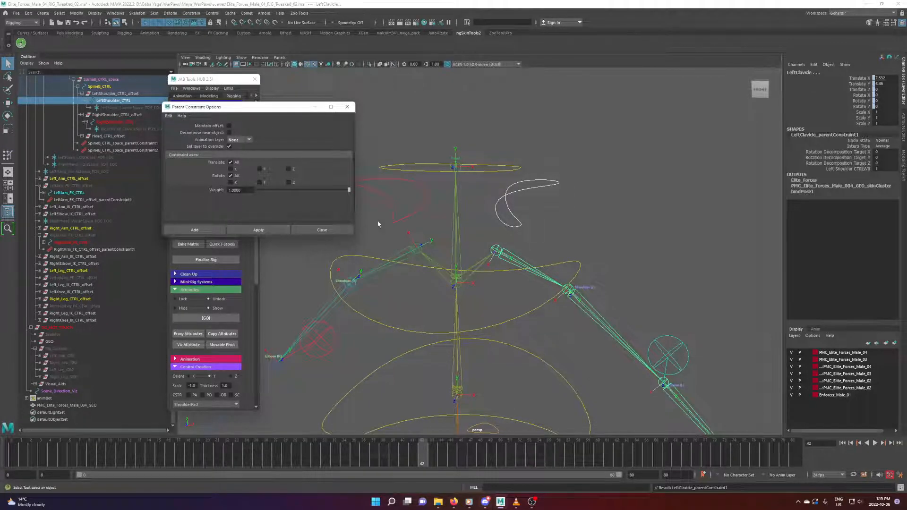
Step: Parent-constrain the right clavicle joint to the right shoulder control and exit the isolated view to show the whole character
left_click(412, 212)
left_click(407, 253, "shift")
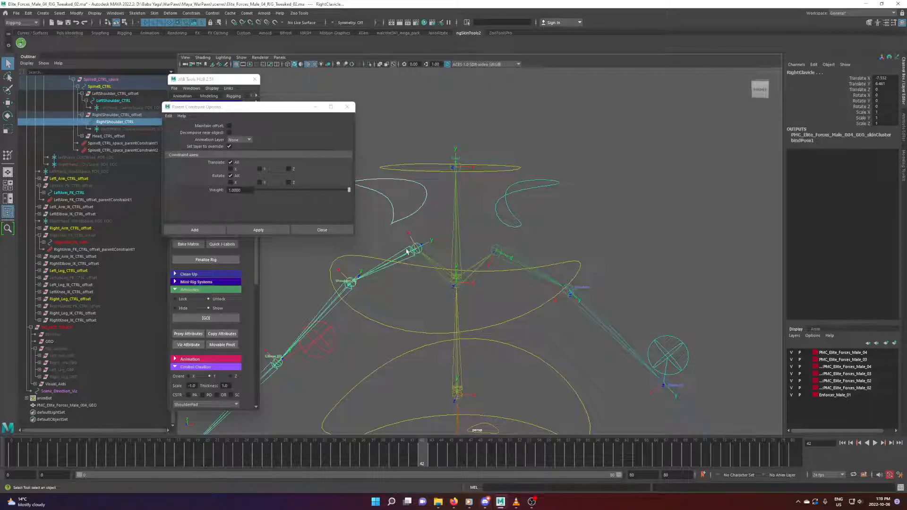
left_click(266, 231)
left_click(561, 233)
key("ctrl+1")
Step: Test-rotate the left shoulder control upward to check how the arm and mesh react, and undo the rotations
scroll(561, 234, "down", 3)
left_click_drag(545, 198, 532, 208)
left_click_drag(551, 237, 507, 217, "alt")
key("e")
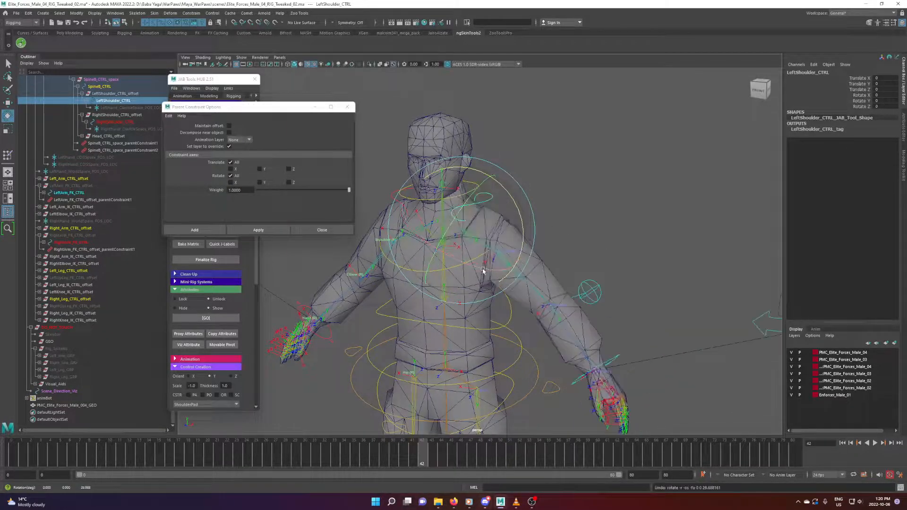
left_click_drag(483, 270, 480, 185)
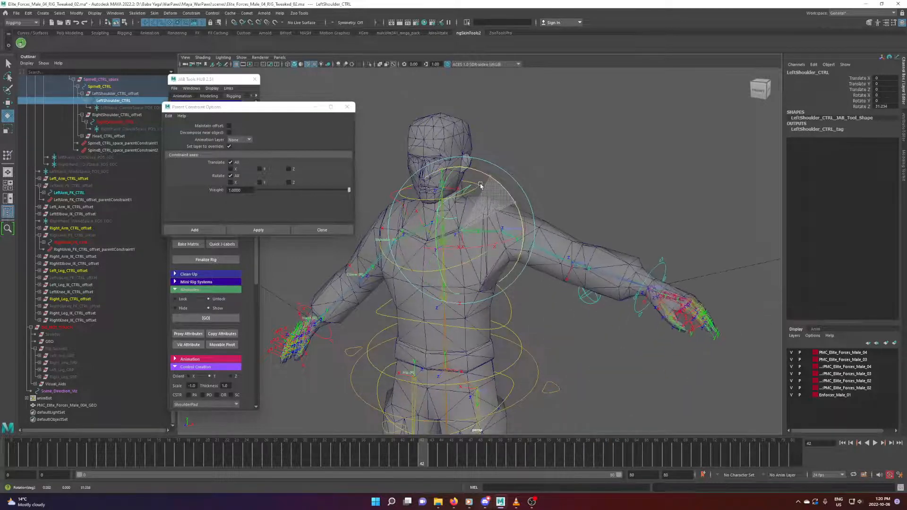
key("ctrl+z")
left_click_drag(488, 241, 527, 221)
key("ctrl+z")
key("ctrl+z")
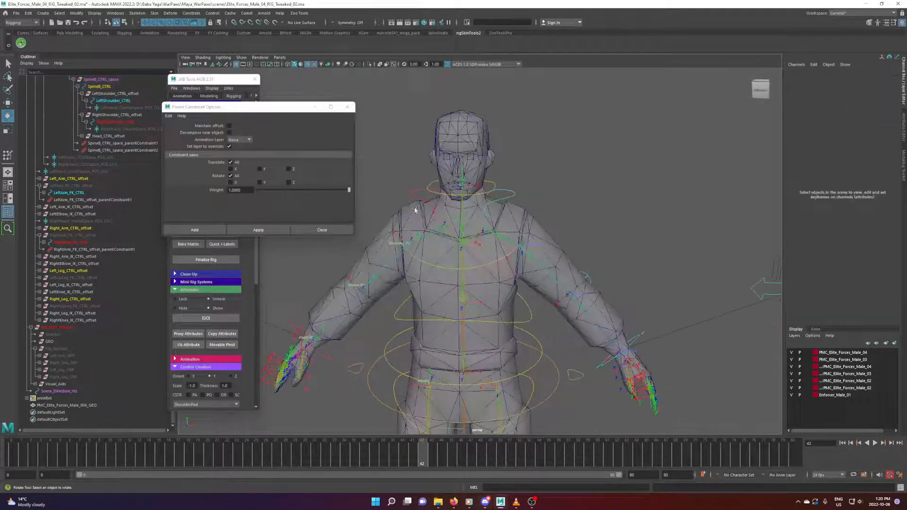
Step: Test the right shoulder control's rotation in the same way, undo it and deselect the control
left_click(417, 200)
left_click_drag(387, 193, 424, 246, "alt")
key("ctrl+z")
left_click(571, 197)
Step: Review the Follow space options on the right and left arm IK controls
scroll(515, 265, "down", 2)
middle_click_drag(468, 321, 532, 209, "alt")
key("q")
left_click_drag(426, 305, 422, 305, "alt")
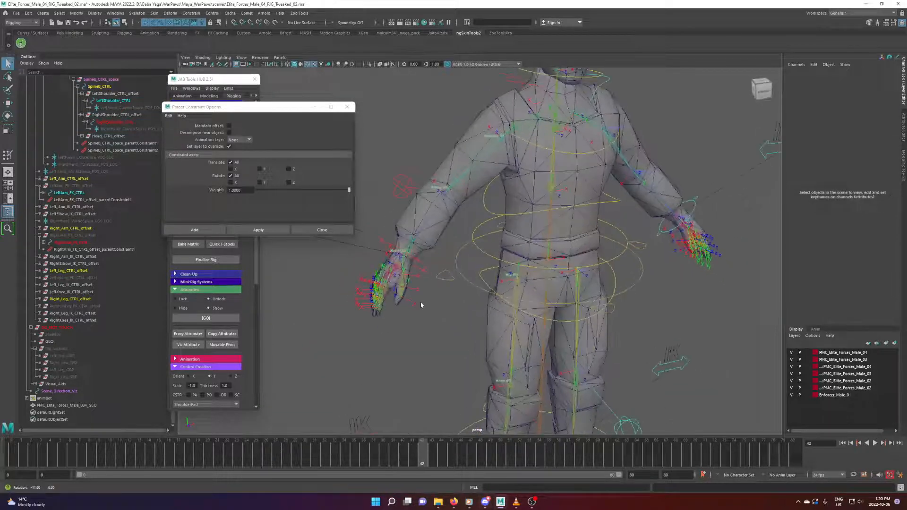
scroll(407, 257, "down", 3)
left_click_drag(382, 238, 421, 296)
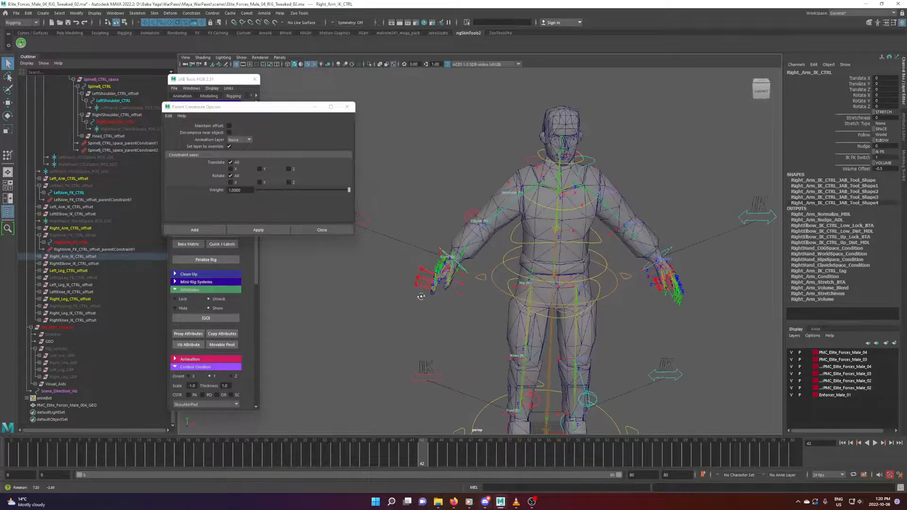
middle_click_drag(383, 293, 418, 324, "alt")
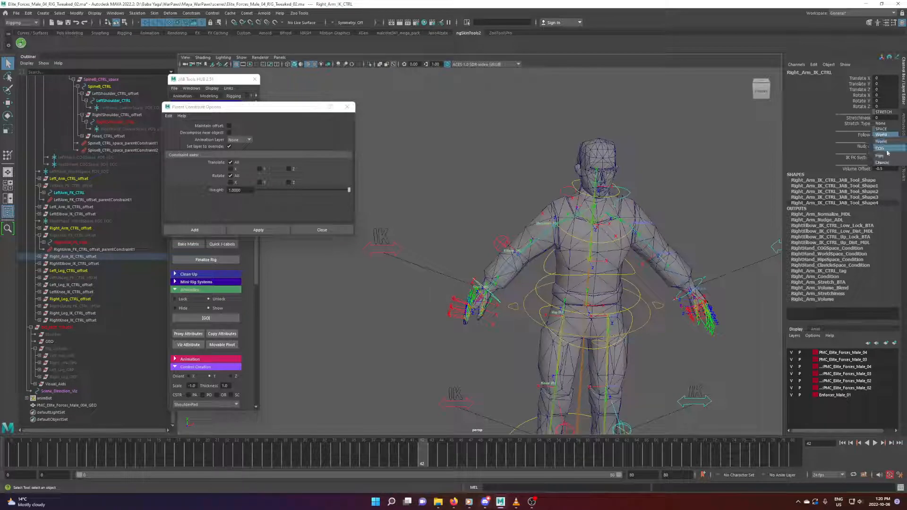
left_click(644, 158)
left_click_drag(643, 159, 606, 224, "alt")
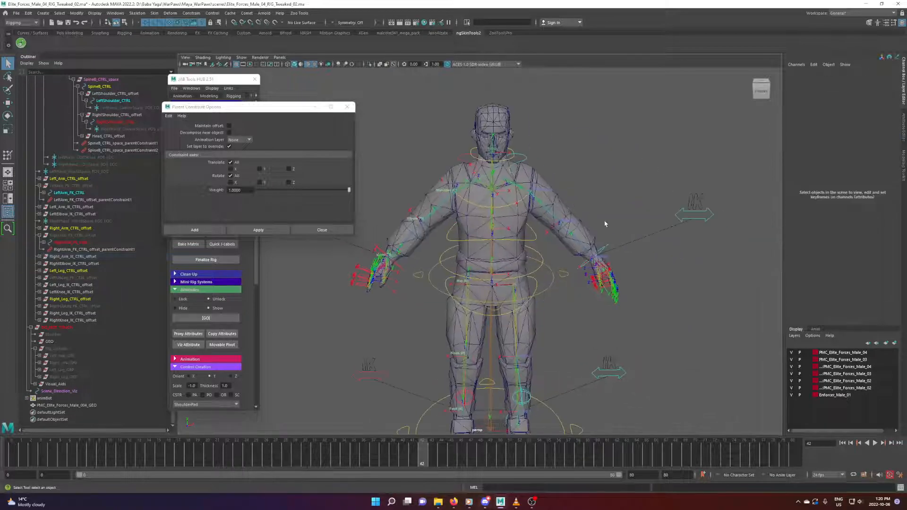
left_click(608, 246)
left_click(884, 137)
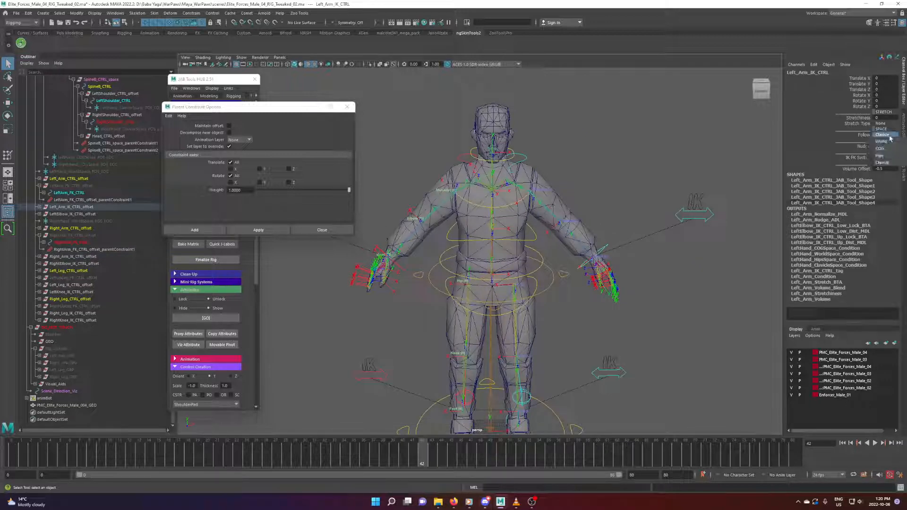
left_click(883, 138)
left_click(582, 204)
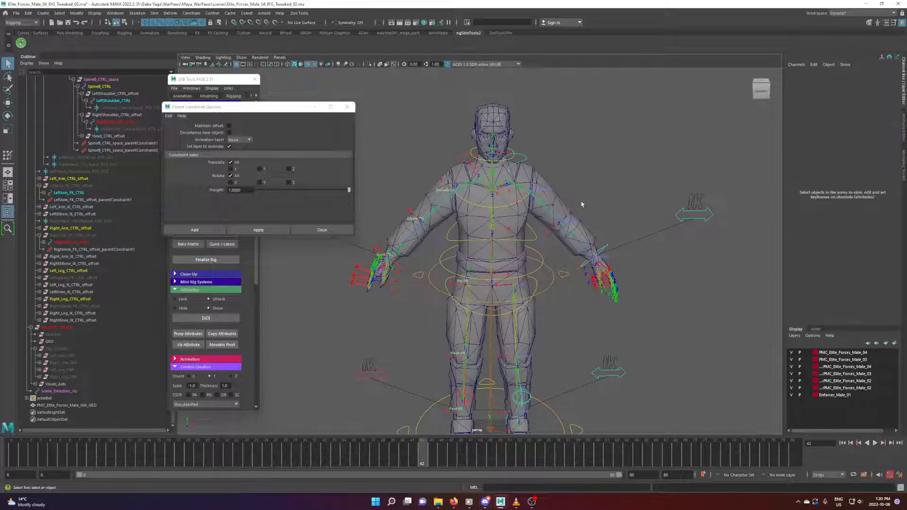
Step: Switch both arms to FK using the left and right arm IK/FK switch controls
left_click_drag(688, 212, 699, 220)
middle_click_drag(543, 214, 492, 240, "alt")
left_click(397, 217, "shift")
left_click(863, 83)
left_click(485, 146)
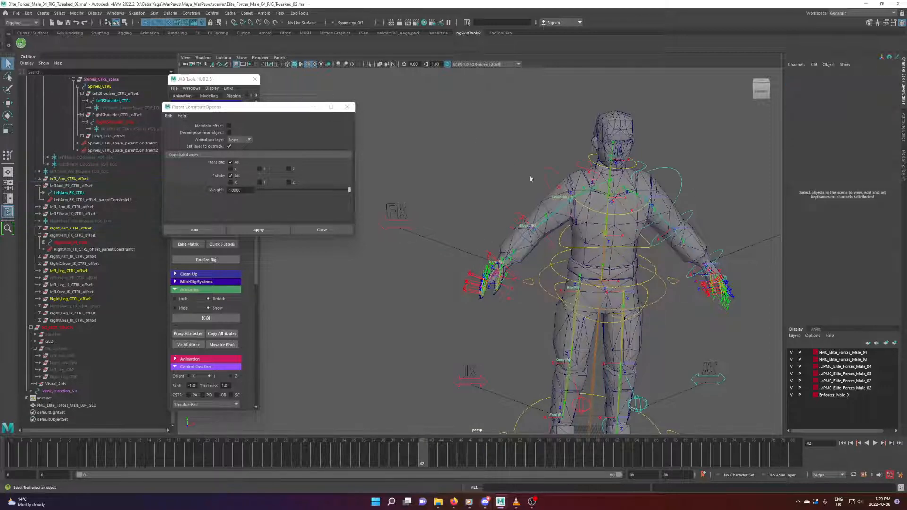
Step: Test-rotate the left shoulder control with the arms in FK mode, and undo the rotations
middle_click_drag(530, 178, 433, 205, "alt")
scroll(565, 201, "up", 3)
left_click(619, 176)
left_click(570, 170)
left_click_drag(569, 170, 560, 171, "alt")
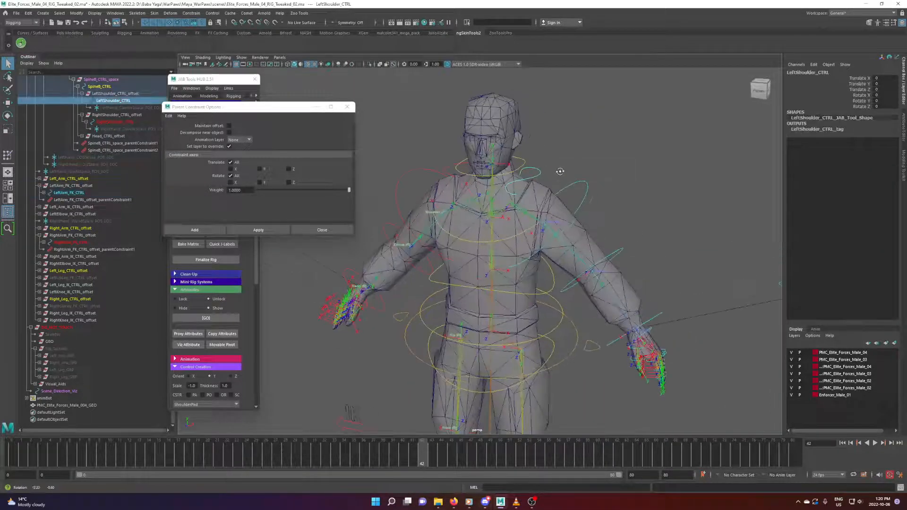
key("e")
left_click_drag(575, 223, 593, 267)
left_click_drag(572, 188, 520, 139)
key("ctrl+z")
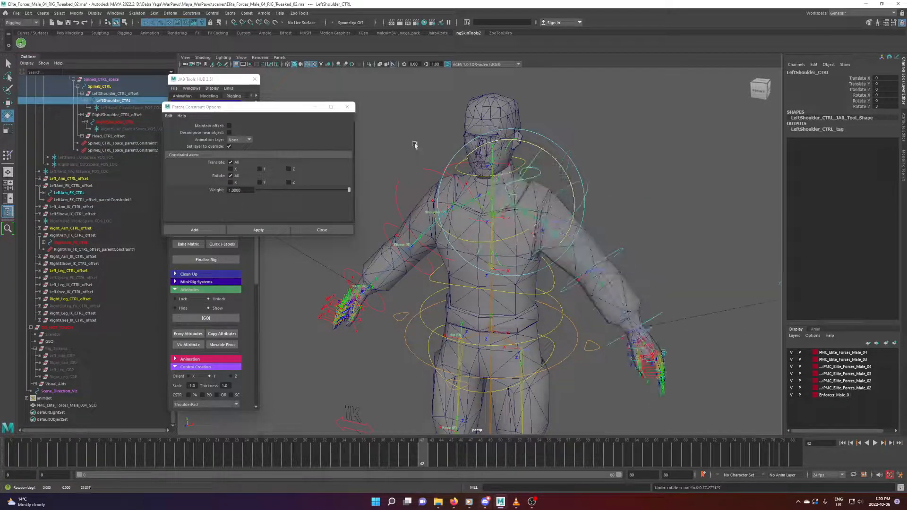
Step: Test the right shoulder control with the arms in FK mode, undo the change and deselect it
left_click(415, 166)
left_click(449, 162)
left_click_drag(449, 162, 473, 160, "alt")
key("ctrl+z")
left_click(619, 154)
Step: Examine the rig from several angles, looking closely at the right hand's joints and the full-body controls
scroll(618, 177, "down", 5)
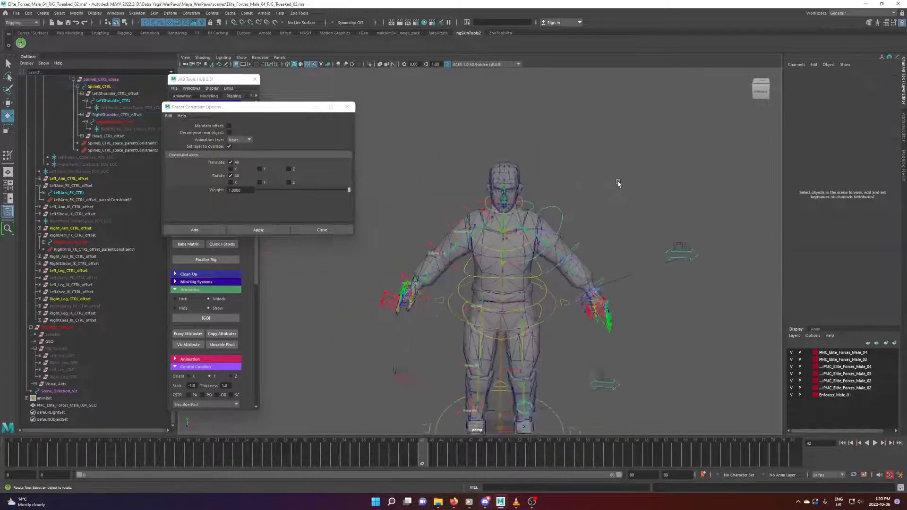
middle_click_drag(617, 184, 609, 169, "alt")
left_click_drag(610, 169, 565, 164, "alt")
middle_click_drag(576, 190, 583, 168, "alt")
left_click_drag(583, 168, 623, 169, "alt")
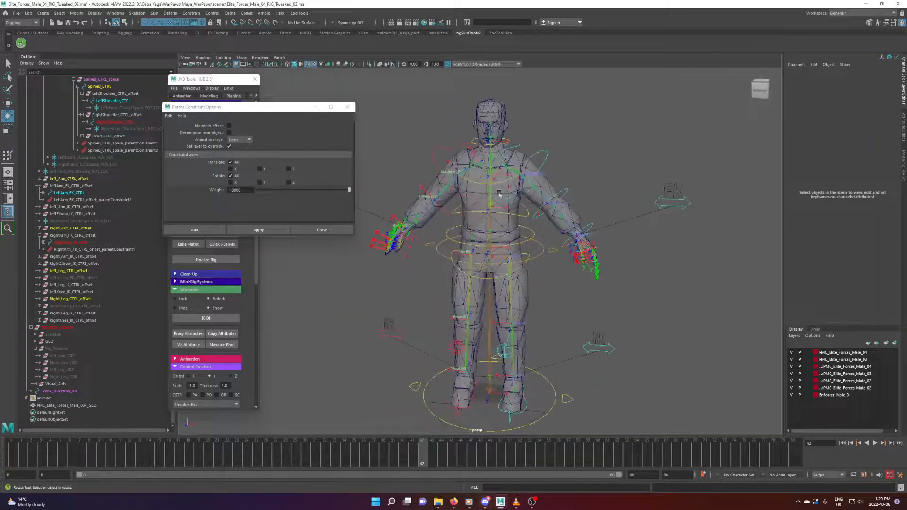
middle_click_drag(559, 335, 560, 335, "alt")
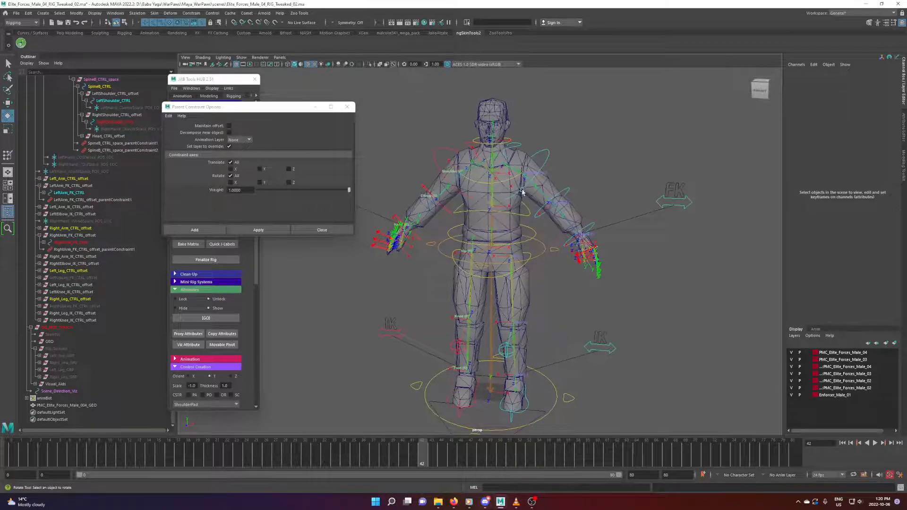
left_click_drag(578, 334, 594, 326, "alt")
scroll(389, 263, "up", 3)
left_click_drag(389, 263, 421, 298, "alt")
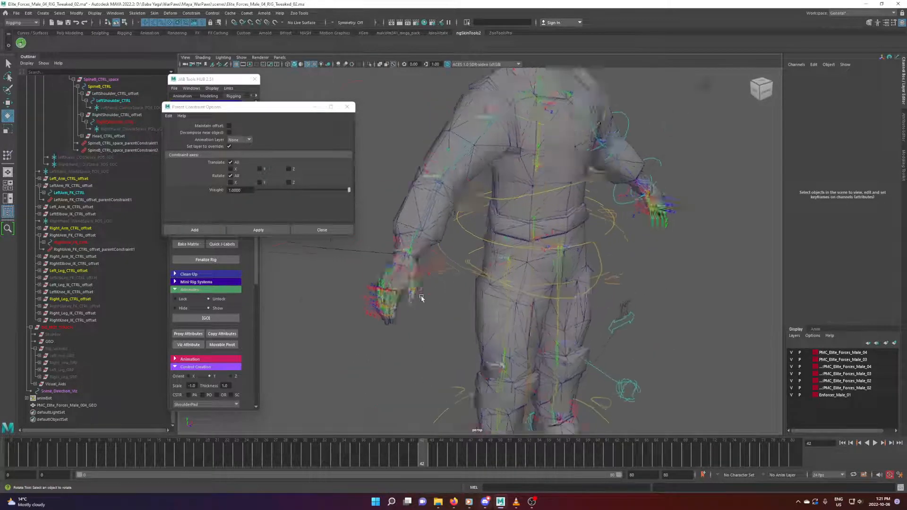
middle_click_drag(421, 297, 409, 354, "alt")
scroll(409, 354, "up", 3)
scroll(411, 353, "down", 3)
scroll(427, 302, "down", 5)
left_click_drag(449, 326, 389, 330, "alt")
scroll(389, 330, "down", 4)
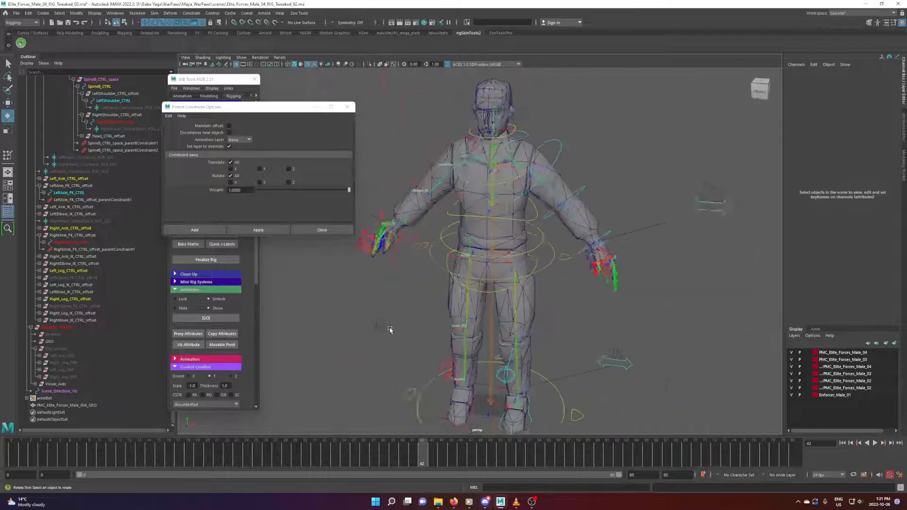
left_click_drag(403, 299, 433, 209, "alt")
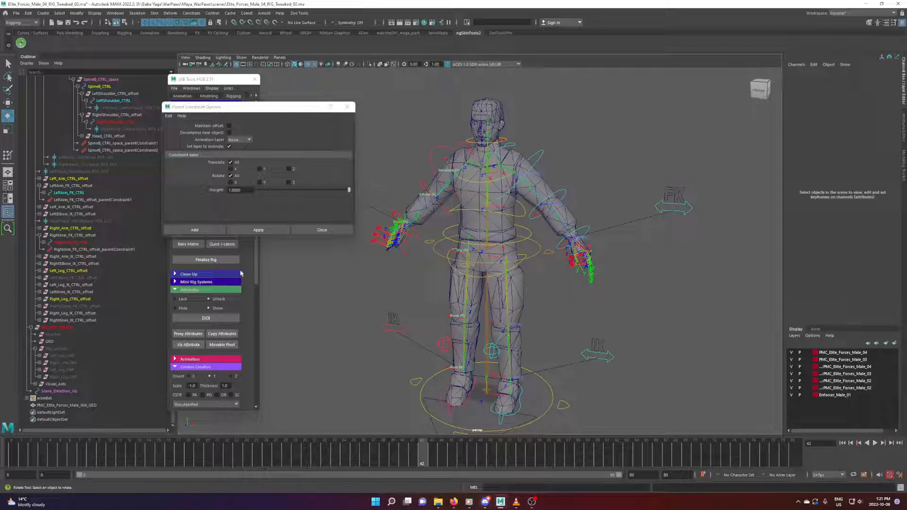
Step: Hide all joint axis displays on the rig with the Clean-Up tools of JAB Tools HUB
left_click_drag(254, 107, 357, 97)
scroll(191, 392, "down", 10)
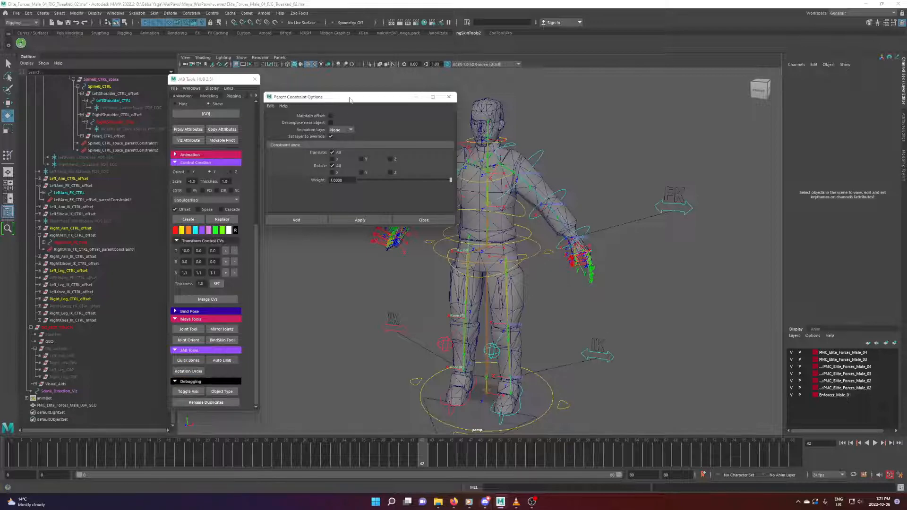
left_click_drag(350, 99, 333, 258)
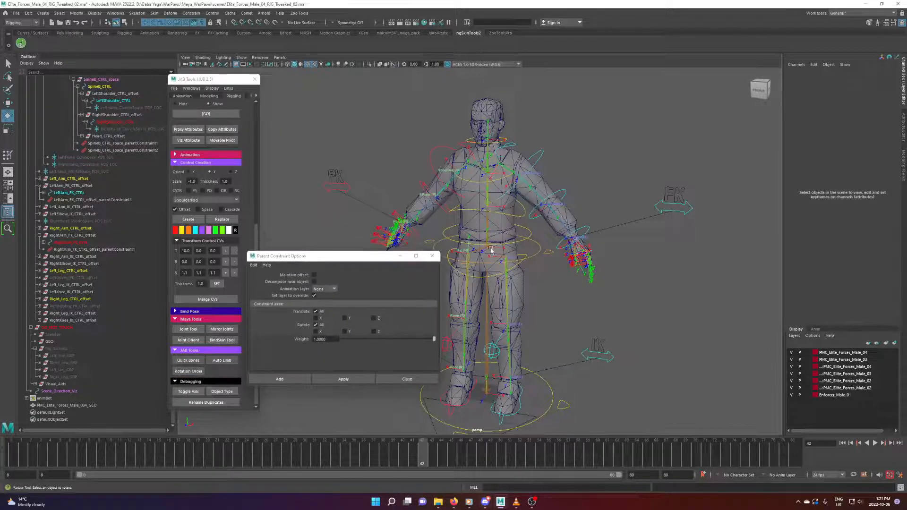
scroll(562, 225, "up", 4)
middle_click_drag(575, 278, 580, 308, "alt")
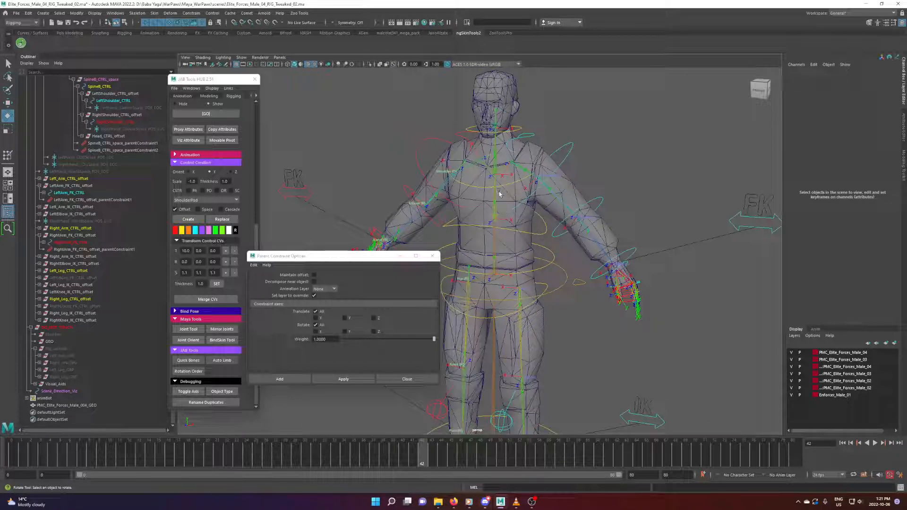
scroll(208, 223, "up", 3)
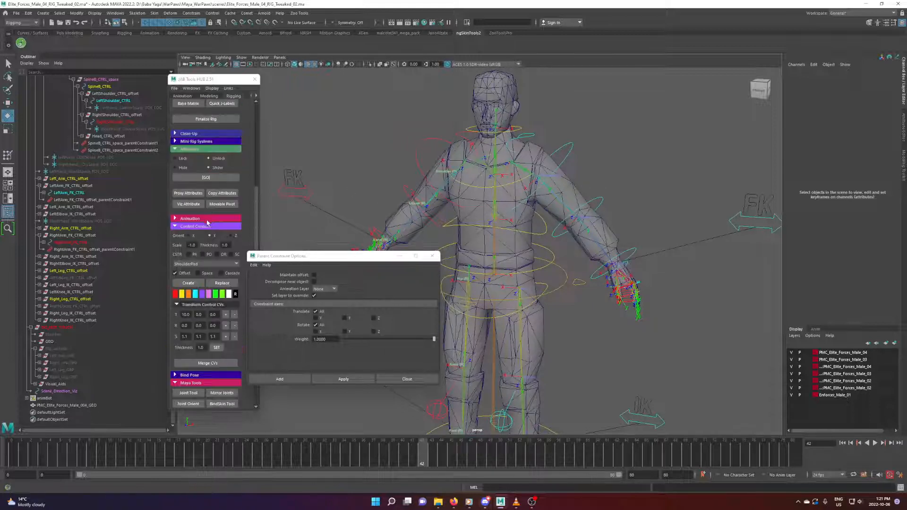
scroll(215, 238, "up", 4)
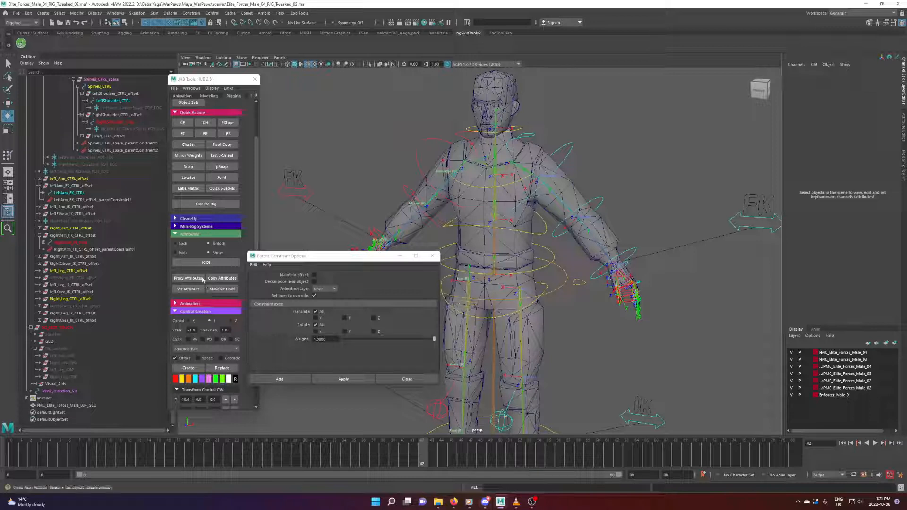
scroll(207, 283, "up", 1)
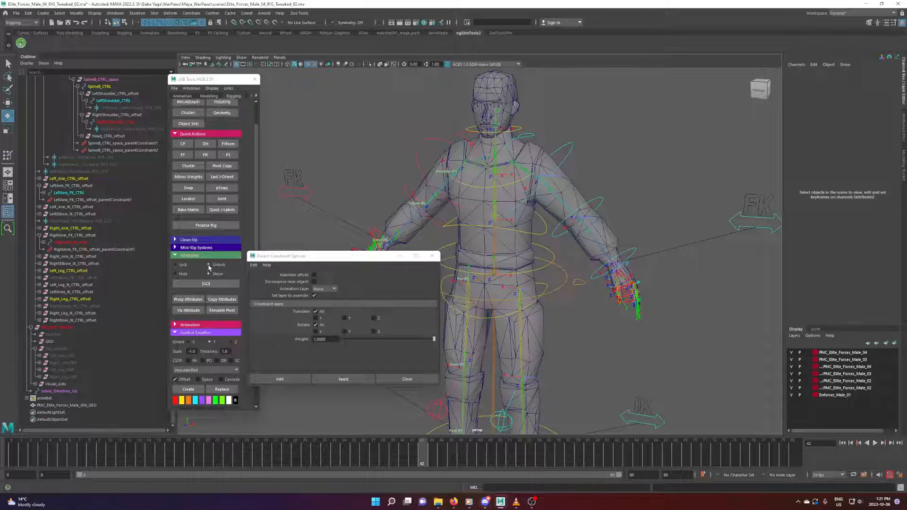
left_click(202, 241)
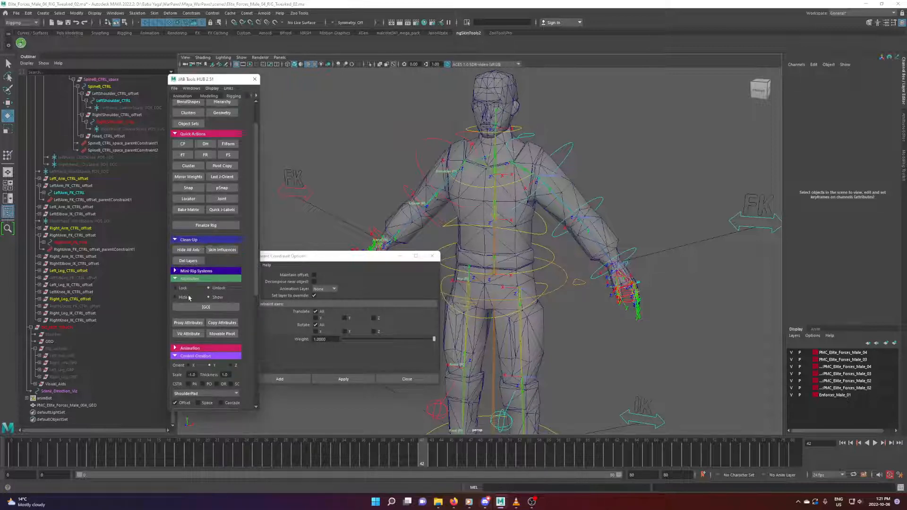
left_click(188, 252)
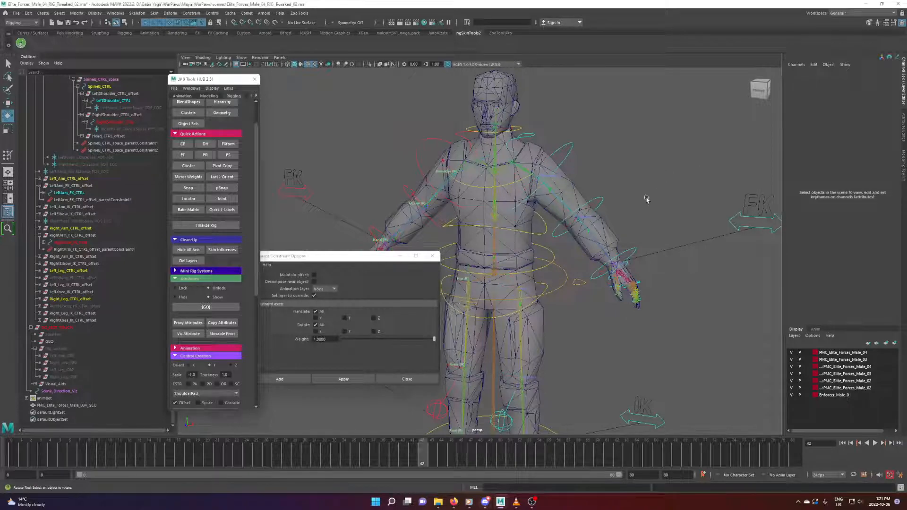
Step: Delete the unused influences from all skin clusters in the file with the Skin Influences clean-up
key("q")
left_click(278, 256)
left_click_drag(679, 163, 578, 157, "alt")
left_click_drag(579, 158, 632, 201, "alt")
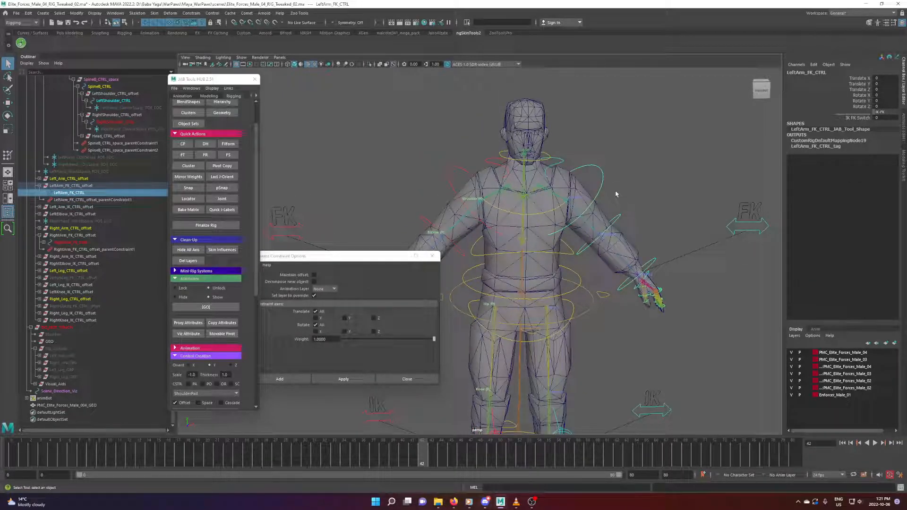
left_click(287, 245)
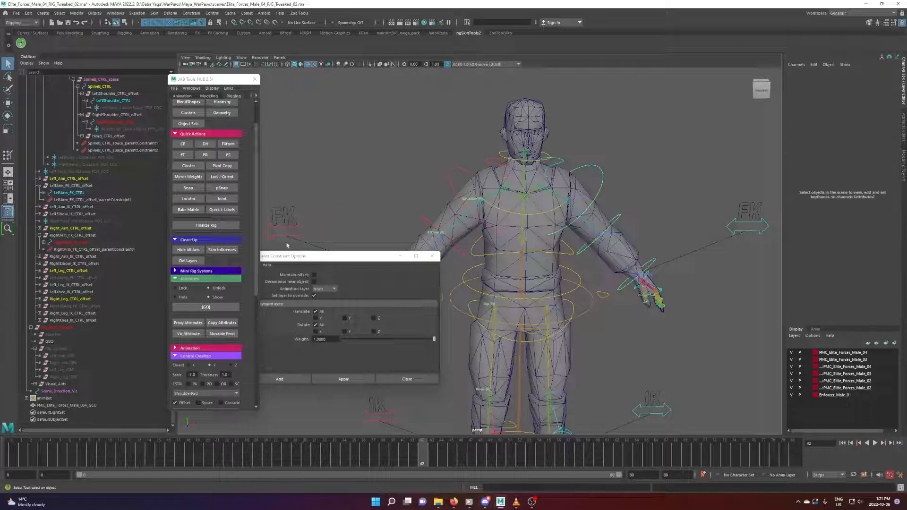
left_click_drag(592, 169, 425, 222, "alt")
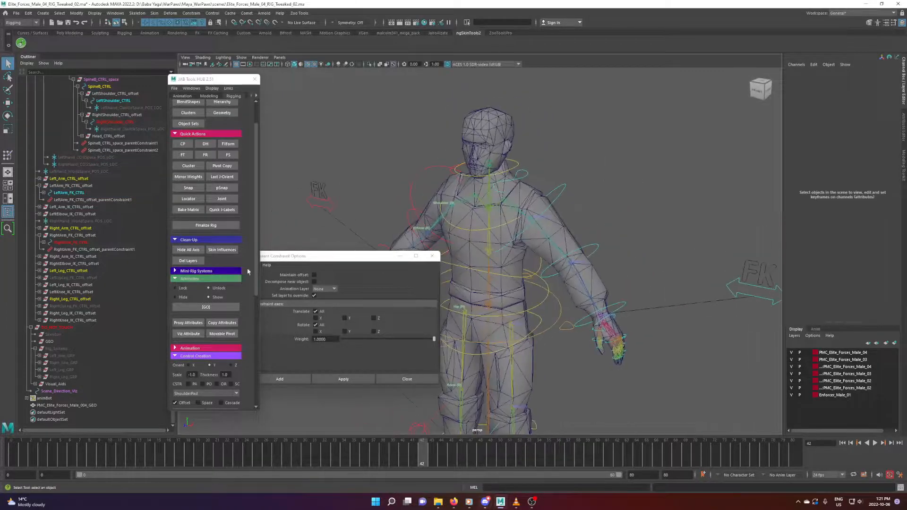
left_click_drag(371, 180, 614, 176, "alt")
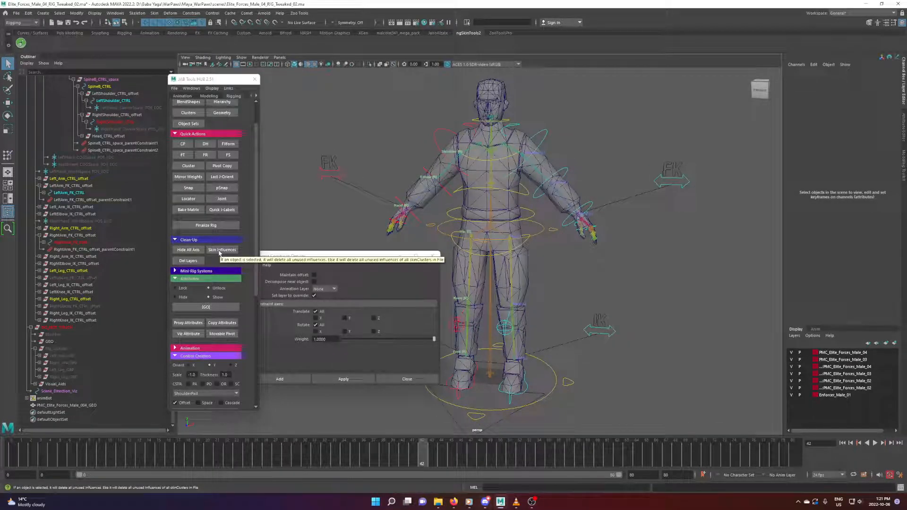
left_click(220, 251)
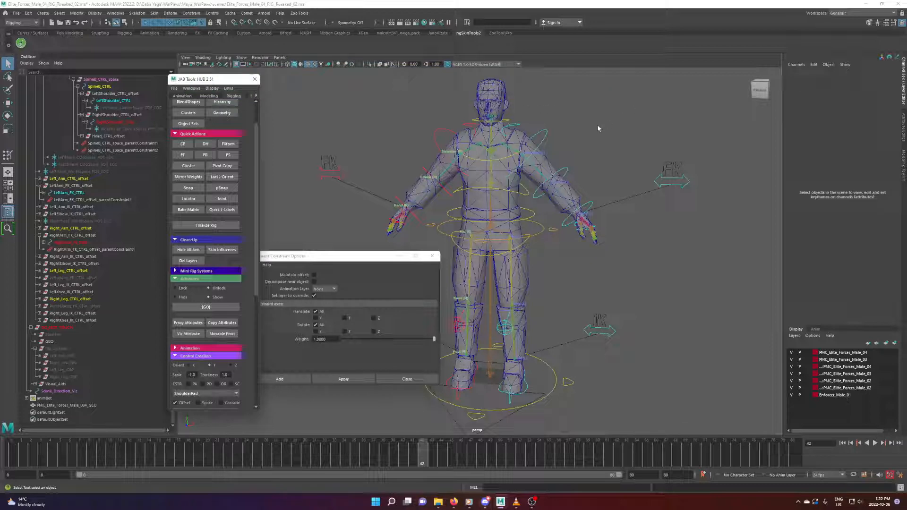
scroll(585, 154, "up", 5)
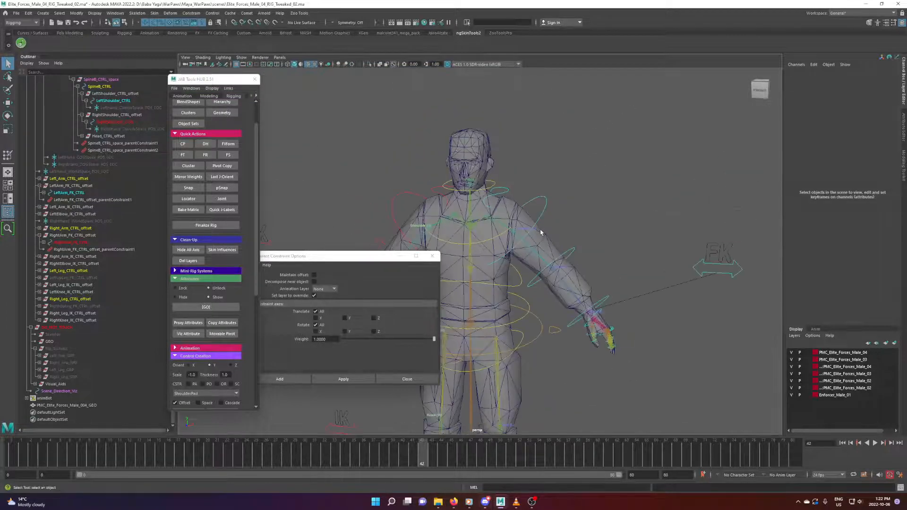
middle_click_drag(541, 232, 599, 145, "alt")
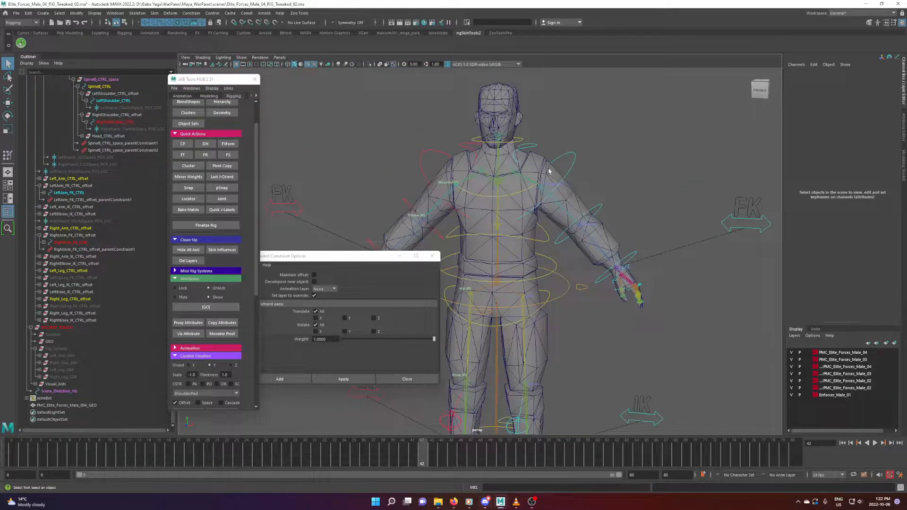
left_click_drag(548, 171, 581, 163, "alt")
scroll(93, 232, "up", 6)
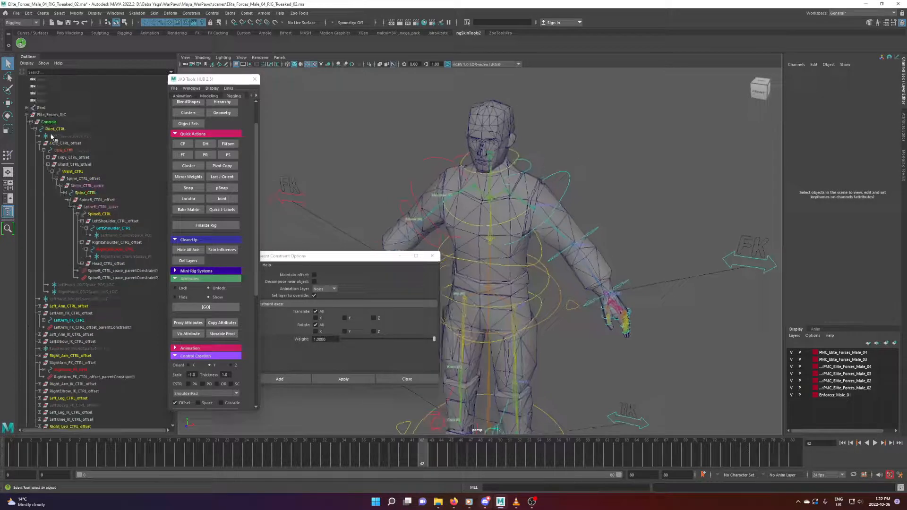
Step: Collapse the Elite_Forces_RIG hierarchy in the Outliner and close the parent constraint options
left_click(30, 122)
left_click(27, 114)
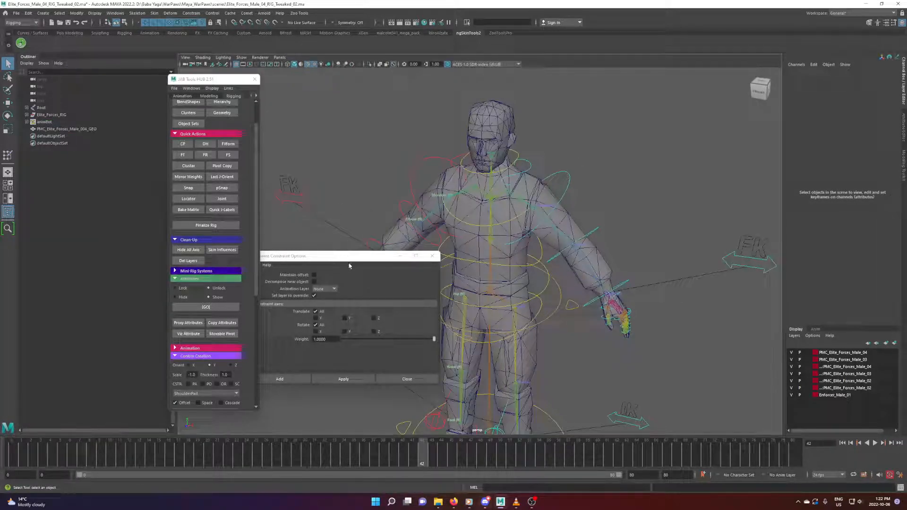
left_click(432, 256)
Step: Check the channel values of the left shoulder, right shoulder and left arm FK controls, leaving nothing selected
left_click_drag(567, 185, 550, 158, "alt")
left_click(531, 154)
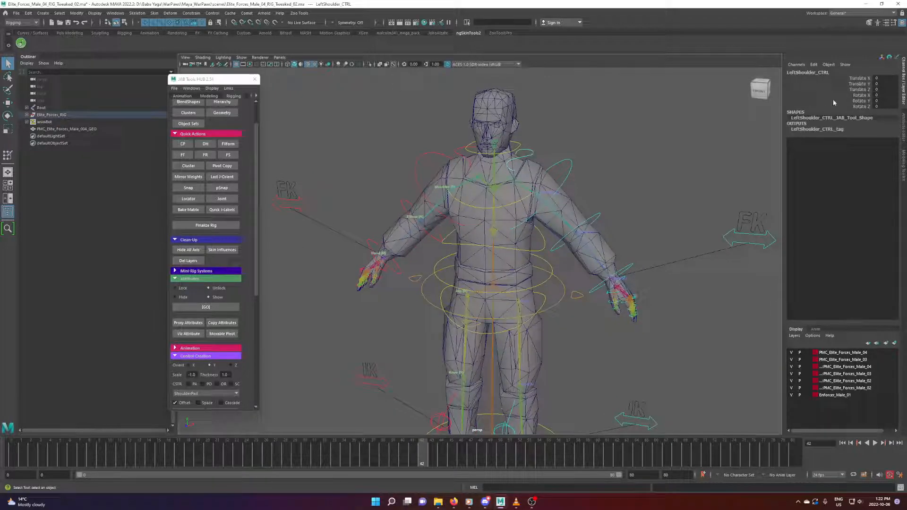
left_click(449, 147)
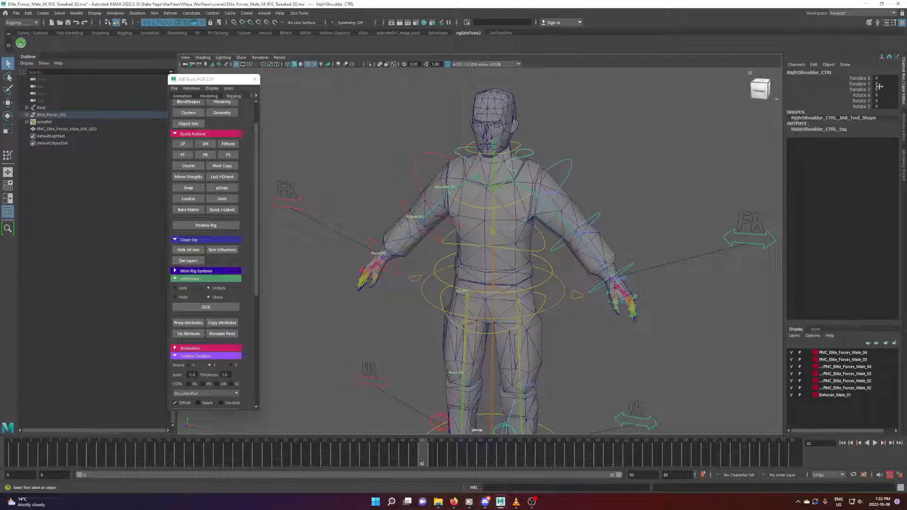
left_click(579, 161)
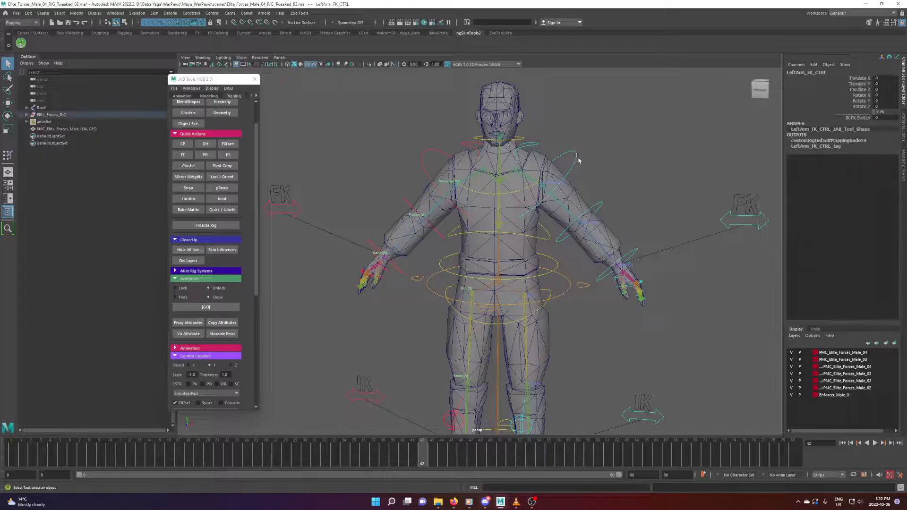
left_click(600, 158)
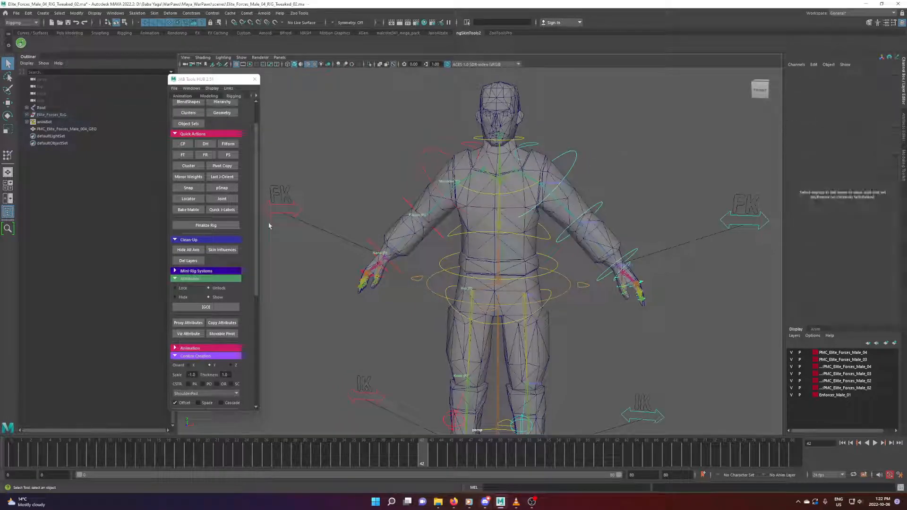
Step: Finalize the rig with the Finalize Rig quick action of JAB Tools HUB and acknowledge the result
scroll(239, 287, "down", 1)
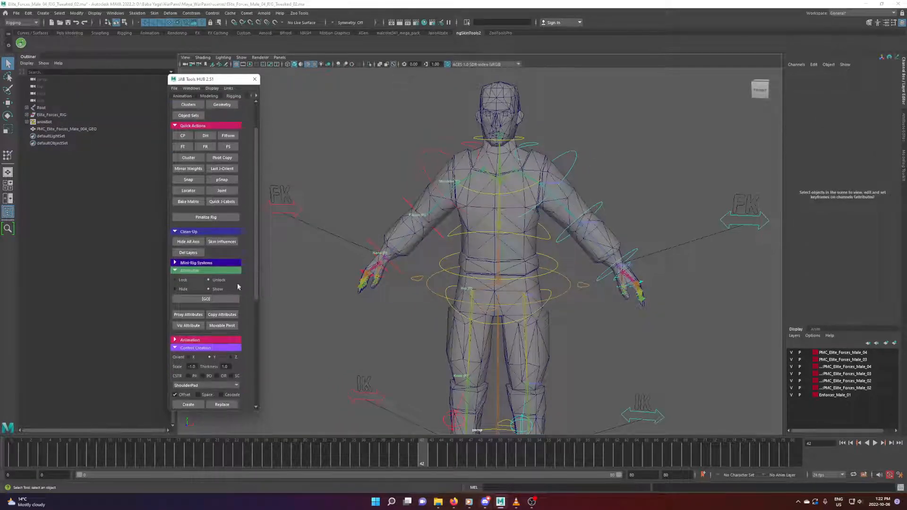
left_click(206, 219)
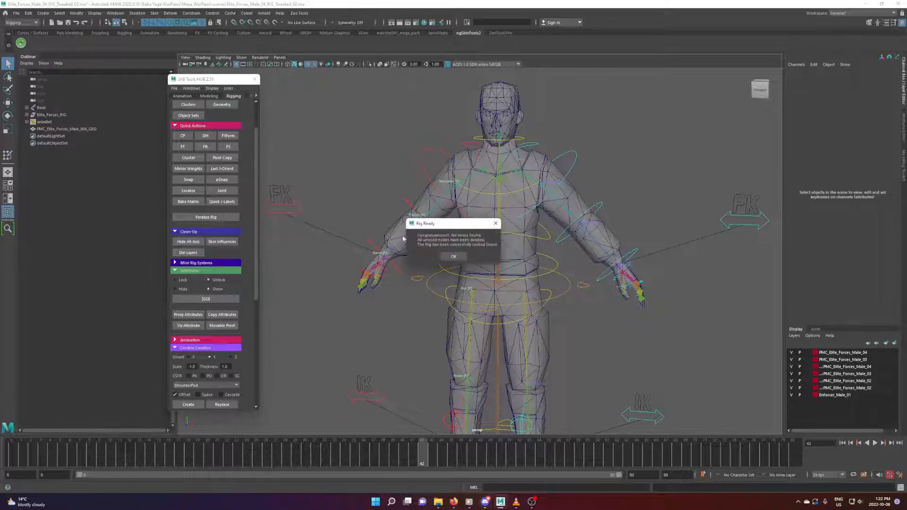
left_click(452, 258)
Step: Expand the rig hierarchy and inspect the channels of the right arm FK control, its offset group and the left elbow IK offset group
left_click_drag(599, 276, 548, 270, "alt")
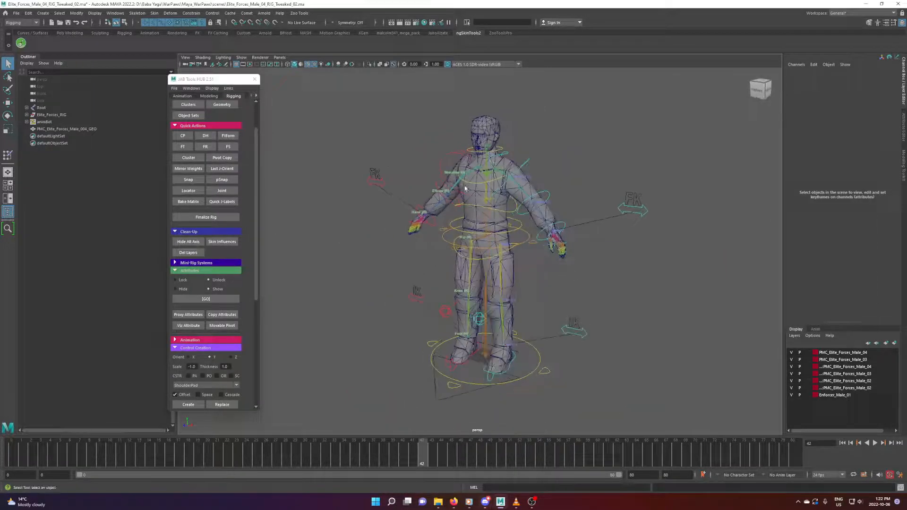
left_click(437, 158)
right_click(121, 213)
left_click(143, 230)
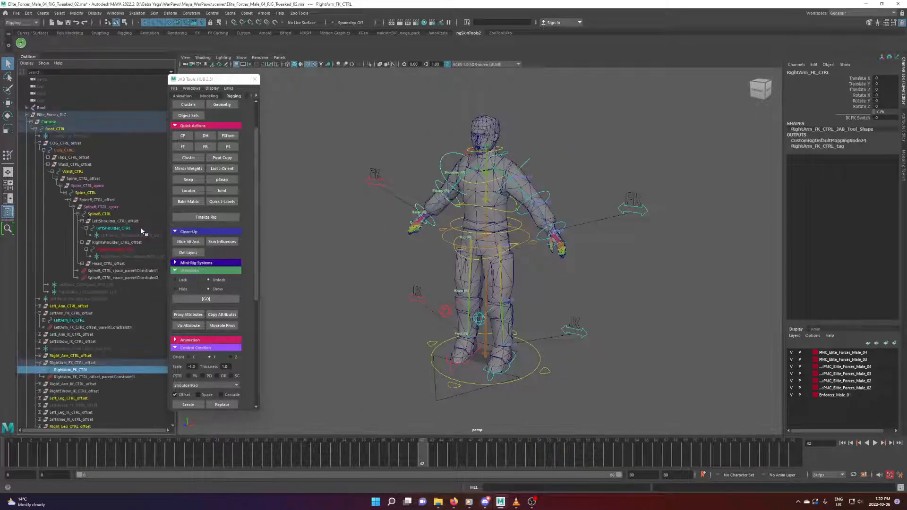
left_click(93, 363)
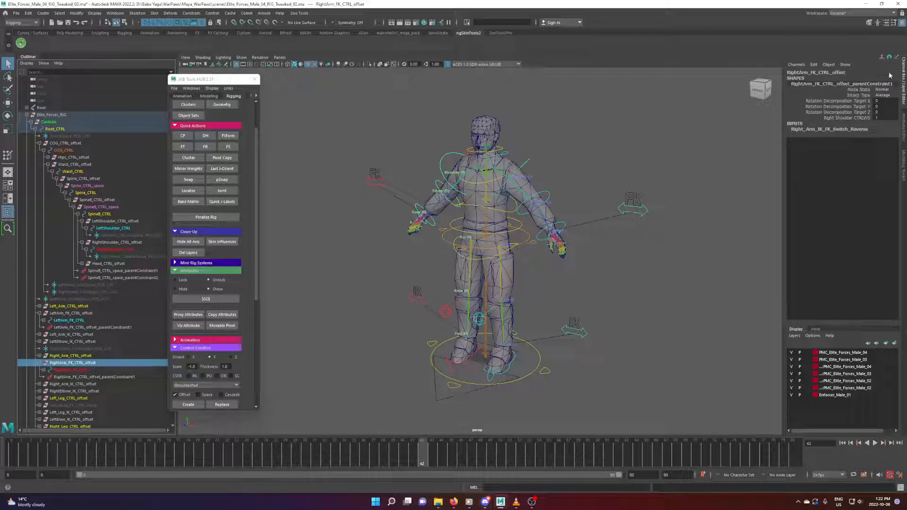
left_click(89, 343)
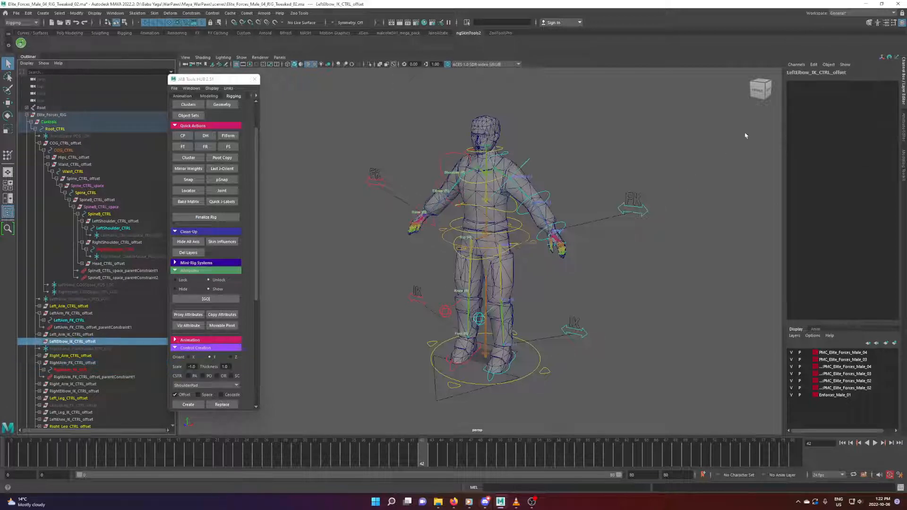
left_click(571, 147)
Step: Examine the finalized rig from the front at several distances and save the scene
right_click_drag(571, 146, 585, 264, "alt")
middle_click_drag(585, 264, 571, 282, "alt")
left_click_drag(570, 282, 587, 310, "alt")
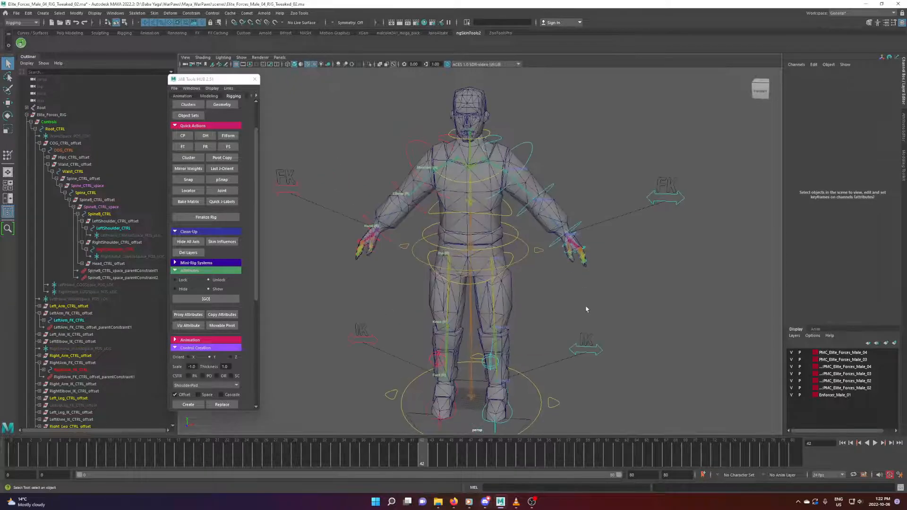
middle_click_drag(559, 286, 559, 309, "alt")
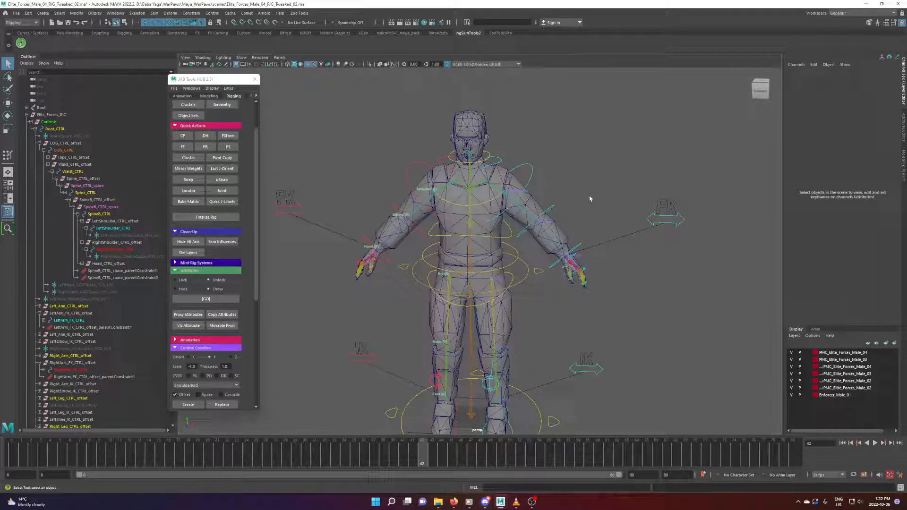
left_click_drag(536, 169, 541, 162, "alt")
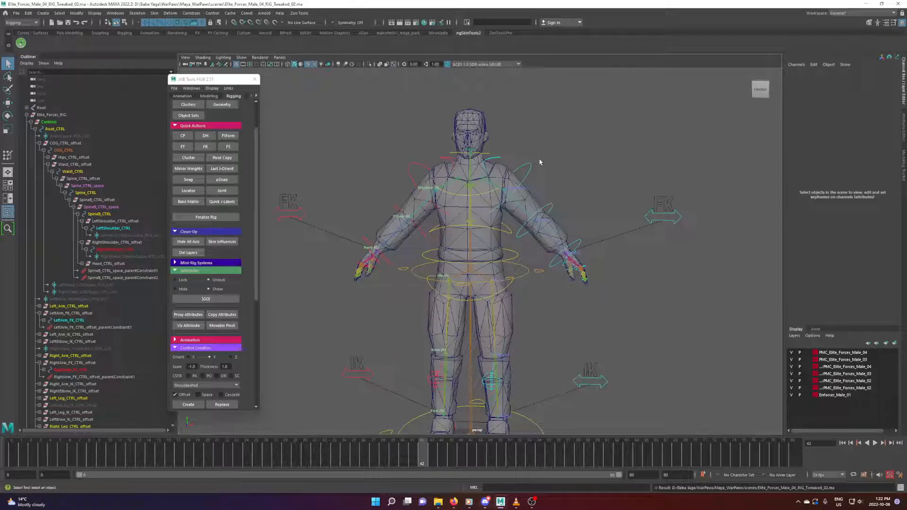
right_click_drag(540, 163, 565, 135, "alt")
middle_click_drag(565, 135, 573, 181, "alt")
mouse_move(574, 181)
left_mouse_down("alt")
mouse_move(549, 204)
mouse_move(574, 193)
left_mouse_up("alt")
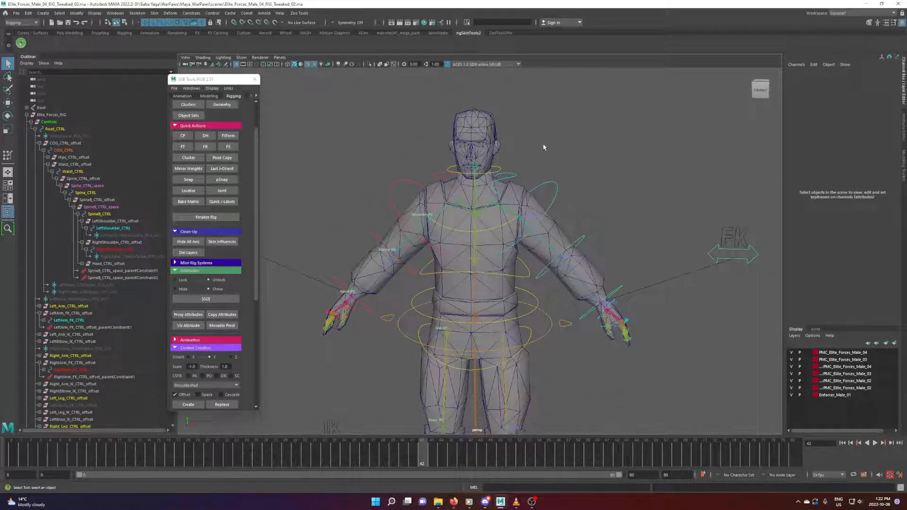
key("ctrl+o")
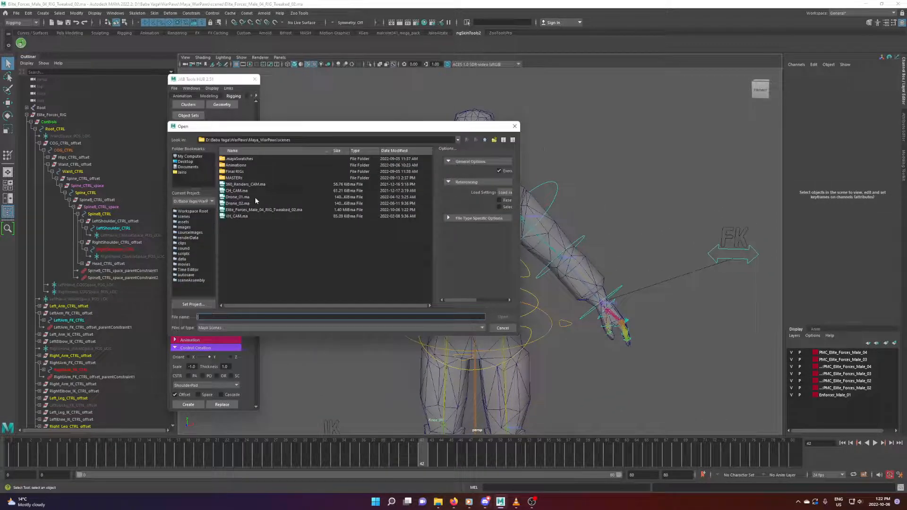
left_click(196, 216)
left_click(514, 126)
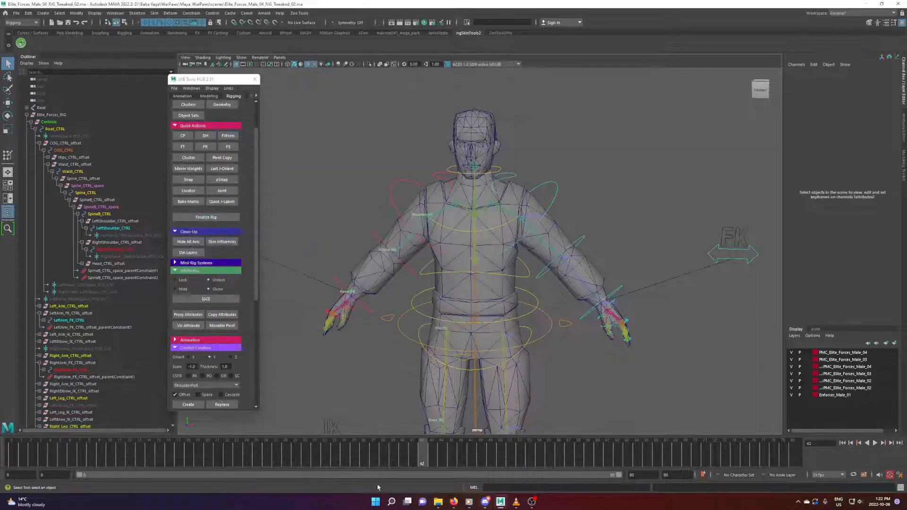
Step: Switch to File Explorer and copy Elite_Forces_Male_04_RIG_Tweaked from Downloads into the scenes folder of Maya_WarPaws
left_click(439, 502)
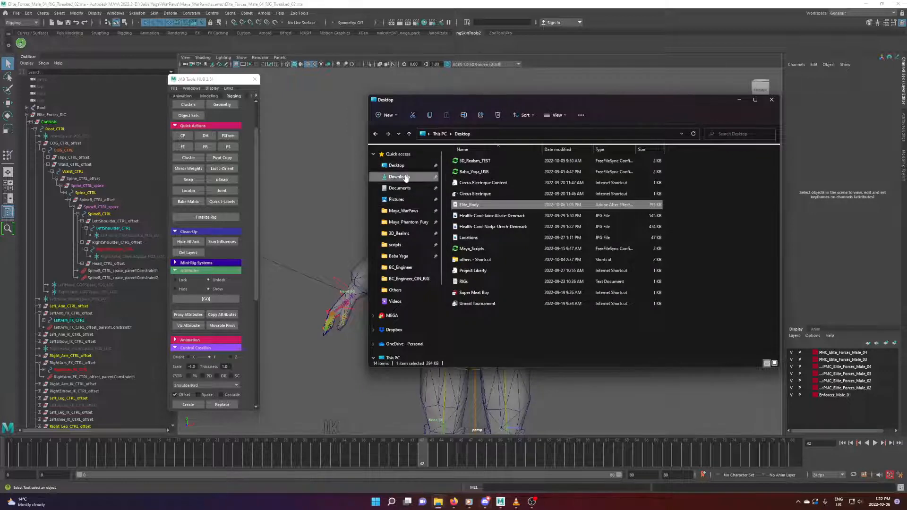
left_click(405, 177)
left_click(515, 193)
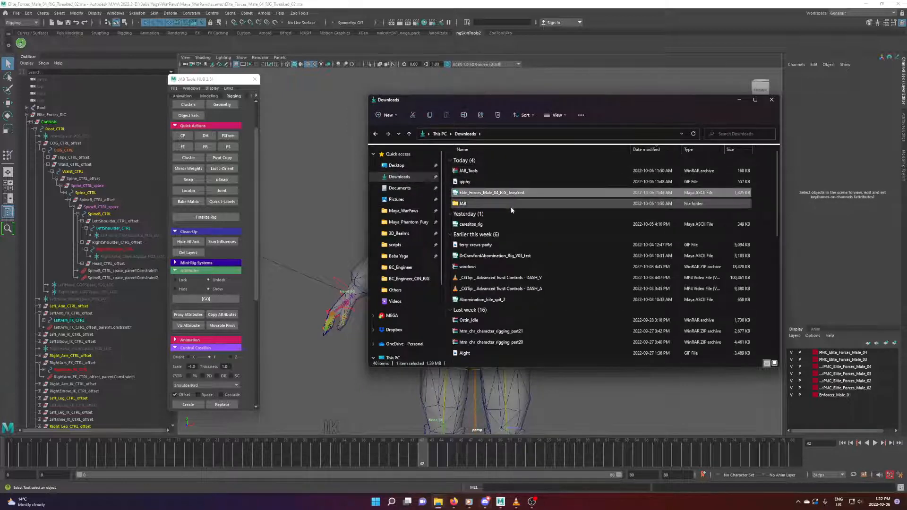
left_click(410, 211)
double_click(487, 258)
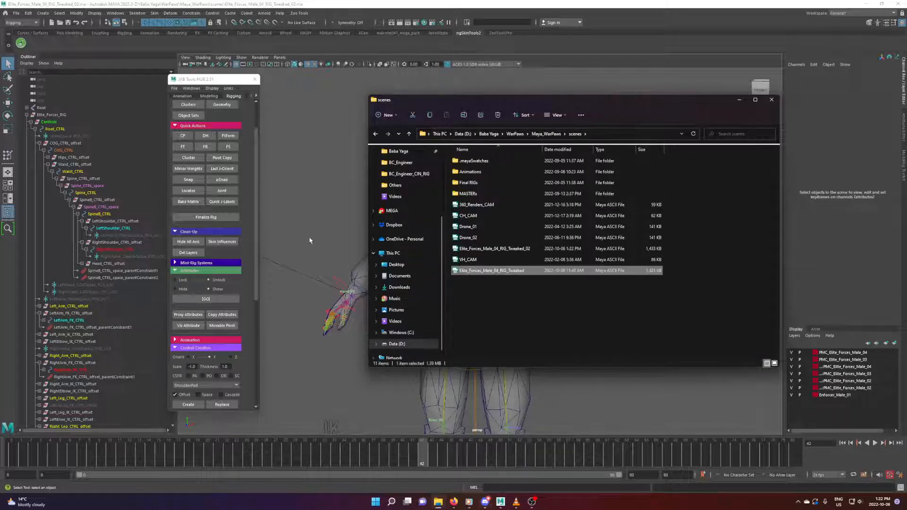
Step: Switch back to Maya and open the scene Elite_Forces_Male_04_RIG_Tweaked.ma
left_click(305, 209)
key("ctrl+o")
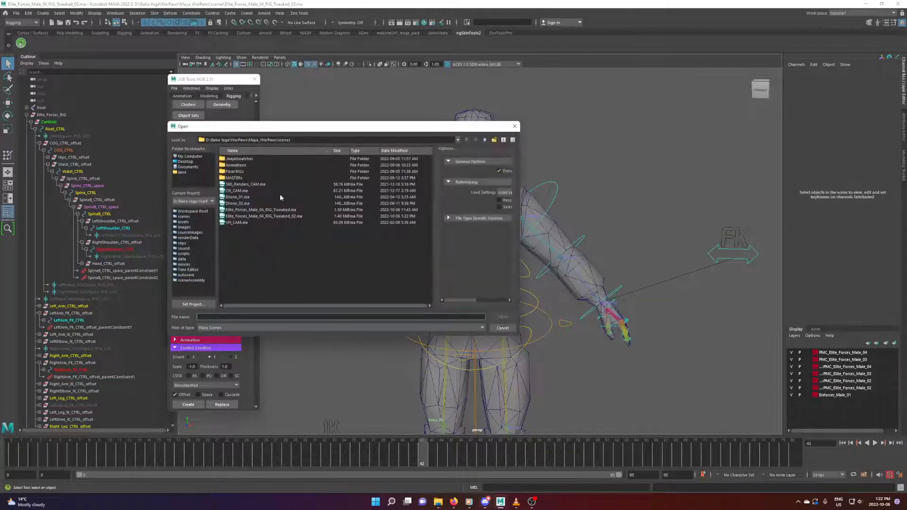
double_click(284, 210)
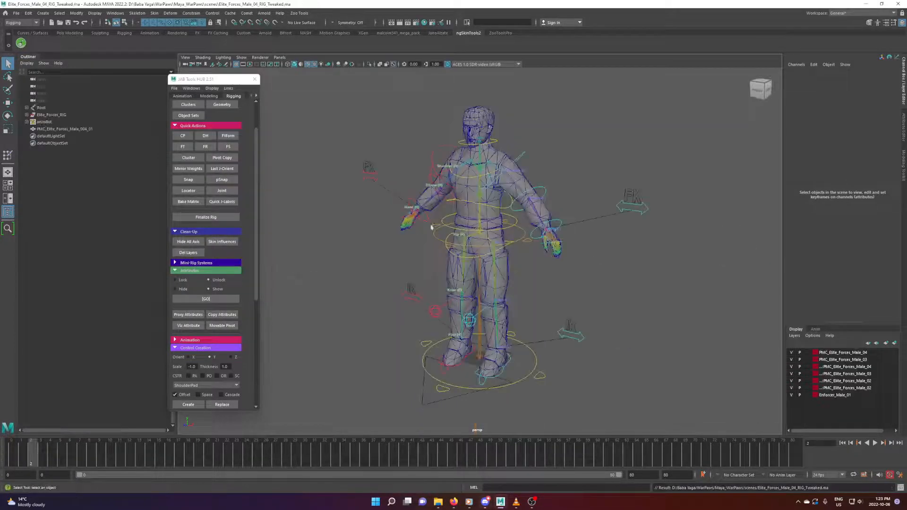
Step: Test the left arm FK control by rotating it, and undo the rotation
scroll(567, 213, "up", 5)
left_click(555, 246)
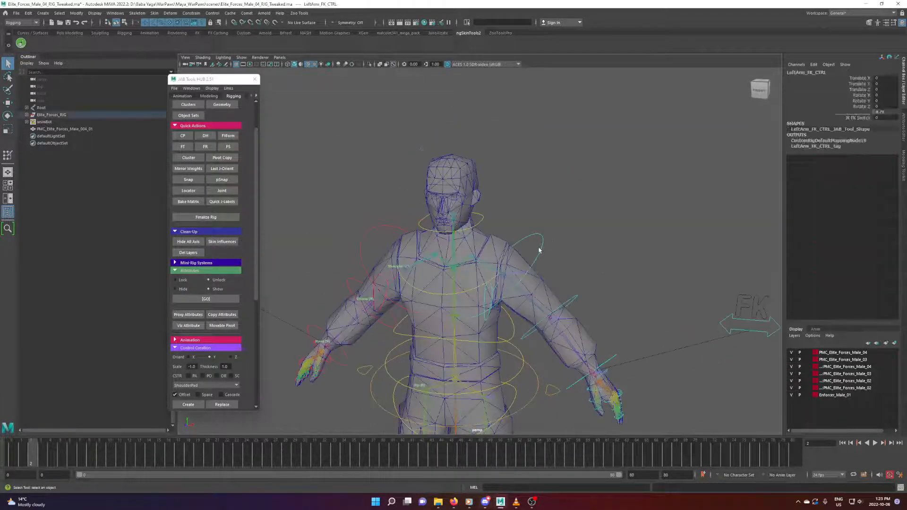
key("e")
left_click_drag(530, 263, 508, 254)
key("ctrl+z")
key("ctrl+z")
Step: Test-rotate the left clavicle joint to see how the shoulder mesh deforms, and undo the rotations
left_click(488, 266)
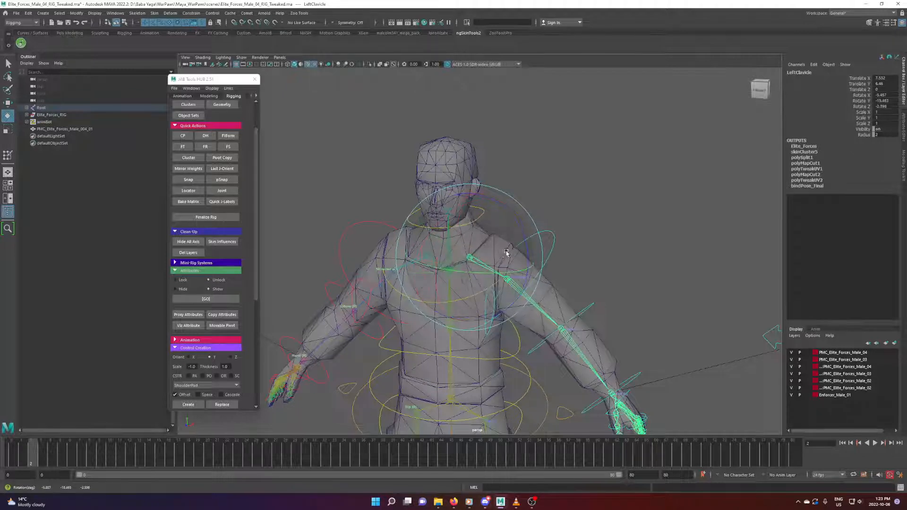
key("ctrl+z")
key("ctrl+z")
left_click_drag(564, 233, 550, 242)
left_click_drag(492, 255, 512, 235)
key("ctrl+z")
key("ctrl+z")
left_click(490, 268)
key("ctrl+z")
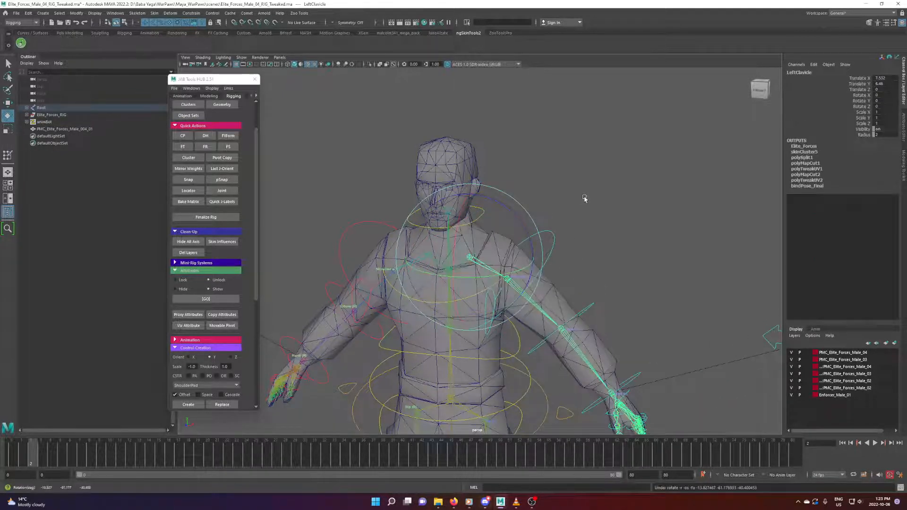
Step: Repeat the left clavicle rotation test in a close view of the chest, undo it and reselect the joint
left_click(585, 198)
scroll(493, 275, "up", 5)
left_click(493, 275)
left_click_drag(493, 275, 496, 230)
key("ctrl+z")
left_click(544, 230)
left_click(488, 278)
left_click_drag(528, 277, 470, 225, "alt")
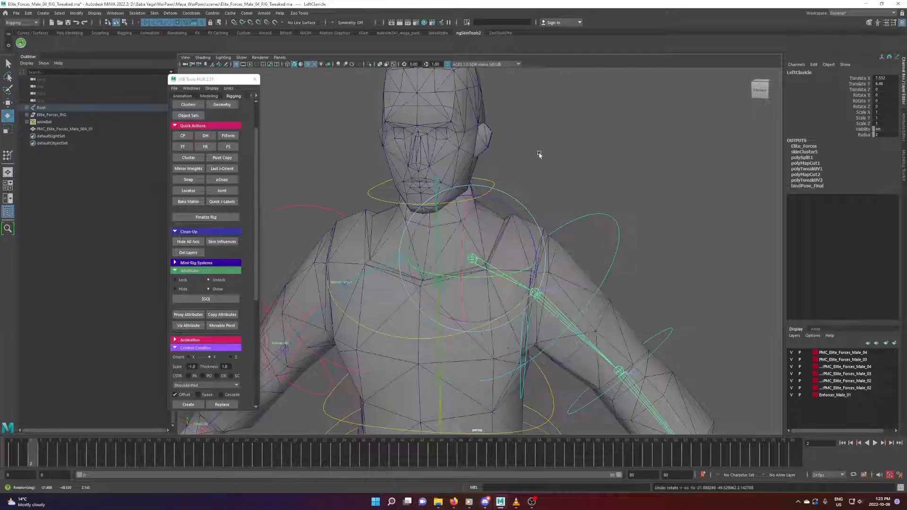
Step: Open the Paint Skin Weights Tool settings for PMC_Elite_Forces_Male_004_01 and examine the leg, spine and left arm influences
left_click(62, 129)
double_click(7, 155)
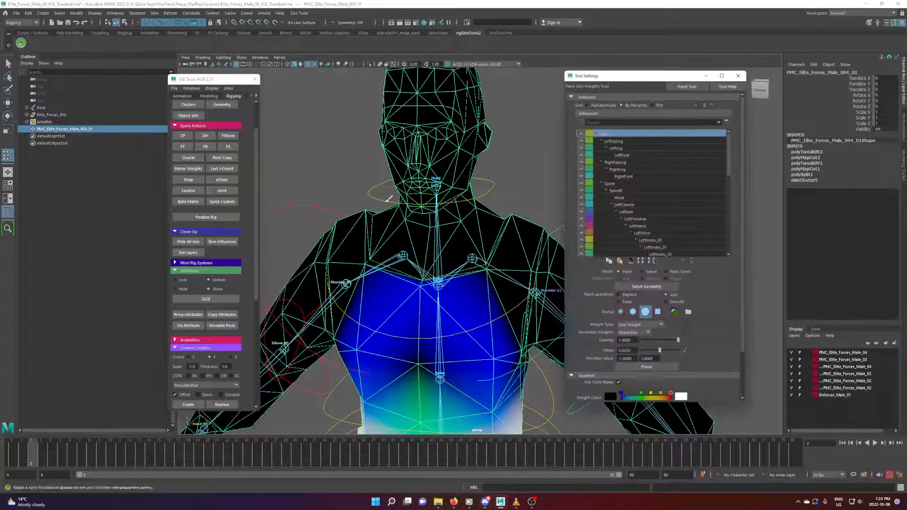
left_click(644, 141)
key("Down")
key("Down")
key("Down")
key("Down")
key("Down")
key("Down")
key("Down")
key("Down")
key("Down")
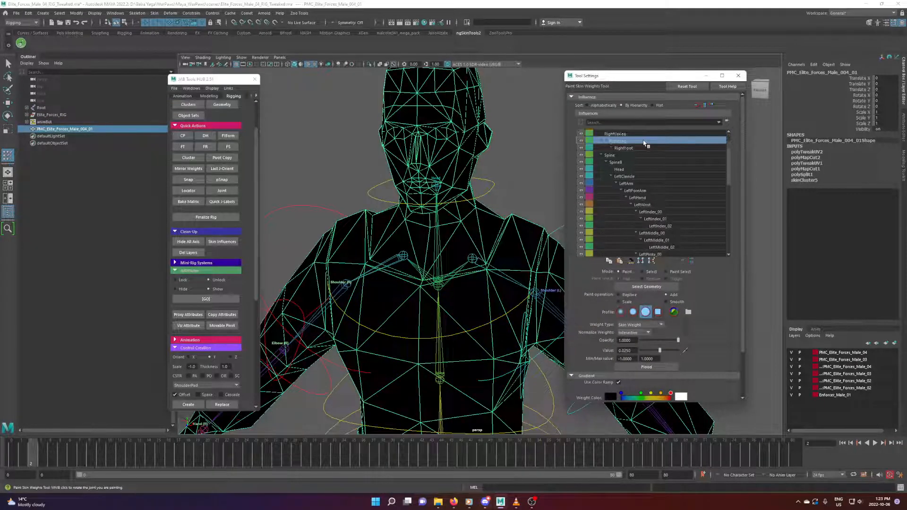
key("Up")
key("Down")
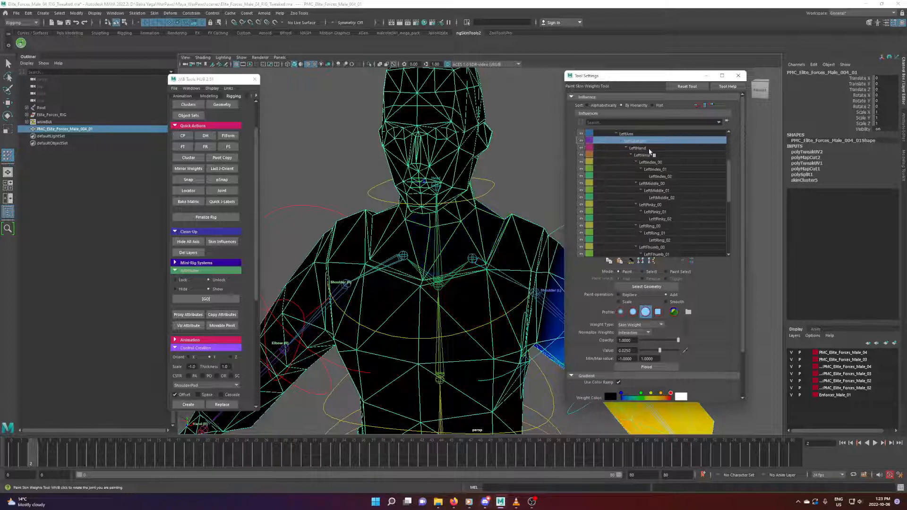
Step: Examine the skin weights of the left hand influences, going back up the hierarchy to the Head influence
key("Up")
key("Down")
key("Down")
key("Down")
key("Down")
key("Down")
key("Down")
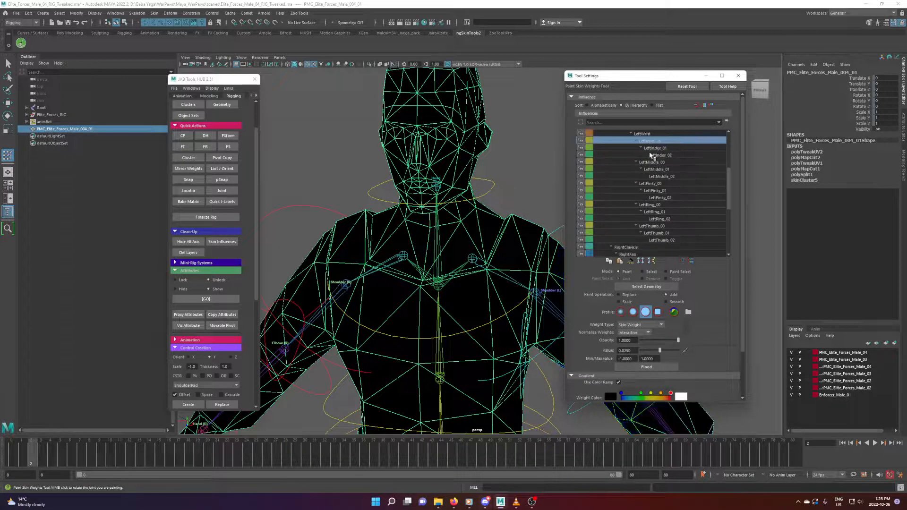
key("Up")
key("Up")
key("Up")
key("Up")
key("Up")
key("Up")
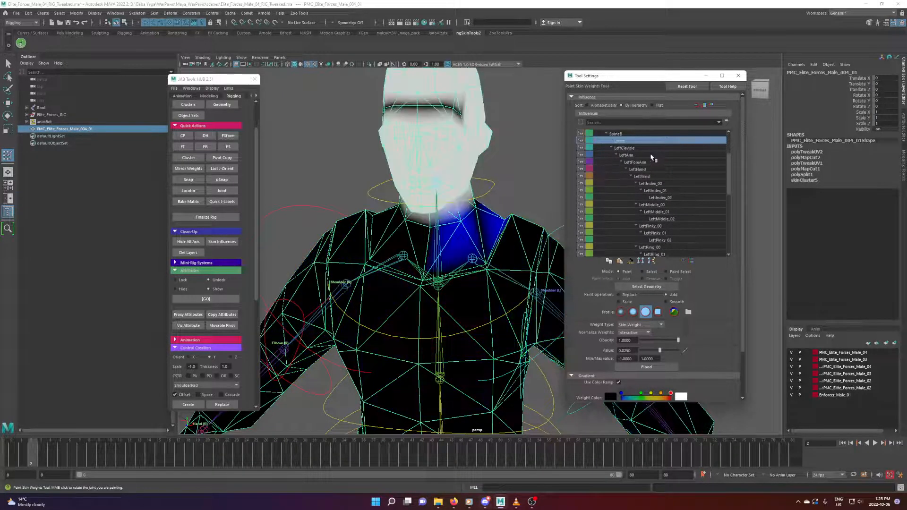
scroll(647, 190, "up", 2)
scroll(647, 198, "up", 1)
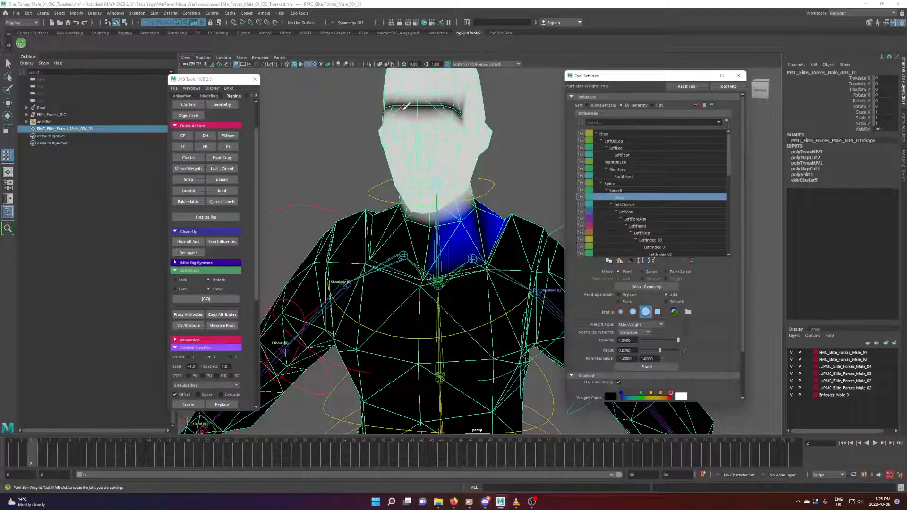
Step: Examine the skin weights of the remaining influences in hierarchy order, from the left clavicle and arm down to the right hand's fingers
key("Down")
key("Down")
key("Down")
key("Down")
key("Down")
key("Down")
key("Down")
key("Down")
key("Down")
key("Down")
key("Down")
key("Down")
key("Down")
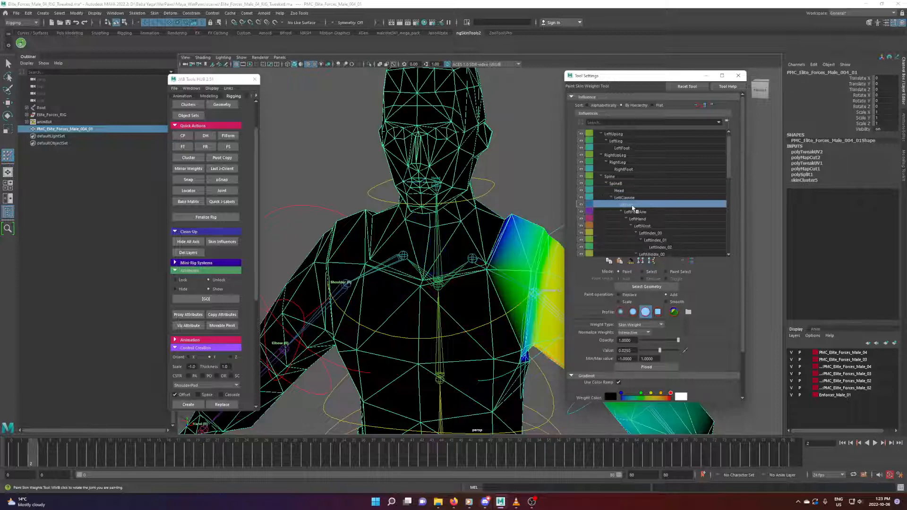
key("Down")
key("Down")
key("Down")
key("Down")
key("Down")
key("Down")
key("Down")
key("Down")
key("Down")
key("Down")
key("Down")
key("Down")
key("Down")
key("Down")
key("Down")
key("Down")
key("Down")
key("Down")
key("Down")
key("Down")
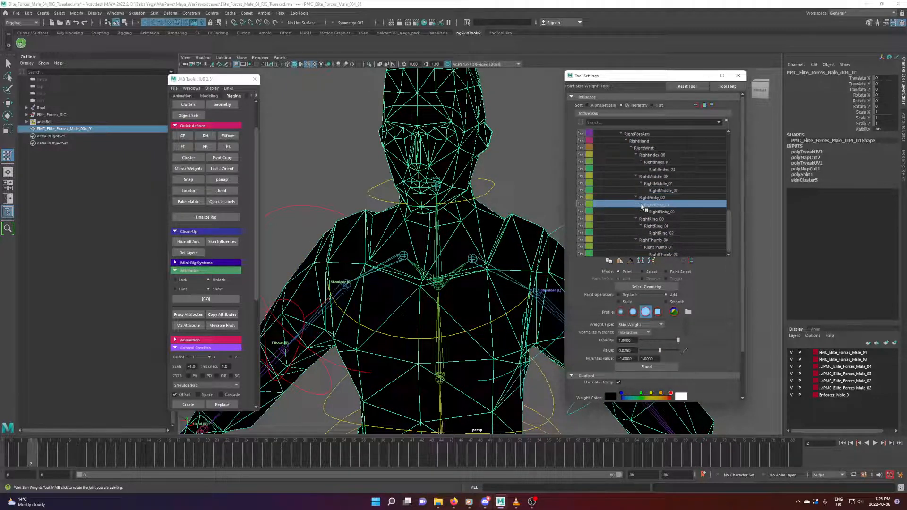
key("Down")
key("Down")
key("Down")
key("Down")
key("Down")
key("Down")
key("Down")
key("Down")
key("Down")
key("Down")
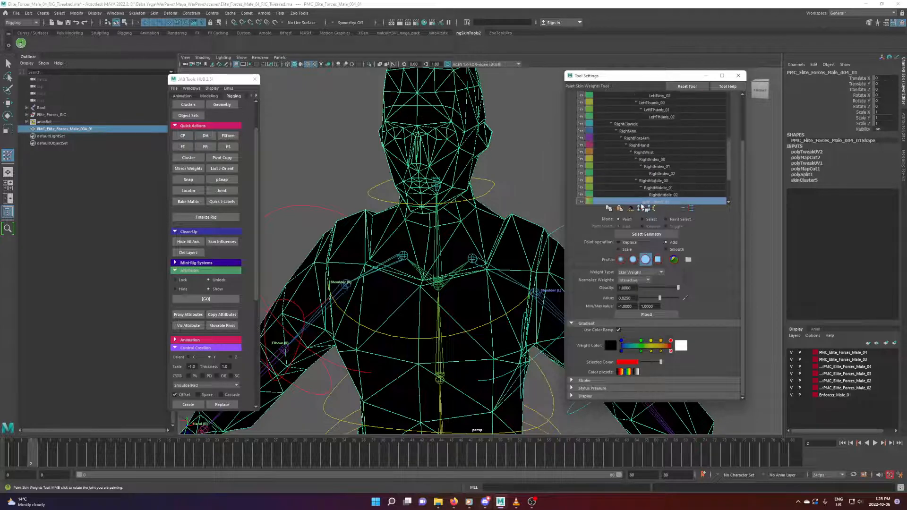
Step: Examine the skin weights of the last right-hand influences and of the topmost influence in the hierarchy
key("Down")
key("Down")
key("Down")
key("Down")
key("Down")
key("Down")
key("Down")
key("Down")
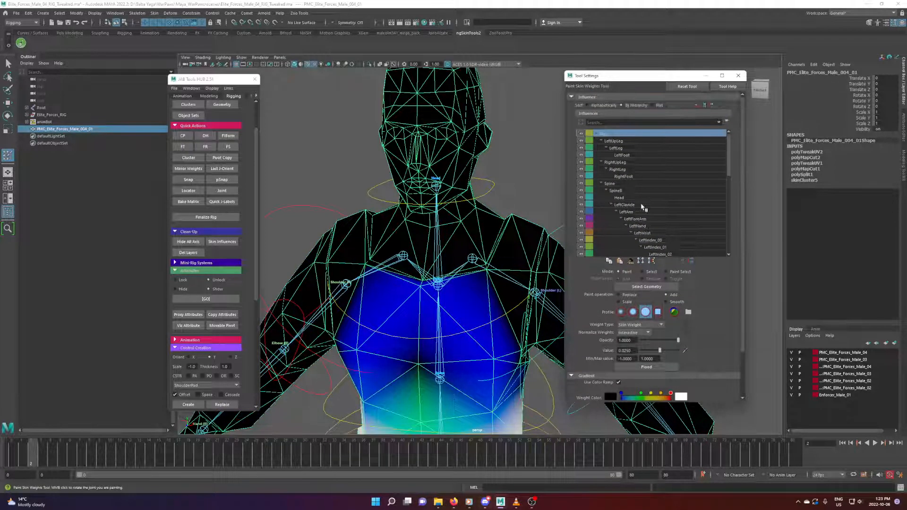
Step: Compare the Head influence with its neighbour and examine its skin weights around the neck and left collar
key("Down")
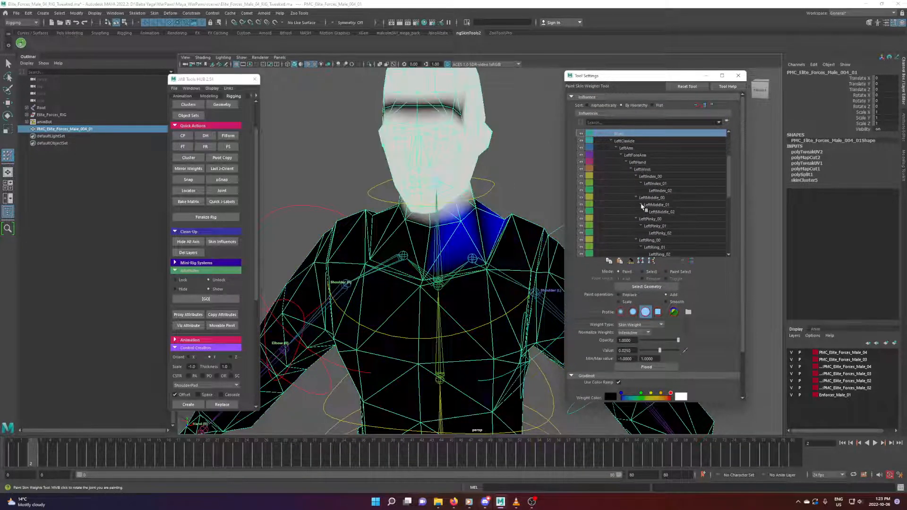
key("Up")
key("Down")
key("Up")
key("Down")
scroll(482, 243, "down", 2)
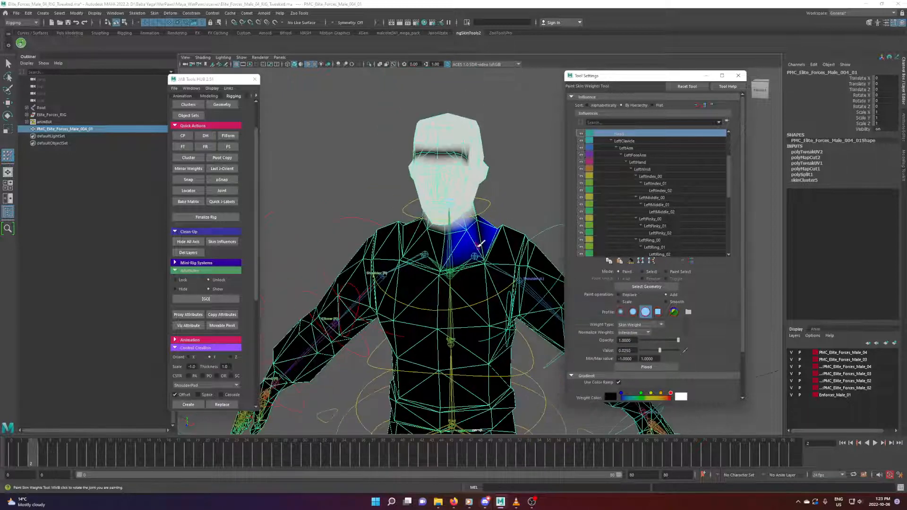
left_click_drag(486, 256, 551, 245, "alt")
scroll(495, 293, "up", 4)
left_click_drag(498, 286, 460, 294, "alt")
middle_click_drag(451, 297, 454, 254, "alt")
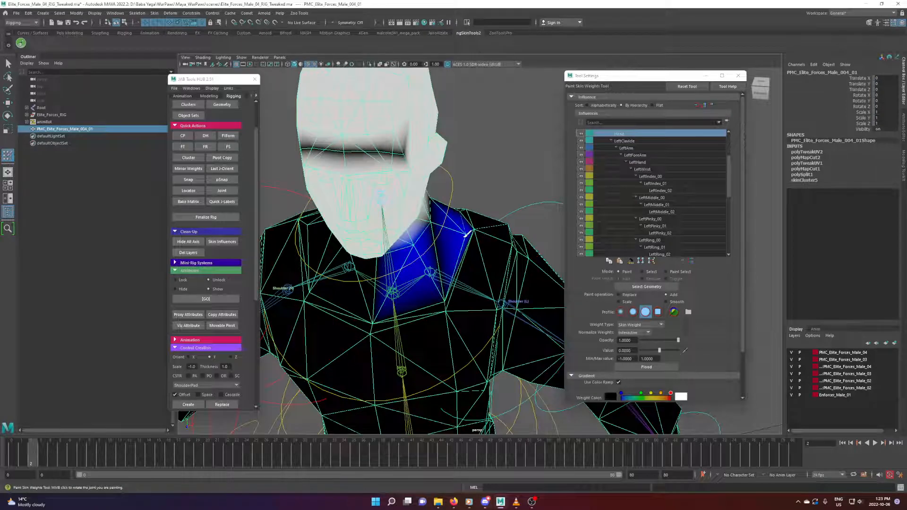
scroll(359, 305, "down", 5)
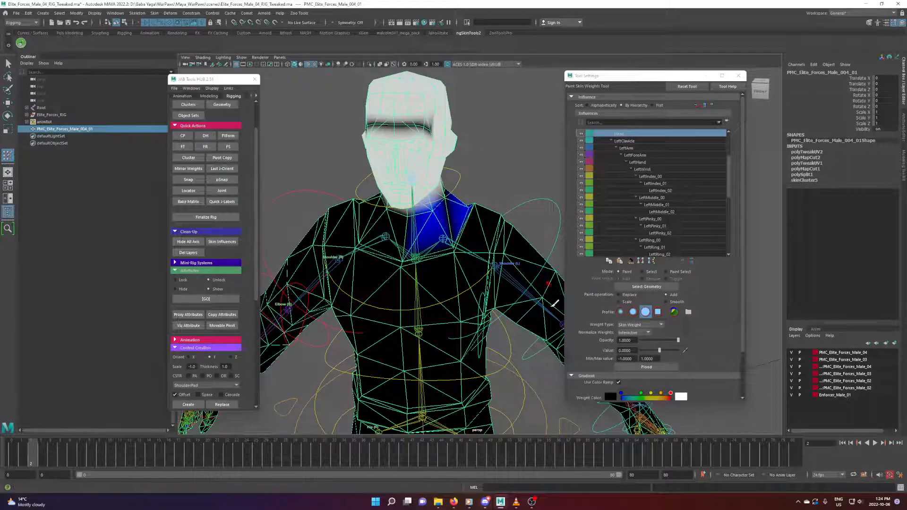
Step: Compare the LeftArm and LeftClavicle influences, examining the clavicle weights closely across the chest, neck and mouth
left_click(666, 142)
key("Down")
key("Down")
key("Down")
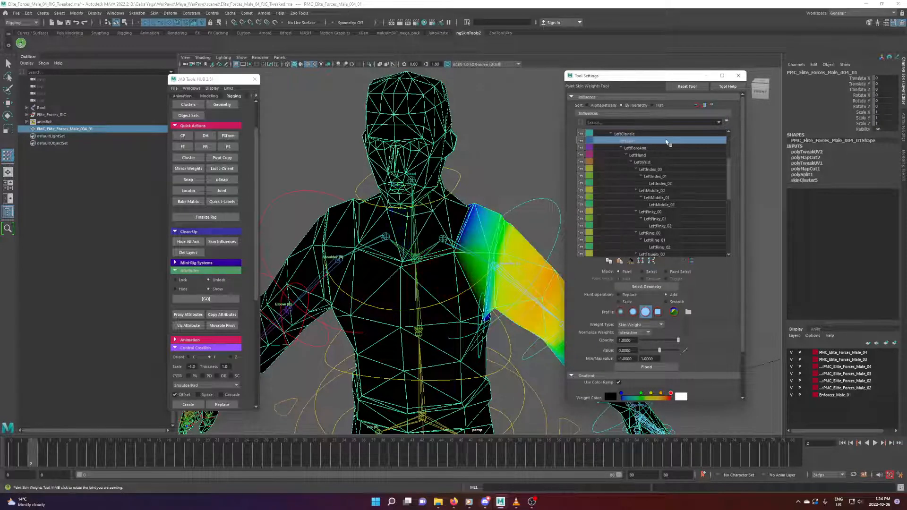
key("Up")
key("Up")
key("Up")
scroll(444, 220, "up", 3)
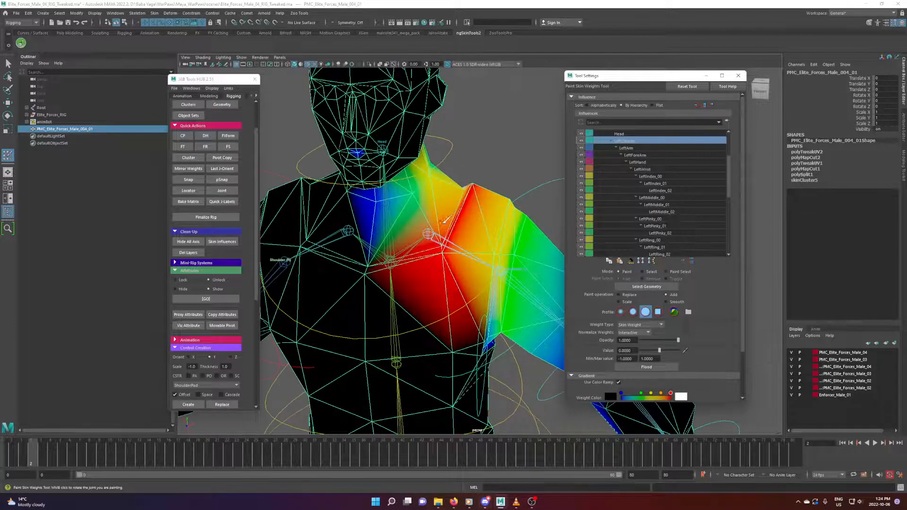
left_click_drag(419, 227, 453, 240, "alt")
right_click_drag(429, 259, 541, 247, "alt")
middle_click_drag(484, 230, 518, 280, "alt")
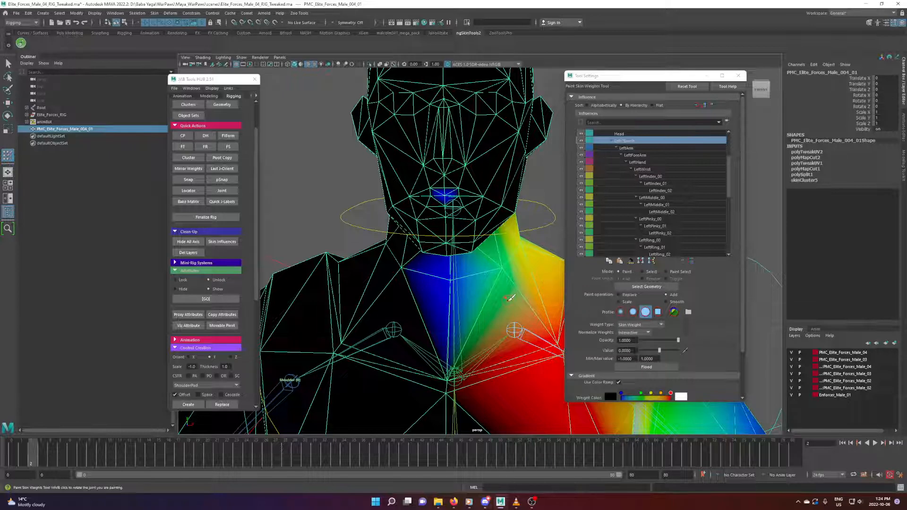
mouse_move(510, 298)
left_mouse_down("alt")
mouse_move(442, 310)
mouse_move(559, 305)
left_mouse_up("alt")
Step: Remove the stray LeftClavicle weights on the mouth with a Replace brush at value -1, and isolate the body mesh
left_click(629, 296)
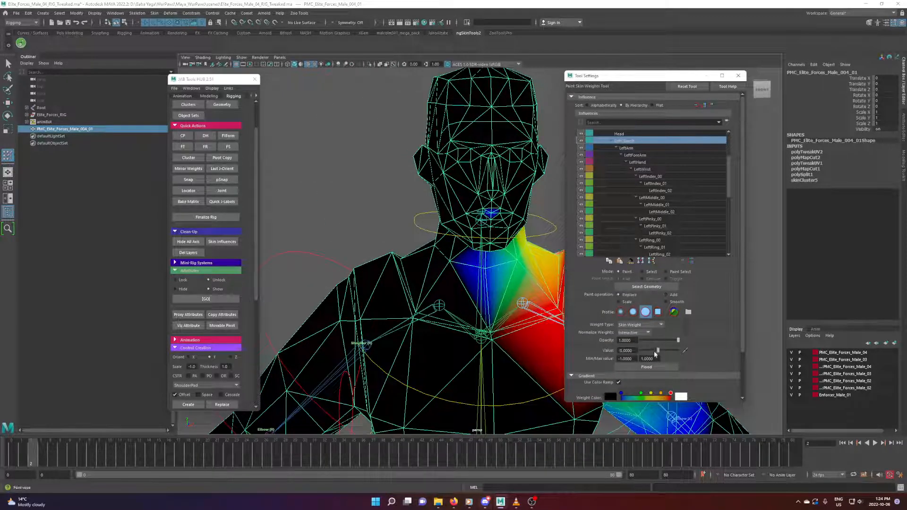
scroll(544, 309, "up", 3)
middle_click_drag(535, 265, 488, 301, "alt")
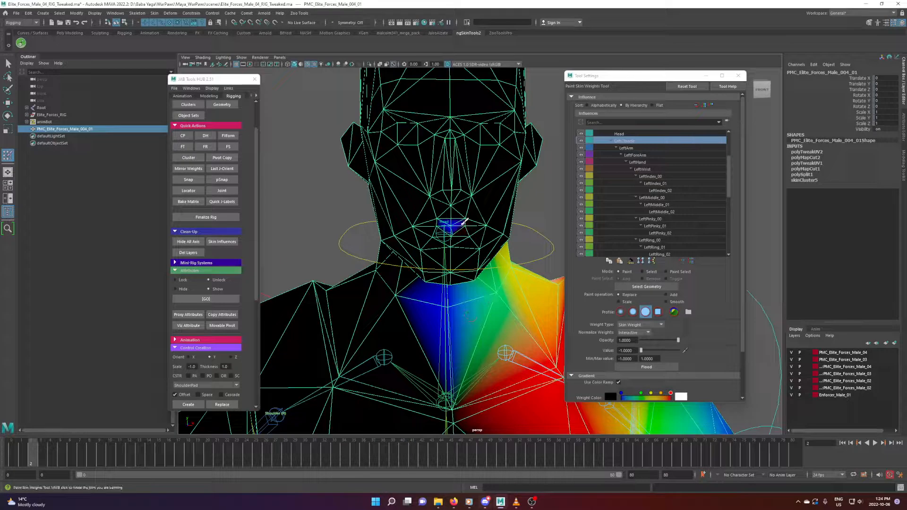
left_click(659, 149)
left_click(657, 143)
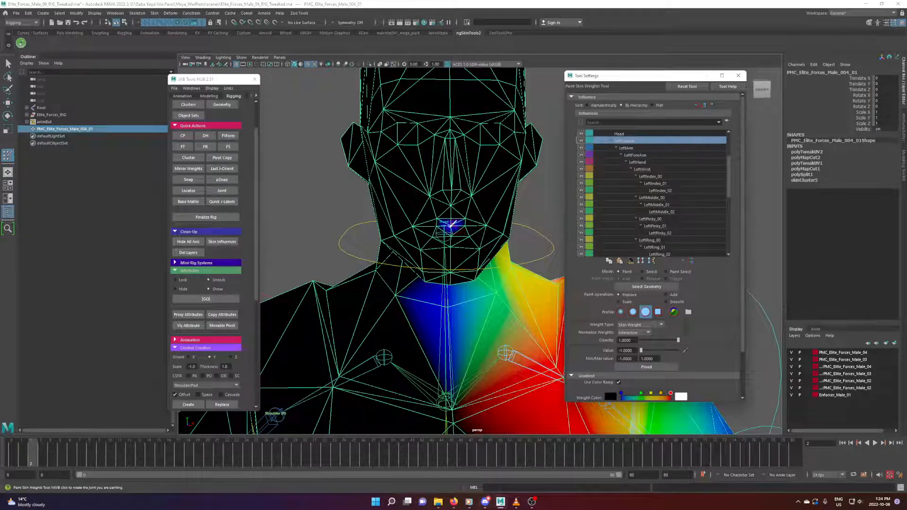
key("ctrl+1")
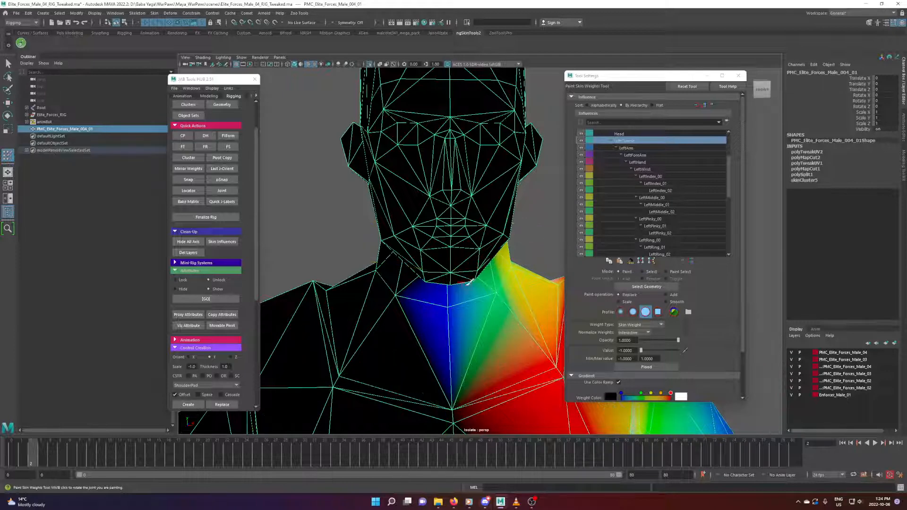
key("f")
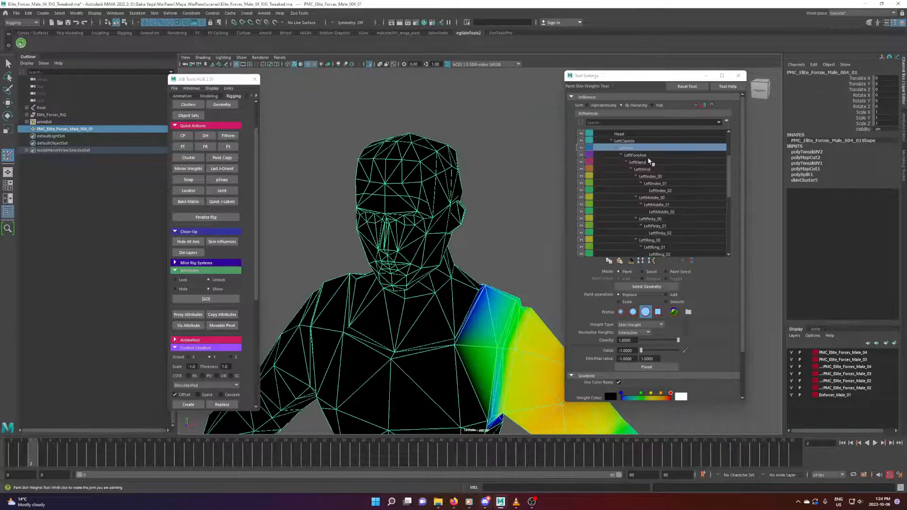
Step: Examine the isolated mesh's skin weights from the left forearm down to the right thumb and back up to the topmost influence
left_click(654, 155)
scroll(654, 156, "down", 4)
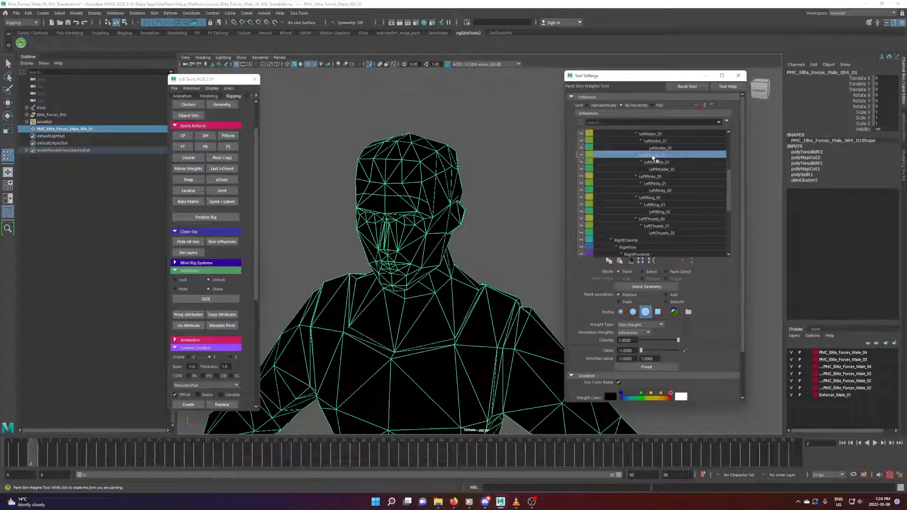
key("Down")
key("Down")
key("Down")
key("Down")
key("Down")
key("Down")
key("Down")
key("Down")
key("Down")
key("Down")
key("Down")
key("Down")
key("Down")
key("Down")
key("Down")
key("Down")
key("Down")
key("Down")
key("Down")
key("Down")
key("Up")
key("Up")
key("Up")
key("Up")
key("Up")
key("Up")
key("Up")
key("Up")
key("Up")
key("Up")
key("Up")
key("Up")
key("Up")
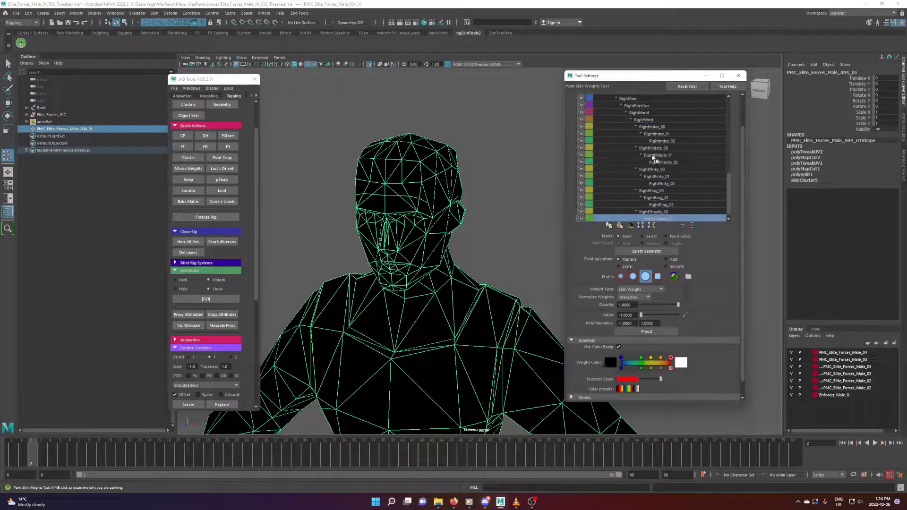
key("Up")
key("Up")
key("Up")
key("Up")
key("Up")
key("Up")
key("Up")
key("Up")
key("Up")
key("Up")
key("Up")
key("Up")
key("Up")
key("Up")
key("Up")
key("Up")
key("Up")
key("Up")
key("Up")
key("Up")
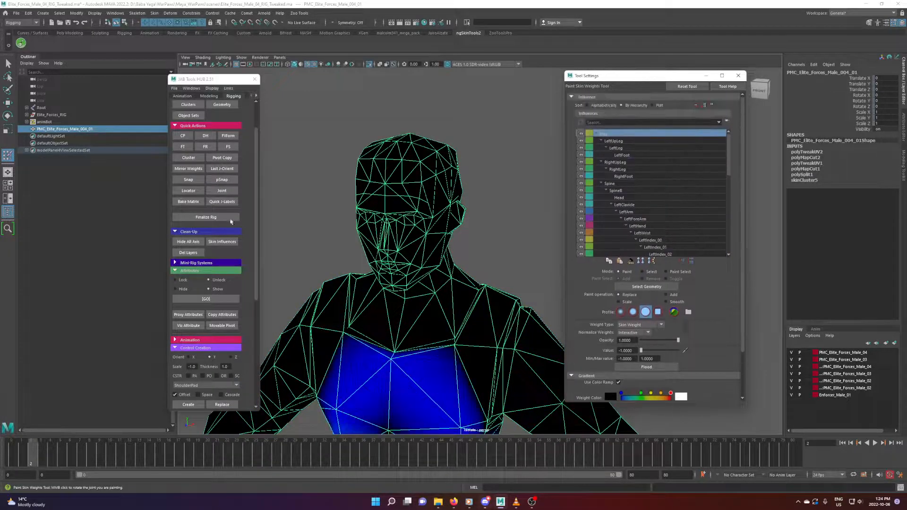
Step: Leave weight painting and reselect the body mesh PMC_Elite_Forces_Male_004_01 in a full-figure view
key("q")
left_click(473, 218)
scroll(454, 208, "down", 5)
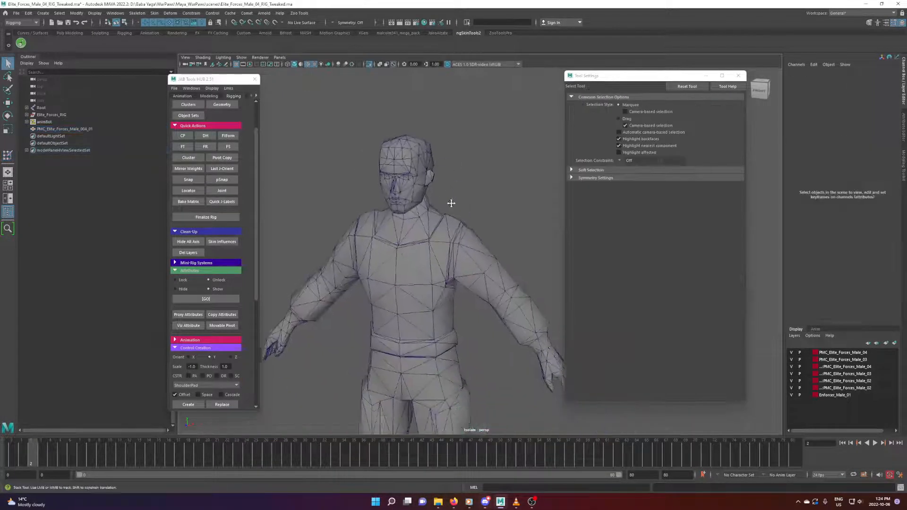
left_click(472, 250)
middle_click_drag(478, 270, 477, 240, "alt")
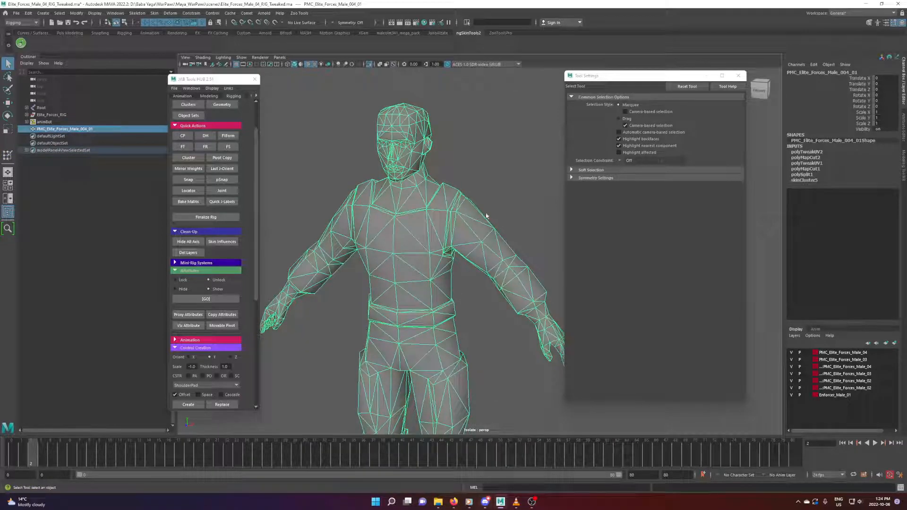
left_click_drag(486, 216, 498, 334, "alt")
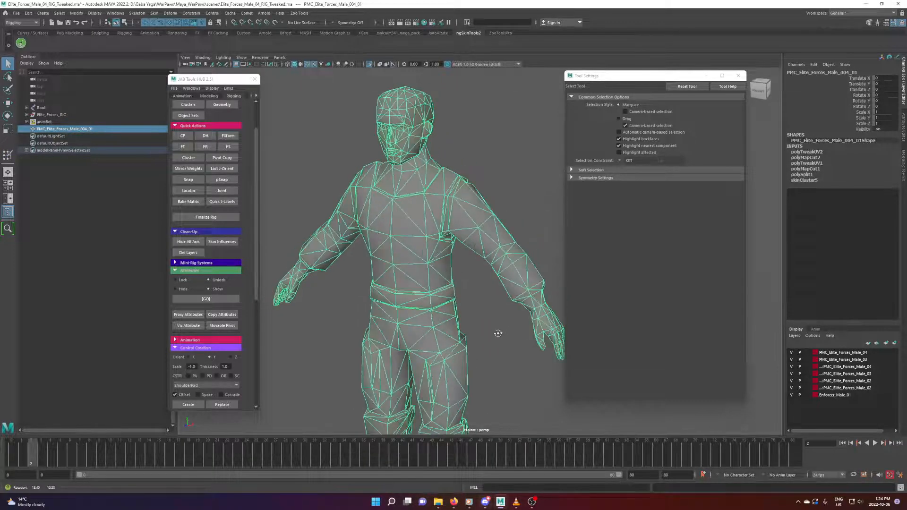
Step: Open the attributes of the body mesh's skinCluster5 and examine its smooth skin settings, including Max Influences
left_click(903, 131)
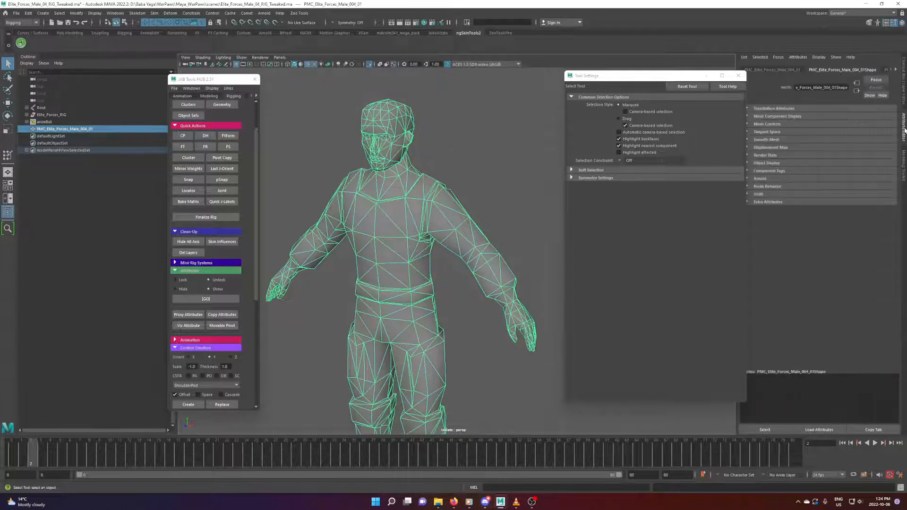
left_click(897, 70)
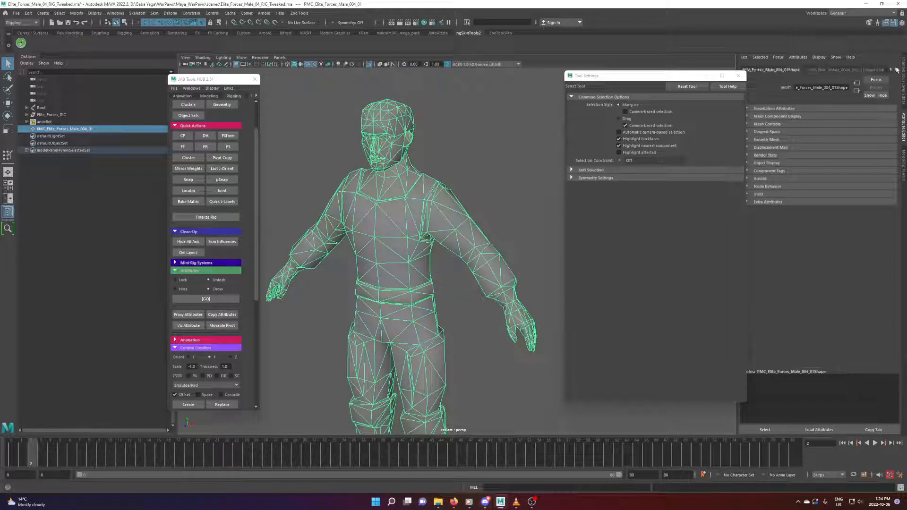
left_click(897, 70)
left_click(896, 70)
left_click(897, 70)
left_click(896, 70)
left_click(879, 70)
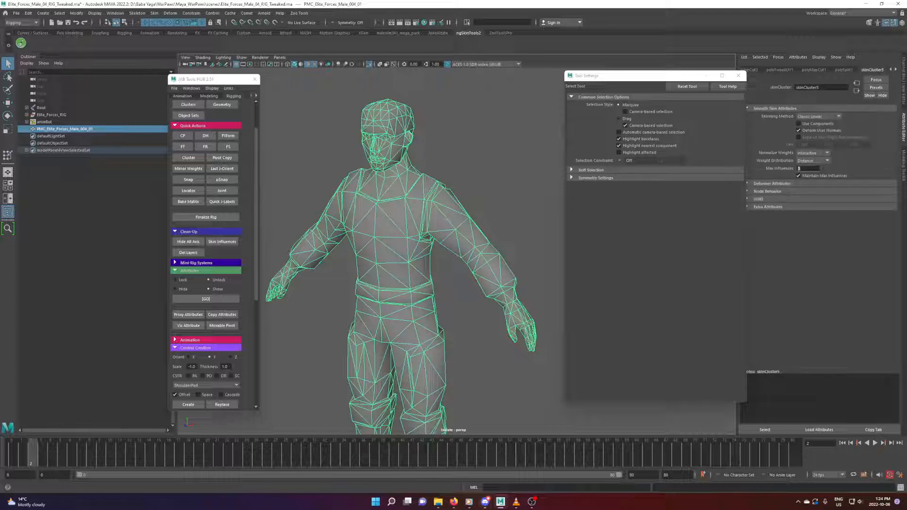
left_click(530, 173)
left_click(450, 217)
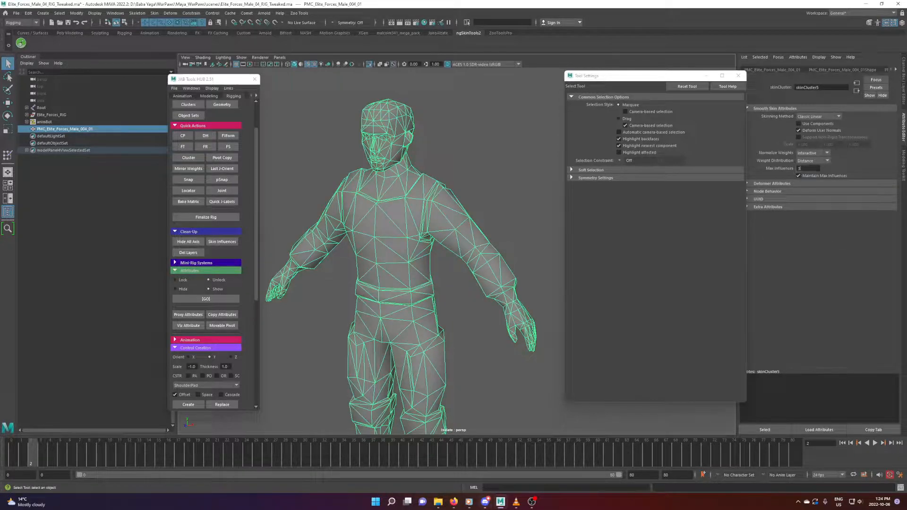
left_click(464, 145)
left_click(434, 199)
Step: Reopen the Paint Skin Weights Tool and examine the influences from the legs and spine down to the LeftHand
left_click(8, 157)
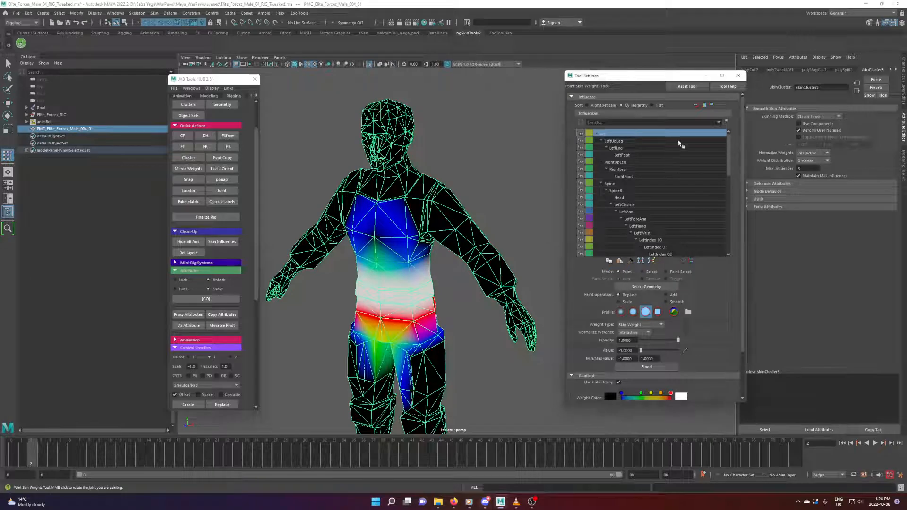
left_click(679, 142)
scroll(679, 143, "down", 1)
left_click(679, 143)
scroll(678, 142, "down", 1)
left_click(679, 143)
scroll(679, 143, "down", 2)
left_click(679, 143)
key("Down")
key("Down")
key("Down")
key("Down")
key("Down")
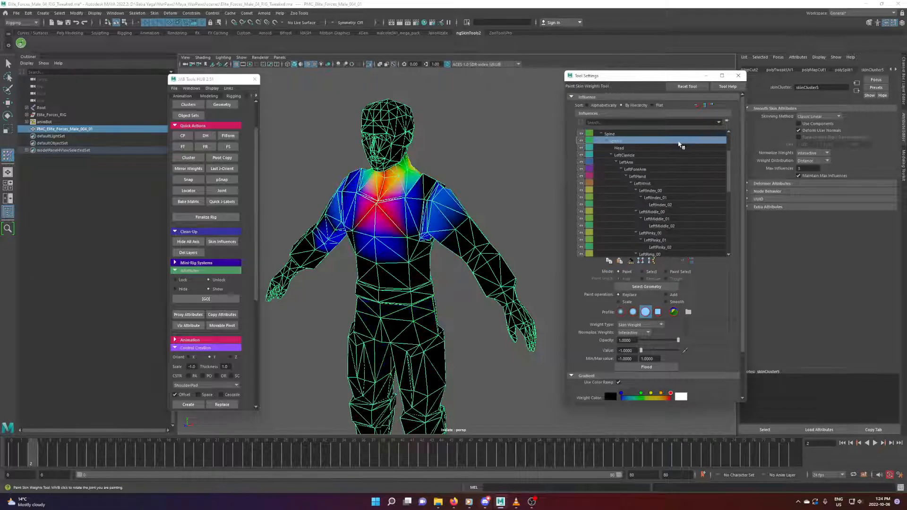
key("Up")
key("Down")
key("Down")
key("Down")
key("Down")
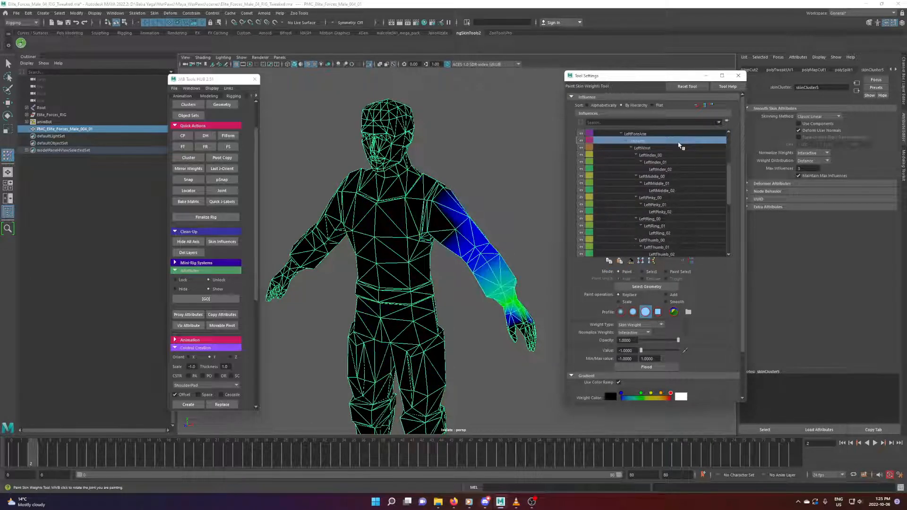
Step: Exit weight painting, reselect the body mesh and display its channels and input nodes
key("q")
left_click(495, 117)
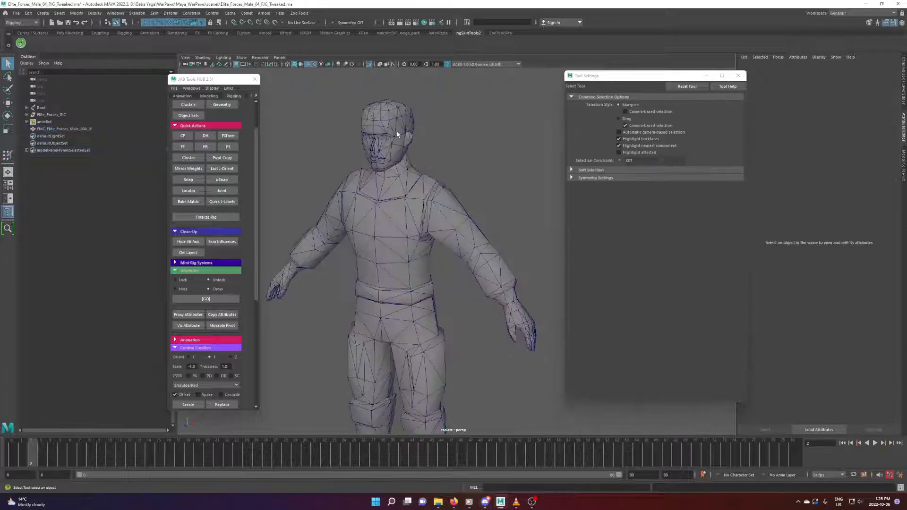
left_click(404, 136)
left_click(904, 85)
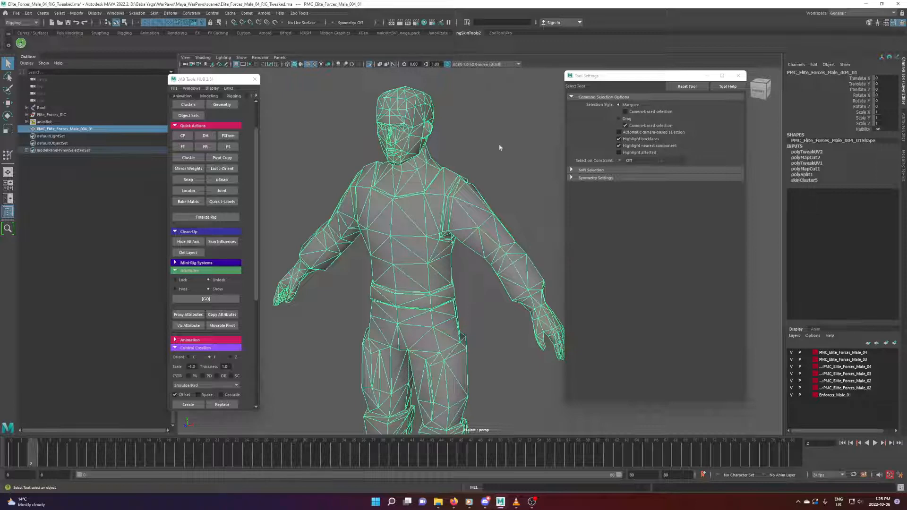
left_click(536, 150)
left_click(478, 196)
Step: Enable the Non-Deform option for Clean File in the JAB Tools baking section, keeping the body mesh selected
left_click(257, 96)
left_click(246, 97)
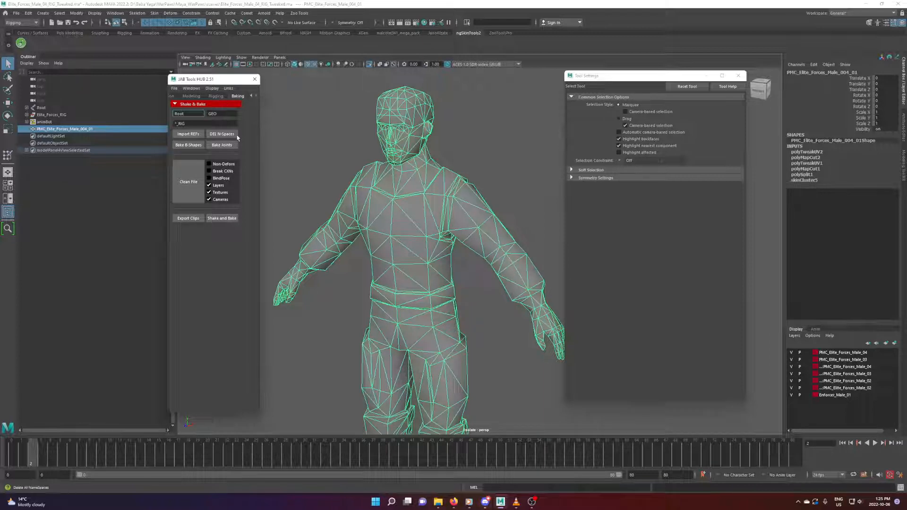
left_click(208, 164)
left_click(363, 107)
left_click(402, 116)
Step: Delete all non-deformer history in the scene and inspect the body mesh's upper half
left_click(29, 13)
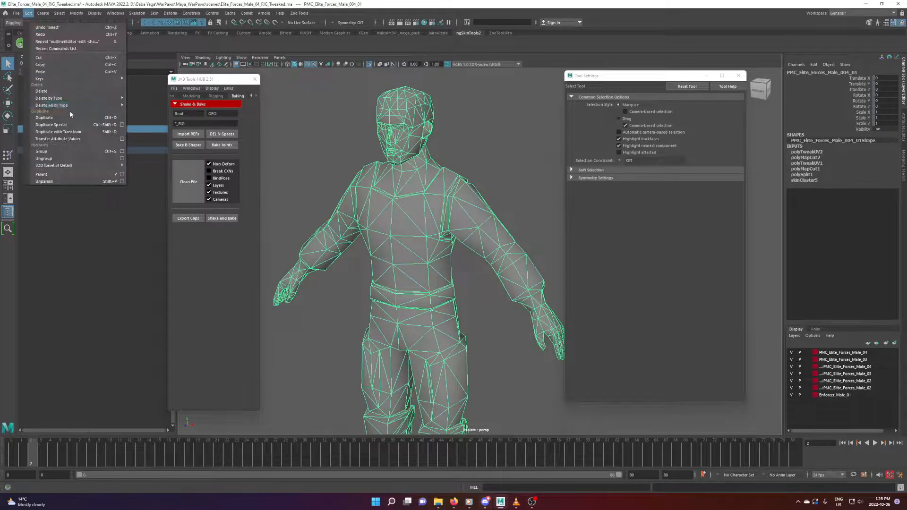
mouse_move(71, 105)
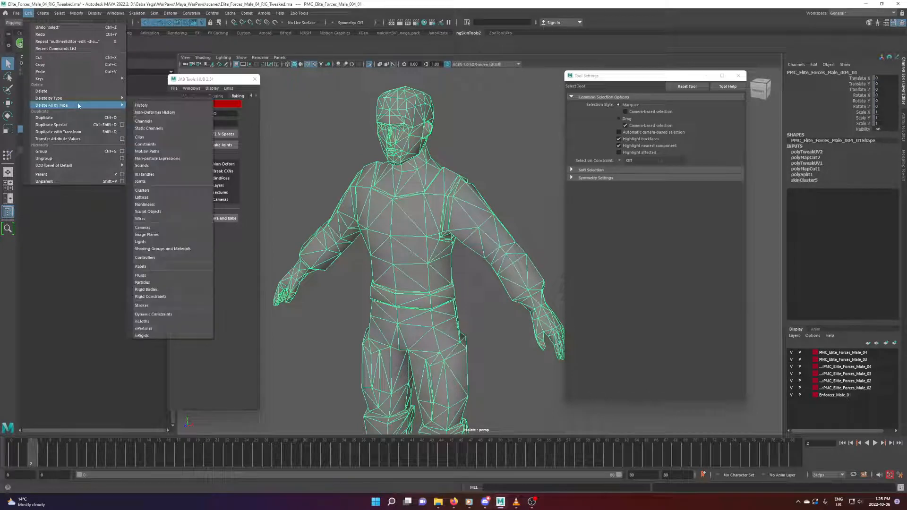
left_click(182, 112)
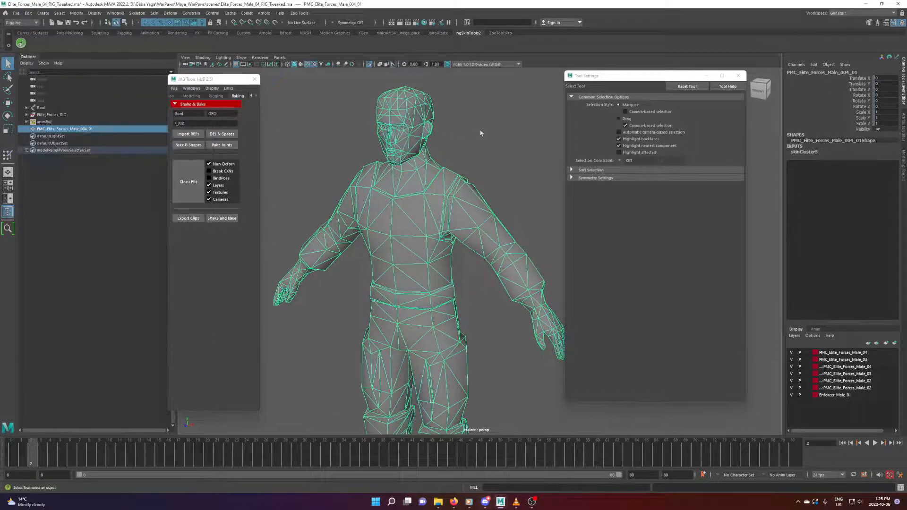
scroll(509, 237, "down", 3)
mouse_move(508, 236)
left_mouse_down("alt")
mouse_move(505, 215)
mouse_move(514, 233)
left_mouse_up("alt")
scroll(445, 249, "up", 3)
middle_click_drag(445, 249, 478, 313, "alt")
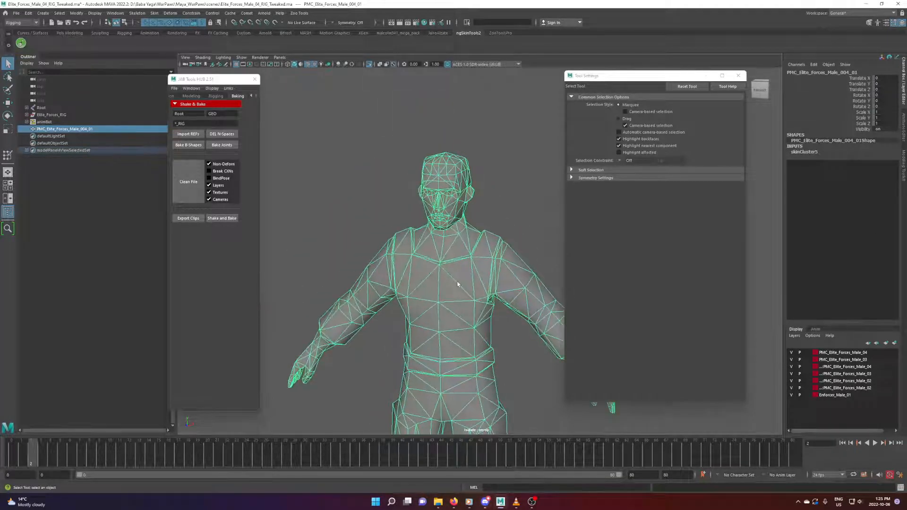
scroll(436, 236, "up", 2)
left_click_drag(449, 221, 480, 206, "alt")
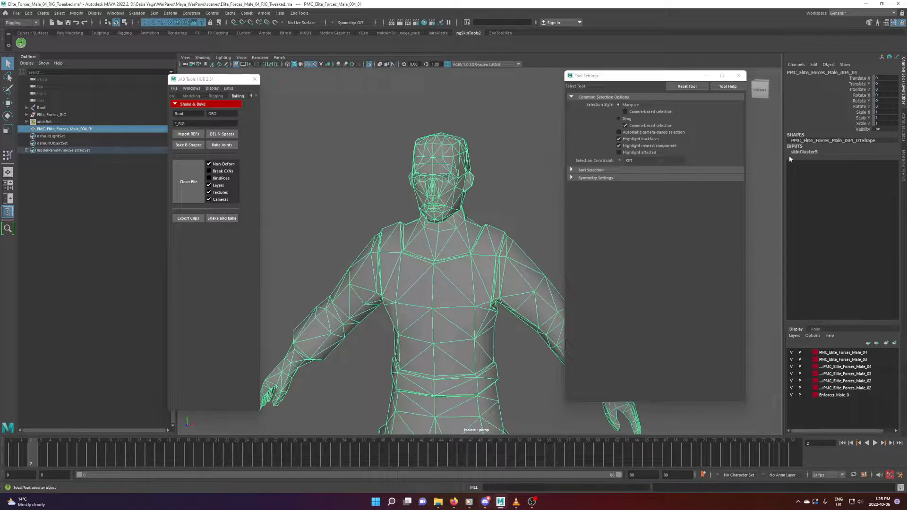
Step: Switch from the Rigging to the Modeling menu set
left_click(490, 162)
left_click(21, 23)
left_click(24, 31)
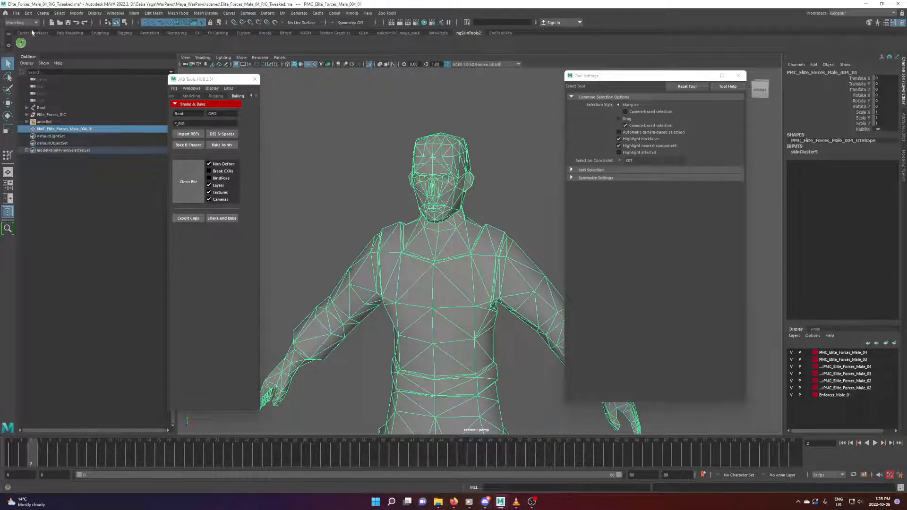
Step: Check the body mesh's UV layout in the UV Editor and close the editor
left_click(283, 13)
left_click(298, 28)
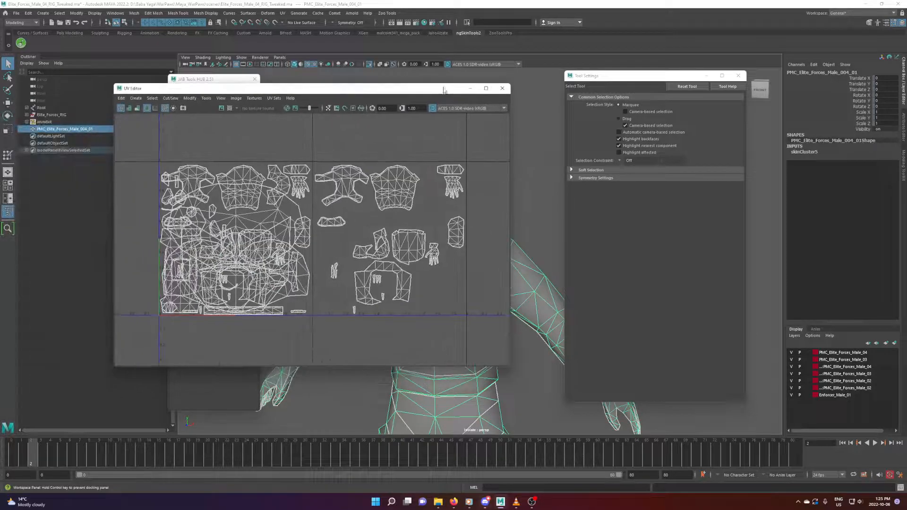
left_click(502, 88)
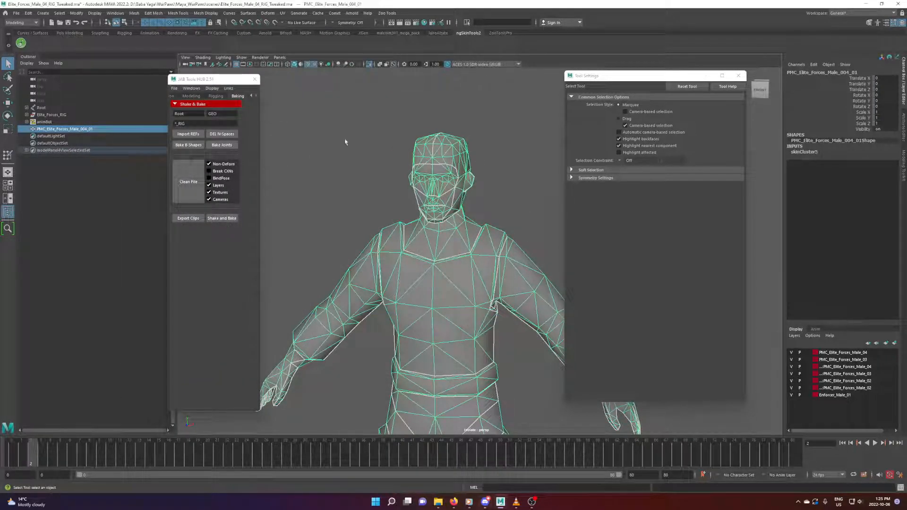
Step: Reselect the body mesh and initialize its skinning layers in ngSkinTools
left_click(345, 142)
left_click(438, 152)
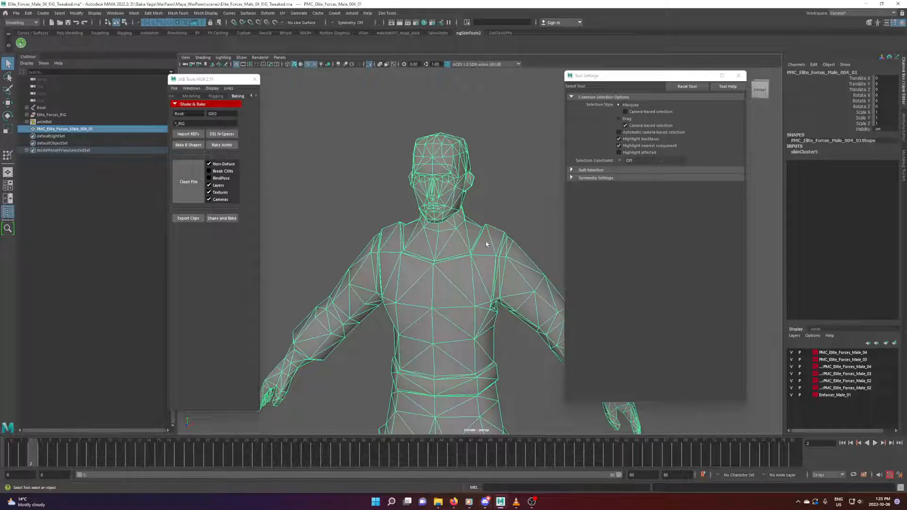
middle_click_drag(487, 244, 491, 211, "alt")
left_click_drag(491, 211, 482, 209, "alt")
left_click(486, 182)
left_click(443, 182)
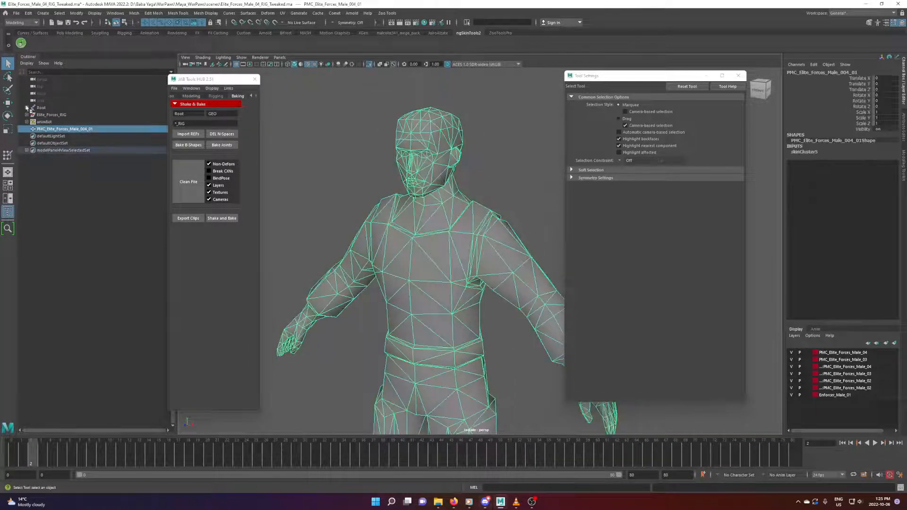
left_click(21, 43)
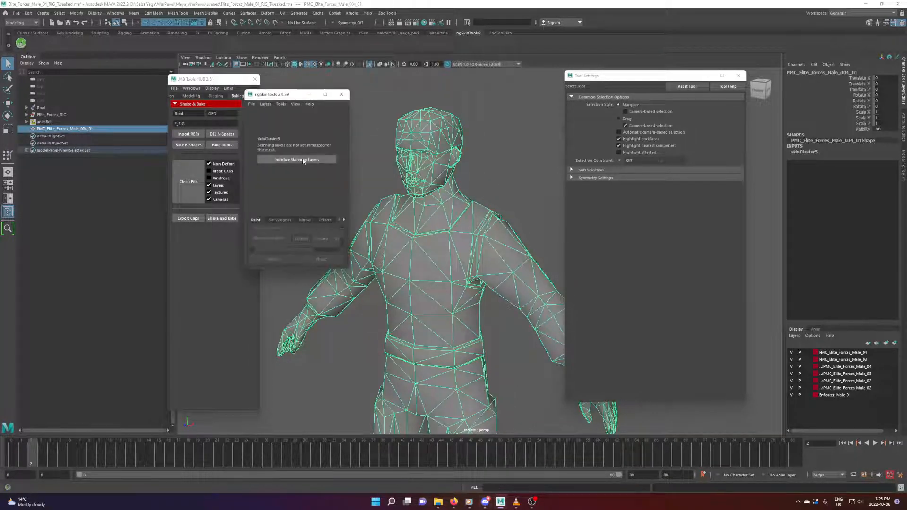
left_click(279, 160)
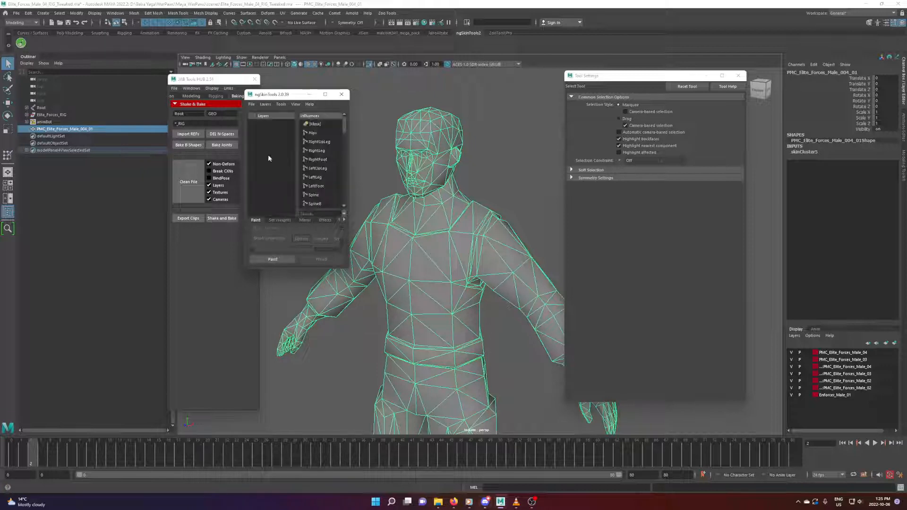
Step: Export the body mesh's skinning layers to the Desktop as a JSON file named Elite_Body_02
left_click(252, 104)
left_click(279, 128)
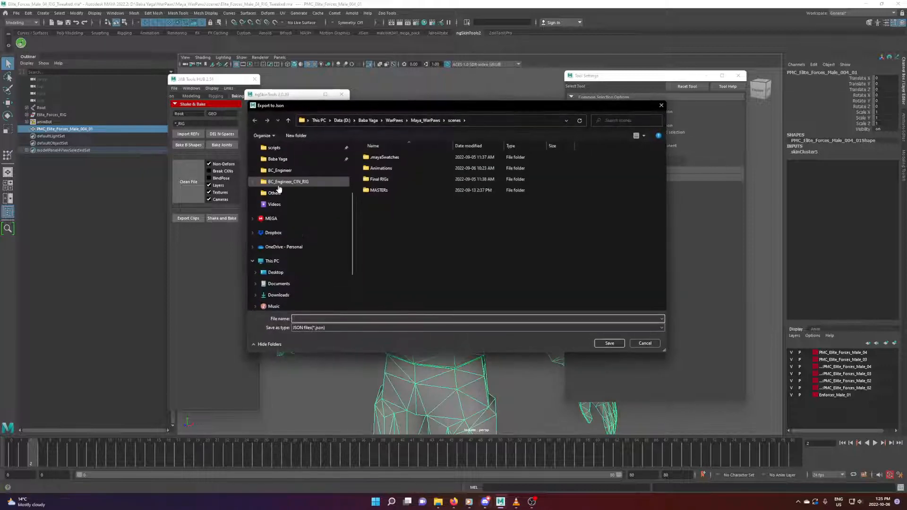
scroll(279, 189, "up", 3)
left_click(275, 162)
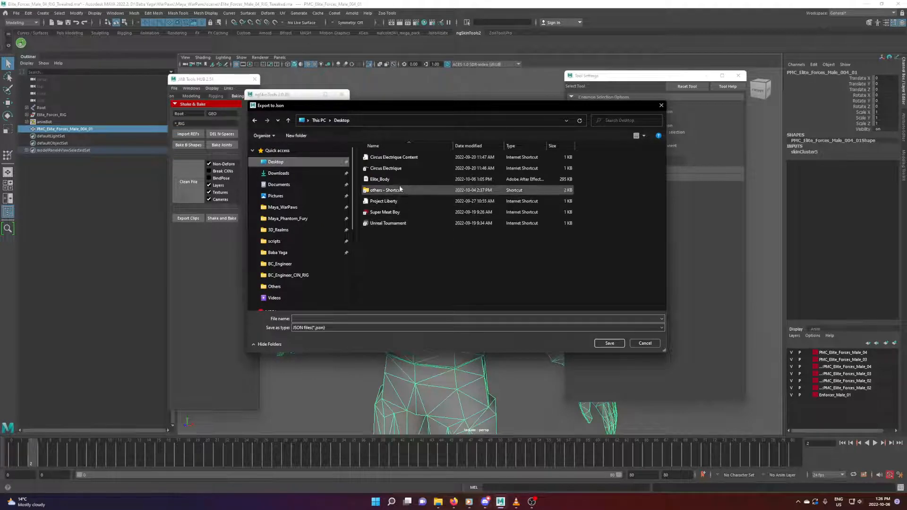
left_click(380, 179)
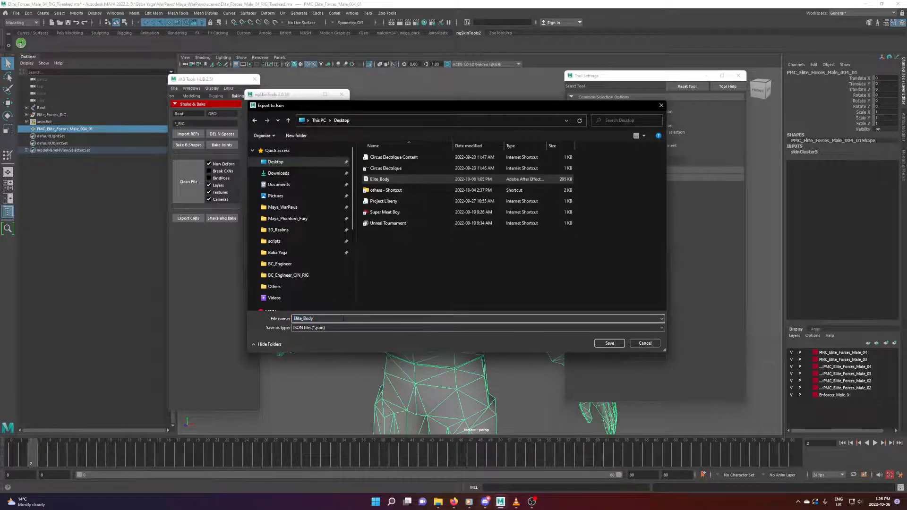
left_click(344, 318)
type("_02")
left_click(609, 343)
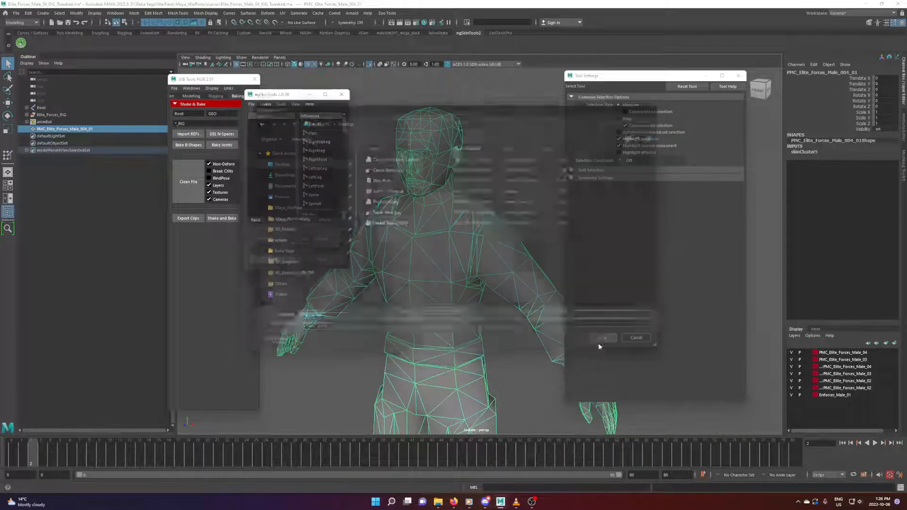
Step: Open the scene Elite_Forces_Male_04_RIG_Tweaked_02.ma without saving the current one, and select its body mesh
scroll(492, 213, "down", 2)
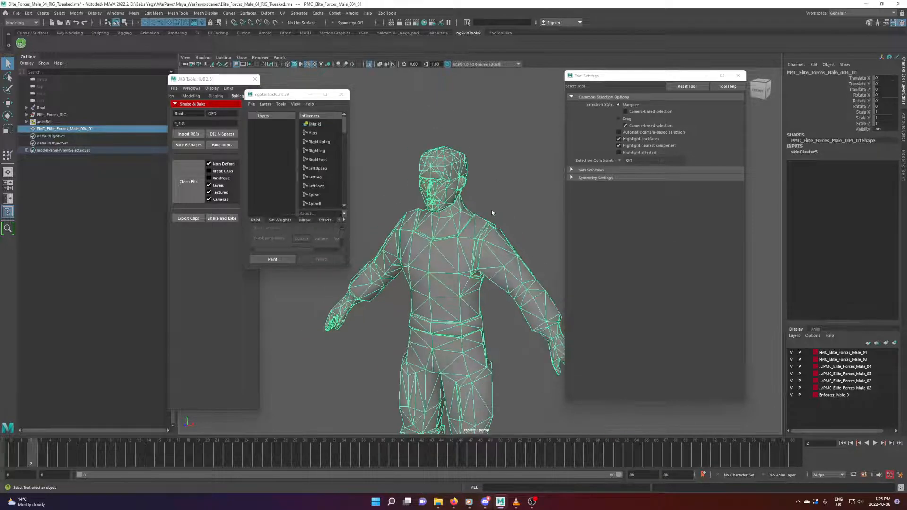
left_click_drag(493, 220, 465, 183, "alt")
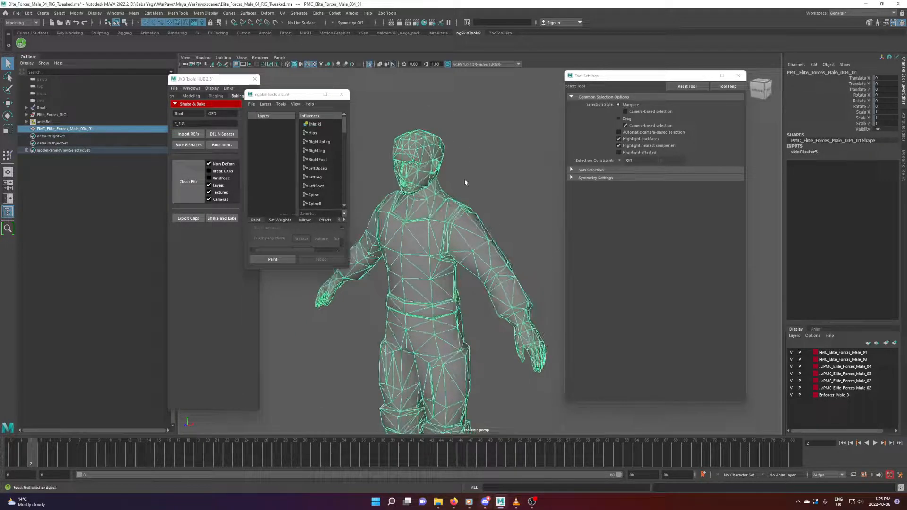
key("ctrl+o")
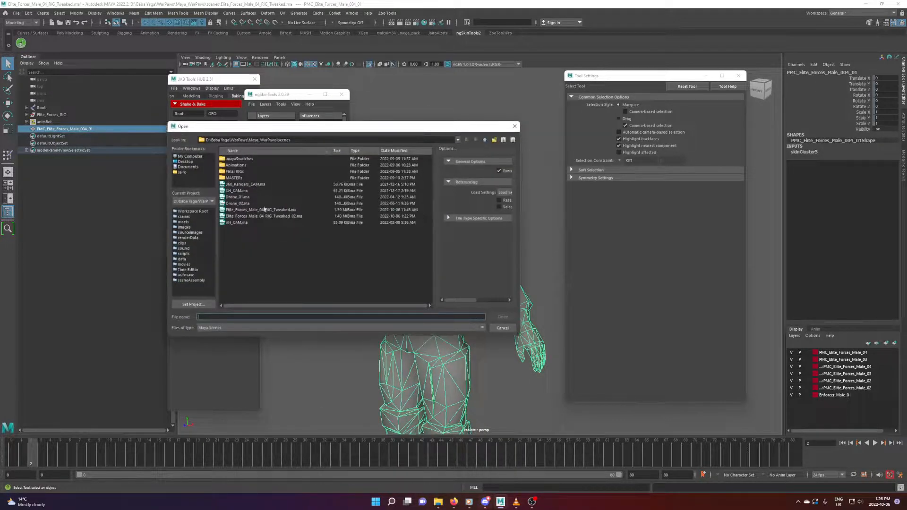
left_click(265, 216)
left_click(502, 317)
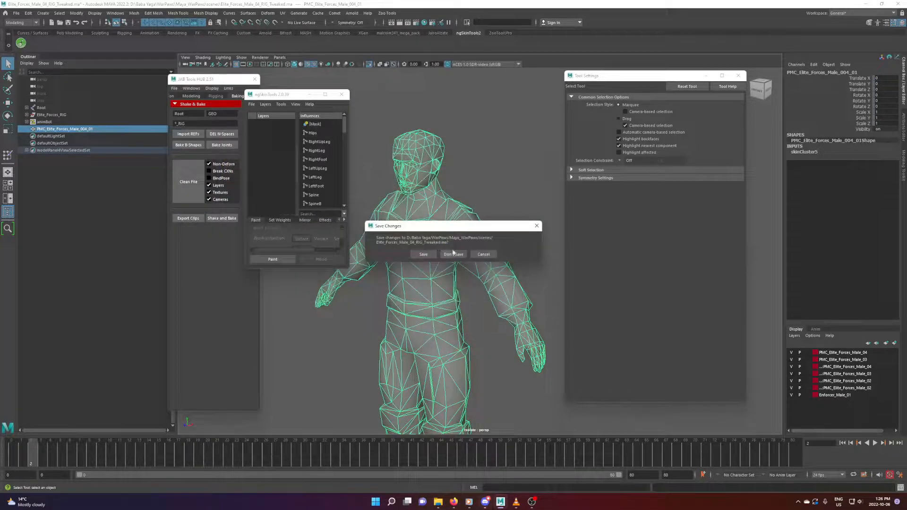
left_click(495, 181)
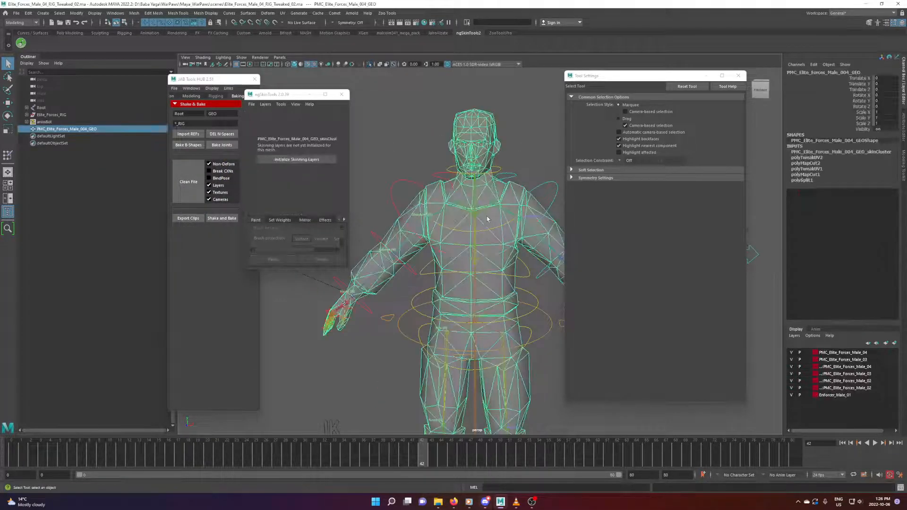
Step: Try to initialize skinning layers on this rig's body mesh and import layers from JSON
left_click_drag(495, 181, 443, 175, "alt")
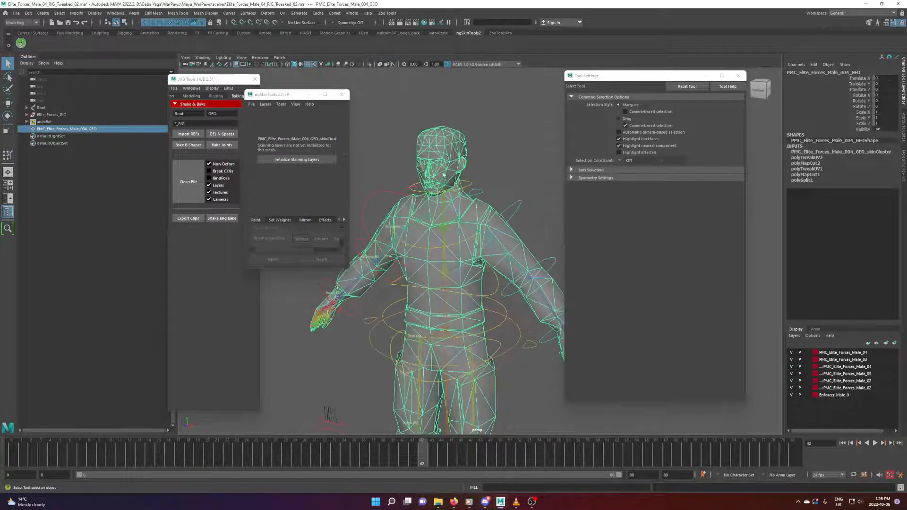
left_click(281, 160)
left_click(252, 104)
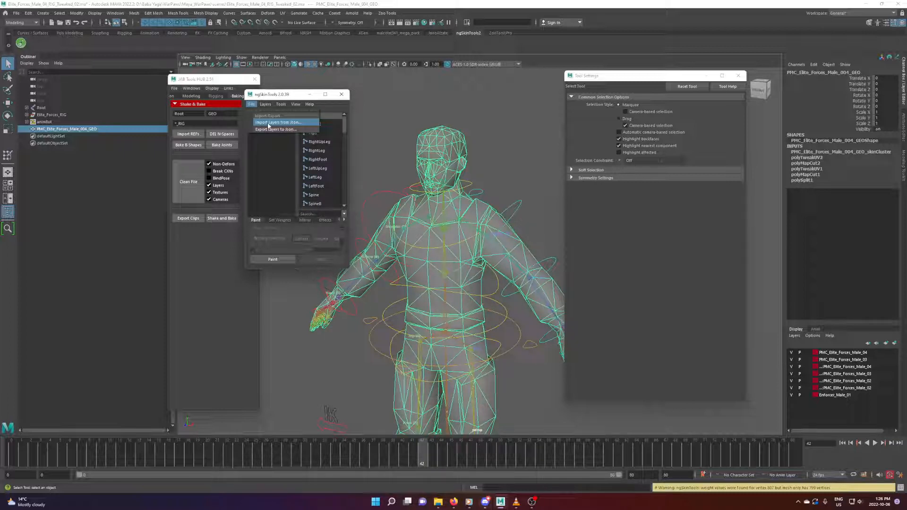
left_click(269, 123)
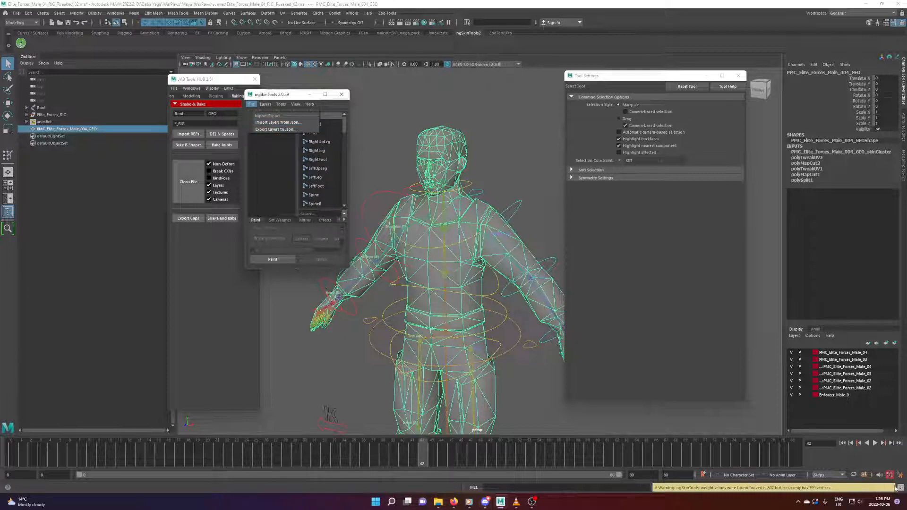
Step: Examine the ngSkinTools import warnings in the script editor's output and close the editor
left_click(900, 488)
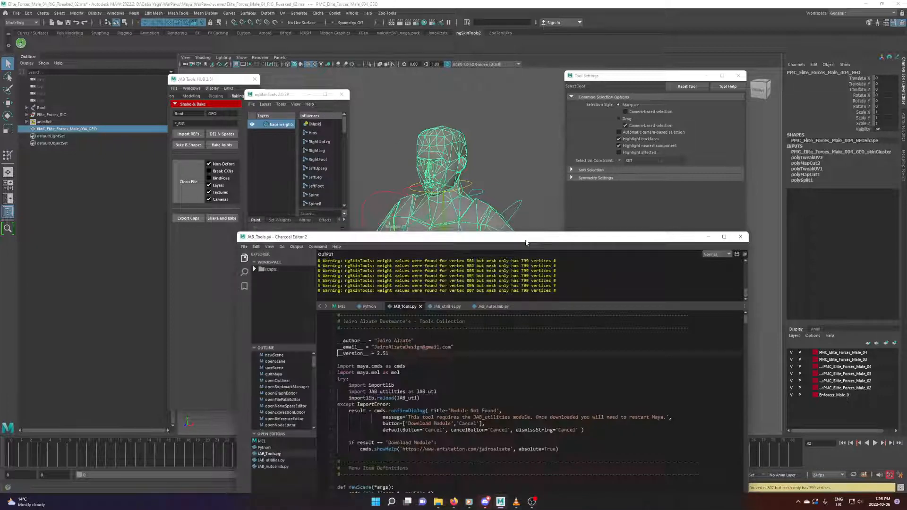
left_click_drag(533, 241, 505, 198)
left_click_drag(523, 248, 355, 248)
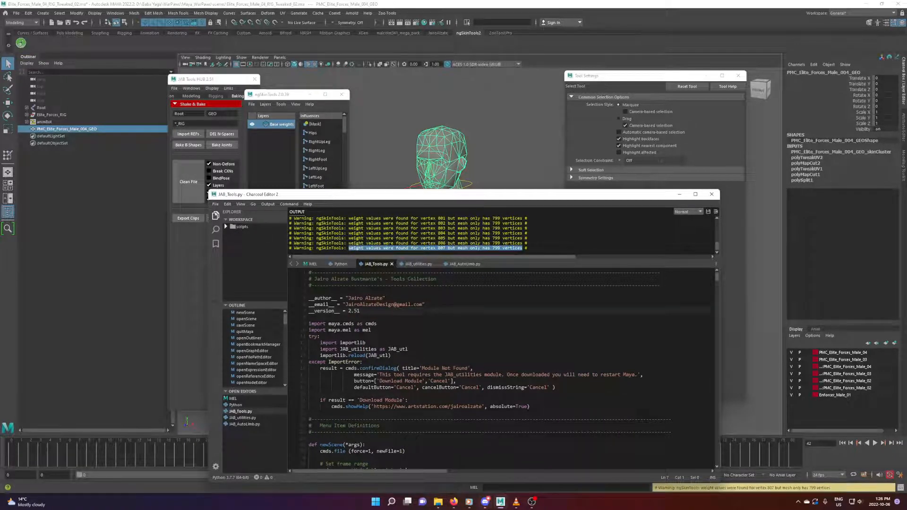
left_click(352, 248)
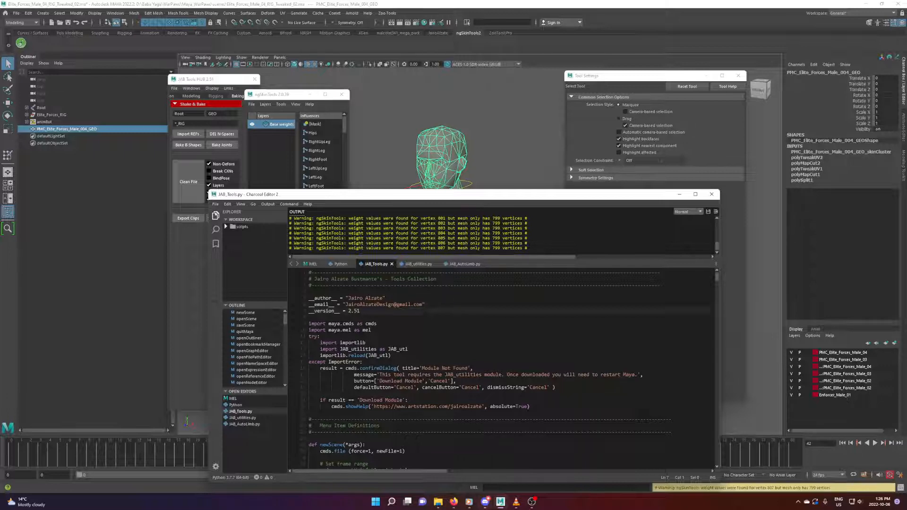
left_click_drag(527, 248, 404, 248)
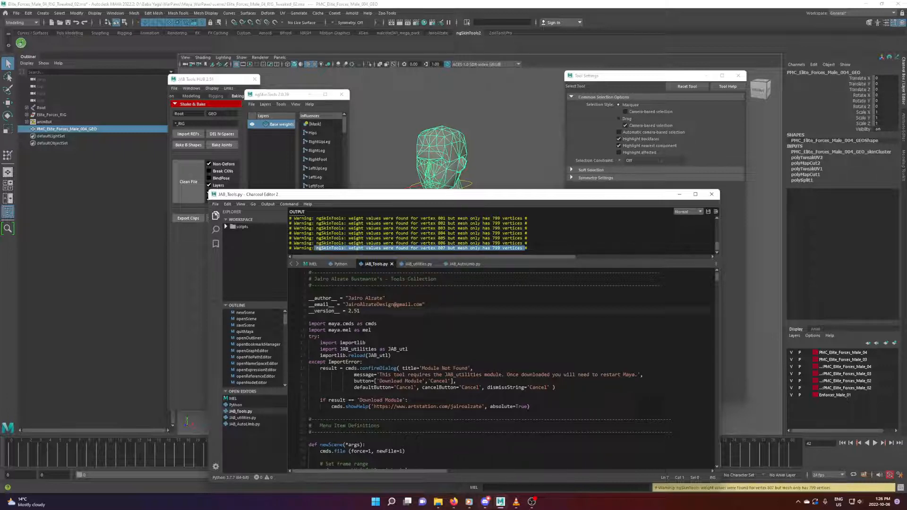
left_click(711, 194)
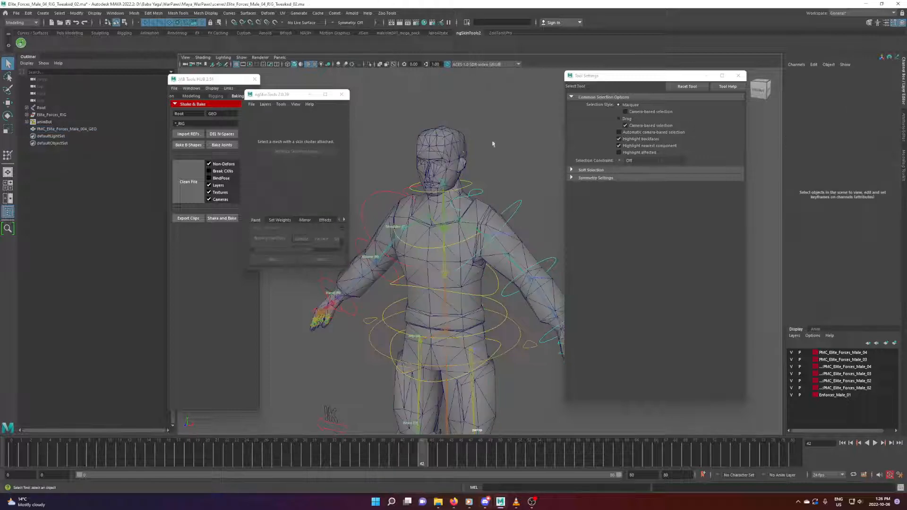
Step: Delete all non-deformer history in the scene, keeping the body mesh selected
left_click_drag(464, 151, 420, 186, "alt")
left_click_drag(278, 96, 316, 98)
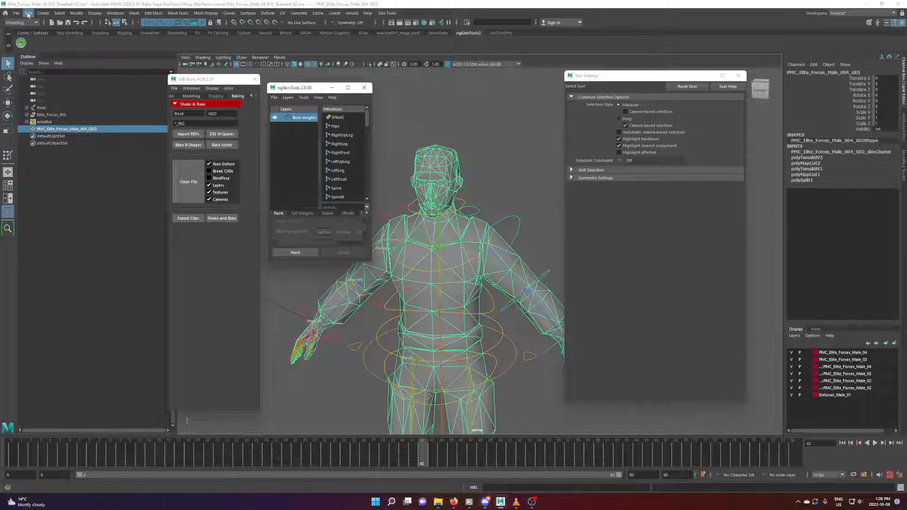
left_click(16, 13)
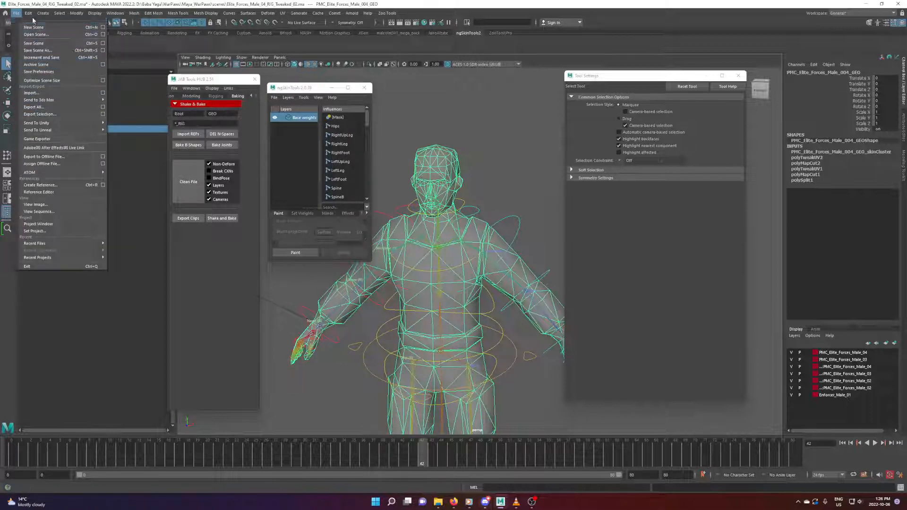
left_click(28, 13)
mouse_move(71, 105)
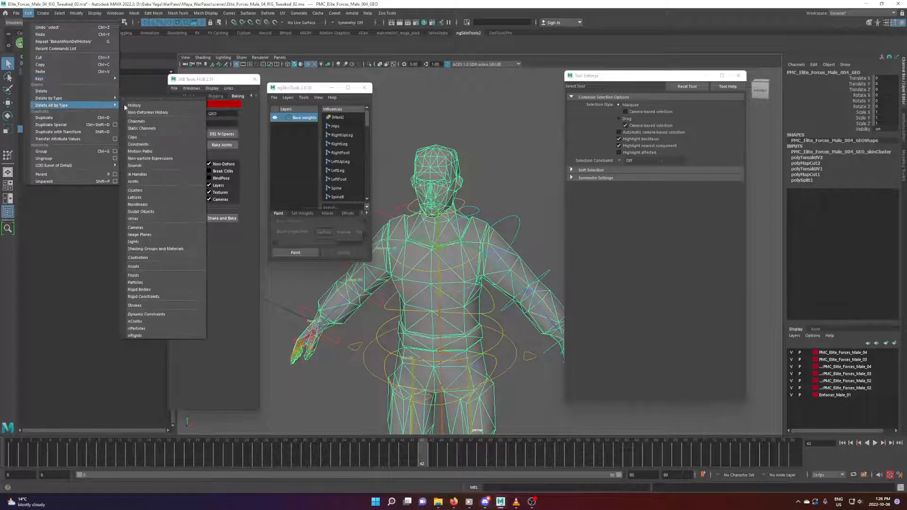
left_click(162, 113)
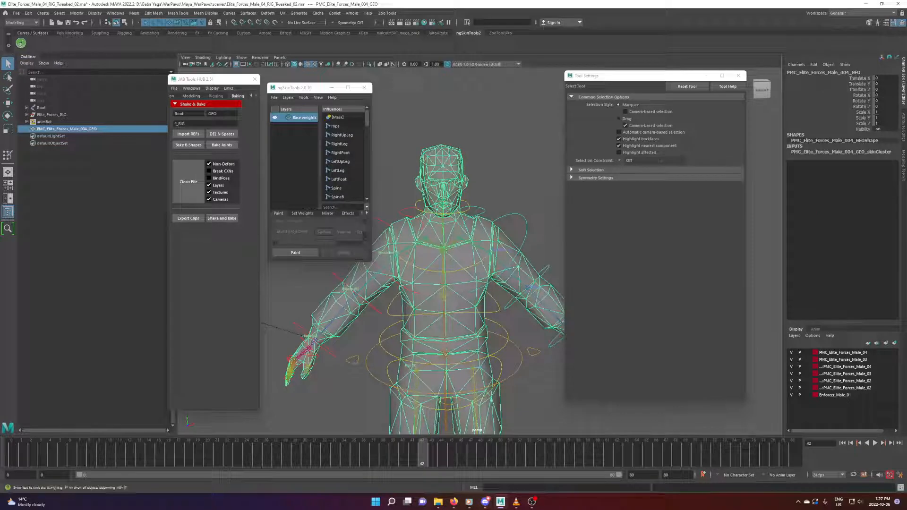
Step: Filter the Outliner by "ng" with non-DAG nodes included and delete the body mesh's ngSkinToolsData node
left_click(78, 72)
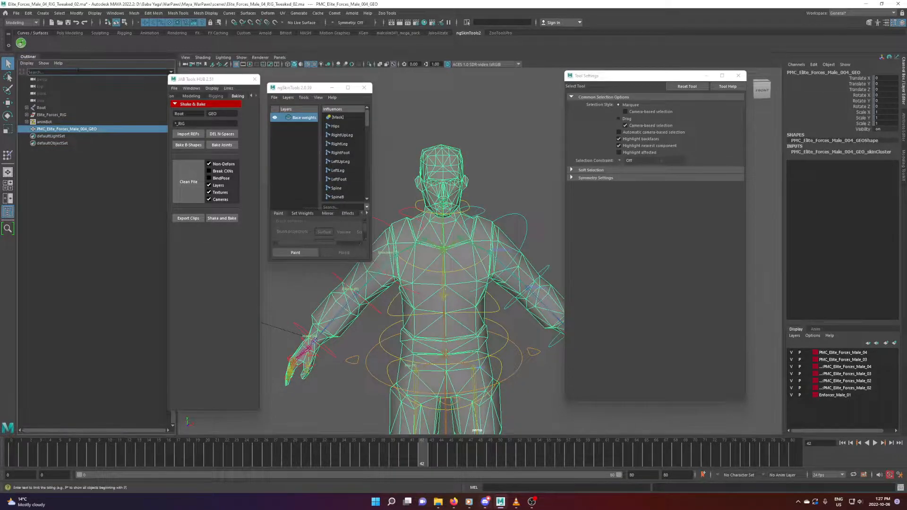
type("ng")
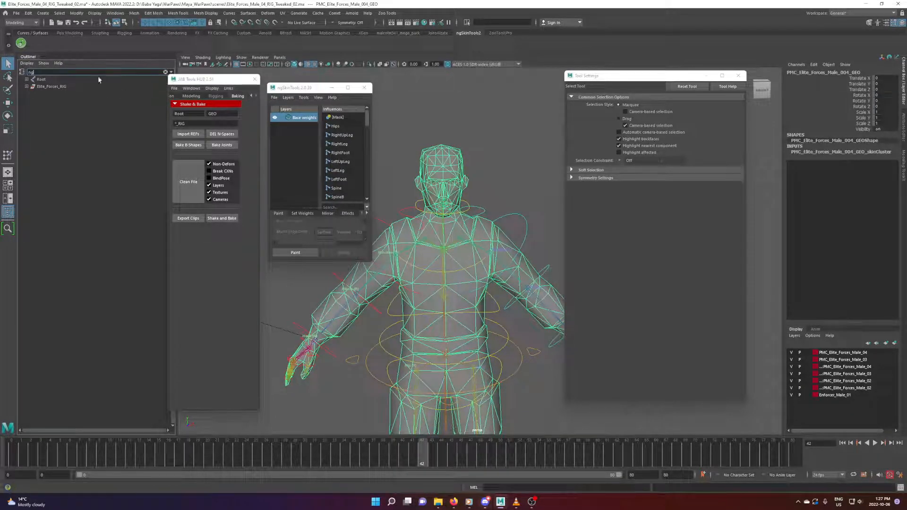
left_click_drag(302, 90, 315, 88)
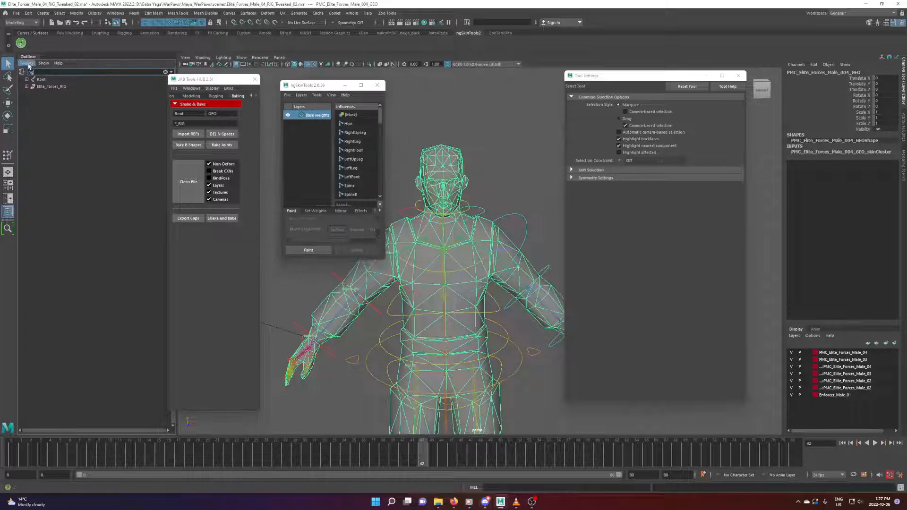
left_click(26, 63)
left_click(66, 176)
left_click(61, 299)
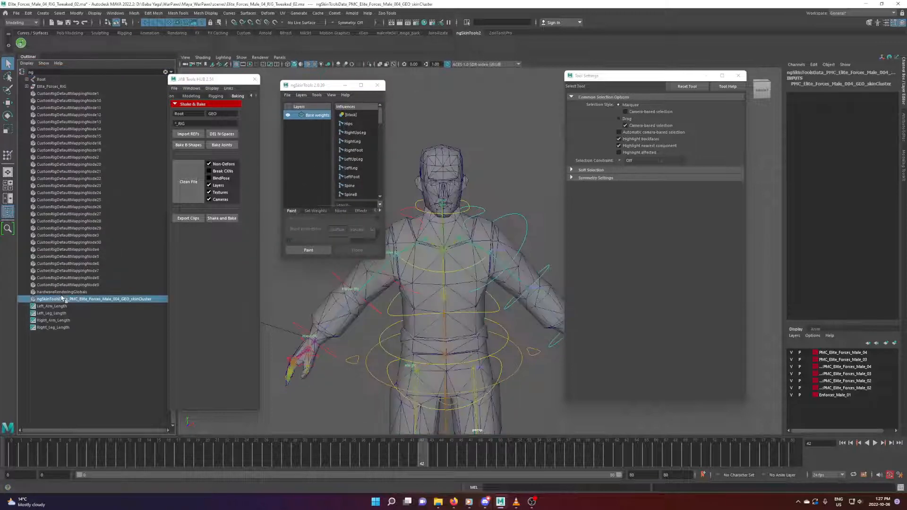
key("Delete")
Step: Initialize skinning layers on the body mesh, import the layers from Elite_Body_02 on the Desktop, and close ngSkinTools
left_click(465, 172)
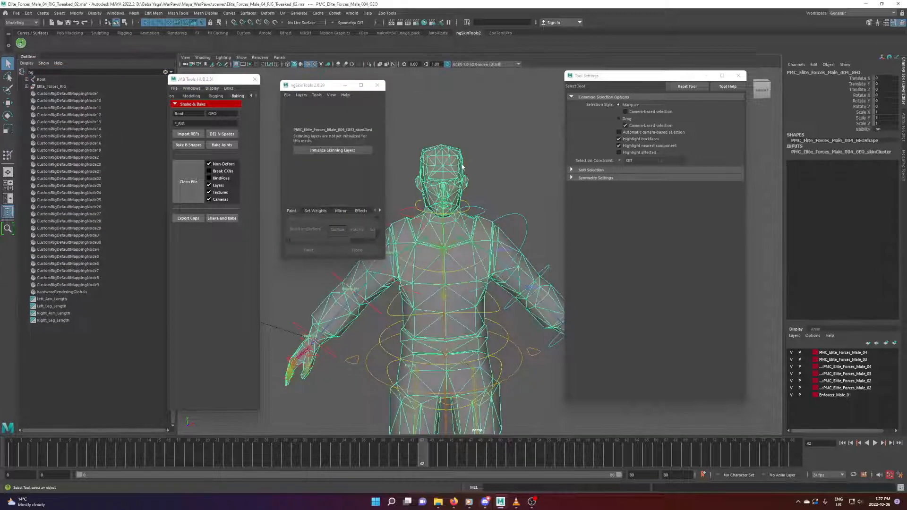
left_click(333, 150)
left_click(286, 95)
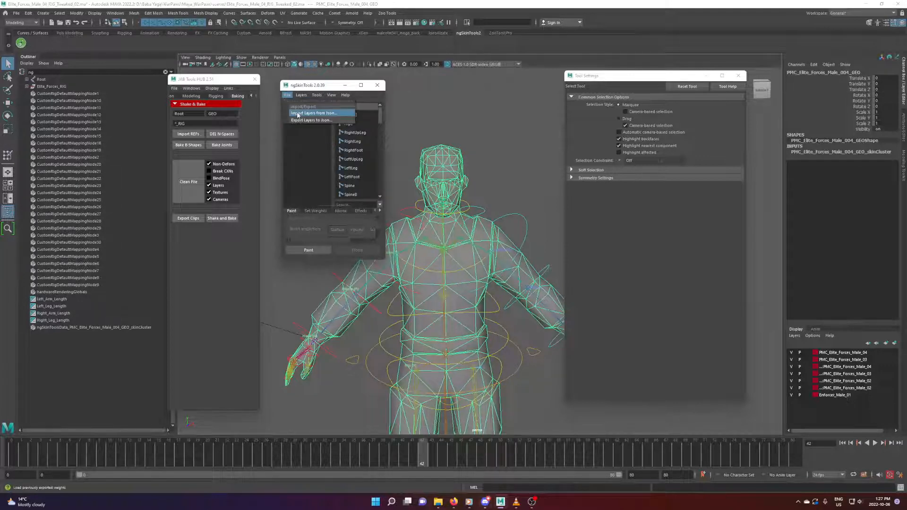
left_click(311, 114)
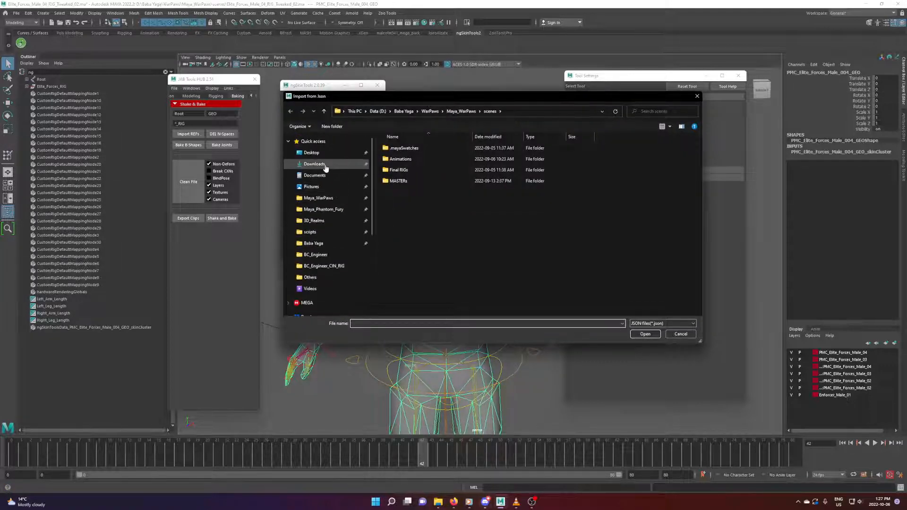
left_click(312, 153)
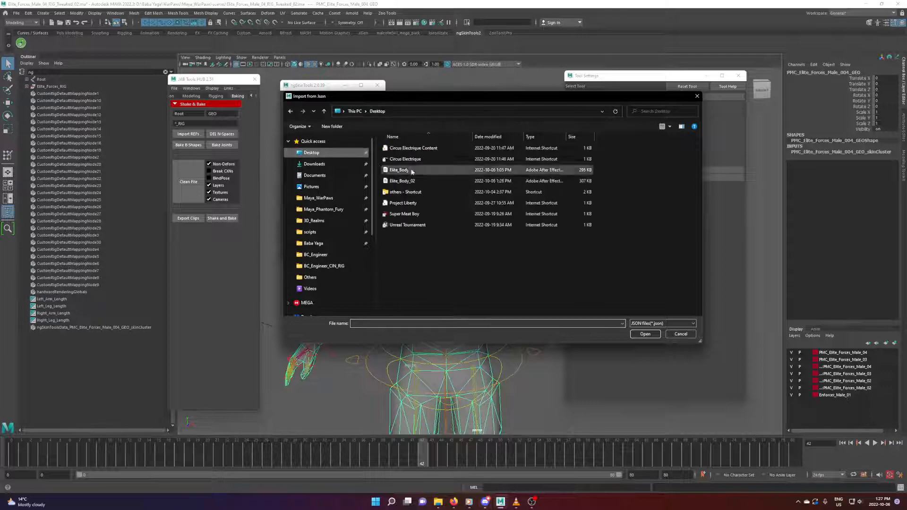
left_click(408, 181)
left_click(645, 334)
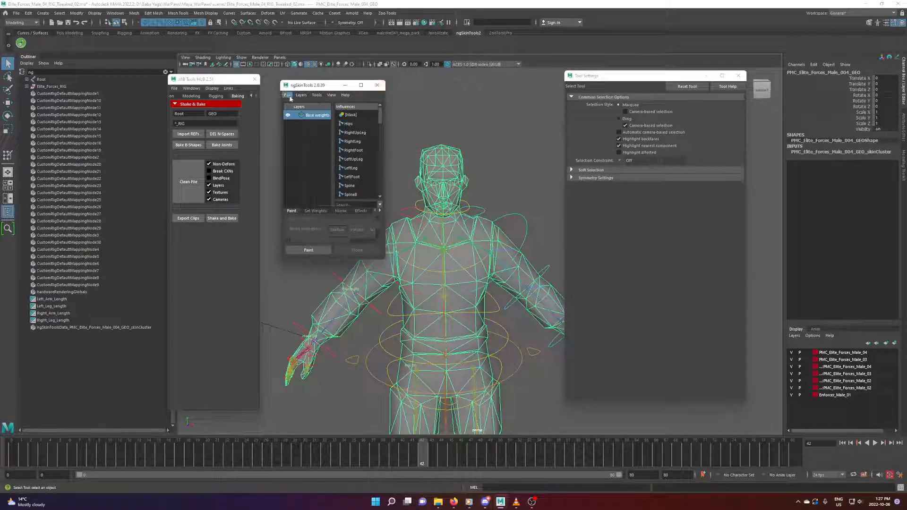
left_click(378, 87)
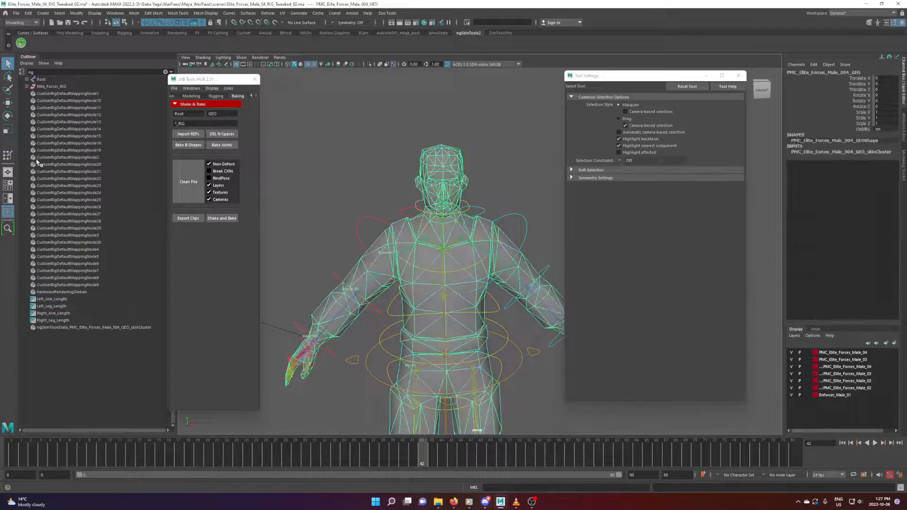
Step: Examine the imported skin weights with Paint Skin Weights, going through the influences from Hips to Head
left_click(8, 155)
left_click(631, 134)
left_click(642, 142)
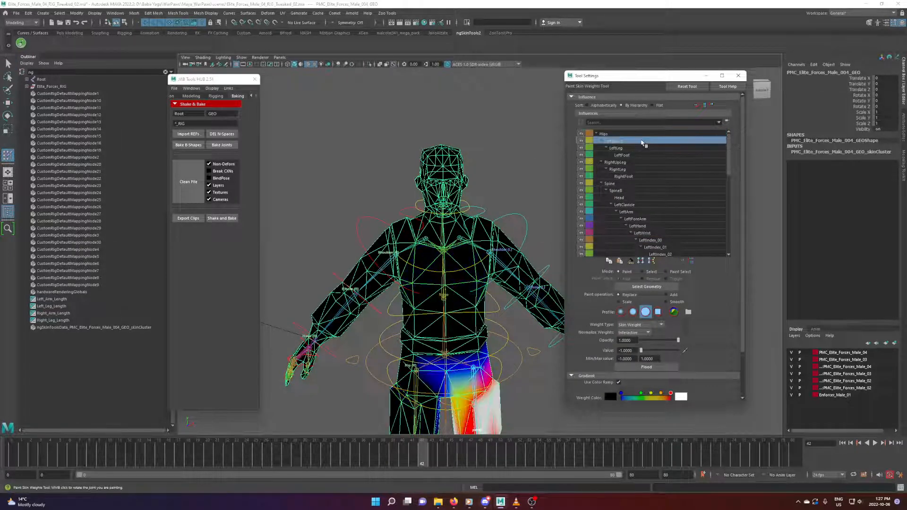
key("Down")
key("Down")
key("Down")
key("Down")
key("Down")
key("Down")
key("Down")
key("Down")
key("Down")
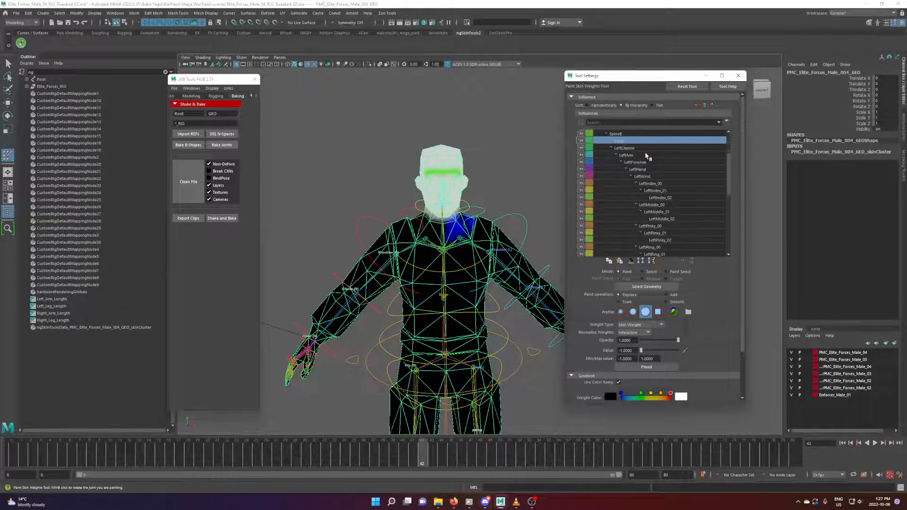
key("Up")
scroll(496, 183, "up", 6)
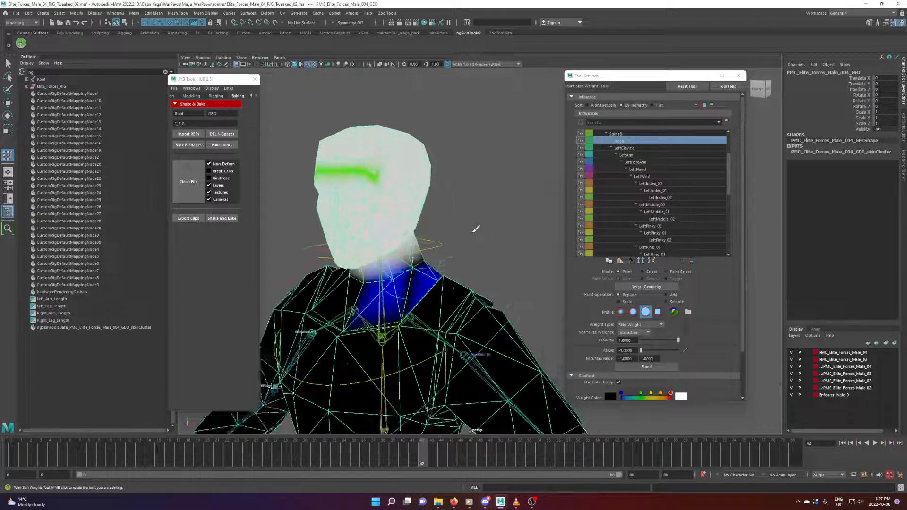
left_click_drag(476, 230, 495, 258, "alt")
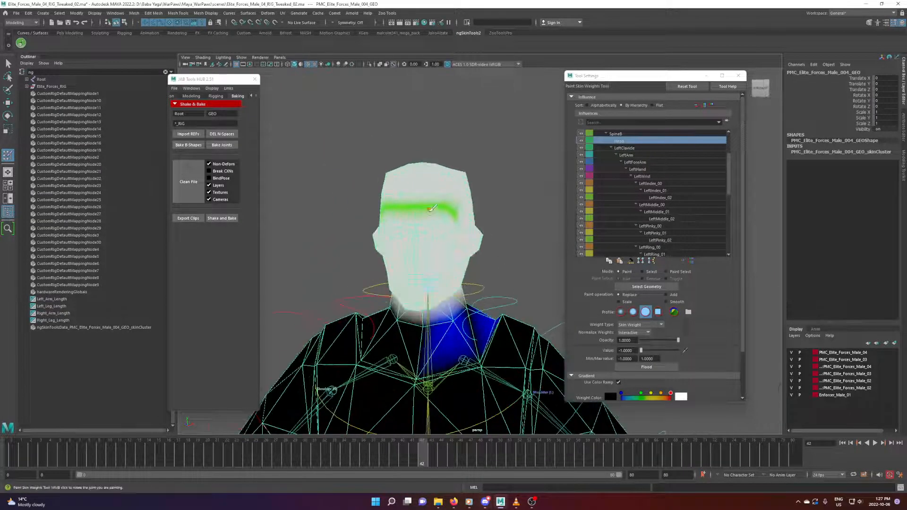
Step: Compare the SpineB, Head and LeftClavicle weights around the face, neck and left shoulder
left_click(637, 142)
left_click(635, 135)
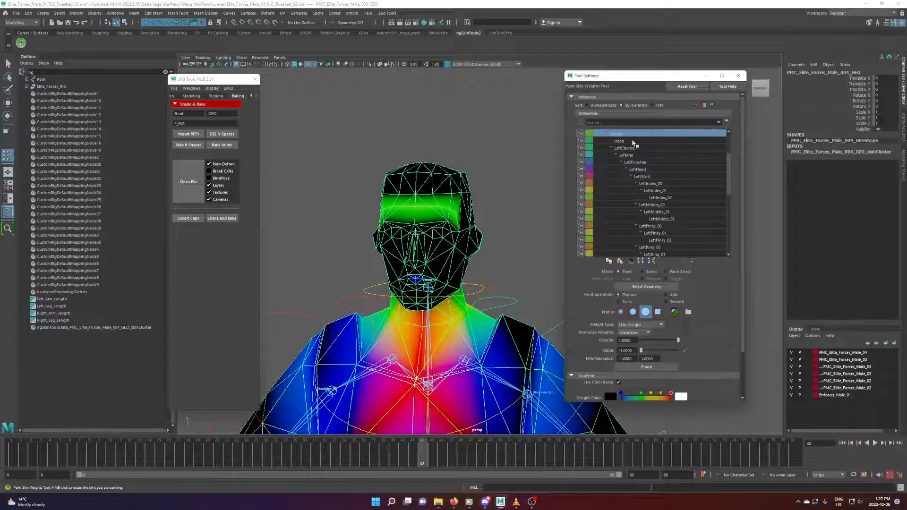
left_click(633, 142)
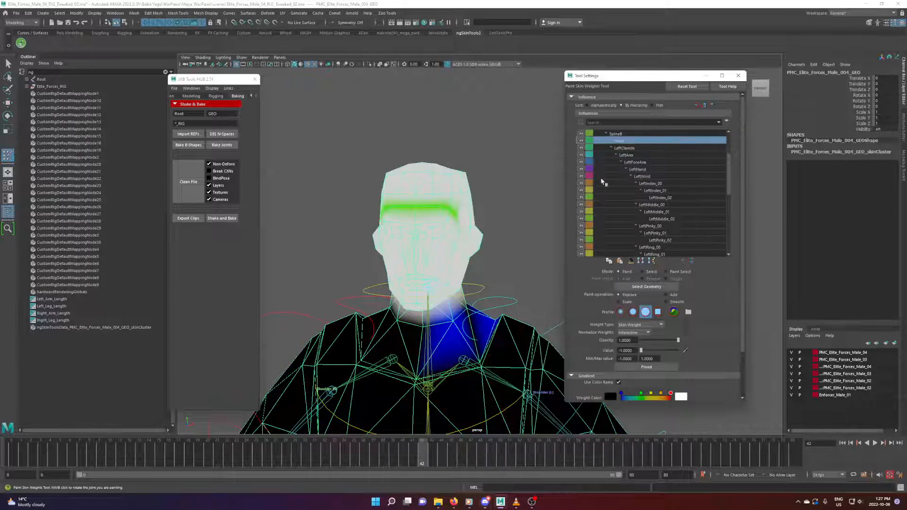
left_click(634, 149)
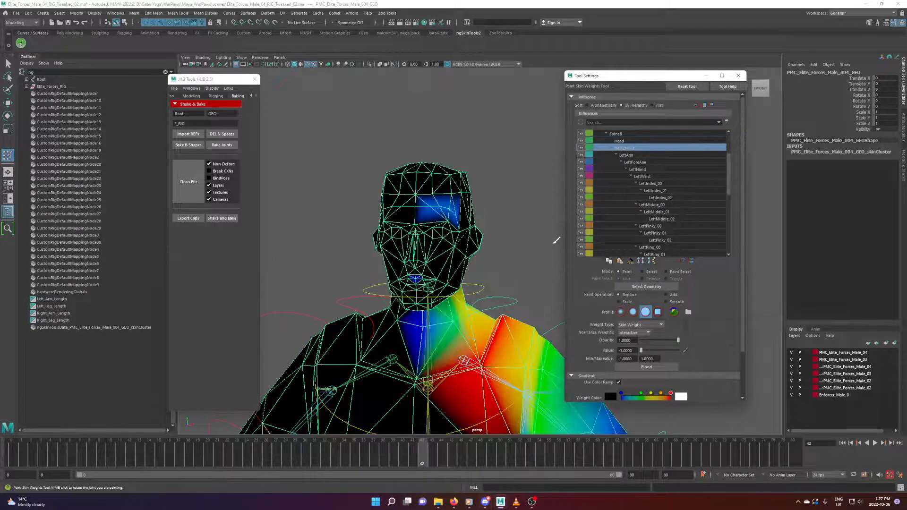
left_click(655, 155)
left_click(654, 149)
middle_click_drag(504, 252, 501, 229, "alt")
mouse_move(504, 225)
left_mouse_down("alt")
mouse_move(477, 227)
mouse_move(512, 222)
left_mouse_up("alt")
scroll(609, 169, "up", 1)
left_click(638, 156)
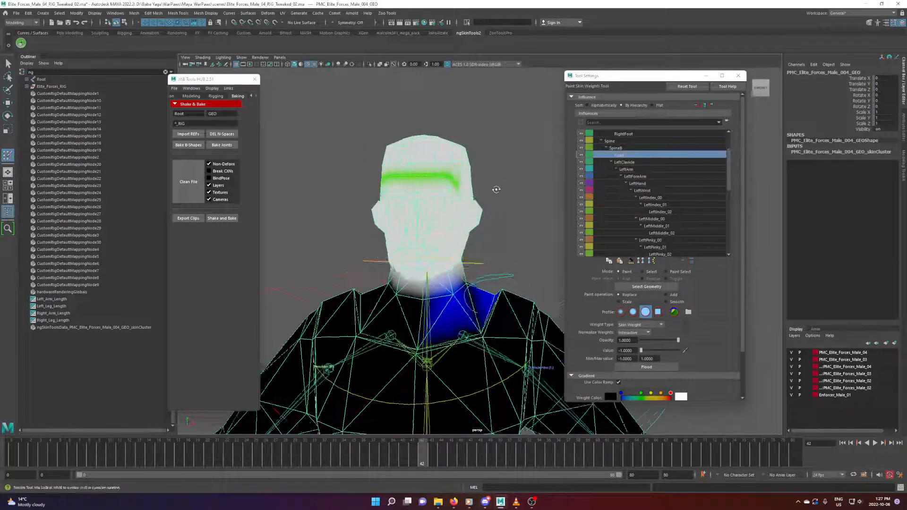
left_click_drag(492, 188, 543, 183, "alt")
left_click(622, 148)
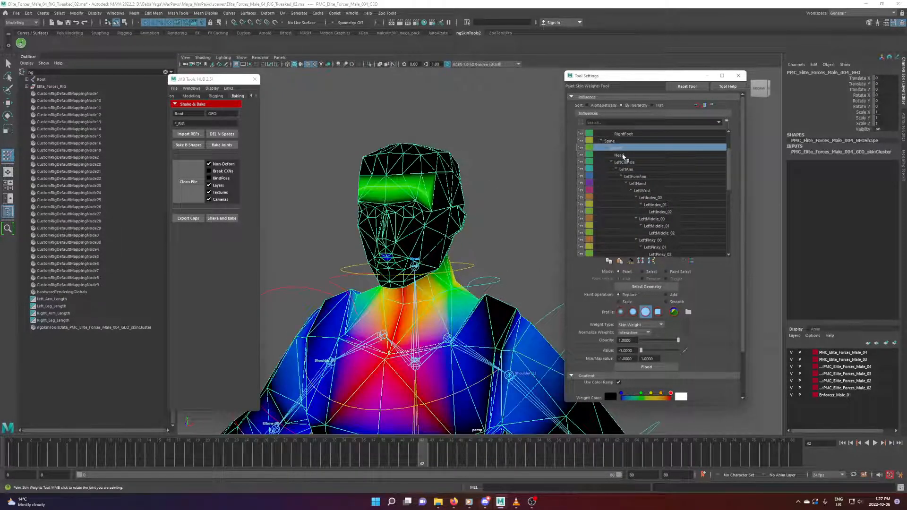
left_click(624, 156)
left_click(621, 148)
left_click(627, 156)
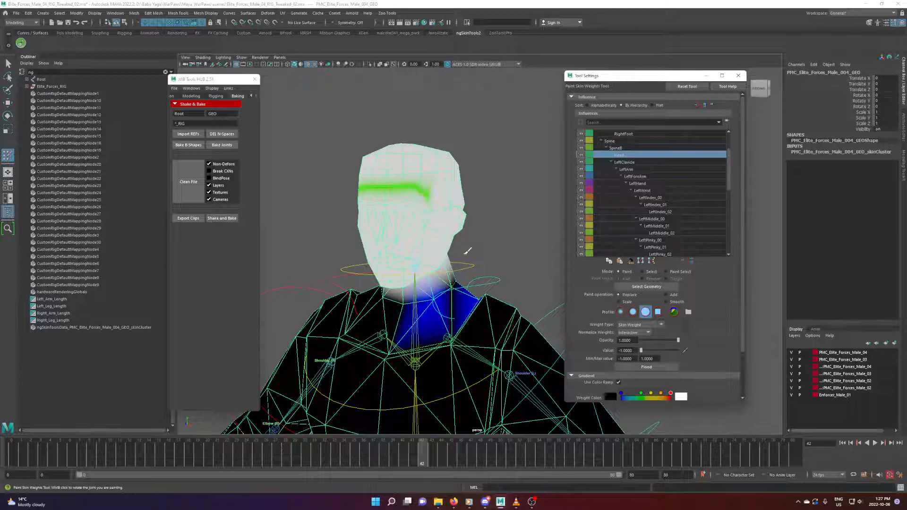
scroll(468, 251, "down", 3)
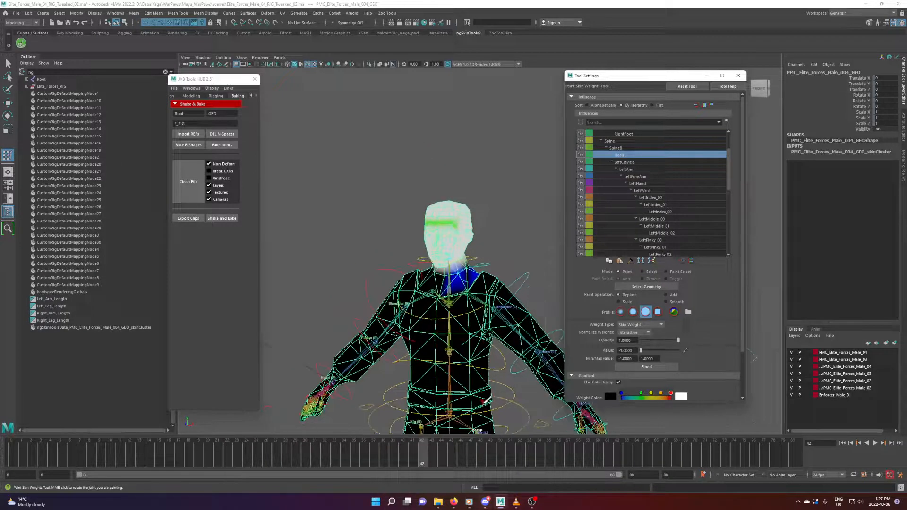
key("q")
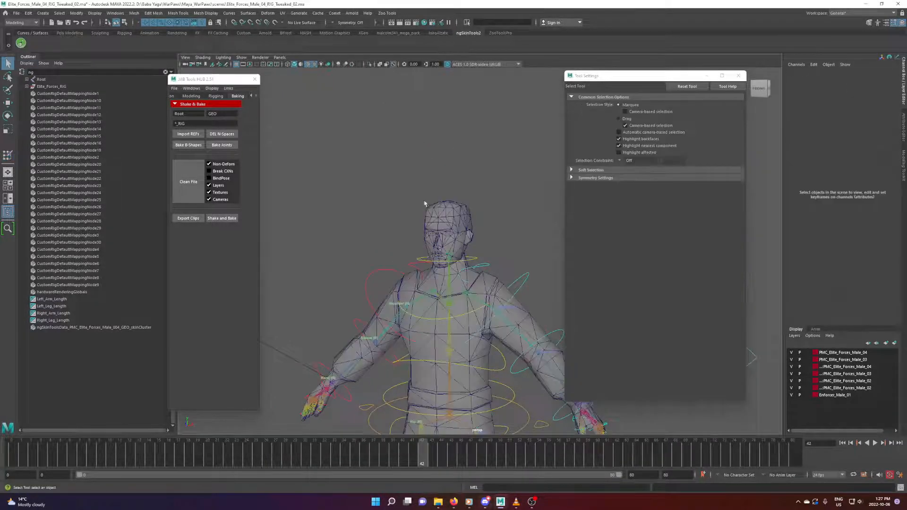
Step: Paint the Head influence at value 1.0 across the body mesh's forehead band and check it against SpineB
scroll(433, 219, "up", 5)
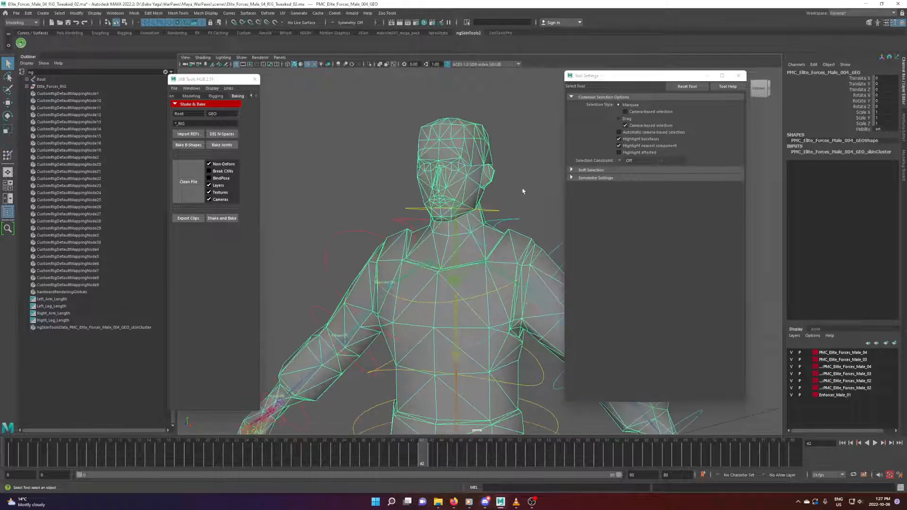
left_click(7, 155)
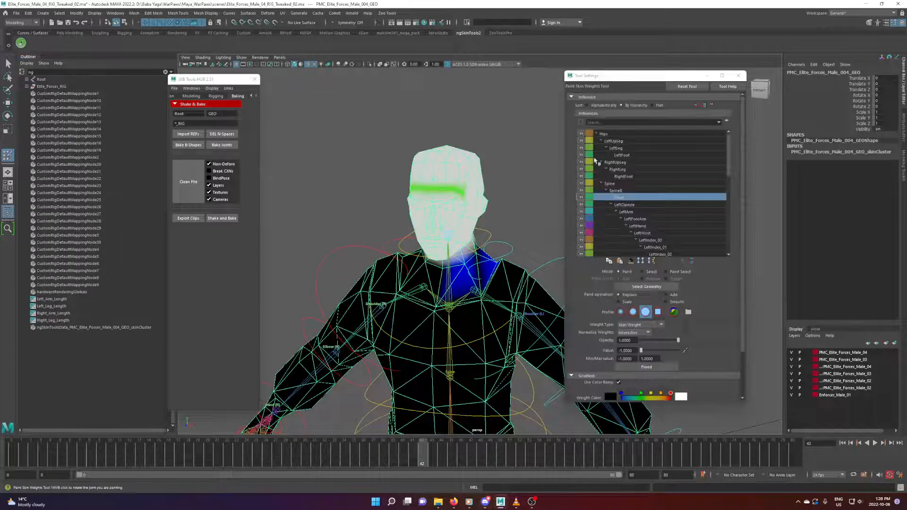
left_click(639, 192)
left_click(632, 198)
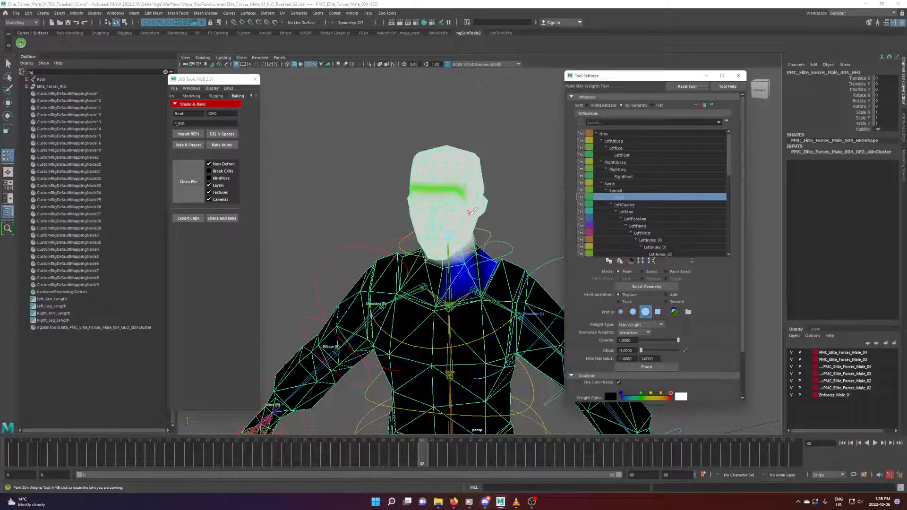
scroll(470, 211, "up", 2)
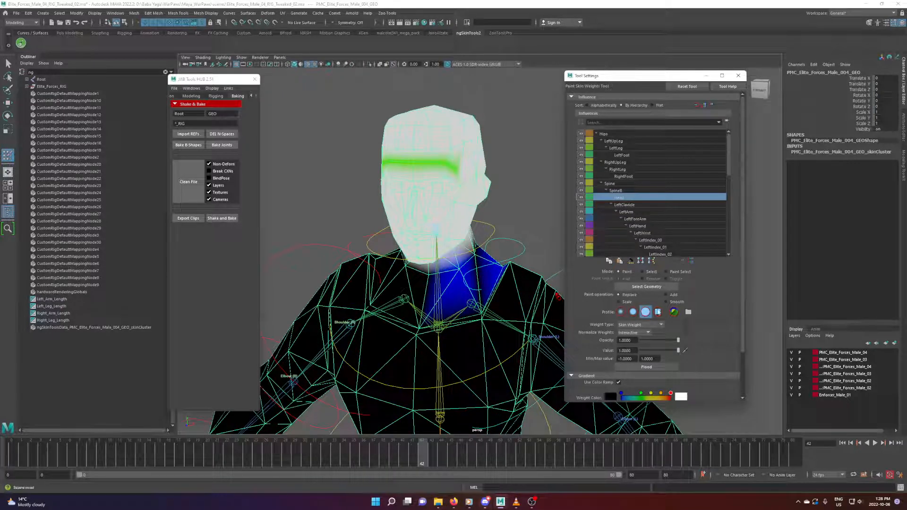
mouse_move(727, 152)
left_mouse_down()
mouse_move(730, 224)
mouse_move(739, 153)
left_mouse_up()
scroll(429, 158, "up", 3)
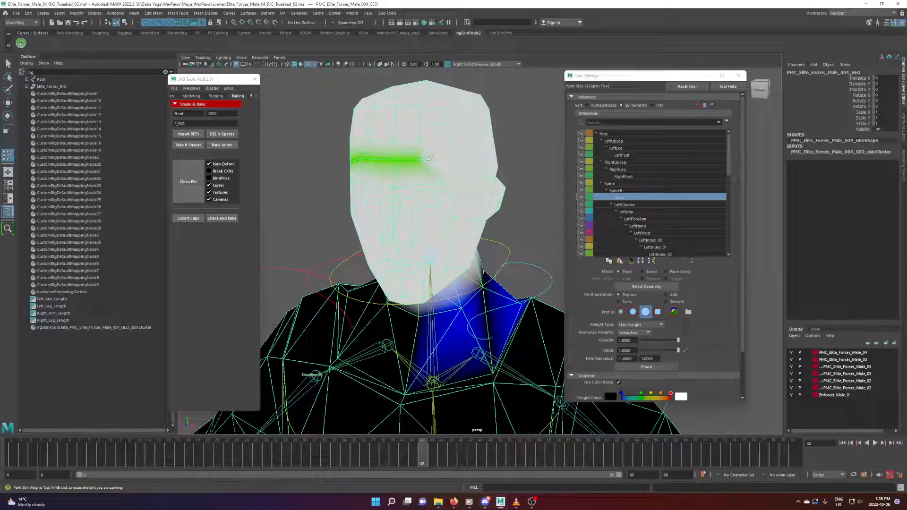
mouse_move(429, 158)
left_mouse_down()
mouse_move(385, 161)
mouse_move(477, 163)
mouse_move(444, 166)
mouse_move(442, 181)
mouse_move(375, 185)
left_mouse_up()
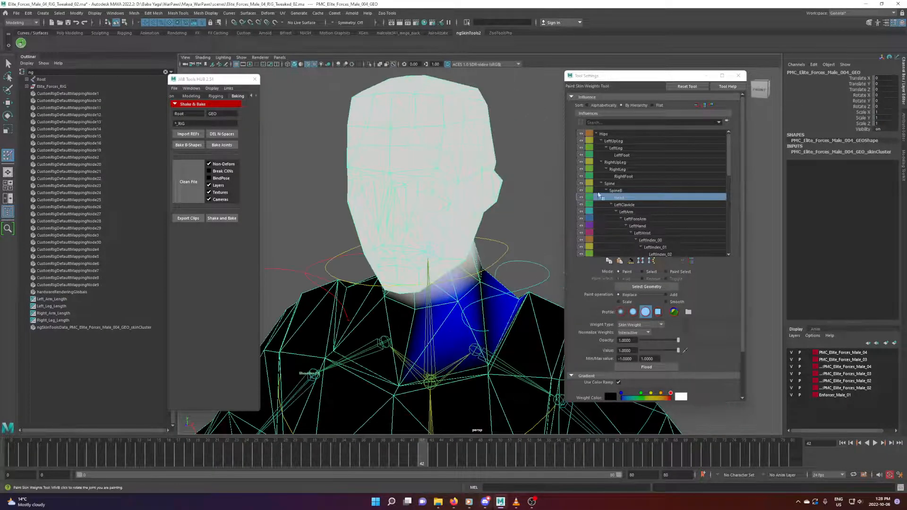
left_click(623, 191)
left_click(627, 197)
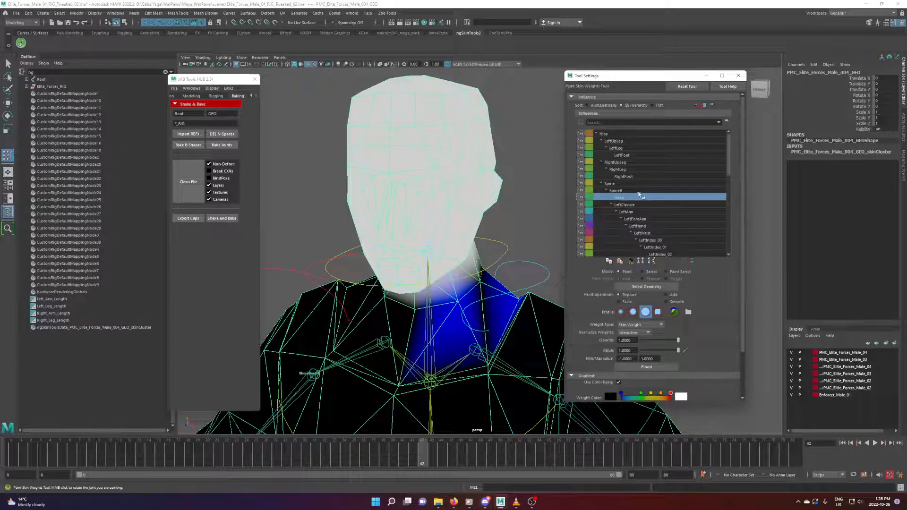
left_click(638, 192)
left_click(624, 197)
scroll(331, 218, "down", 3)
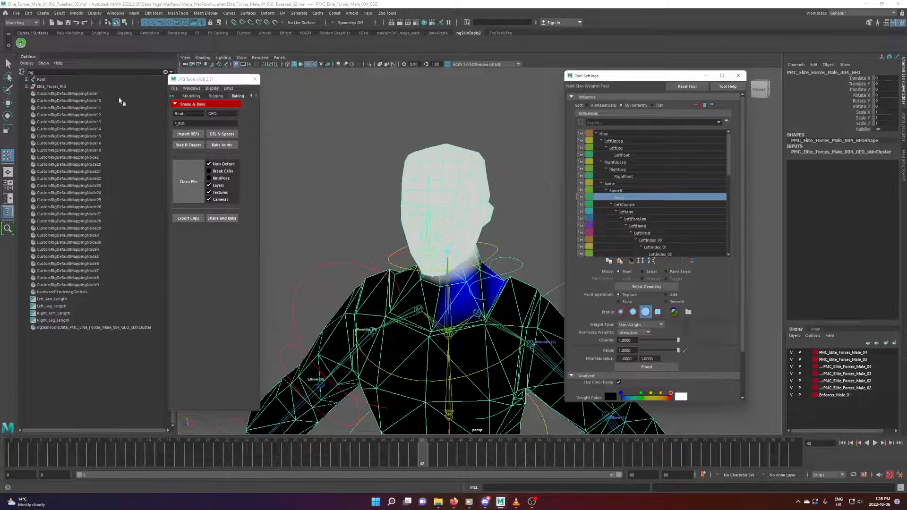
Step: Test-rotate the left and right shoulder controls to check the deformation, undoing each rotation
key("q")
left_click(507, 175)
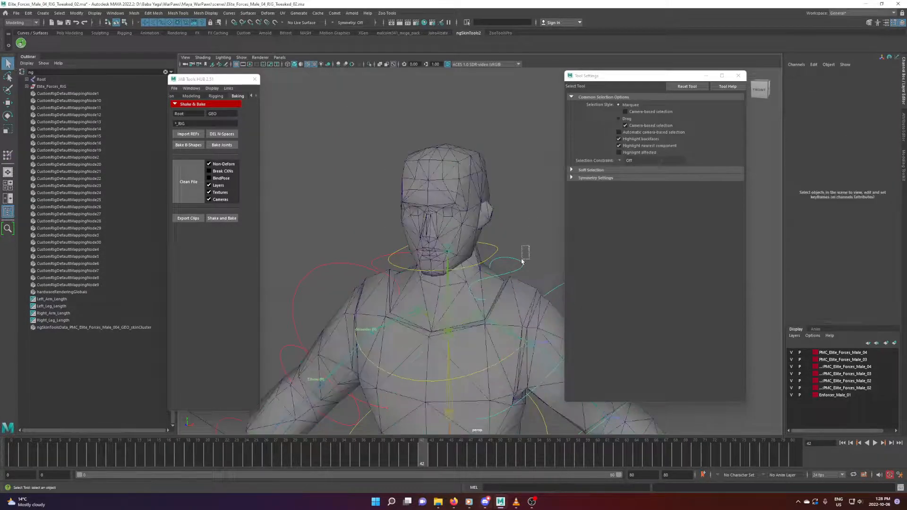
left_click_drag(522, 261, 454, 271)
key("e")
key("ctrl+z")
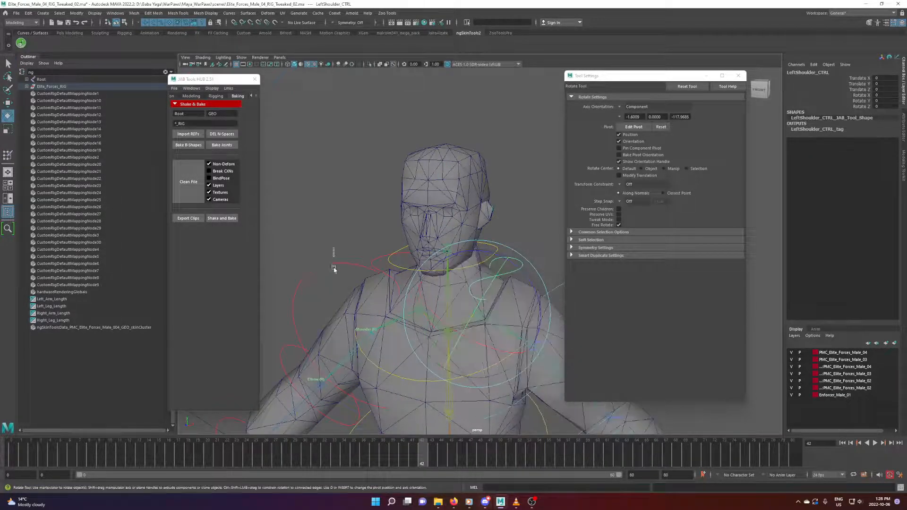
left_click_drag(333, 268, 337, 275)
left_click(352, 223)
left_click_drag(352, 225, 387, 261, "alt")
left_click_drag(413, 275, 450, 269)
key("ctrl+z")
scroll(491, 321, "down", 6)
left_click_drag(494, 324, 512, 225, "alt")
left_click(506, 222)
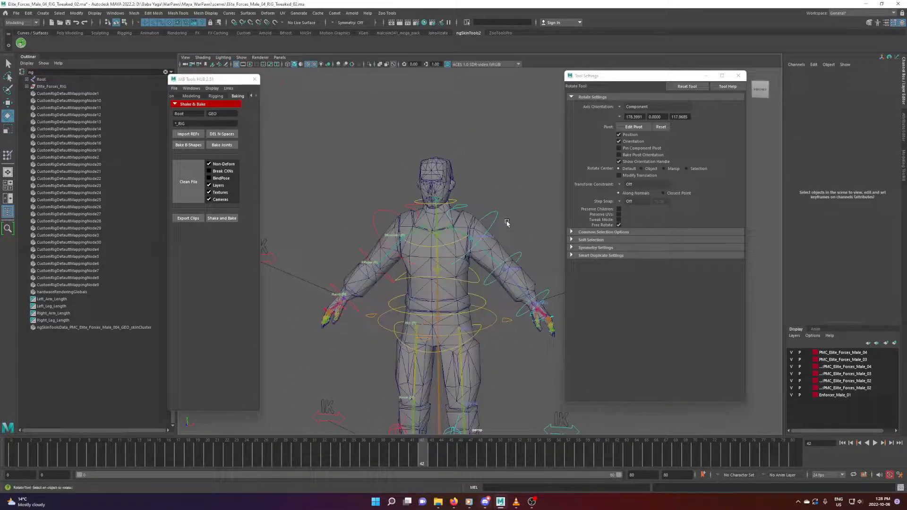
Step: Isolate the body mesh in the viewport and activate Paint Skin Weights on it
key("q")
left_click(473, 222)
key("ctrl+1")
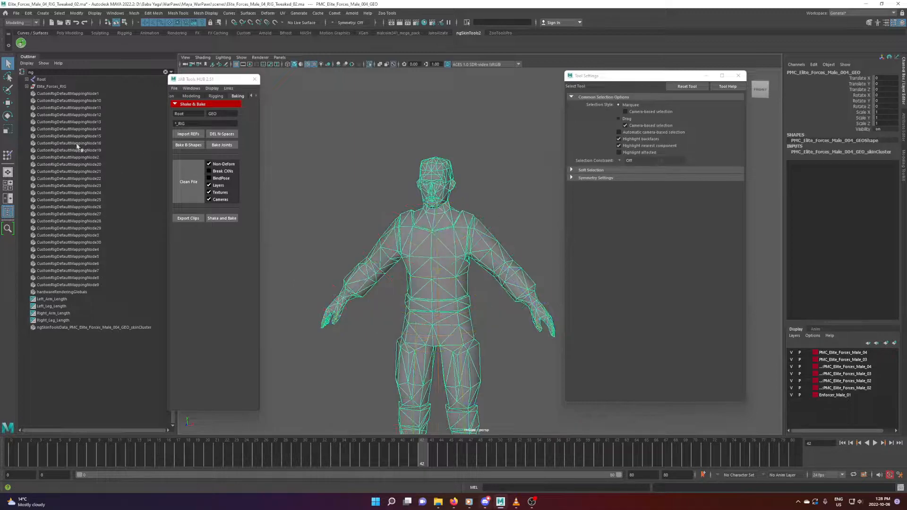
left_click(7, 155)
Step: Paint the Head influence at value -1.0 over the left base of the neck to remove its stray weights
scroll(481, 218, "up", 4)
mouse_move(500, 211)
left_mouse_down("alt")
mouse_move(516, 214)
mouse_move(491, 217)
left_mouse_up("alt")
left_click(661, 351)
scroll(414, 208, "up", 2)
scroll(415, 208, "up", 1)
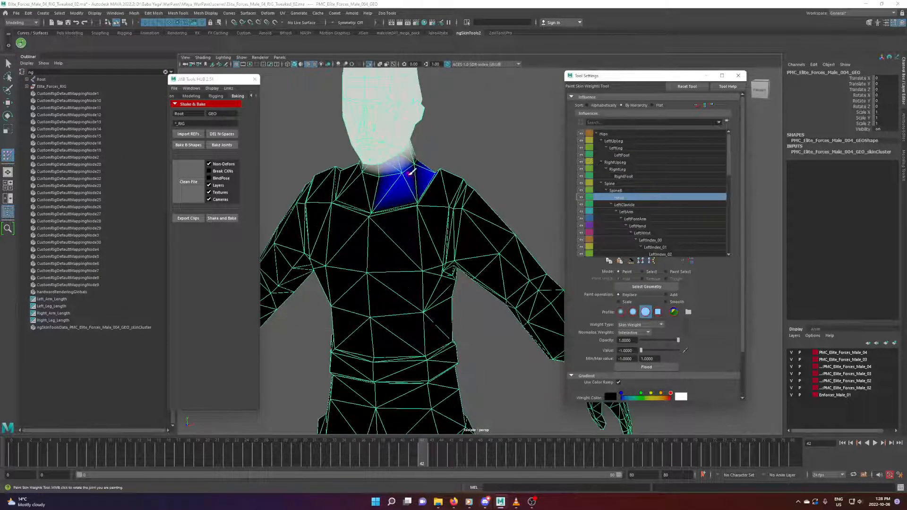
left_click(407, 171)
left_click_drag(422, 168, 436, 201, "alt")
left_click(437, 202)
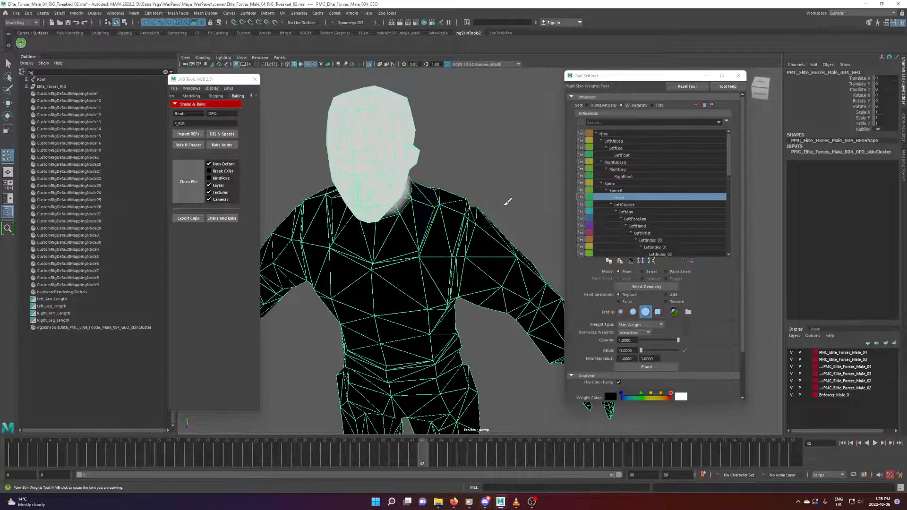
Step: Inspect the SpineB, Head and LeftClavicle weights around the mouth, neck and left shoulder
left_click(622, 189)
left_click(626, 197)
left_click_drag(481, 219, 467, 203, "alt")
left_click(637, 205)
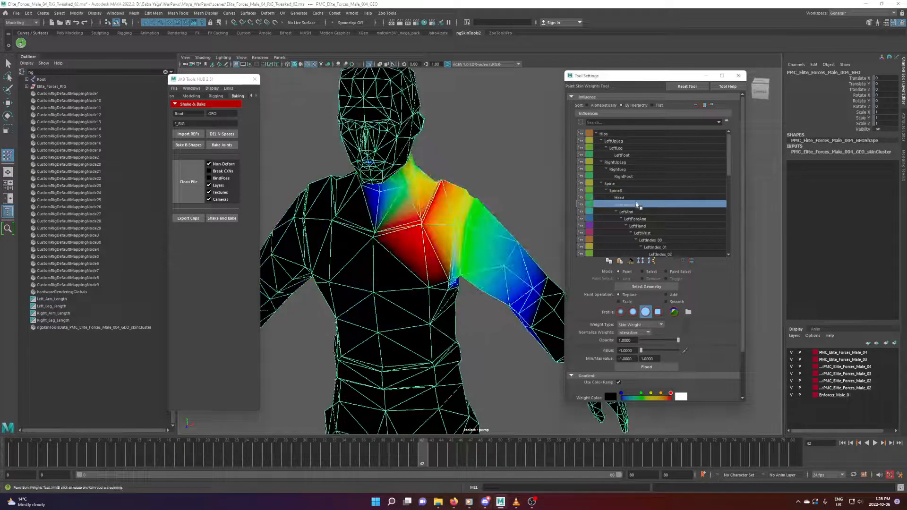
scroll(459, 220, "up", 4)
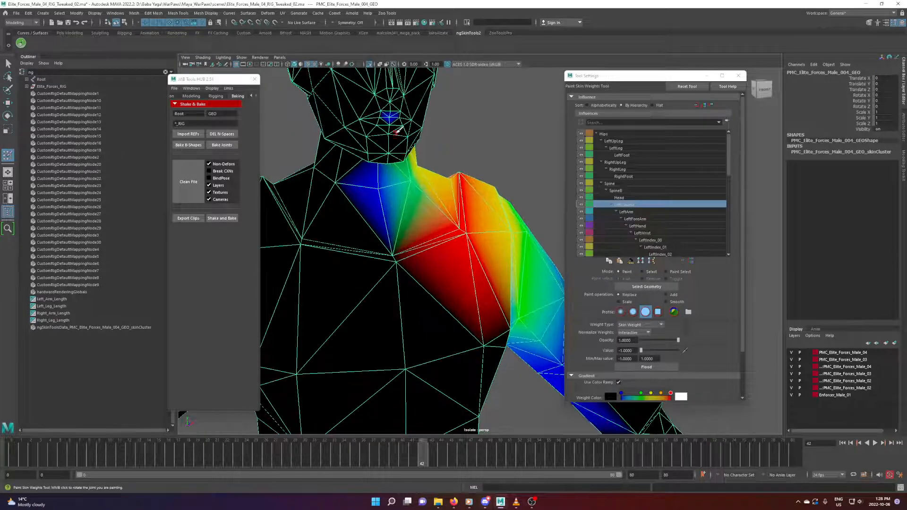
left_click(627, 197)
left_click(629, 206)
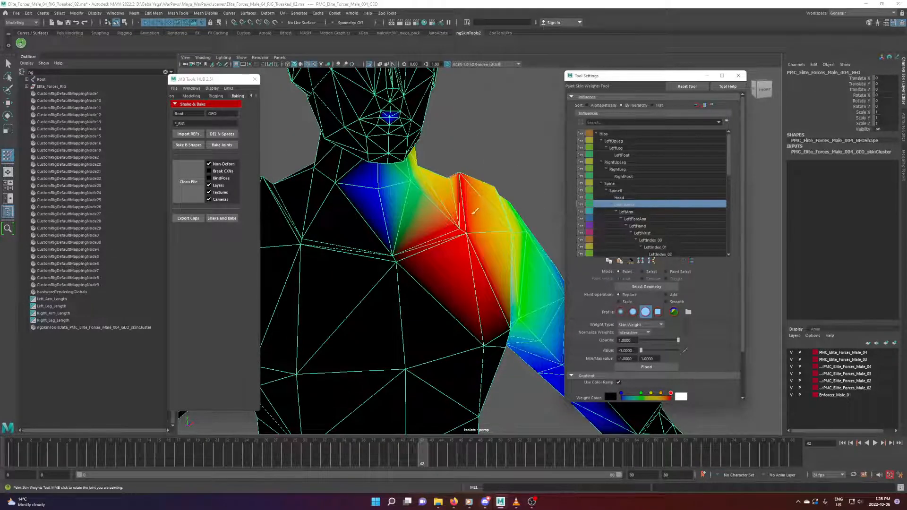
Step: Inspect the LeftArm, LeftForeArm and LeftHand influence weights along the left arm
scroll(434, 225, "down", 3)
left_click(643, 212)
left_click(646, 218)
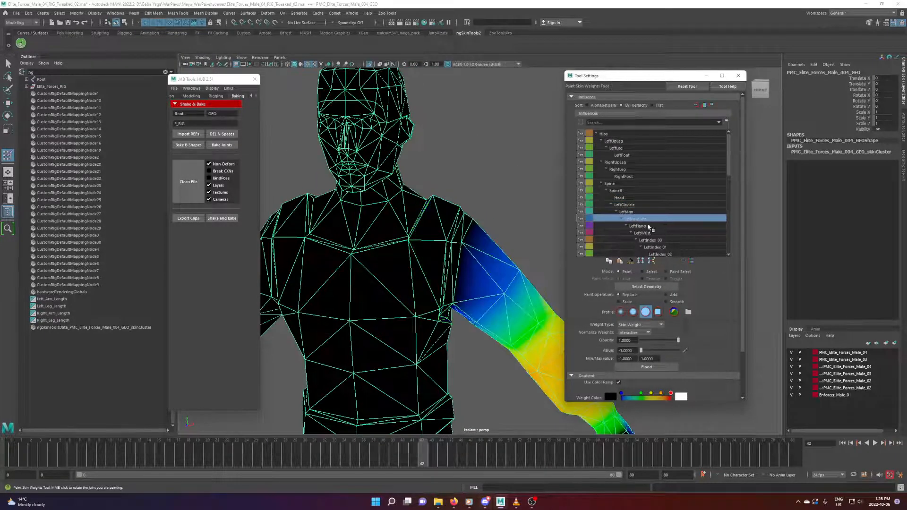
scroll(479, 248, "down", 3)
scroll(479, 249, "down", 2)
left_click(652, 224)
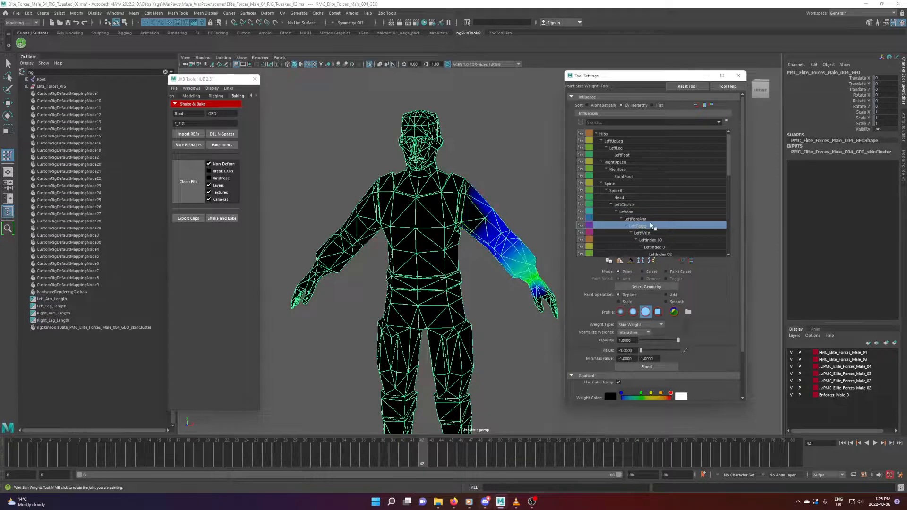
Step: Examine the LeftWrist and left finger influences one by one for stray weights across the body
left_click(652, 230)
left_click(653, 231)
left_click(653, 231)
left_click(654, 231)
left_click(654, 231)
left_click(654, 231)
left_click(654, 231)
left_click(653, 231)
left_click(655, 231)
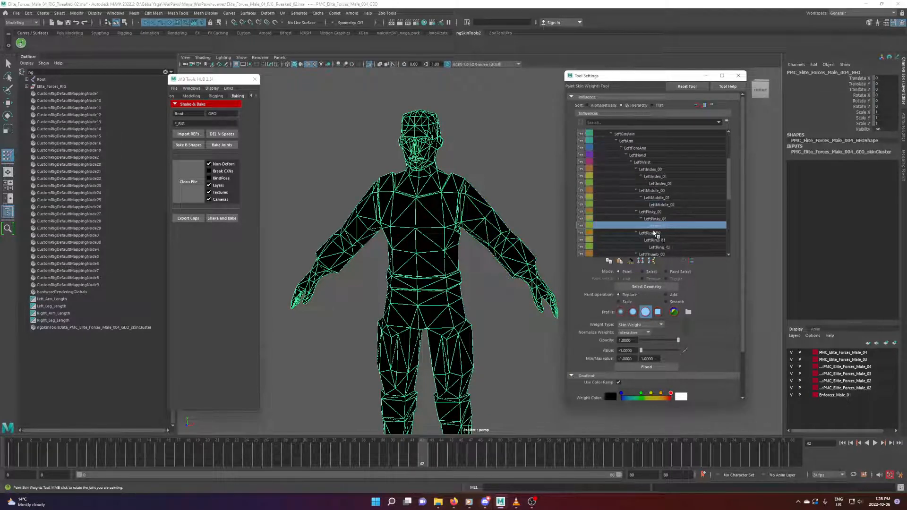
left_click(656, 231)
left_click(661, 231)
left_click(670, 231)
left_click(673, 231)
left_click(672, 230)
left_click(672, 230)
Step: Step through the remaining influences, from the left fingers down the right arm chain to the right thumb, checking for stray weights
key("Down")
key("Down")
key("Down")
key("Down")
key("Down")
key("Down")
key("Down")
key("Down")
key("Down")
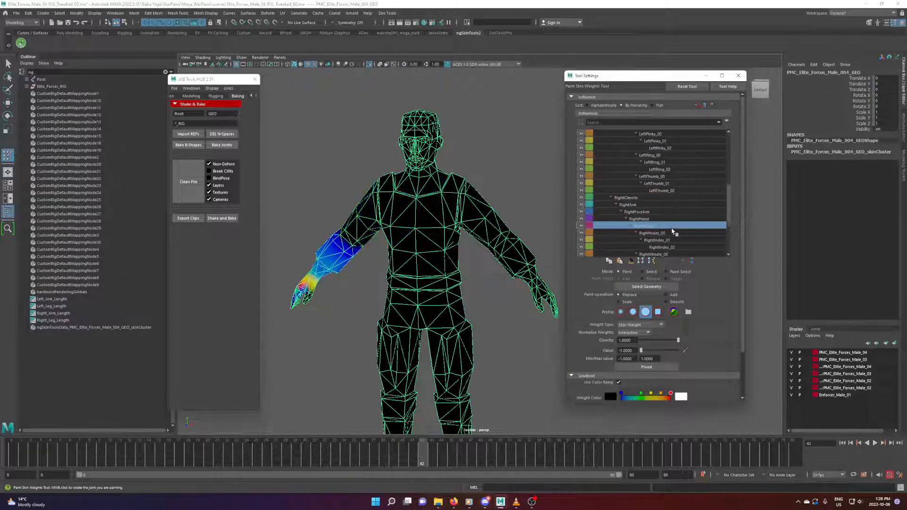
key("Down")
key("Down")
key("Down")
key("Down")
key("Down")
key("Down")
key("Down")
key("Down")
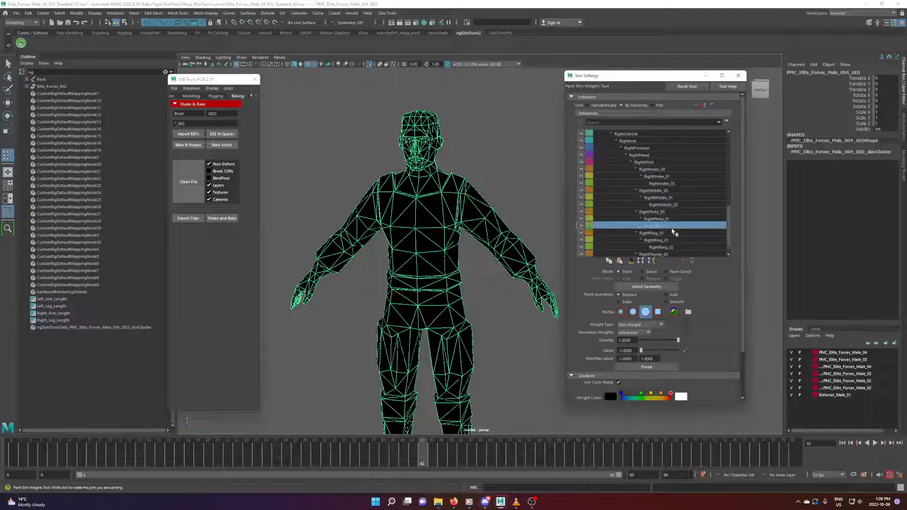
key("Down")
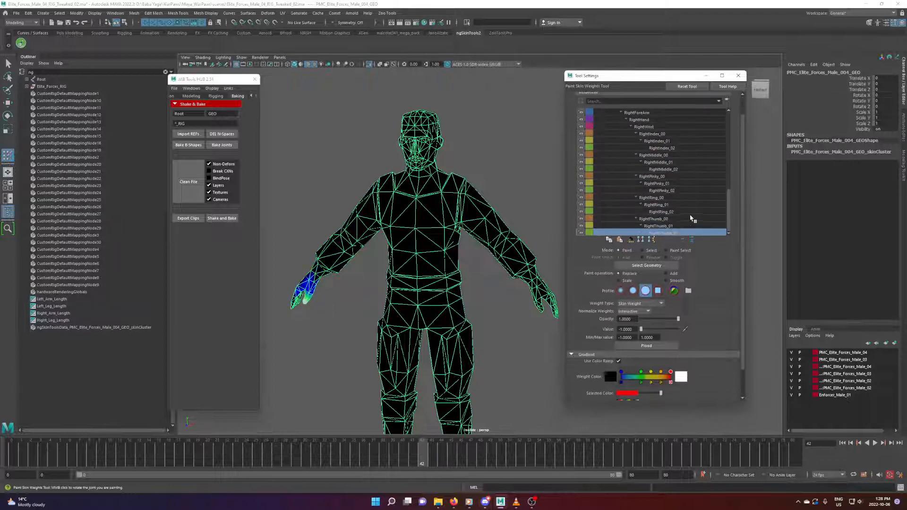
Step: Examine the Hips influence weights across the torso, waist and upper thighs
left_click(610, 113)
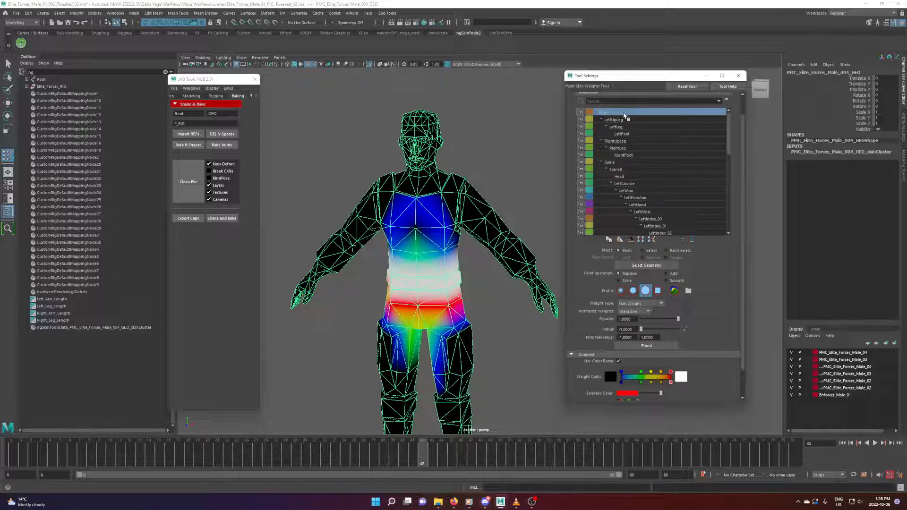
scroll(427, 243, "up", 3)
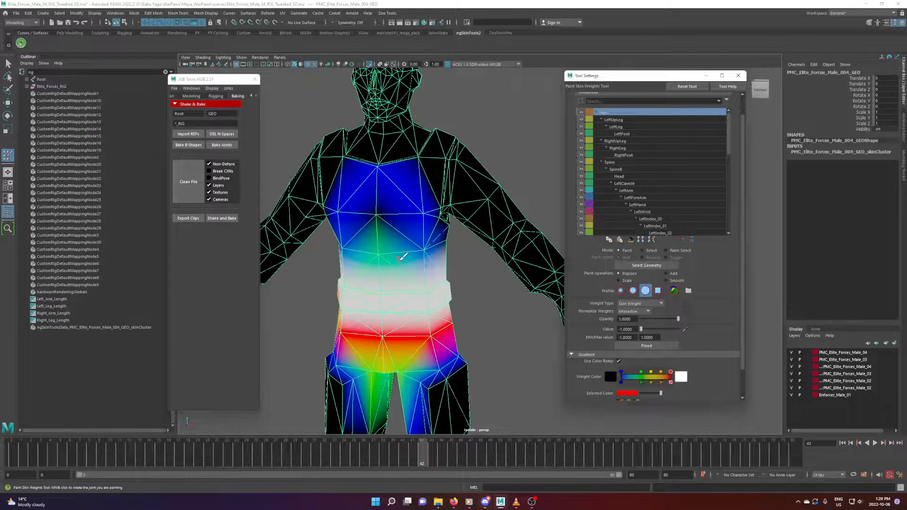
left_click_drag(401, 258, 561, 297, "alt")
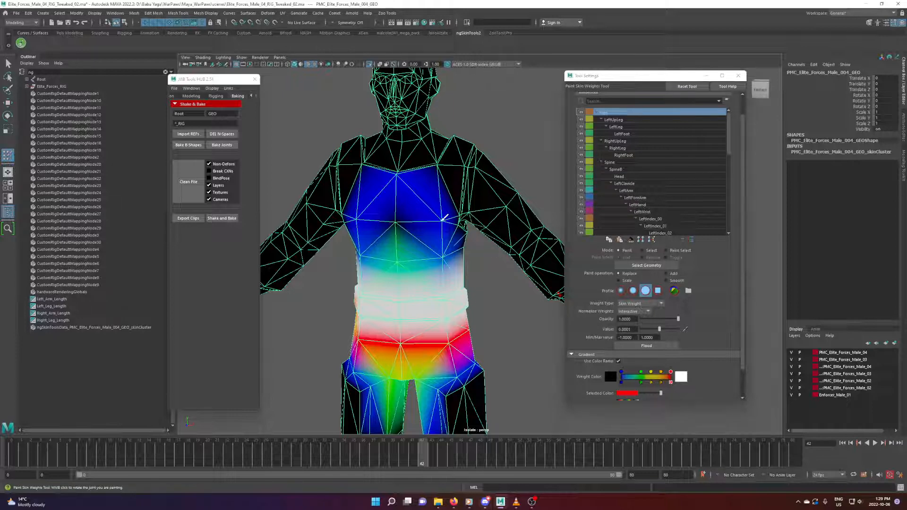
middle_click_drag(463, 261, 485, 271, "alt")
scroll(485, 271, "up", 3)
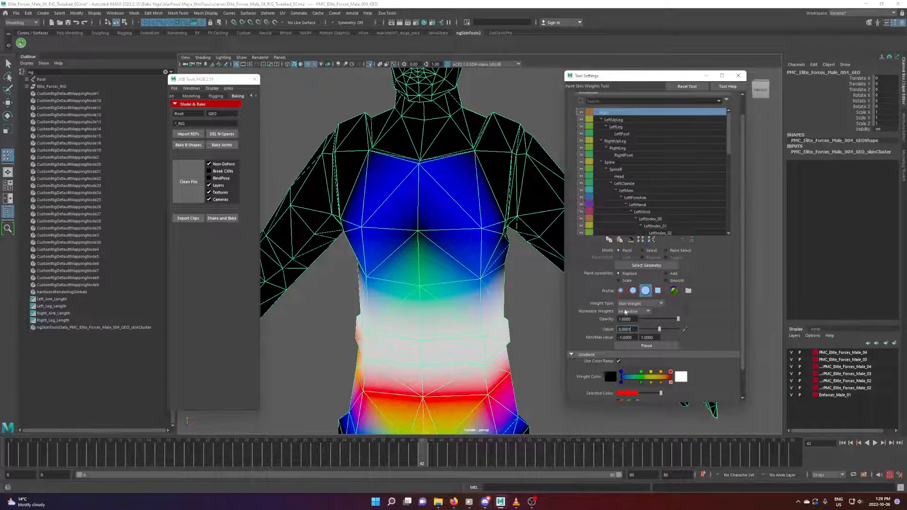
left_click_drag(423, 226, 442, 245, "alt")
Step: Review the weights of the left and right leg influences, Spine and SpineB in turn
left_click(622, 119)
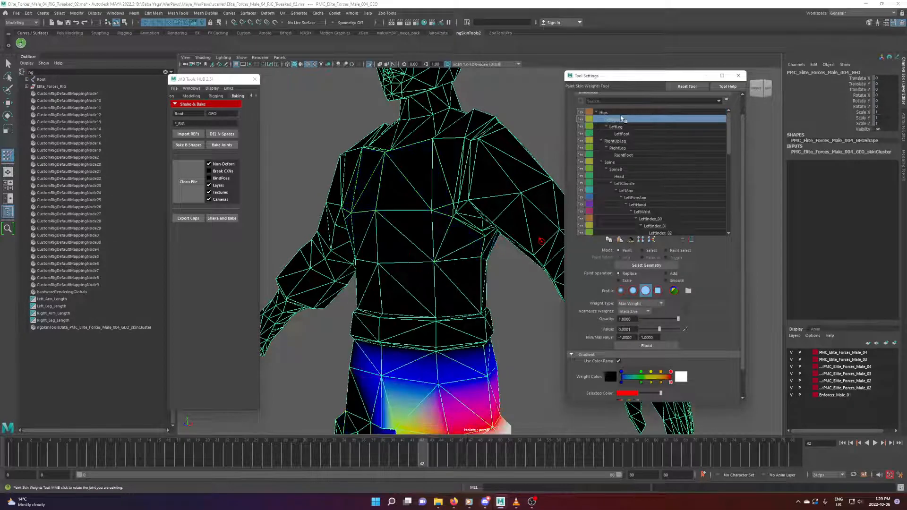
left_click(626, 114)
left_click(622, 120)
key("Down")
key("Down")
key("Down")
key("Down")
key("Down")
key("Down")
key("Down")
key("Down")
key("Up")
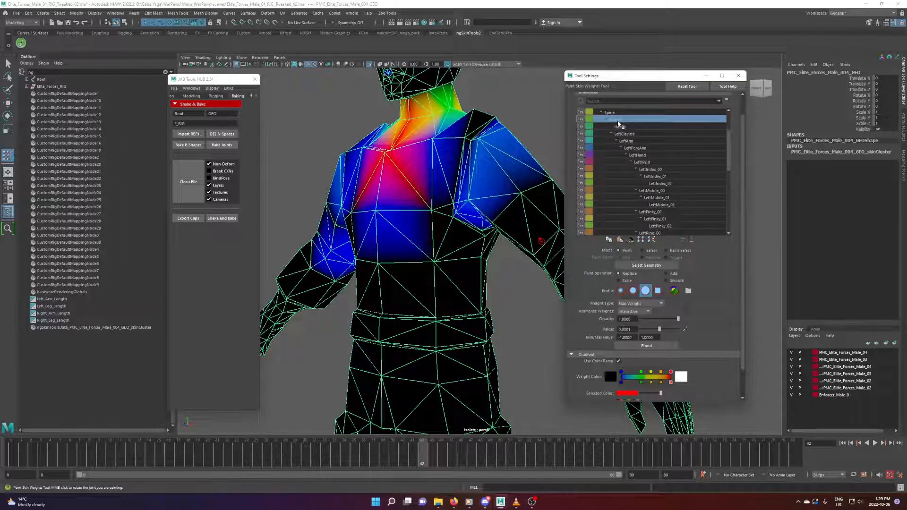
Step: Examine the SpineB weights around the chest, neck and shoulders, and check the Head weights at the neck
left_click_drag(420, 257, 428, 286, "alt")
scroll(451, 272, "down", 4)
scroll(478, 230, "up", 3)
mouse_move(450, 234)
left_mouse_down("alt")
mouse_move(427, 287)
mouse_move(438, 255)
mouse_move(465, 242)
left_mouse_up("alt")
scroll(421, 259, "up", 3)
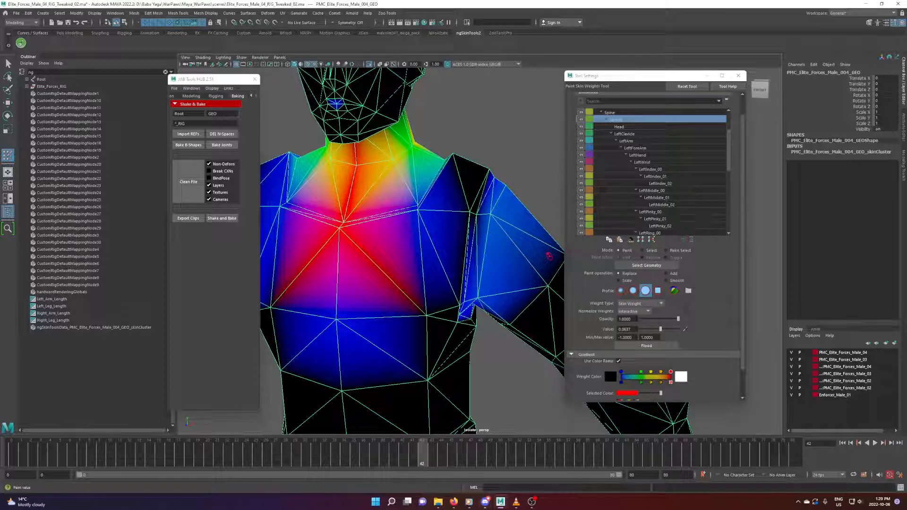
left_click_drag(549, 248, 452, 242, "alt")
middle_click_drag(522, 219, 496, 255, "alt")
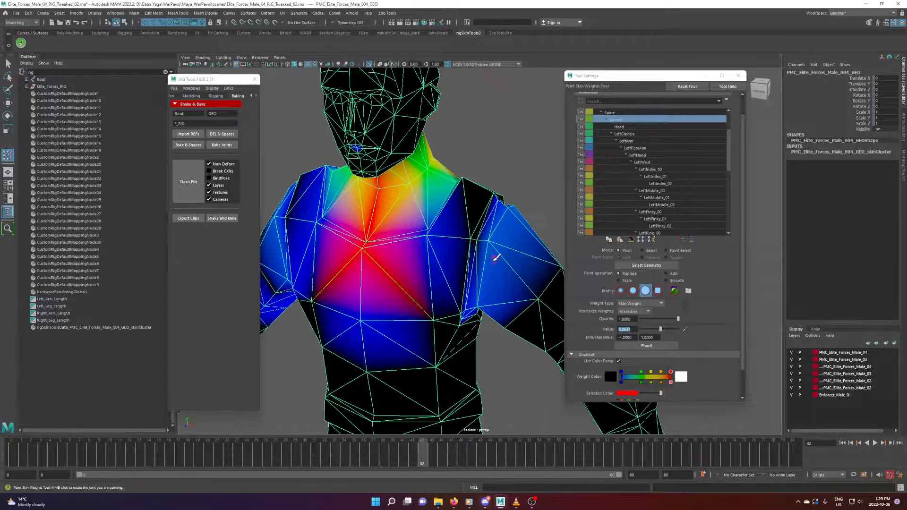
left_click_drag(498, 256, 476, 252, "alt")
left_click_drag(502, 204, 464, 261, "alt")
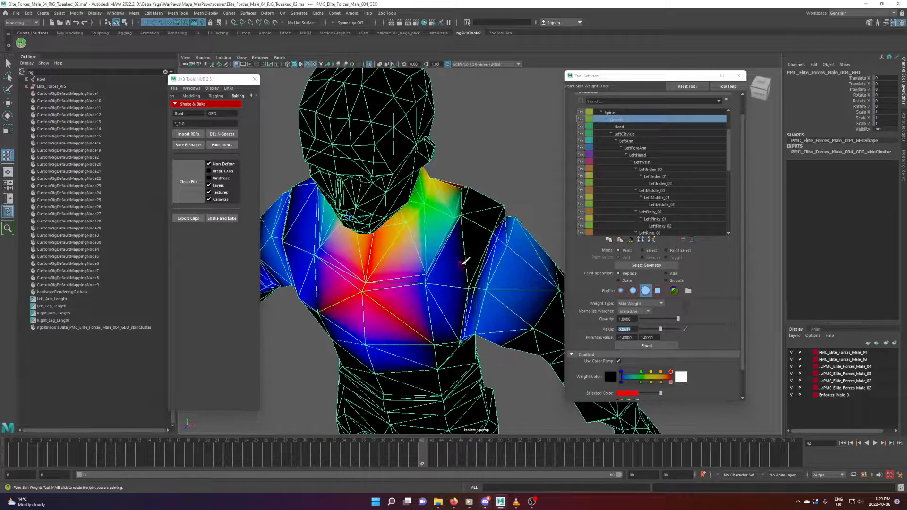
left_click_drag(467, 228, 478, 245, "alt")
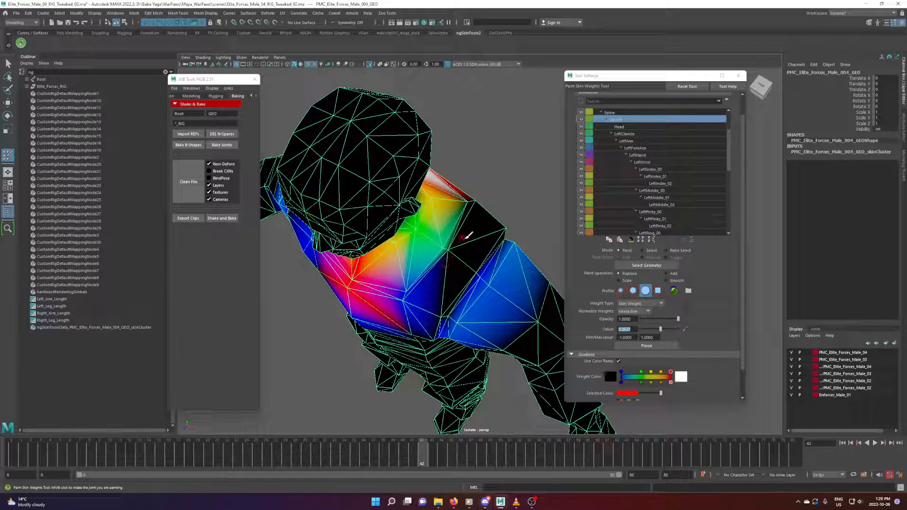
left_click_drag(461, 334, 494, 220, "alt")
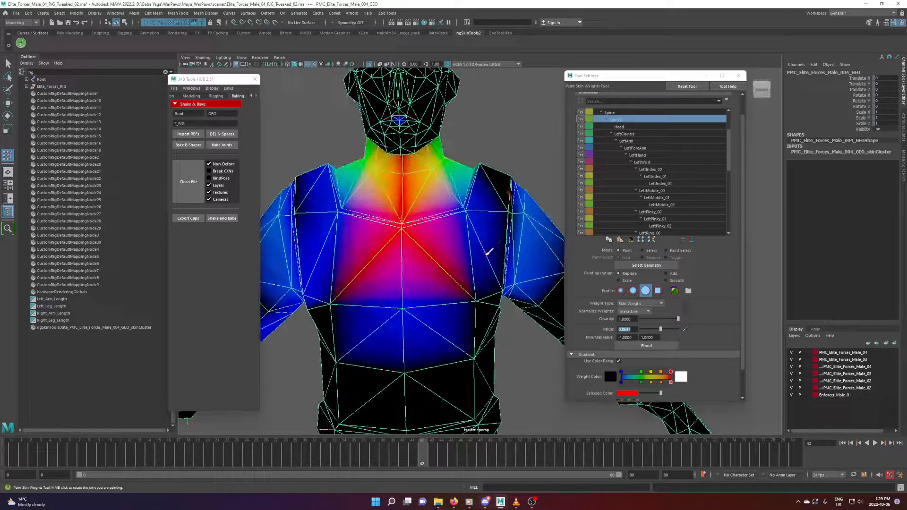
scroll(488, 253, "down", 3)
mouse_move(486, 291)
left_mouse_down("alt")
mouse_move(369, 301)
mouse_move(460, 303)
mouse_move(473, 283)
left_mouse_up("alt")
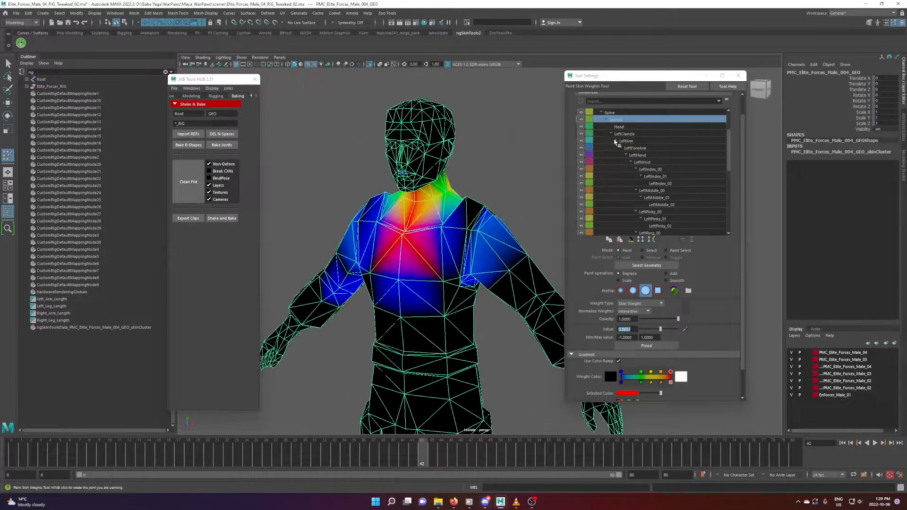
left_click(633, 126)
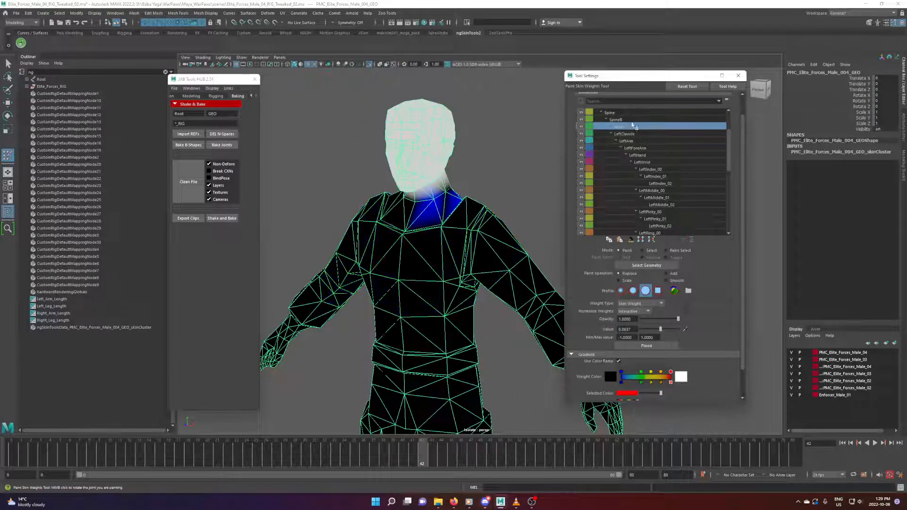
Step: Exit weight painting, bring back the full rig, and test-rotate the left shoulder control, undoing the rotation
left_click(11, 64)
left_click(496, 196)
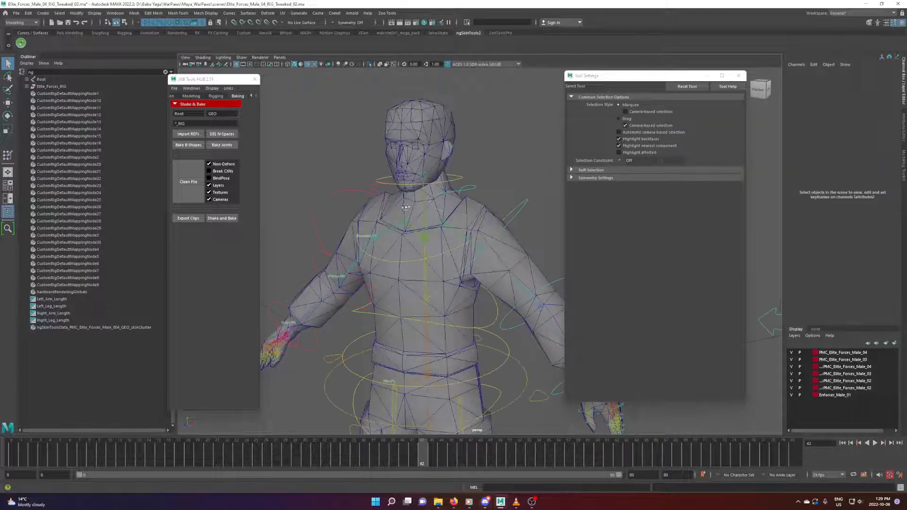
left_click(475, 187)
key("e")
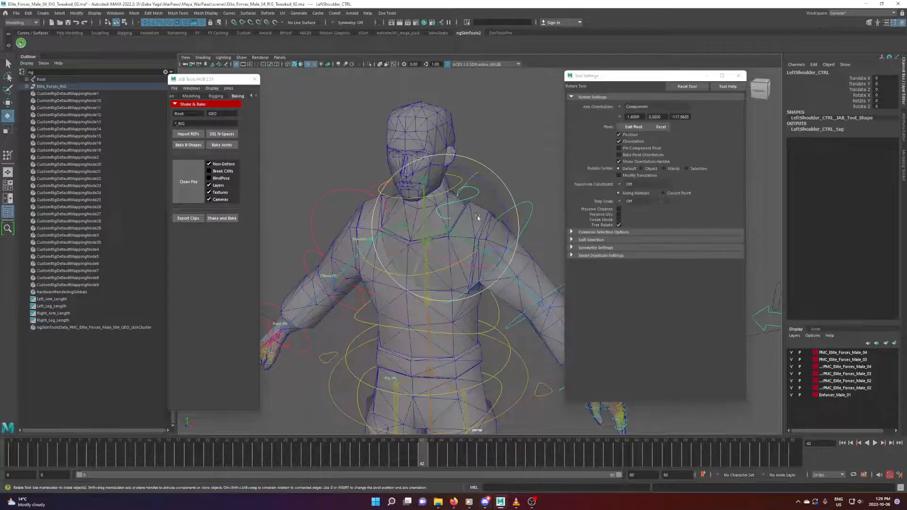
mouse_move(477, 216)
left_mouse_down()
mouse_move(475, 209)
mouse_move(466, 226)
mouse_move(492, 228)
mouse_move(446, 230)
mouse_move(484, 213)
left_mouse_up()
key("ctrl+z")
Step: Test-rotate the right shoulder control to check the deformation, and undo the rotation
left_click(337, 165)
left_click_drag(360, 190, 376, 182, "alt")
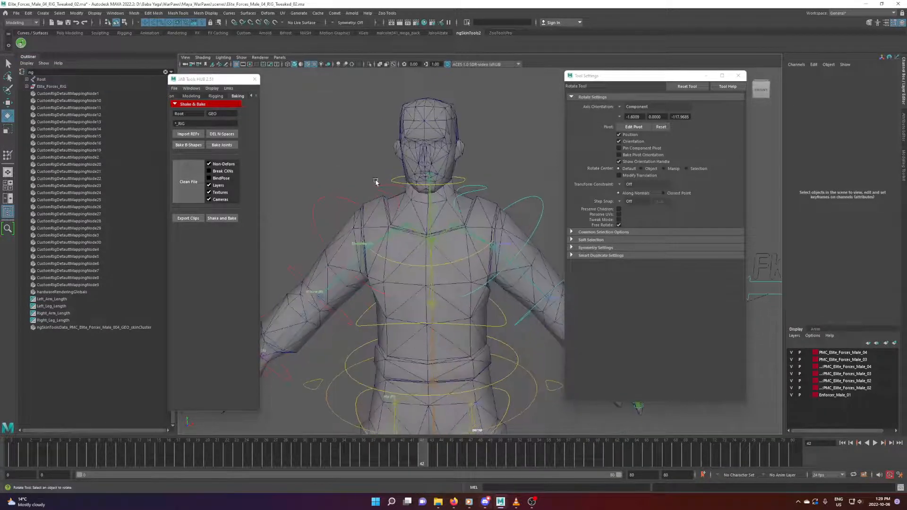
left_click(378, 188)
left_click_drag(407, 207, 398, 263)
key("ctrl+z")
key("ctrl+z")
Step: Test-rotate the left and right shoulder controls together and check the neck and collar deformation
left_click(499, 176)
left_click(476, 189)
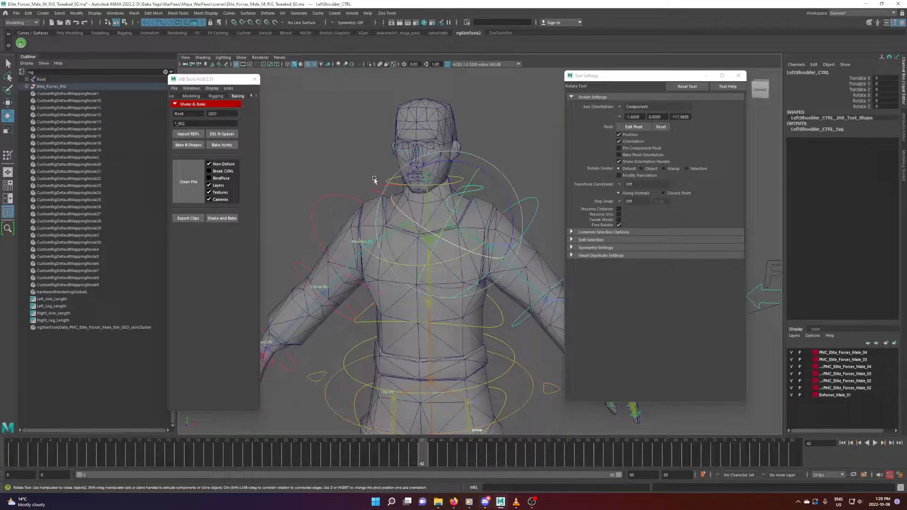
left_click(376, 190, "shift")
left_click_drag(419, 215, 364, 270)
scroll(419, 178, "up", 4)
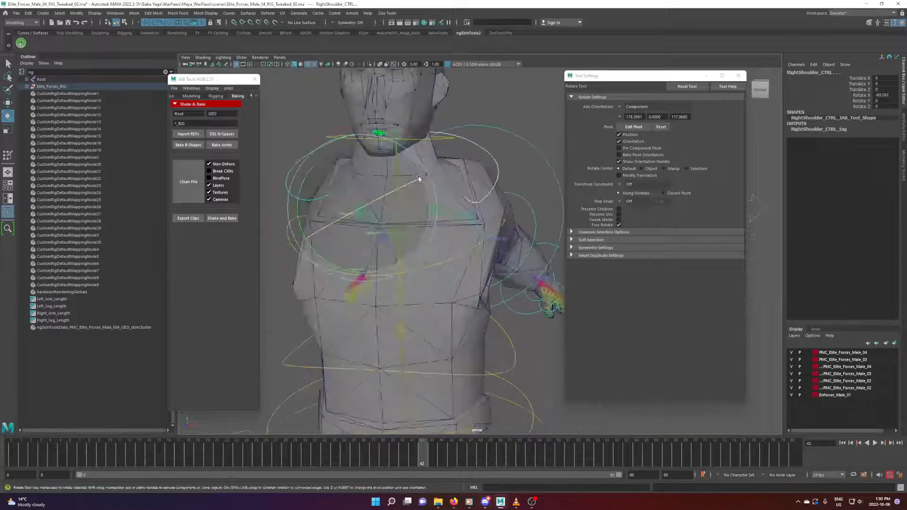
middle_click_drag(418, 178, 468, 288, "alt")
scroll(467, 288, "up", 3)
left_click_drag(468, 288, 427, 285, "alt")
scroll(417, 302, "down", 2)
scroll(430, 281, "down", 3)
left_click(531, 167)
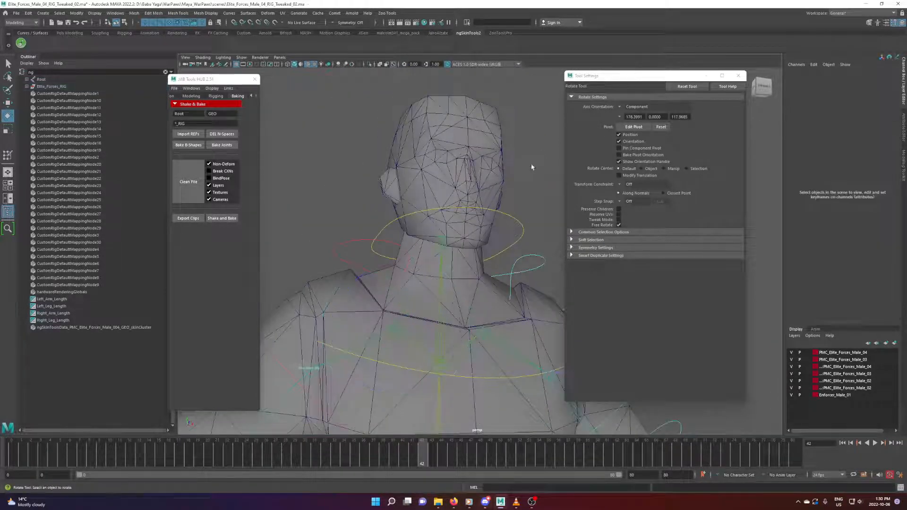
Step: Isolate the head, body and ear shells of the mesh in turn to inspect them, and return to object mode
key("q")
left_click(481, 192)
left_click_drag(482, 192, 450, 188, "alt")
right_click_drag(449, 188, 445, 206)
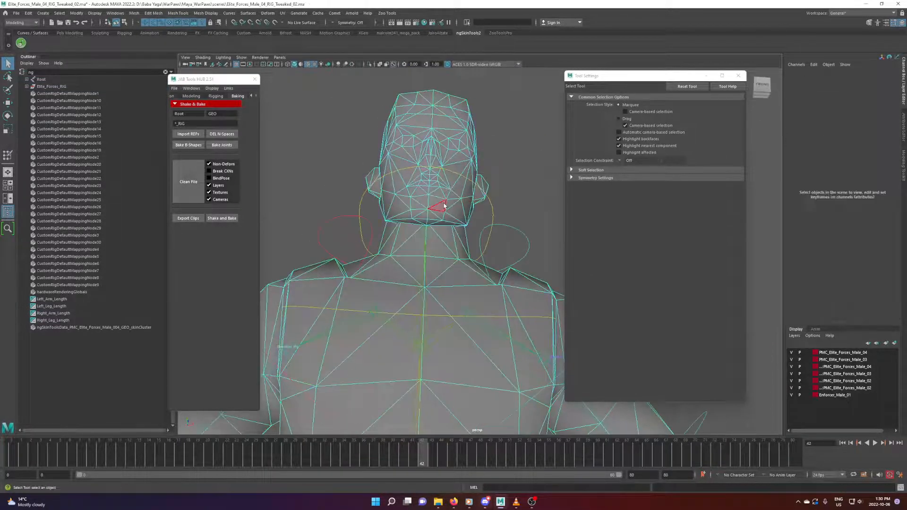
left_click(443, 207)
key("ctrl+1")
key("ctrl+1")
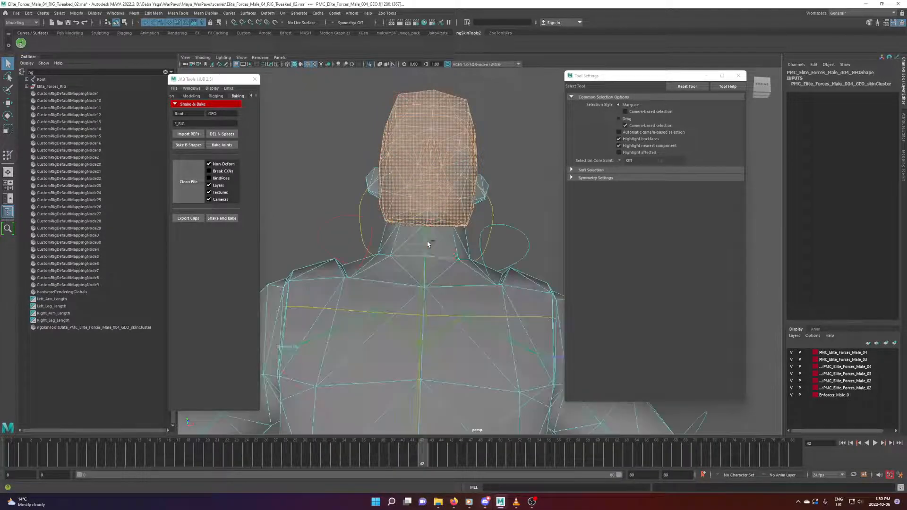
double_click(438, 248)
key("ctrl+1")
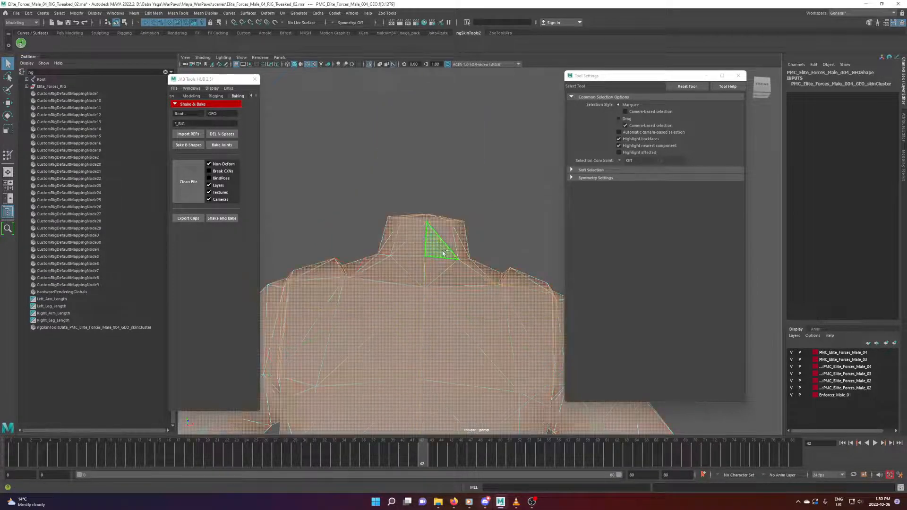
key("ctrl+1")
double_click(488, 189)
key("ctrl+1")
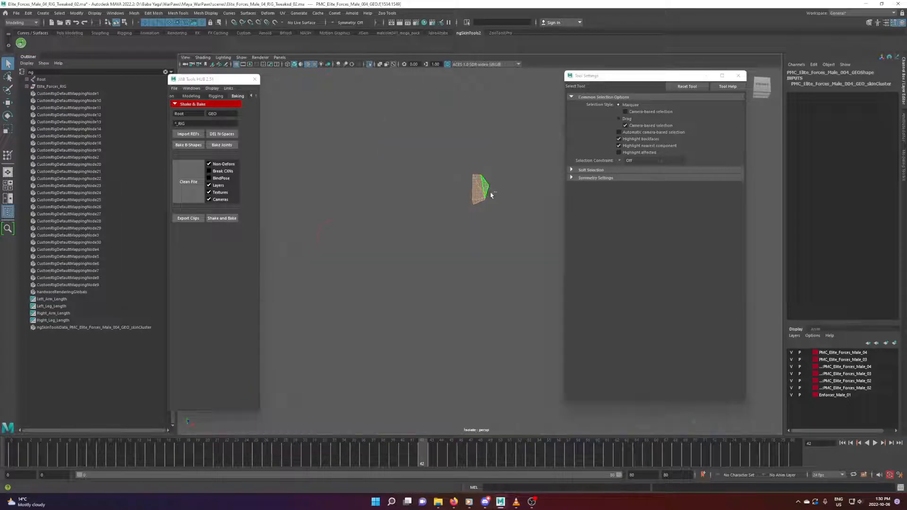
key("ctrl+1")
key("F8")
Step: Rotate the right shoulder control to about -89, 44 and -80 degrees in X, Y and Z and inspect the neck and face
left_click(538, 128)
right_click_drag(538, 129, 419, 223, "alt")
left_click(372, 235)
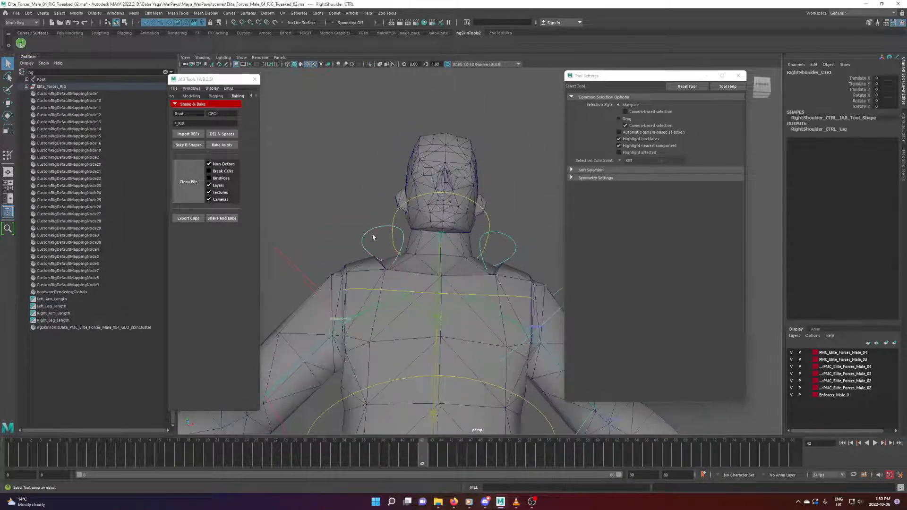
left_click_drag(372, 235, 452, 369, "alt")
key("e")
right_click_drag(451, 326, 493, 288, "alt")
left_click_drag(494, 287, 402, 277, "alt")
right_click_drag(401, 276, 424, 282, "alt")
left_click_drag(423, 282, 433, 269, "alt")
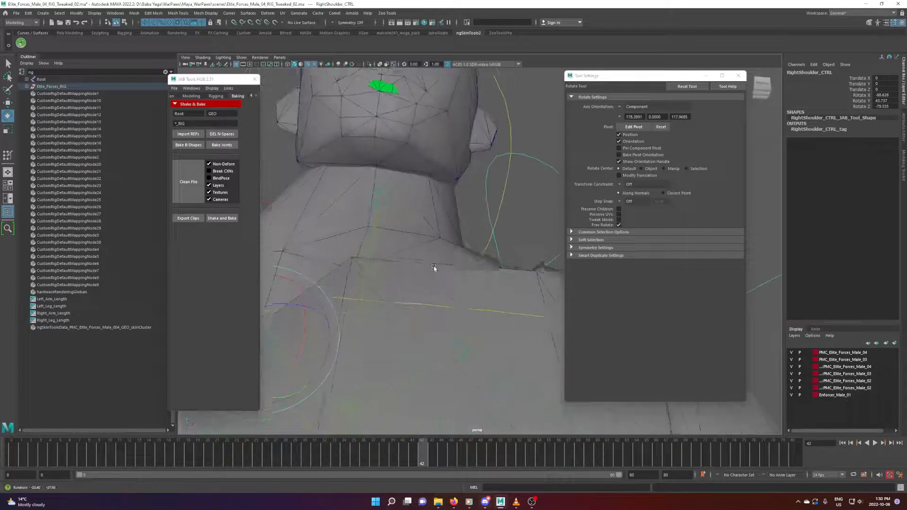
middle_click_drag(433, 270, 467, 335, "alt")
Step: Select the faces of the separate shell poking through the mouth and isolate them in the viewport
left_click(9, 64)
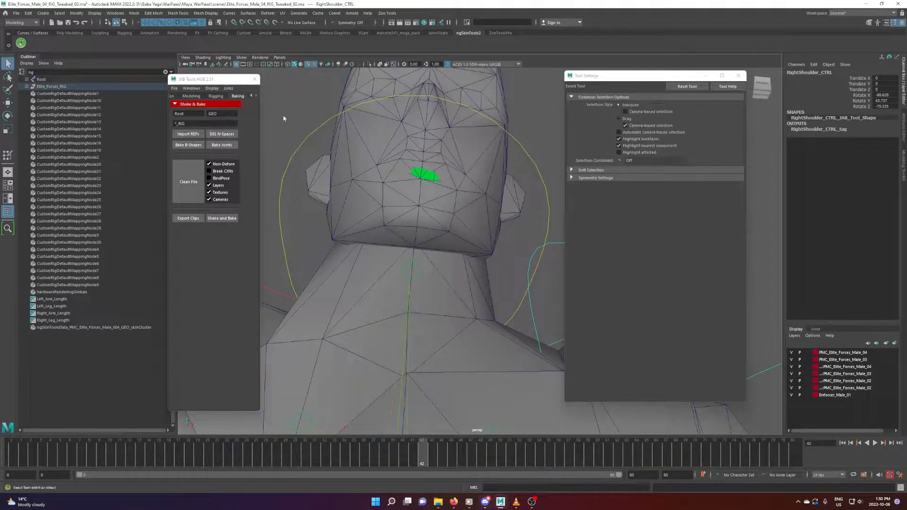
left_click(430, 178)
right_click(430, 178)
right_click_drag(443, 188, 432, 196)
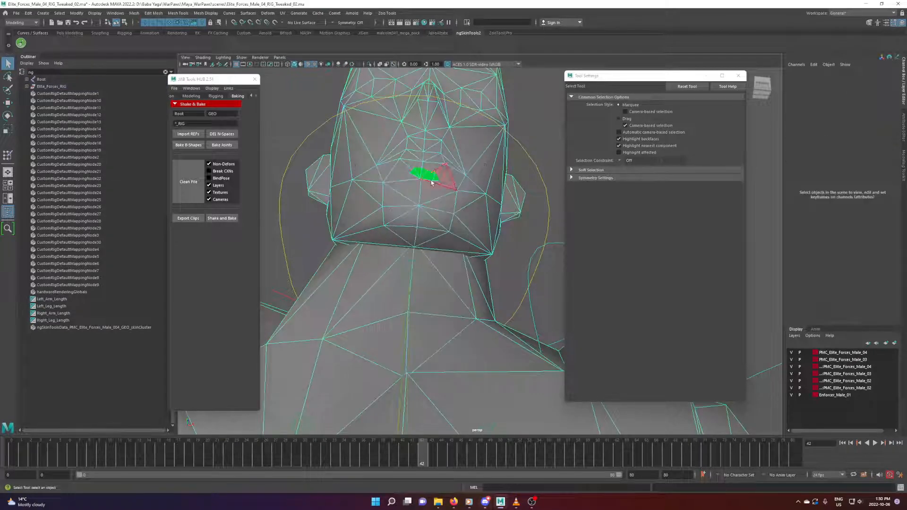
double_click(431, 179)
key("ctrl+1")
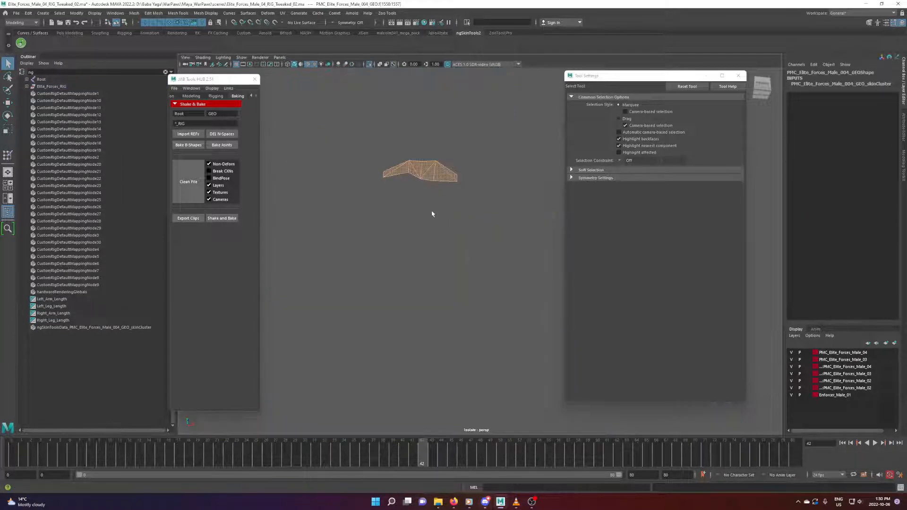
left_click_drag(432, 215, 450, 267, "alt")
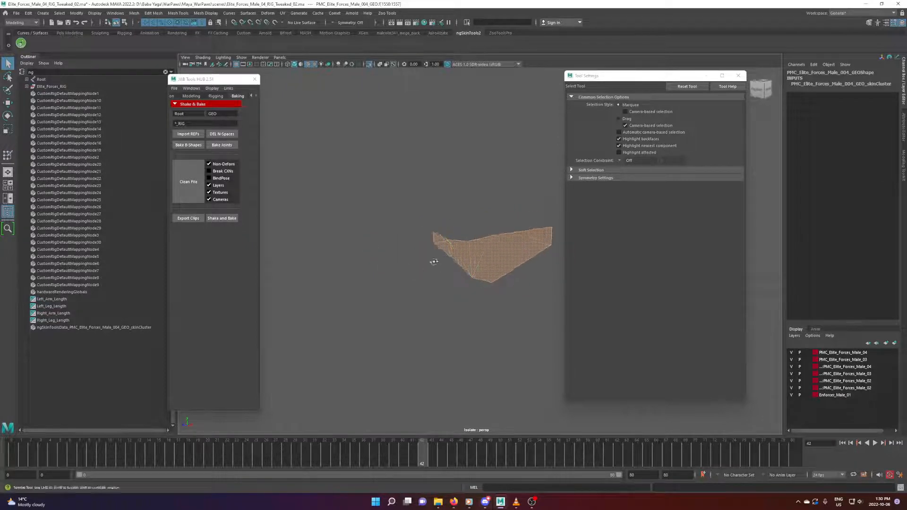
Step: Turn off the isolation and examine the mouth shell inside the head in wireframe display
key("ctrl+1")
key("ctrl+1")
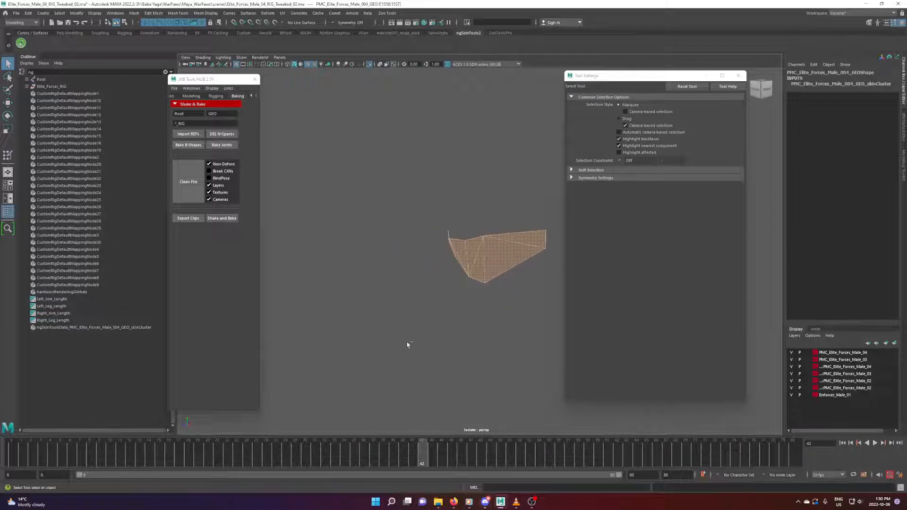
key("ctrl+1")
left_click_drag(419, 338, 434, 287, "alt")
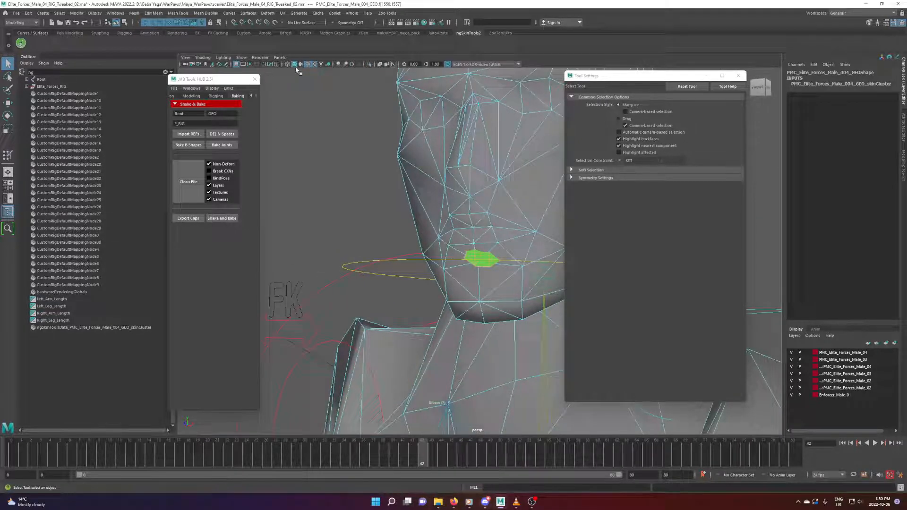
left_click(294, 64)
mouse_move(281, 300)
left_mouse_down("alt")
mouse_move(397, 211)
mouse_move(434, 226)
left_mouse_up("alt")
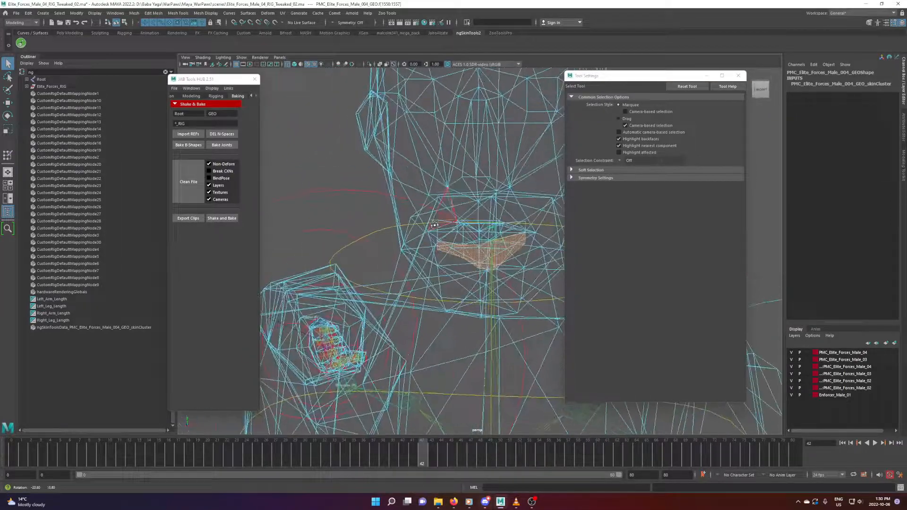
mouse_move(466, 258)
left_mouse_down("alt")
mouse_move(475, 276)
mouse_move(457, 265)
left_mouse_up("alt")
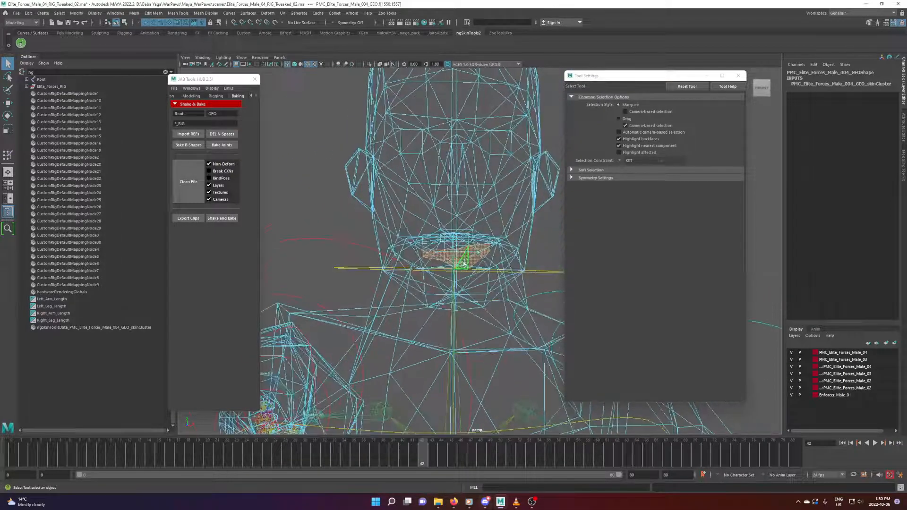
Step: Return the body mesh to object mode, deselect it and restore the shaded viewport display
key("ctrl+1")
right_click_drag(468, 260, 504, 231)
left_click(504, 231)
left_click(460, 259)
key("ctrl+1")
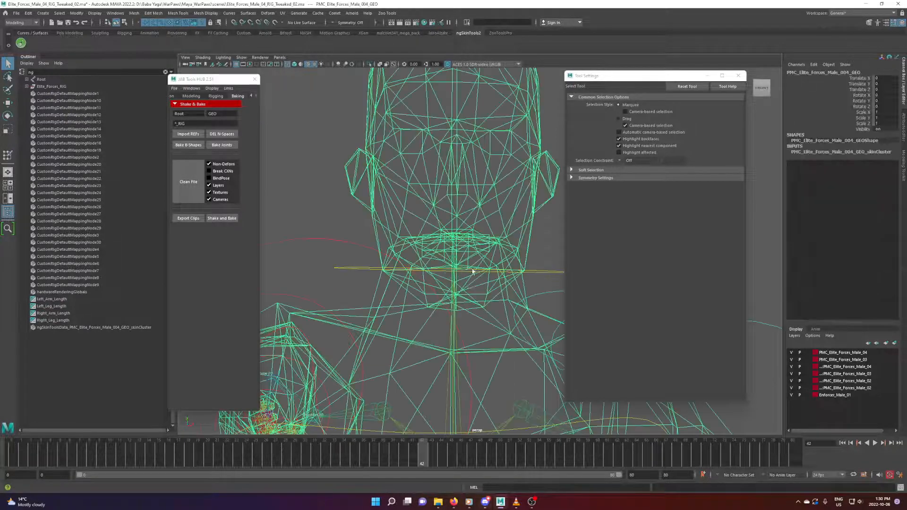
left_click(338, 242)
left_click_drag(339, 242, 370, 249, "alt")
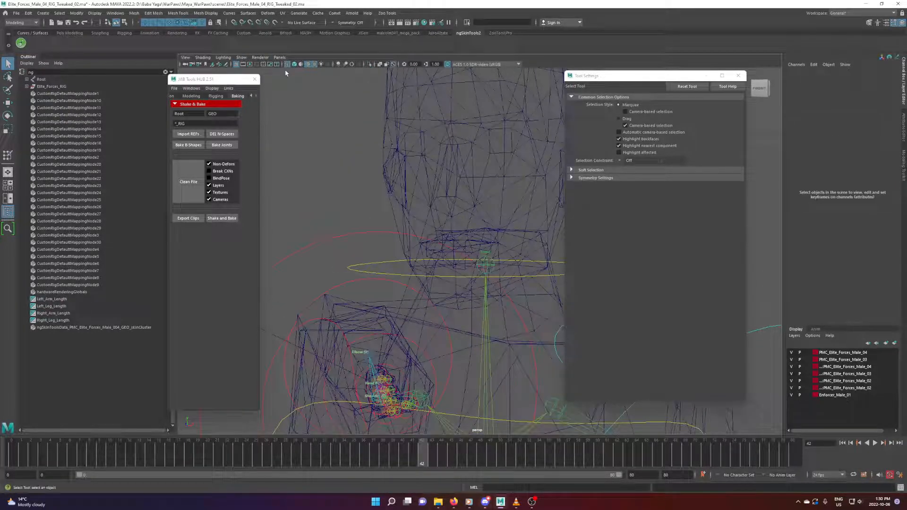
left_click(294, 64)
left_click_drag(369, 181, 356, 189, "alt")
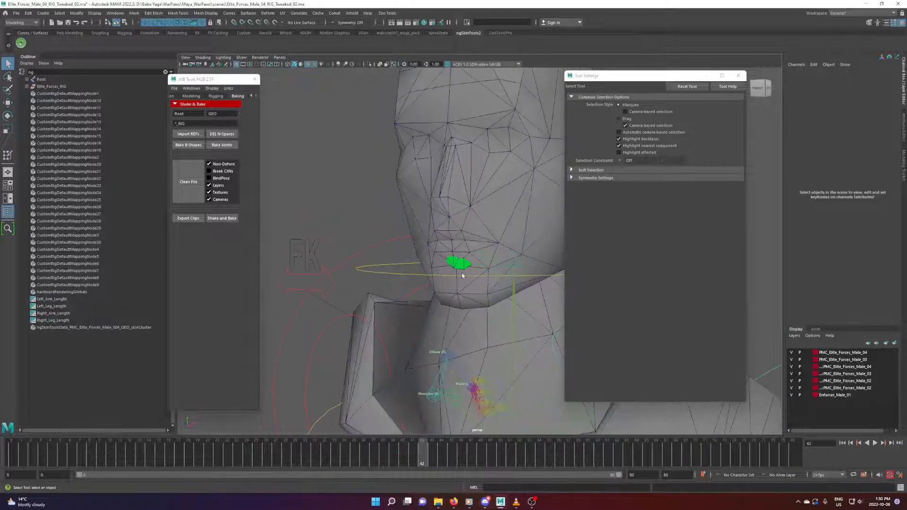
Step: Open the Hypershade to look over the scene's materials and close it again
left_click(424, 23)
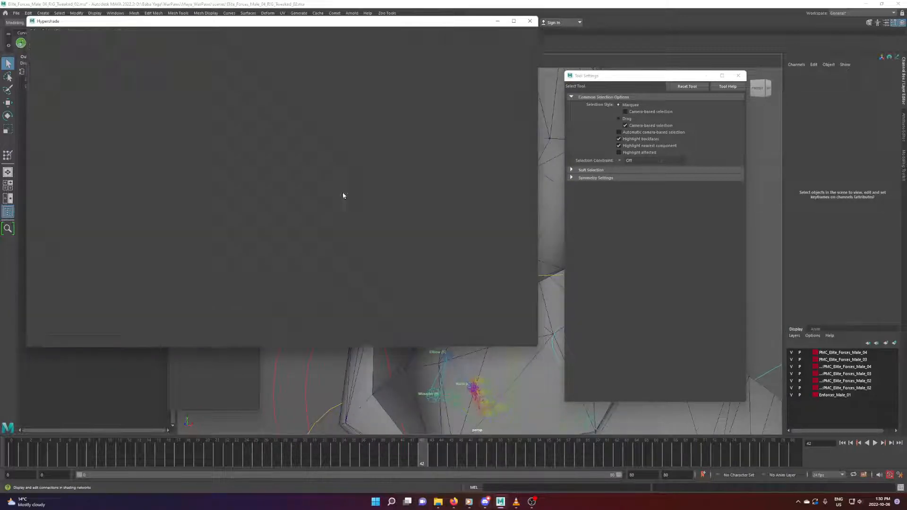
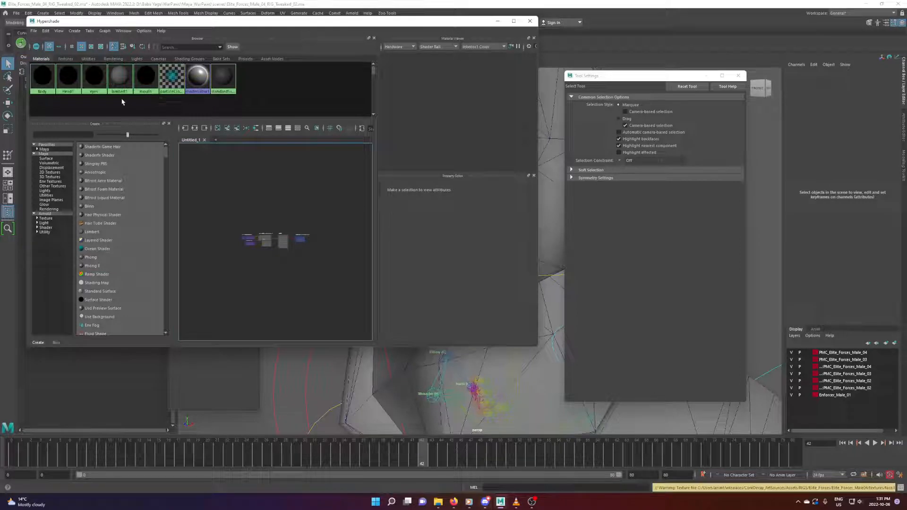
left_click_drag(500, 22, 464, 169)
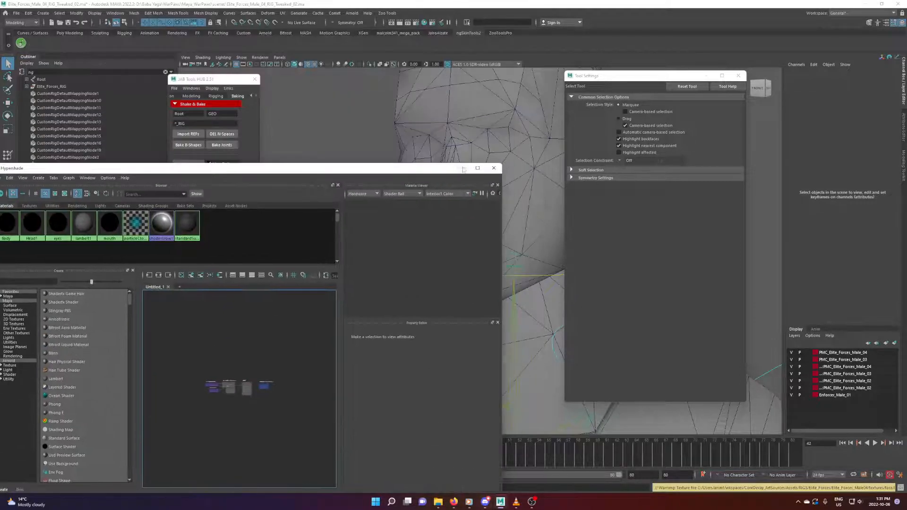
left_click(492, 168)
Step: Select the right shoulder control, inspect the mouth shell around the face and reset the control's X, Y and Z rotations
scroll(437, 281, "up", 5)
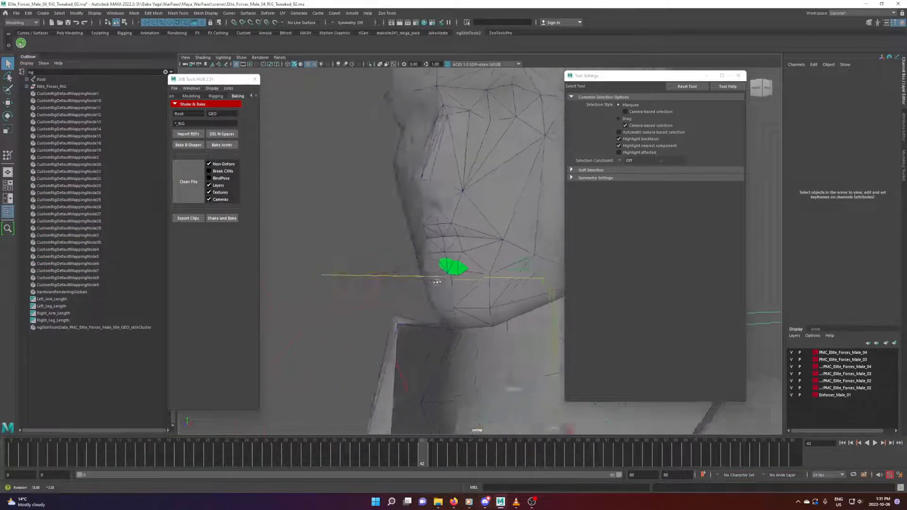
left_click_drag(436, 282, 364, 214, "alt")
scroll(463, 289, "down", 5)
left_click(402, 246)
scroll(462, 204, "down", 3)
left_click_drag(452, 254, 509, 252, "alt")
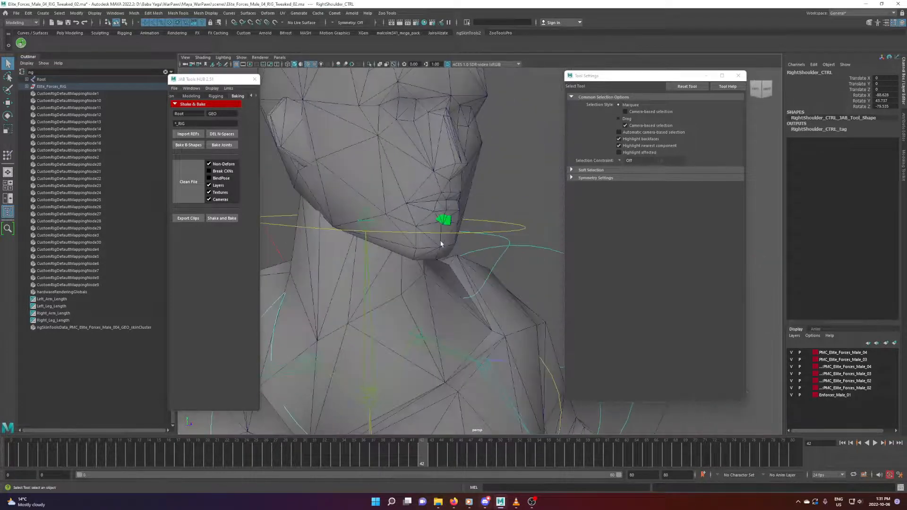
left_click_drag(441, 244, 358, 310, "alt")
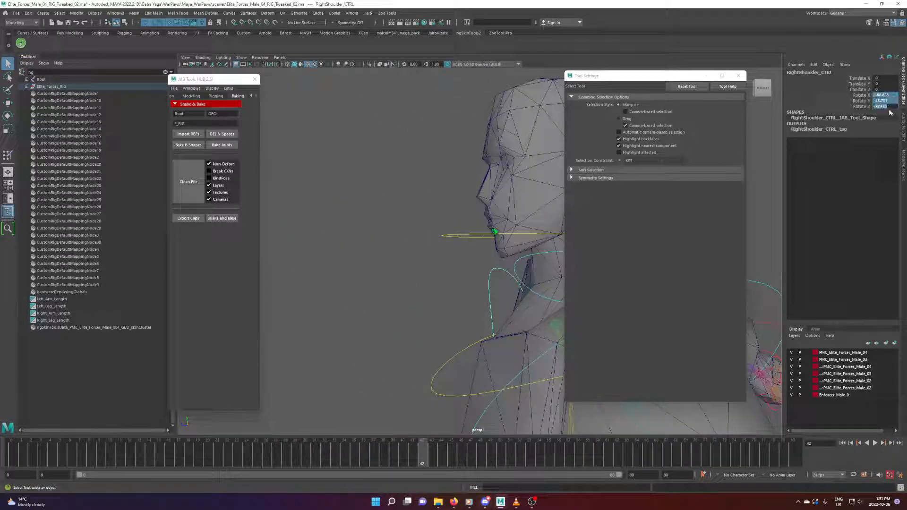
left_click_drag(302, 232, 433, 251, "alt")
scroll(433, 251, "down", 3)
Step: Test-rotate the SpineB control to check how the head and mouth follow, and undo the rotations
left_click(496, 203)
left_click_drag(493, 222, 449, 255, "alt")
scroll(516, 236, "down", 2)
left_click(506, 245)
key("e")
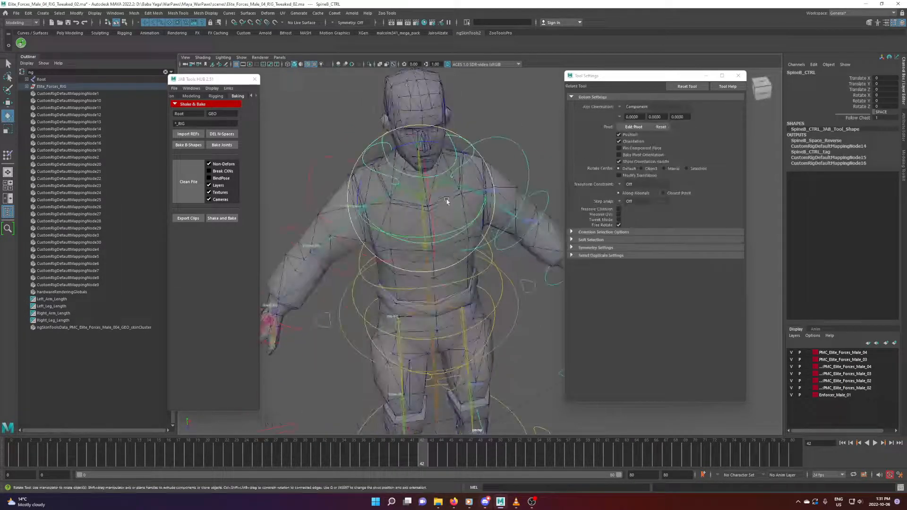
left_click_drag(446, 222, 424, 155)
key("ctrl+z")
key("ctrl+z")
mouse_move(504, 164)
left_mouse_down("alt")
mouse_move(463, 208)
mouse_move(495, 153)
left_mouse_up("alt")
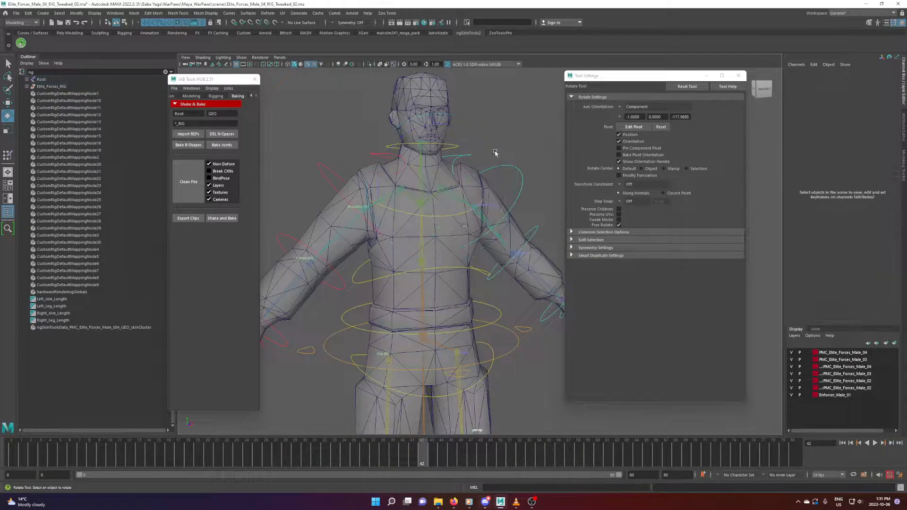
left_click(456, 217)
mouse_move(437, 203)
left_mouse_down()
mouse_move(431, 159)
mouse_move(430, 209)
left_mouse_up()
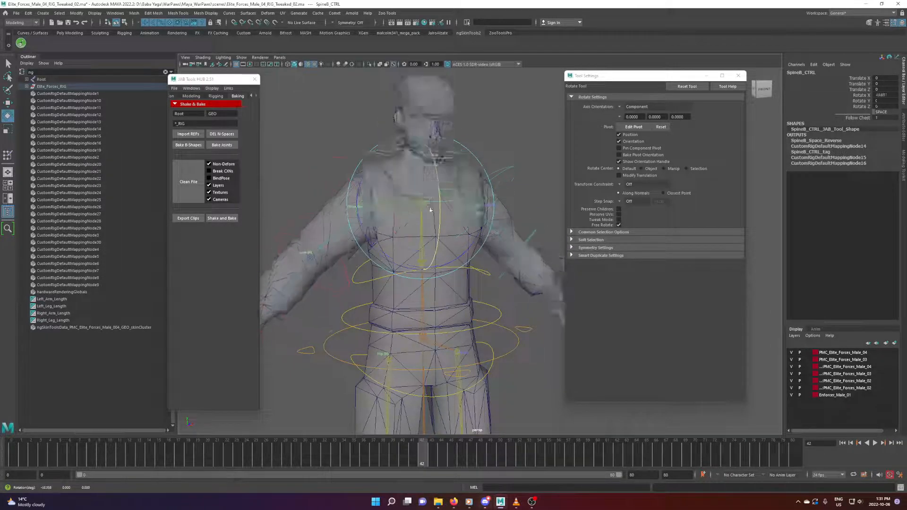
left_click_drag(412, 137, 412, 136)
key("ctrl+z")
Step: Try rotating the left arm control, and rotate the right shoulder control to about -46, 79 and -21 degrees in X, Y and Z
left_click(513, 176)
left_click(489, 169)
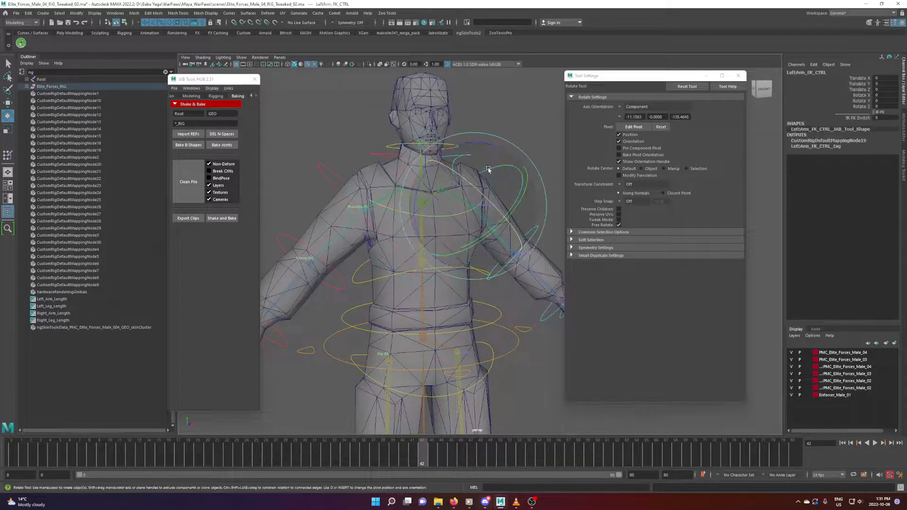
left_click_drag(468, 199, 510, 198)
left_click_drag(396, 215, 424, 257, "alt")
left_click(362, 134)
left_click_drag(405, 171, 416, 174)
right_click_drag(456, 182, 470, 229, "alt")
middle_click_drag(470, 229, 514, 383, "alt")
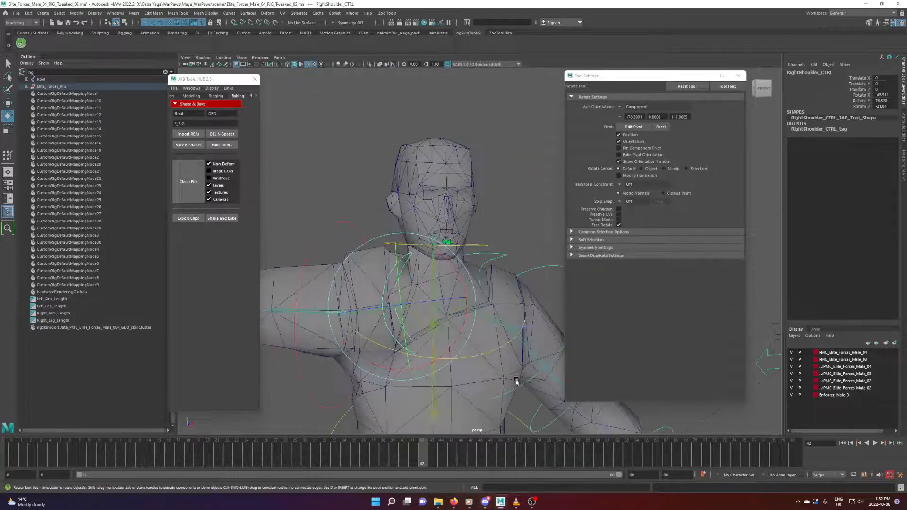
Step: Rotate the left shoulder control to about -139, 56 and -112 degrees in X, Y and Z
left_click_drag(499, 309, 296, 185, "alt")
left_click(509, 260)
left_click(509, 260)
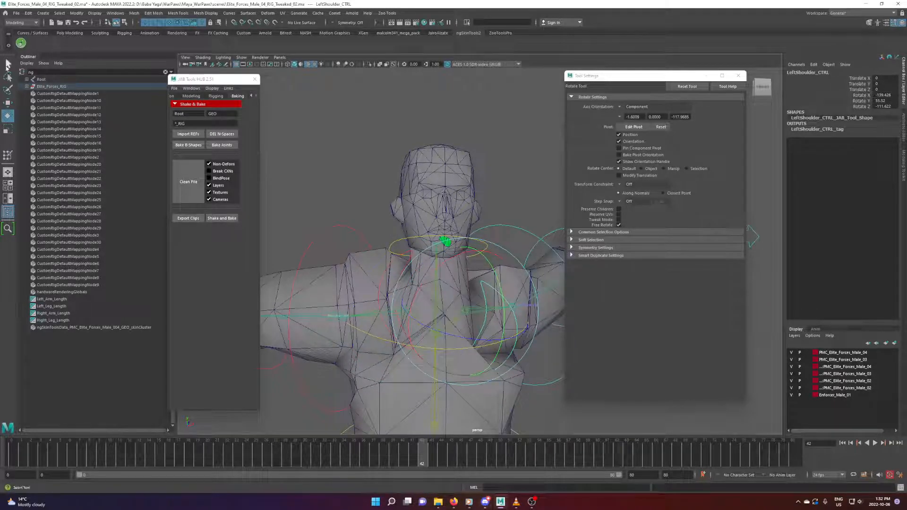
Step: Select the body mesh and pick the faces of the green shell poking through the mouth
left_click(7, 67)
left_click(373, 206)
scroll(421, 234, "up", 3)
left_click(430, 252)
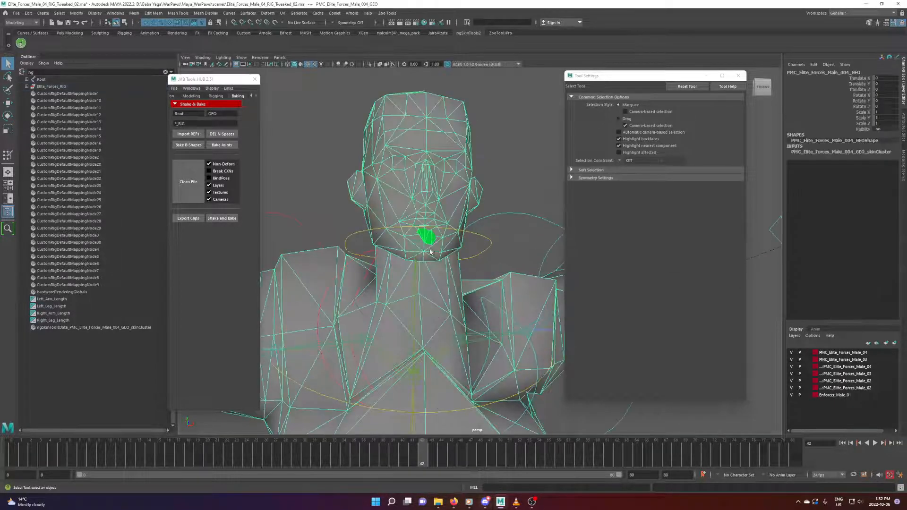
left_click_drag(430, 252, 396, 240, "alt")
scroll(421, 231, "up", 3)
right_click_drag(442, 229, 441, 247)
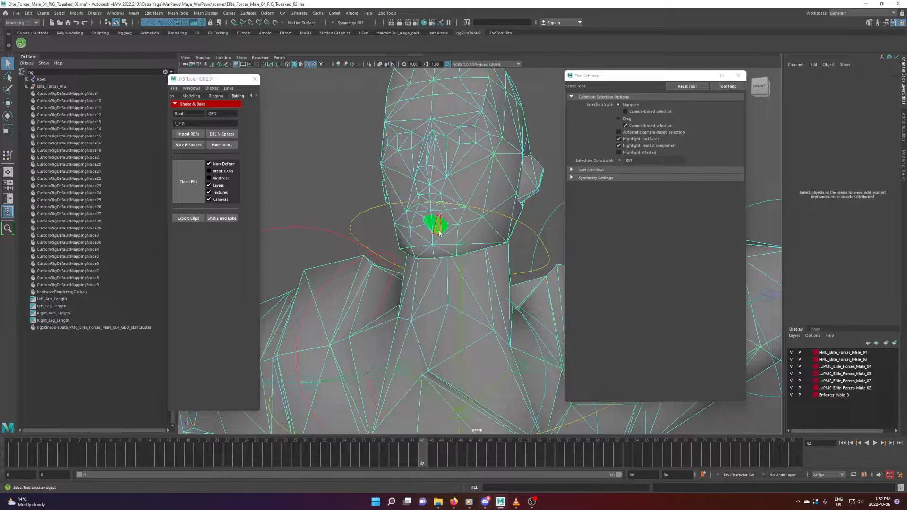
left_click(439, 231)
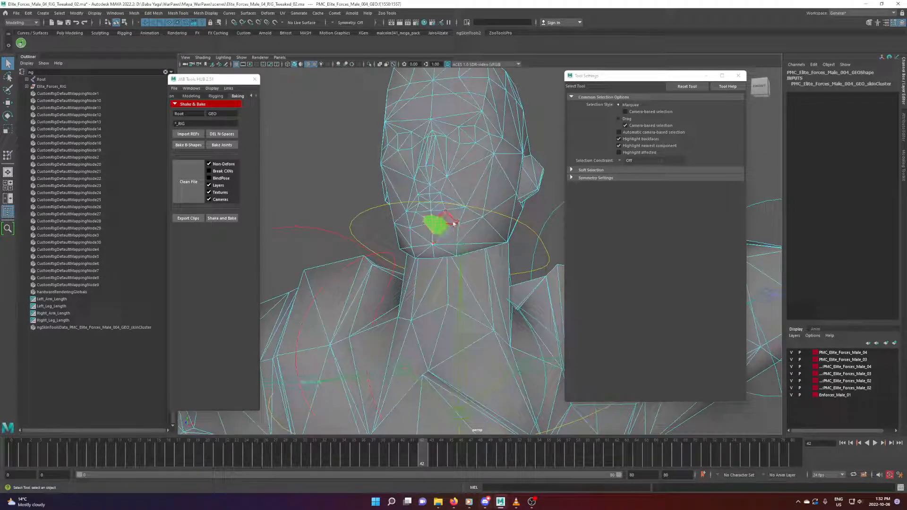
Step: Examine the mouth shell's skin weights for the head, left clavicle, arm, hand and index finger joints with Paint Skin Weights
left_click(8, 156)
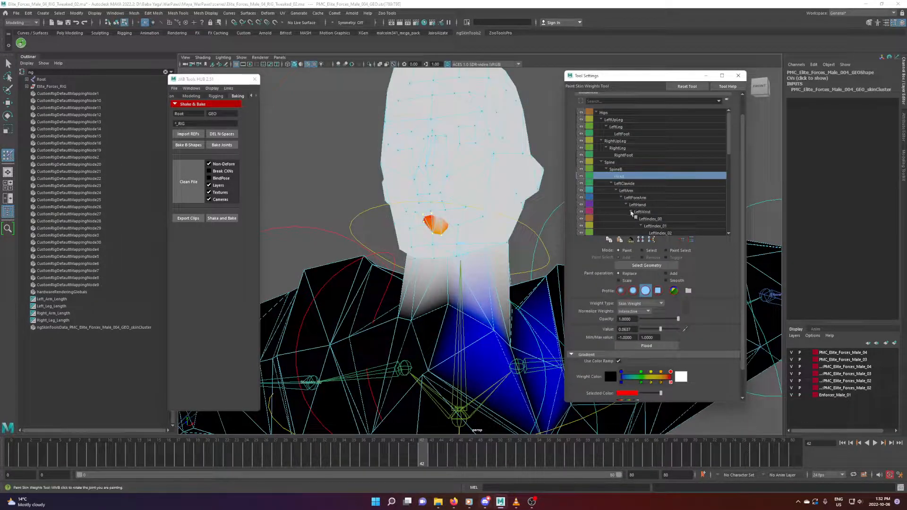
left_click(638, 169)
left_click(640, 175)
left_click(636, 184)
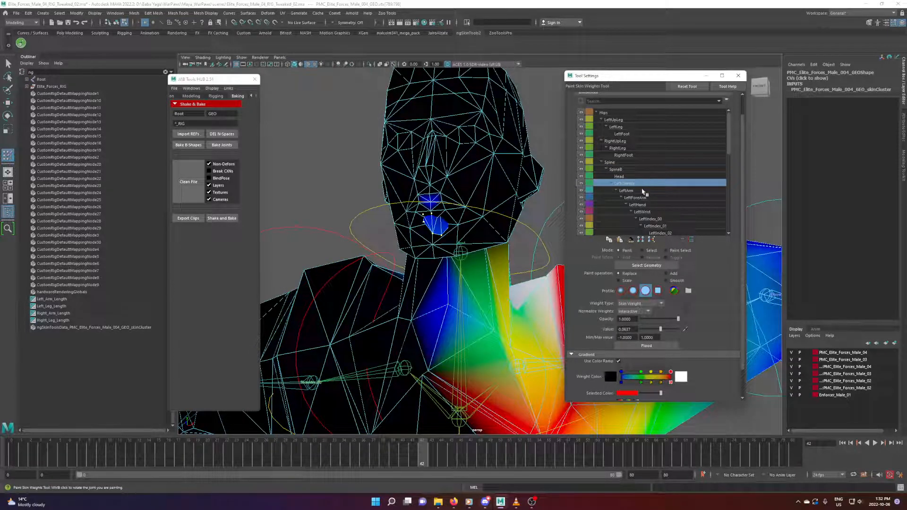
left_click(638, 193)
left_click(642, 186)
left_click(639, 194)
left_click(644, 203)
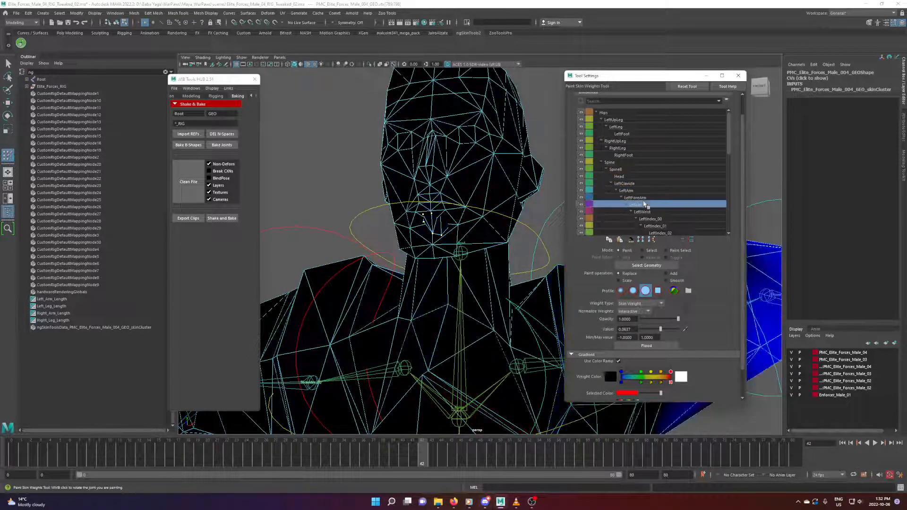
left_click(650, 212)
left_click(660, 226)
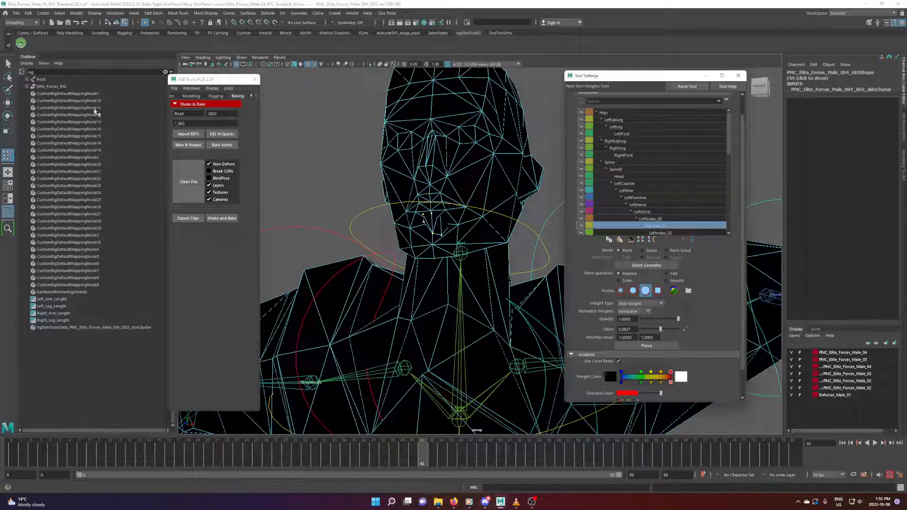
Step: Isolate the body mesh and select all the vertices of the head, including the ears and mouth
left_click(7, 64)
scroll(465, 209, "down", 3)
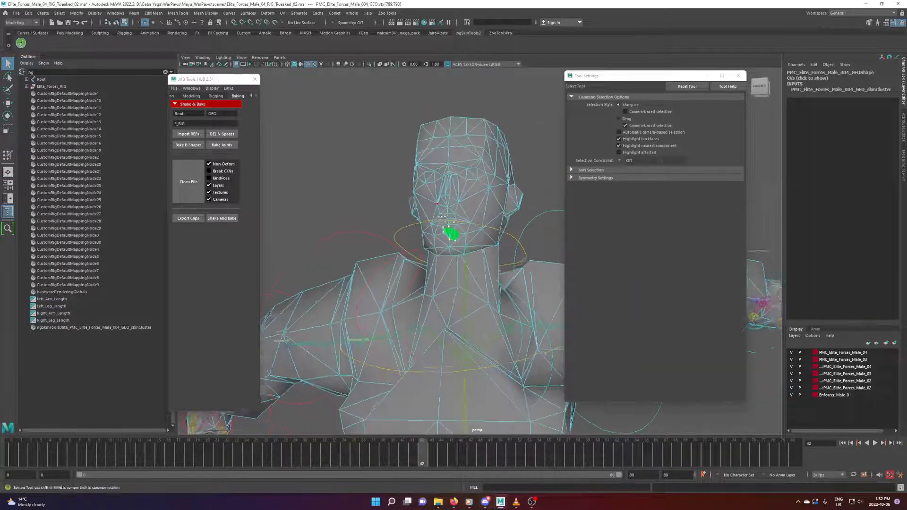
right_click(465, 209)
left_click(499, 196)
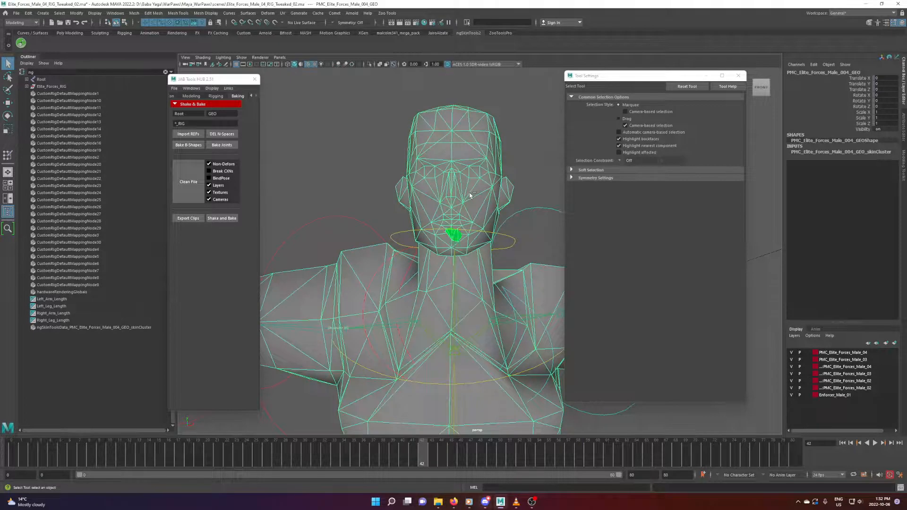
key("ctrl+1")
left_click_drag(470, 233, 465, 211, "alt")
right_click(466, 209)
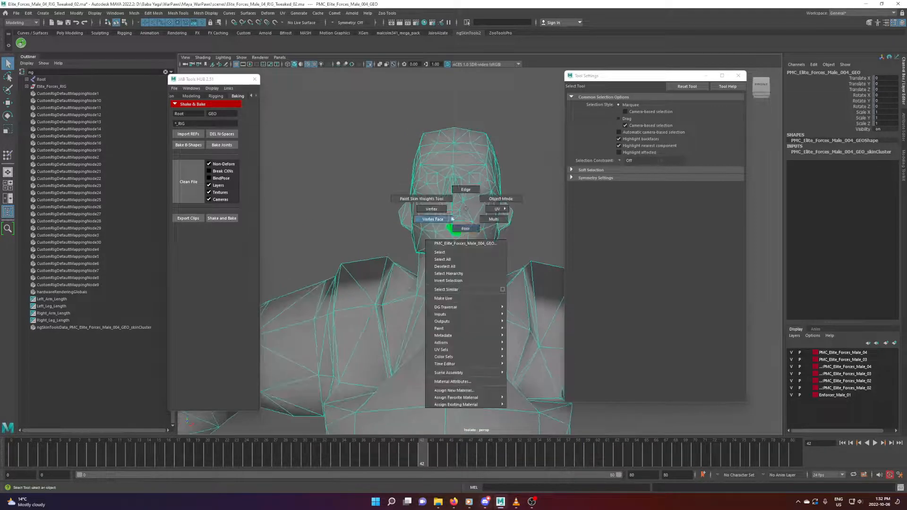
left_click(431, 209)
left_click_drag(364, 93, 551, 255)
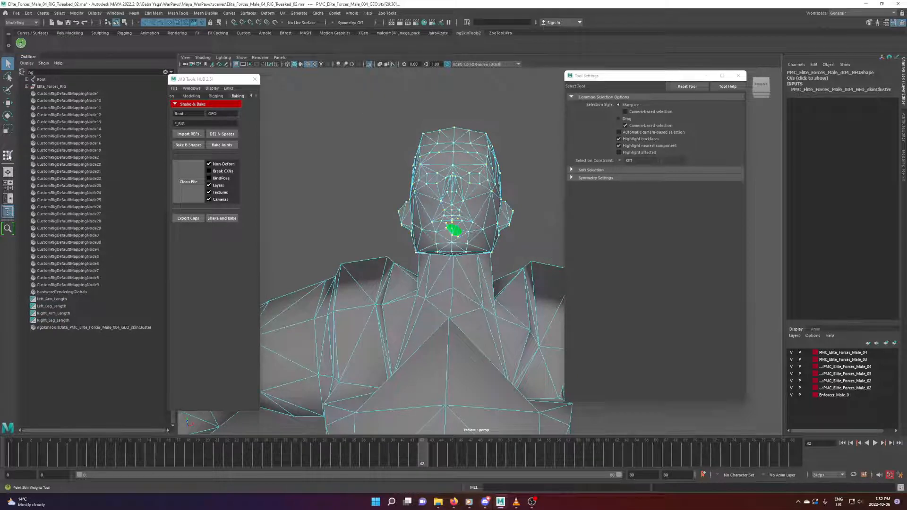
Step: Flood the selected head vertices with a Head joint weight of 1.0 and return the mesh to object mode
left_click(8, 156)
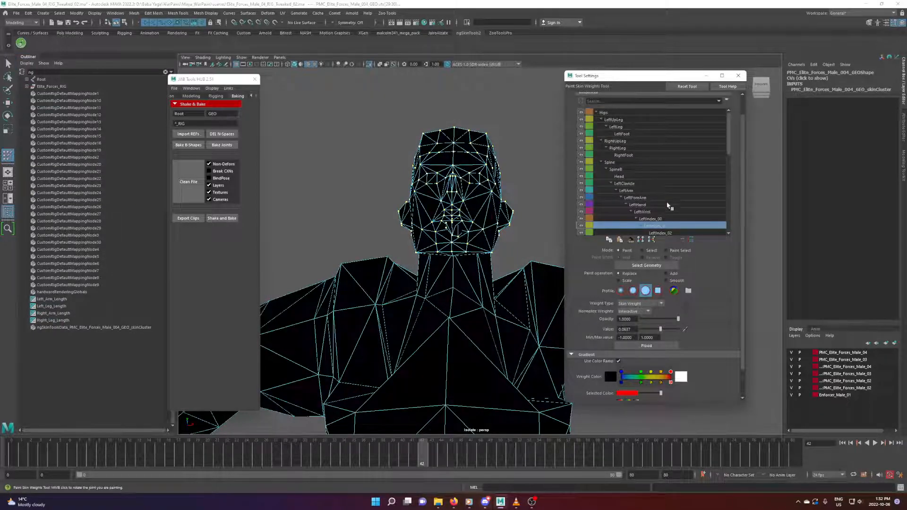
left_click(646, 177)
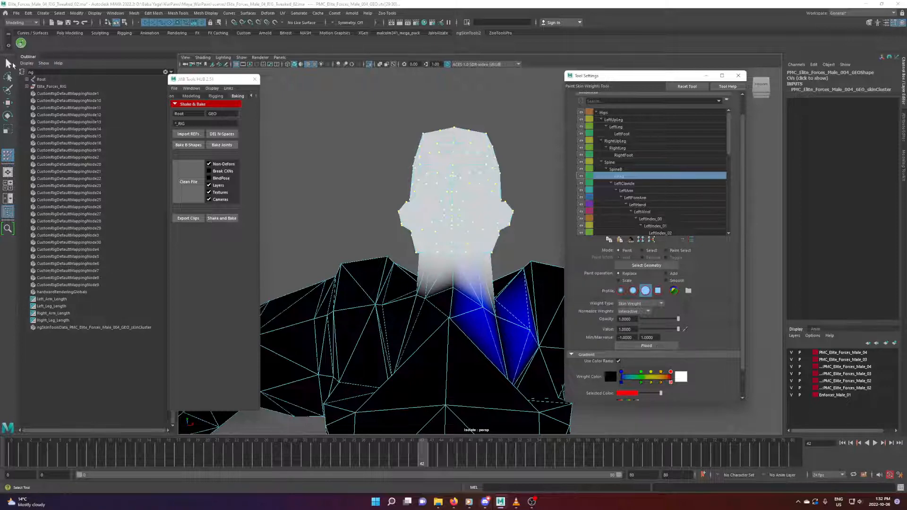
key("q")
right_click_drag(461, 171, 488, 163)
left_click(479, 265)
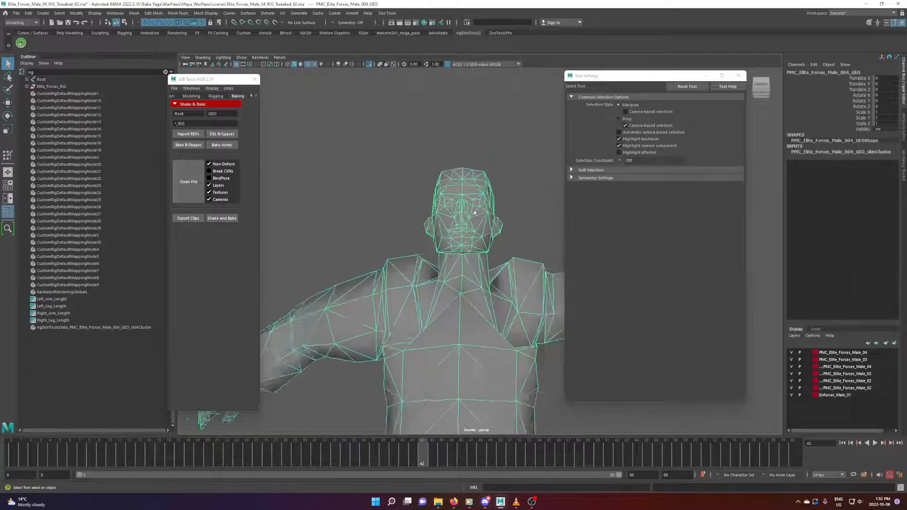
Step: Exit the mesh isolation and set the translate and rotate values of the left and right shoulder controls to 0
key("ctrl+1")
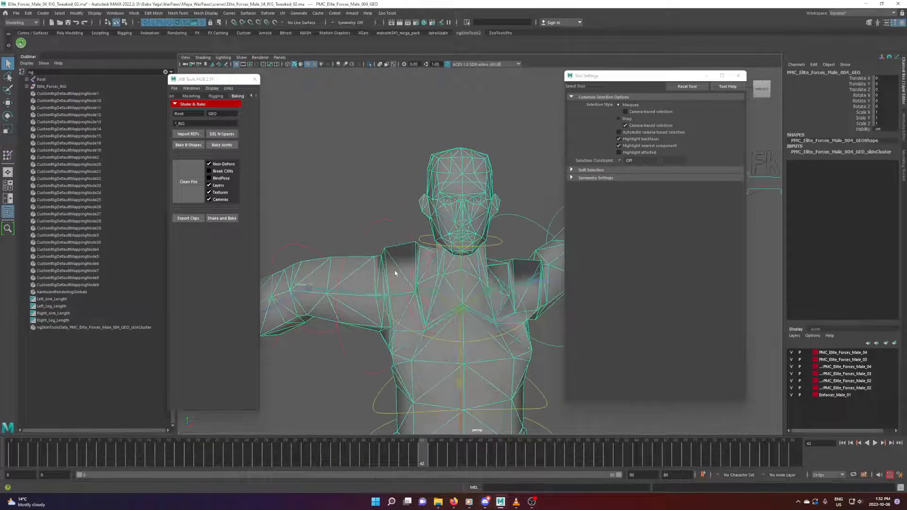
mouse_move(395, 274)
left_mouse_down("alt")
mouse_move(404, 262)
mouse_move(399, 287)
left_mouse_up("alt")
left_click(378, 250)
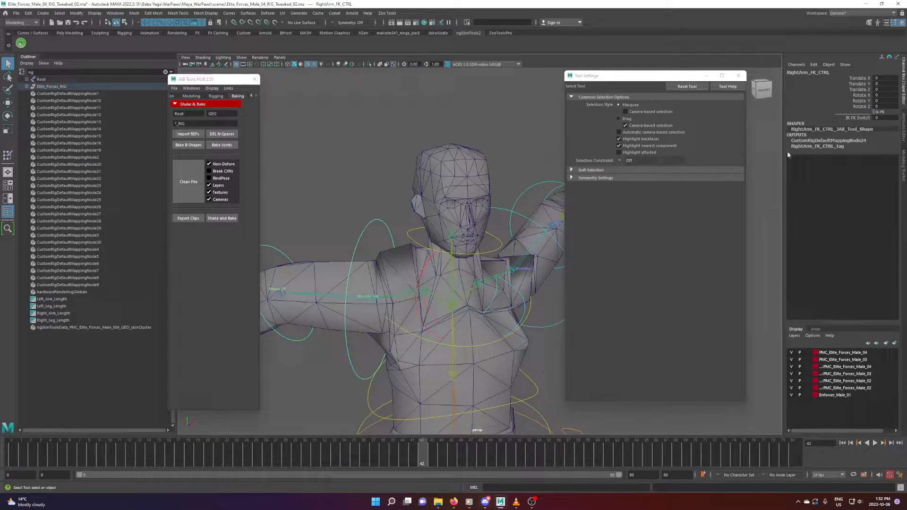
left_click(389, 192)
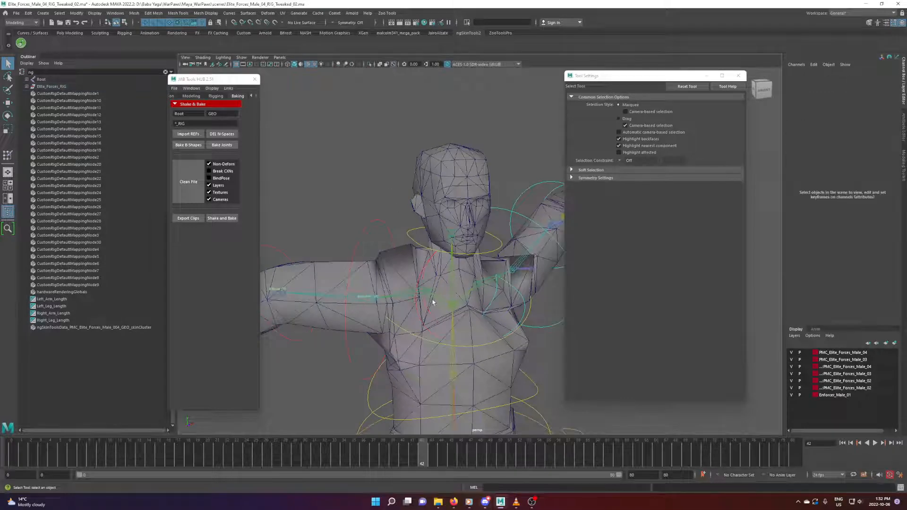
left_click_drag(433, 302, 502, 267, "alt")
left_click(510, 289)
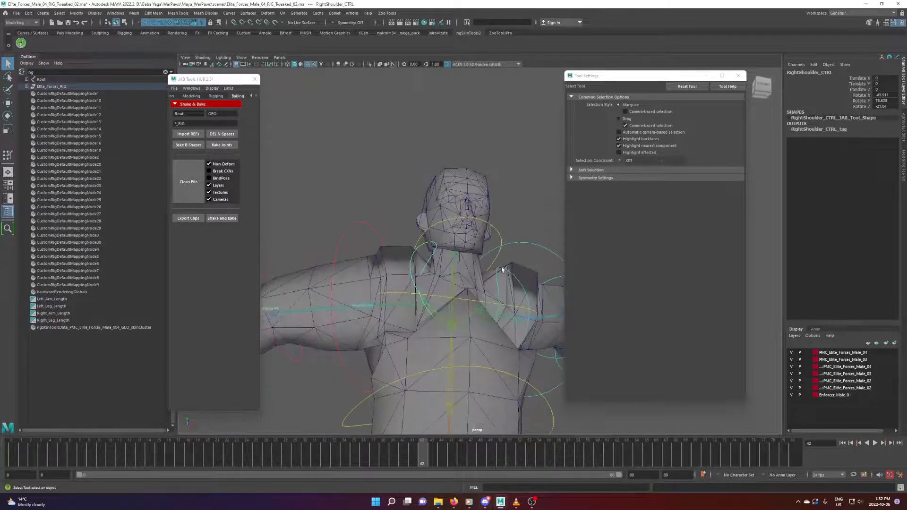
left_click(523, 281)
left_click_drag(884, 84, 883, 107)
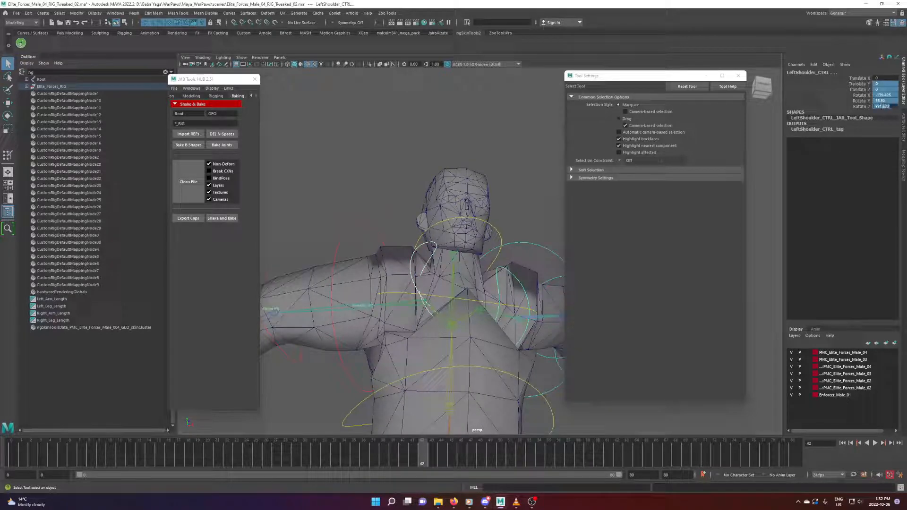
key("Return")
Step: Inspect the head, neck and shoulders of the body mesh from several angles with the shoulder controls reset
left_click(511, 232)
left_click_drag(510, 233, 507, 271, "alt")
left_click(501, 262)
left_click_drag(418, 247, 423, 256)
left_click_drag(422, 256, 460, 284, "alt")
key("e")
key("q")
right_click_drag(471, 286, 466, 314, "alt")
middle_click_drag(465, 314, 419, 304, "alt")
left_click_drag(419, 303, 395, 310, "alt")
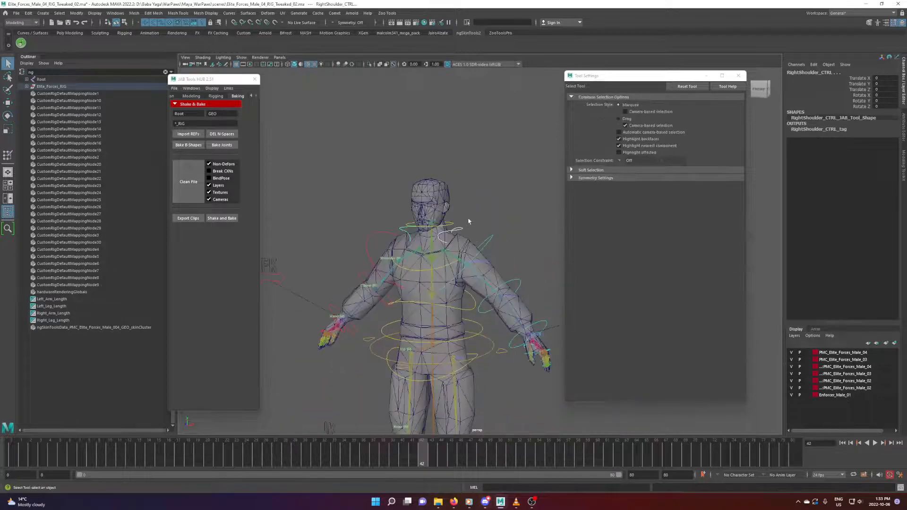
left_click(481, 205)
right_click_drag(456, 213, 481, 226, "alt")
mouse_move(480, 226)
left_mouse_down("alt")
mouse_move(392, 229)
mouse_move(496, 230)
left_mouse_up("alt")
middle_click_drag(425, 286, 447, 251, "alt")
left_click_drag(448, 251, 417, 249, "alt")
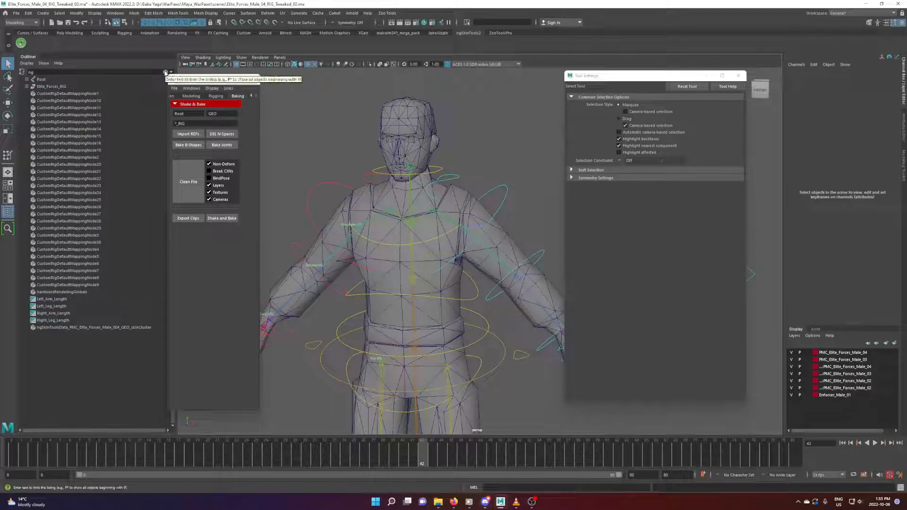
Step: Delete the body mesh's ngSkinToolsData node and restore the Outliner to an unfiltered list of DAG objects only
left_click(127, 327)
key("Delete")
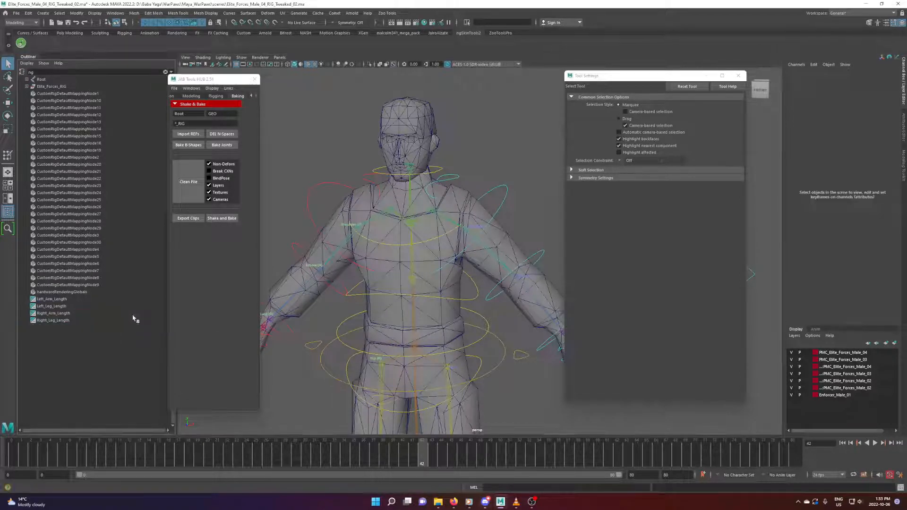
left_click(165, 72)
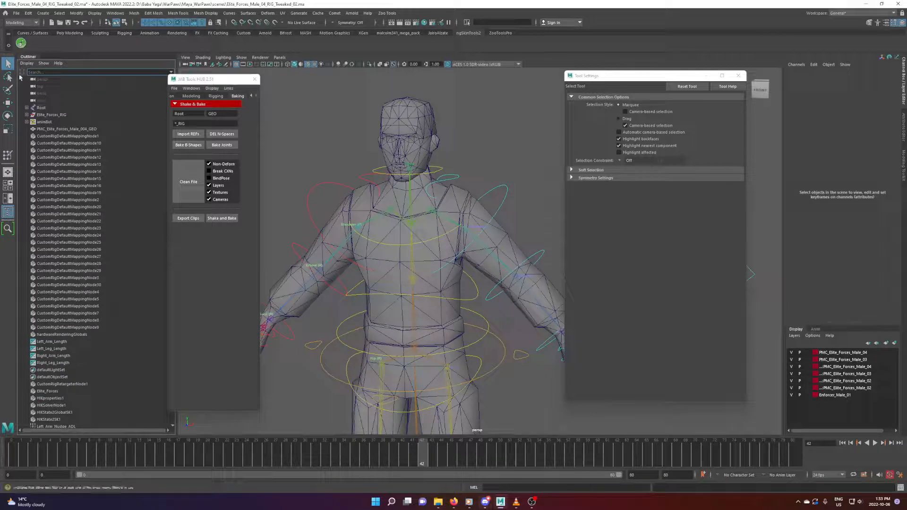
left_click(25, 63)
left_click(39, 75)
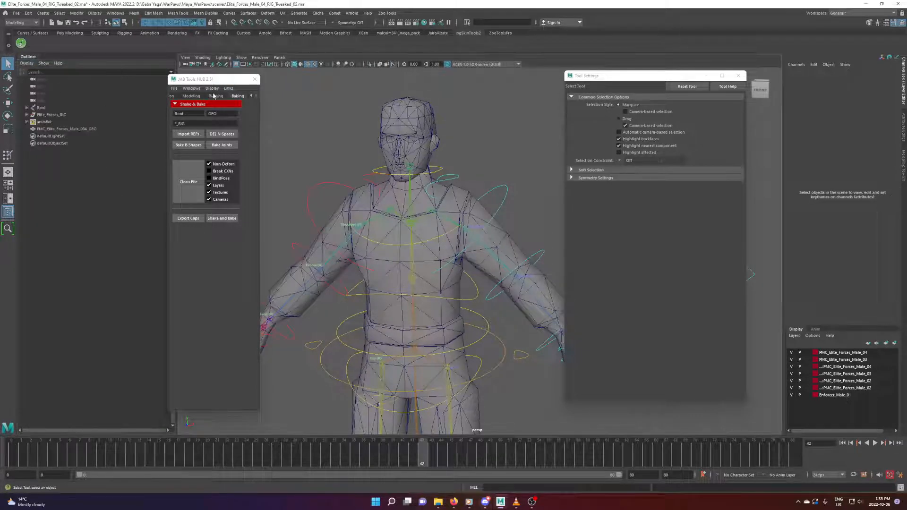
Step: Show the rigging tools in JAB Tools HUB and expand the Animation options
left_click(213, 96)
left_click_drag(216, 176, 216, 138)
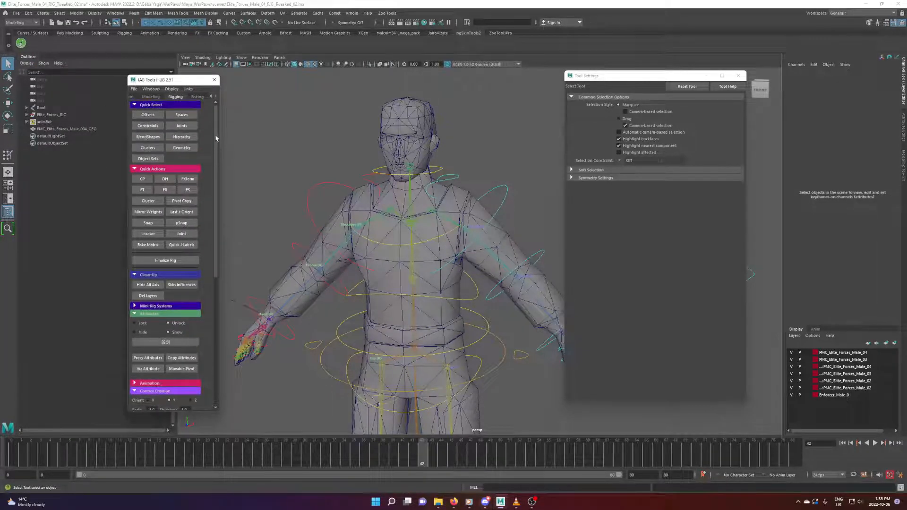
left_click(496, 172)
scroll(165, 357, "down", 1)
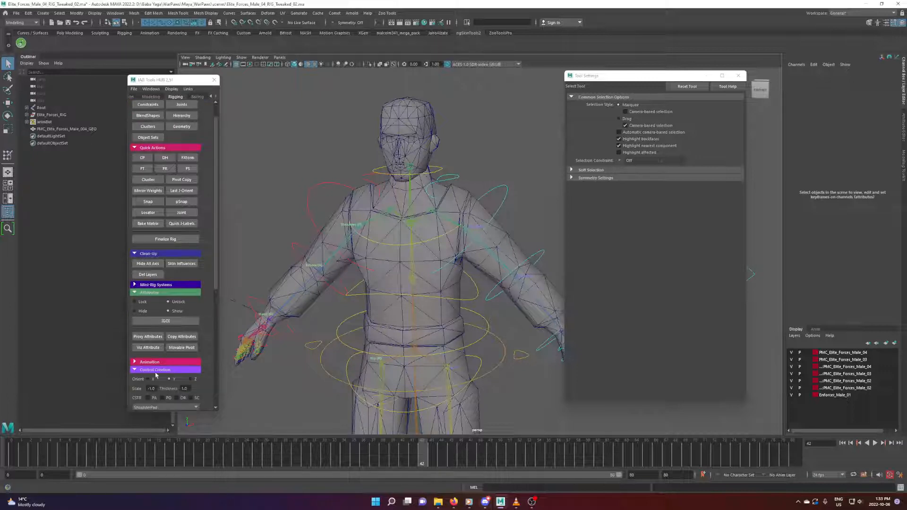
left_click(152, 363)
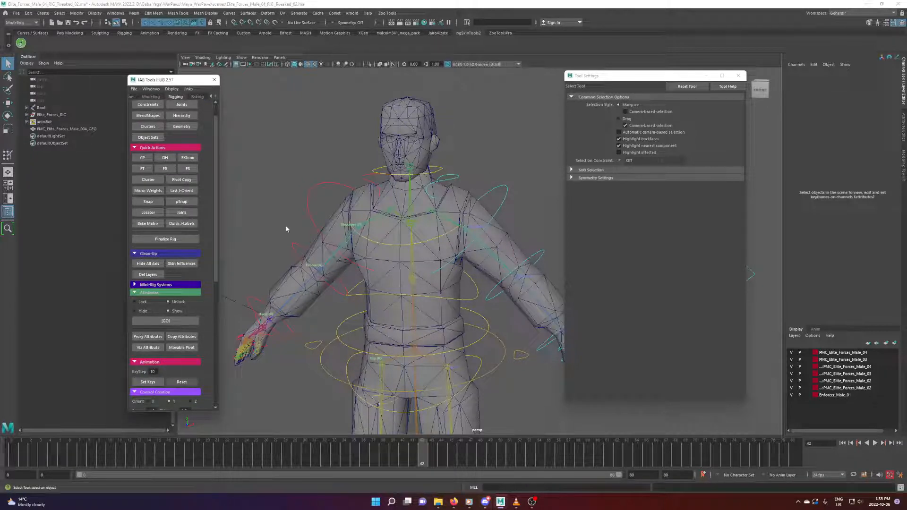
Step: Select both shoulder controls and scrub through the timeline to check them for animation
left_click_drag(298, 226, 391, 263, "alt")
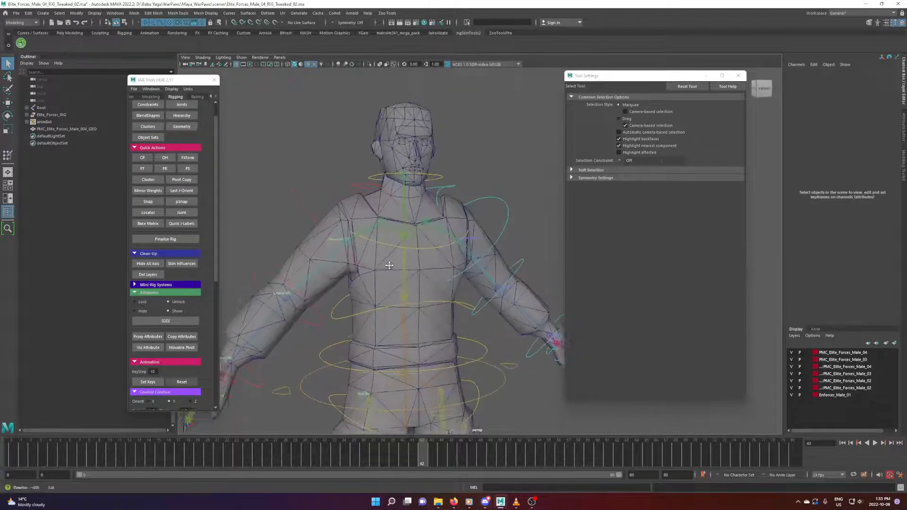
middle_click_drag(390, 263, 398, 287, "alt")
left_click(470, 218)
left_click_drag(467, 221, 398, 219, "alt")
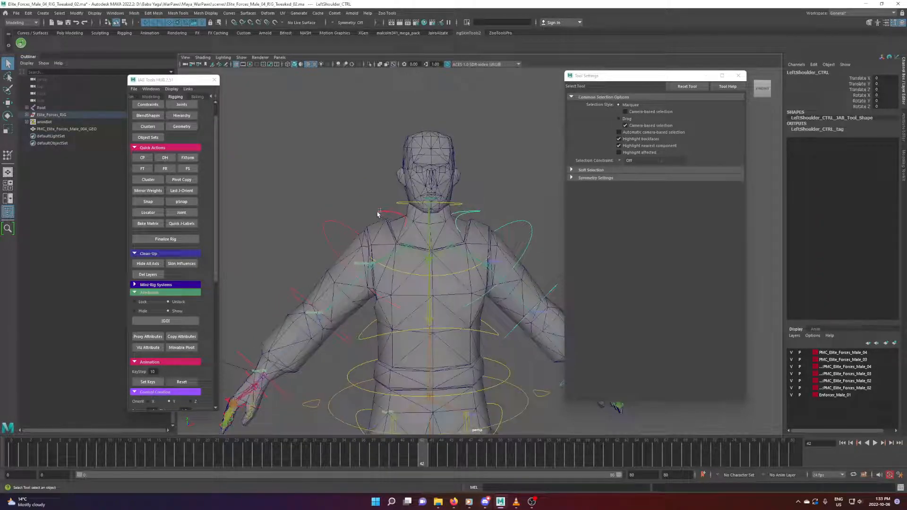
left_click(378, 213, "shift")
middle_click_drag(425, 257, 408, 237, "alt")
left_click_drag(187, 458, 432, 459)
left_click(515, 180)
left_click(429, 194)
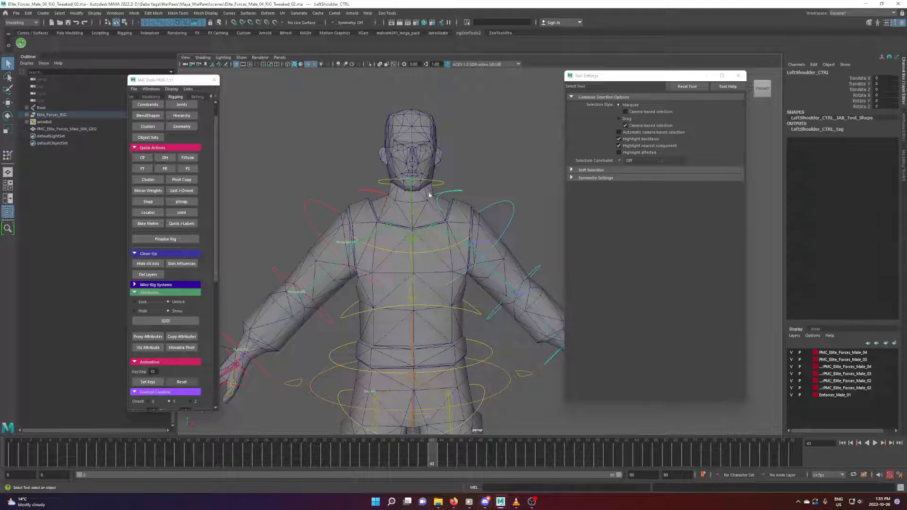
left_click(366, 193, "shift")
left_click_drag(39, 459, 139, 458)
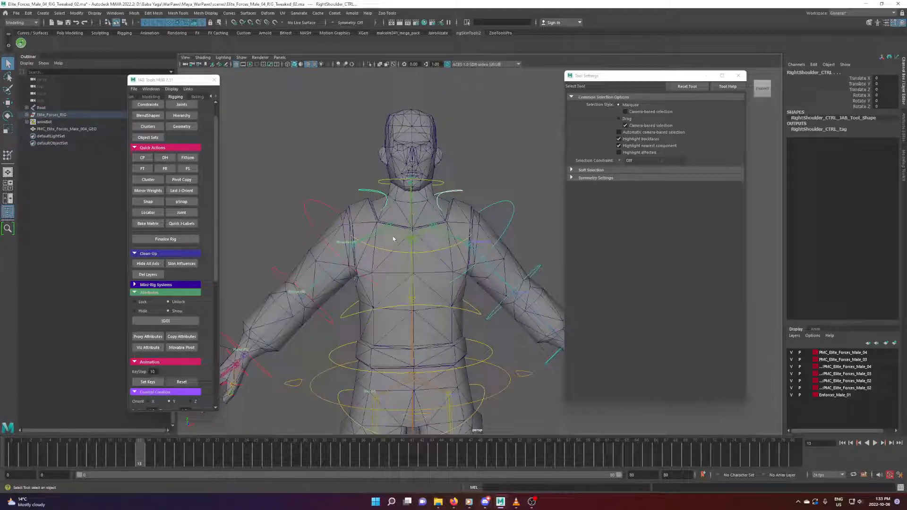
left_click_drag(234, 449, 393, 450)
Step: Key the left and right shoulder controls every 15 frames along the timeline
left_click_drag(420, 243, 476, 172, "alt")
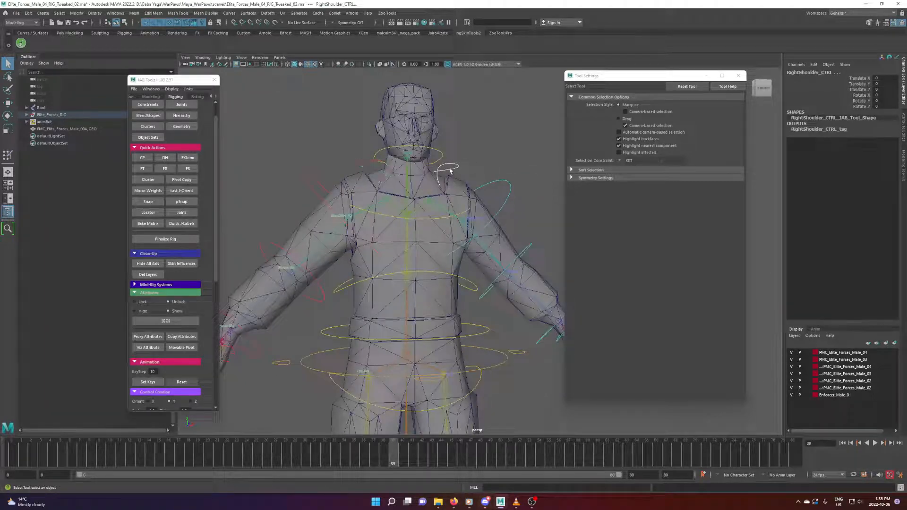
left_click(367, 161)
left_click(356, 165, "shift")
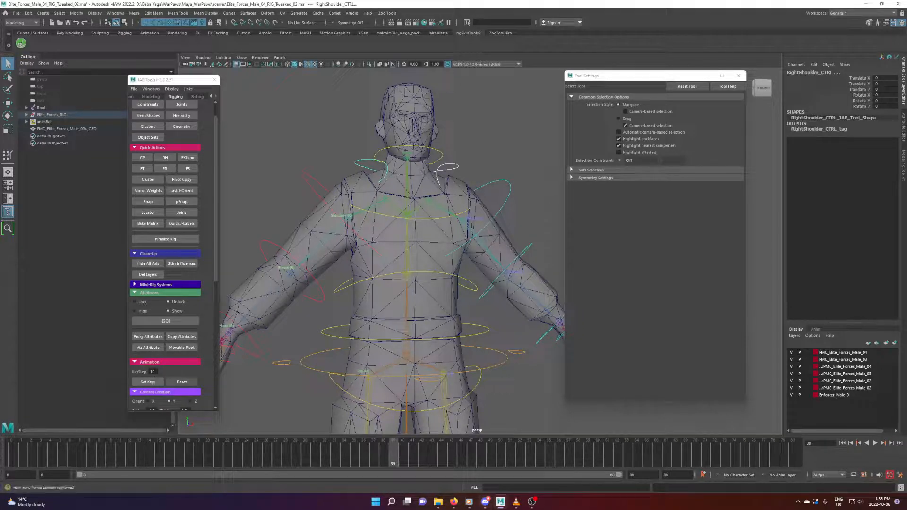
left_click_drag(155, 372, 145, 372)
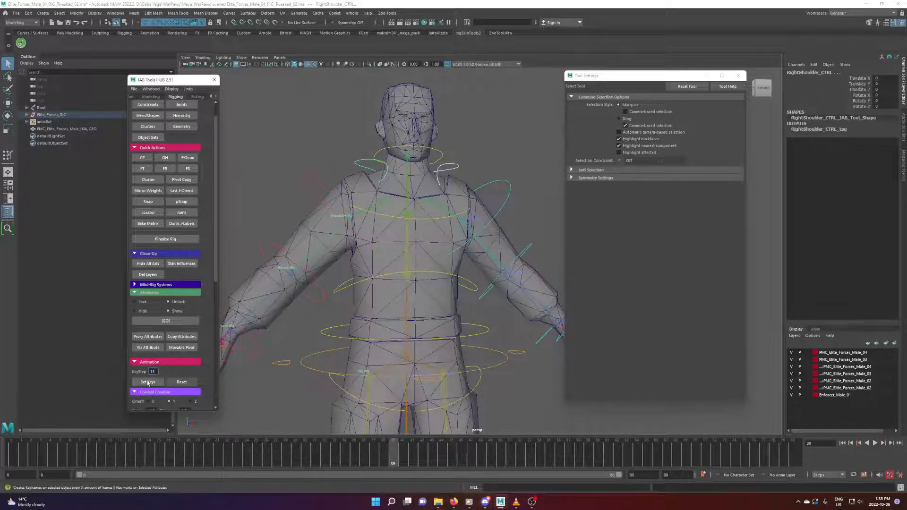
left_click(148, 382)
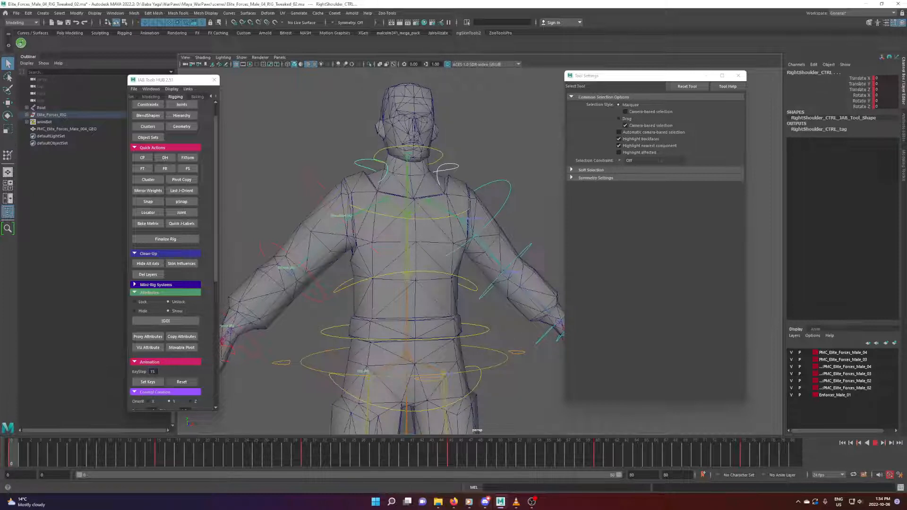
Step: Rotate the right shoulder control at frame 30 to raise the right arm to about horizontal
left_click(157, 455)
left_click(307, 453)
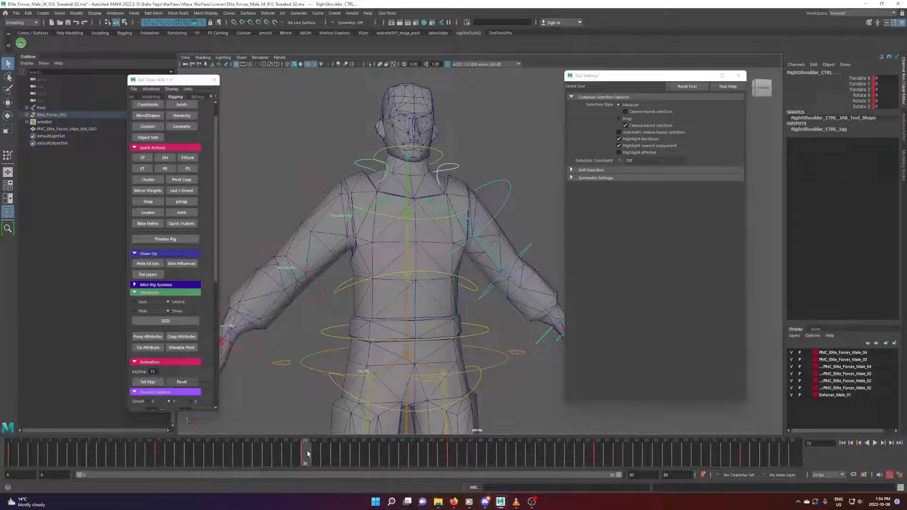
left_click(456, 454)
left_click(307, 455)
left_click(342, 159)
left_click_drag(359, 166, 467, 129)
key("e")
left_click(467, 130)
Step: Rotate the left shoulder control at frame 60 to raise the left arm to about horizontal
left_click(456, 166)
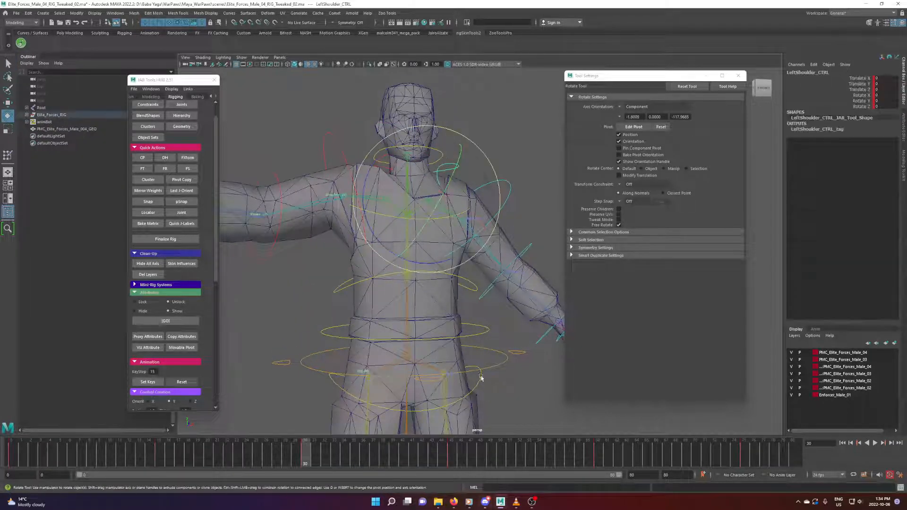
left_click(596, 454)
left_click_drag(473, 236, 469, 183)
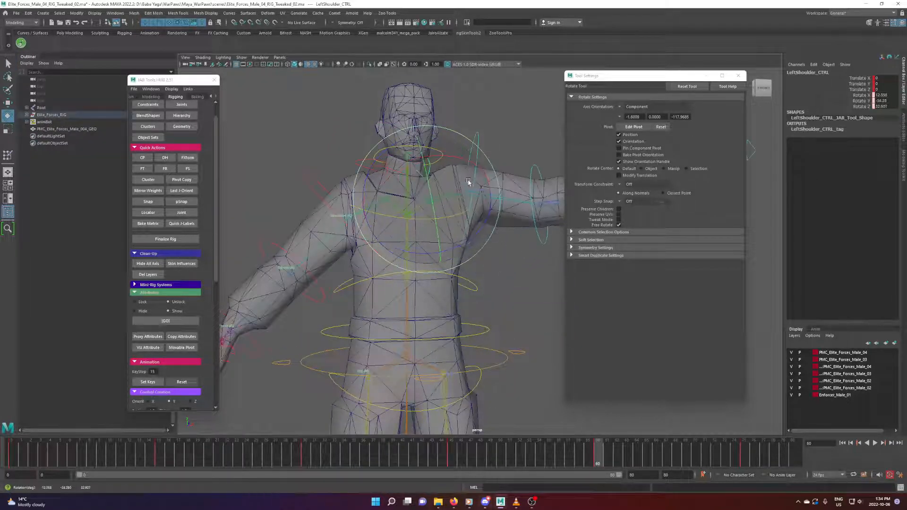
Step: Play and scrub the shoulder test animation to examine how the arms and head deform between the keys
key("alt+v")
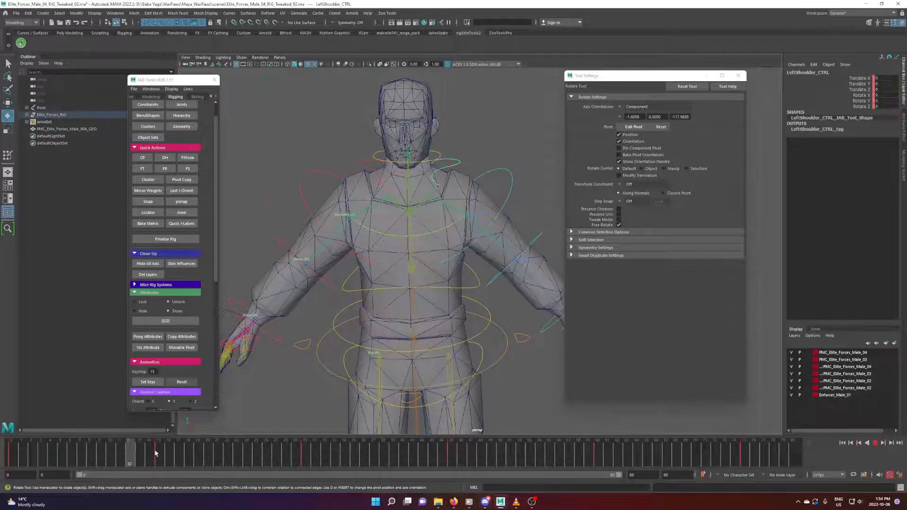
left_click_drag(369, 447, 14, 447)
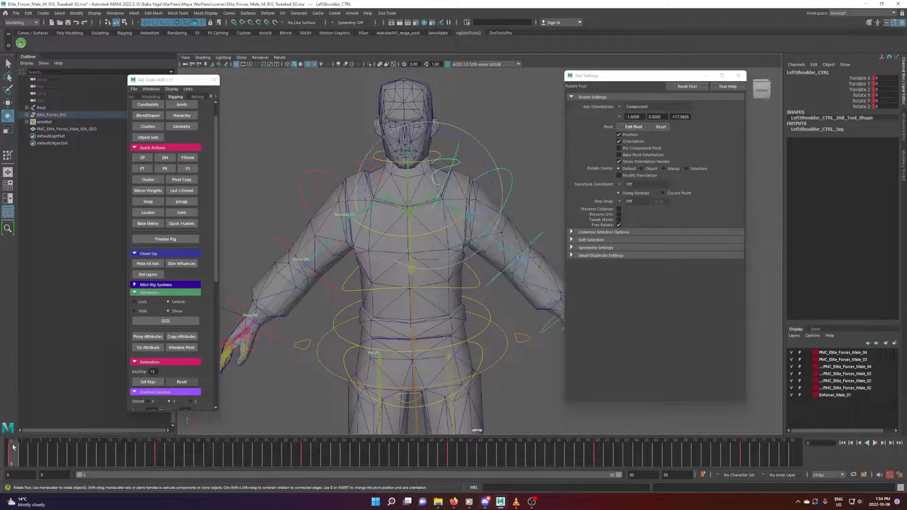
key("alt+v")
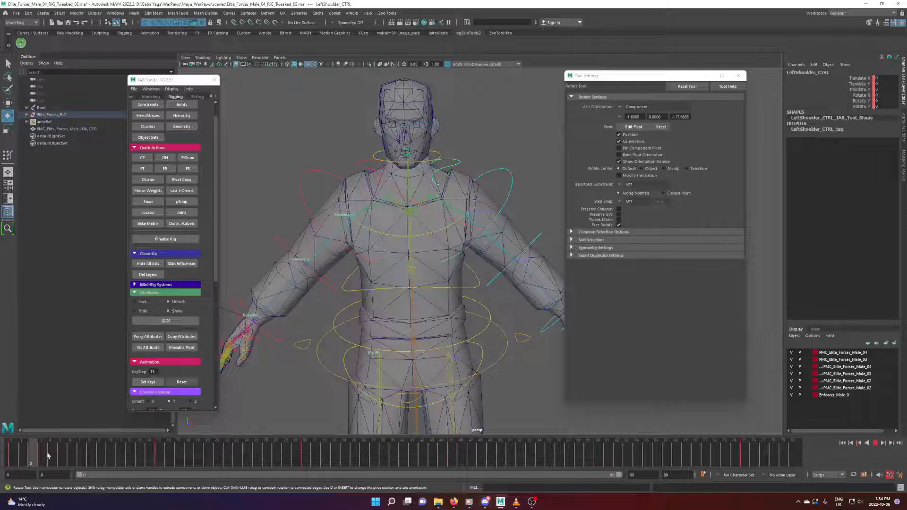
left_click_drag(158, 454, 744, 451)
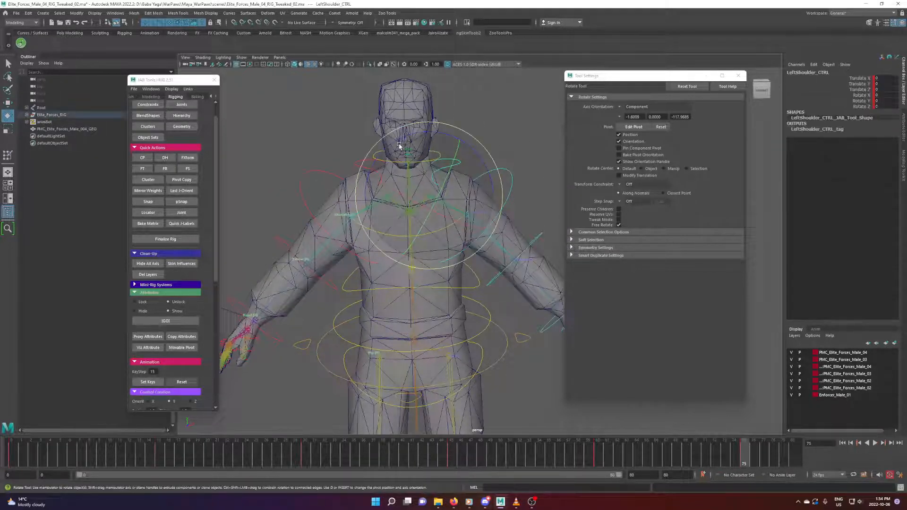
left_click_drag(399, 136, 428, 167)
left_click(480, 111)
left_click_drag(483, 156, 468, 167, "alt")
key("alt+v")
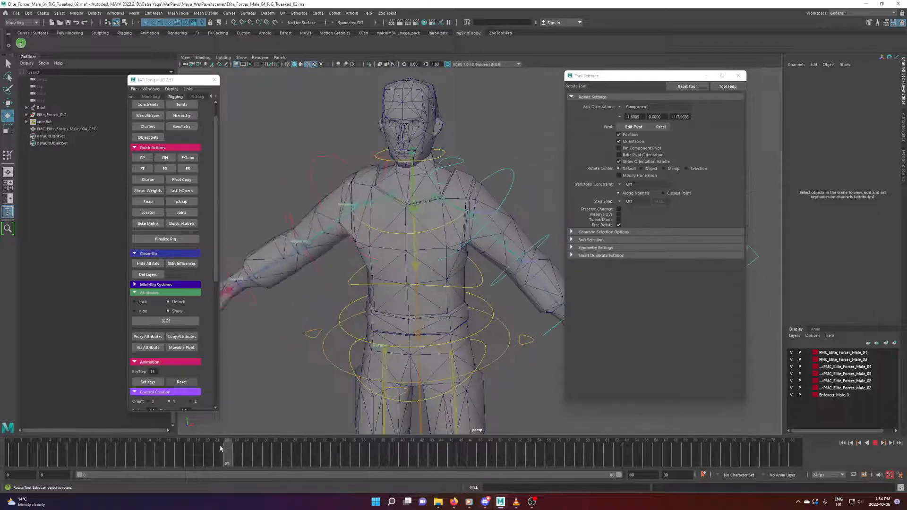
key("alt+v")
Step: Select both shoulder controls and clear their test keys with the JAB Tools animation Reset
key("q")
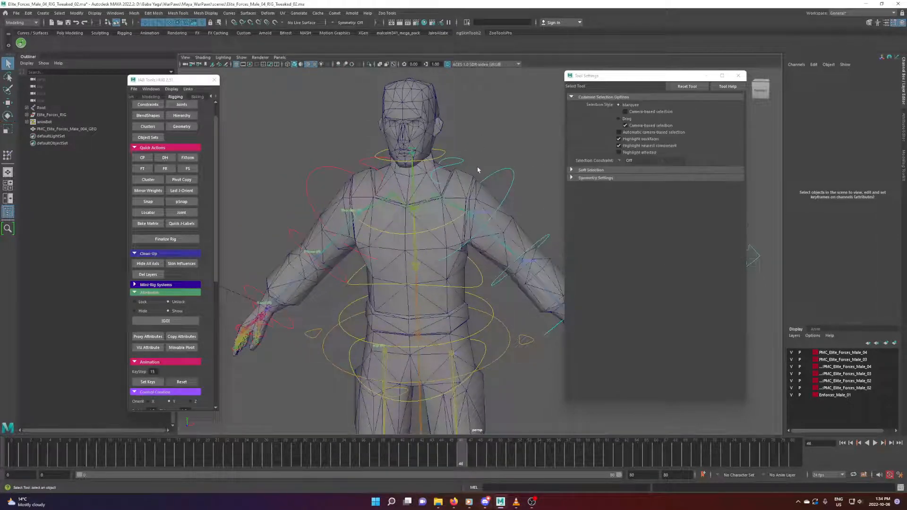
left_click_drag(469, 158, 461, 165)
left_click_drag(357, 159, 356, 218)
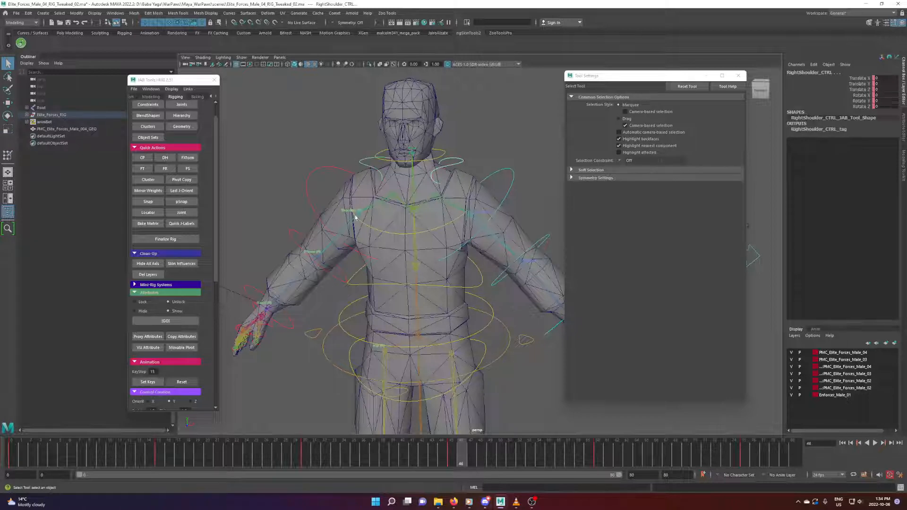
left_click(182, 382)
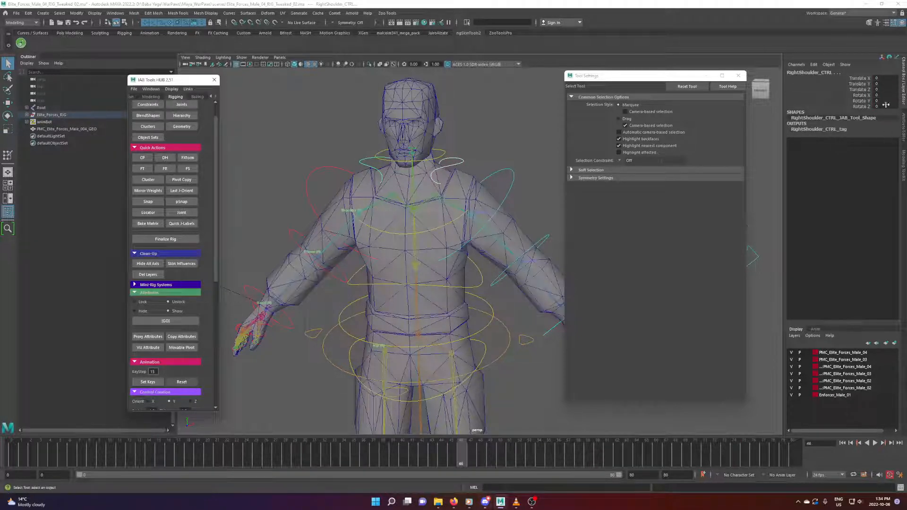
Step: Play the timeline to check the reset shoulders and select the left shoulder control
key("alt+v")
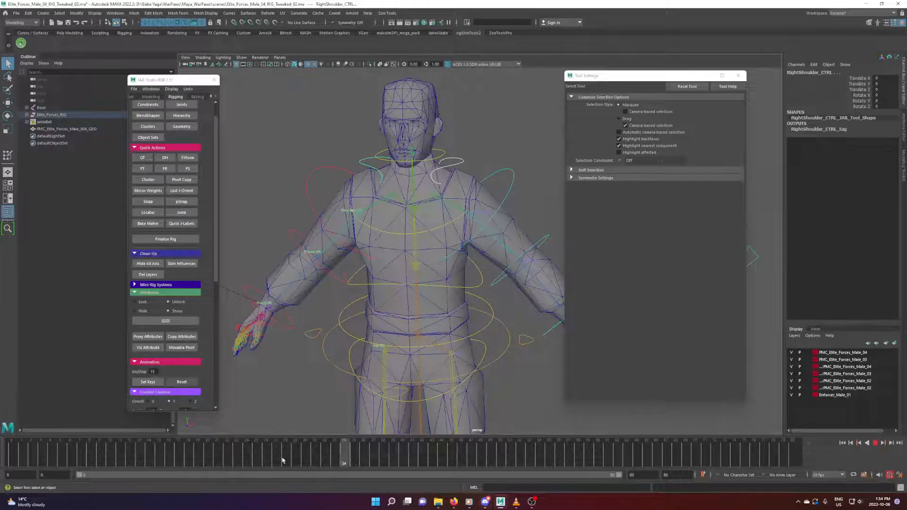
key("alt+v")
left_click(467, 163)
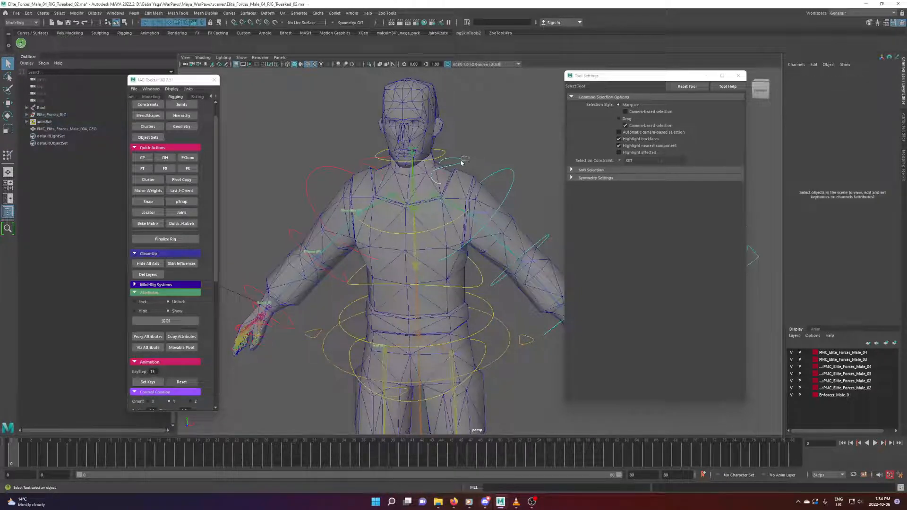
left_click(459, 163)
left_click_drag(459, 163, 432, 206, "alt")
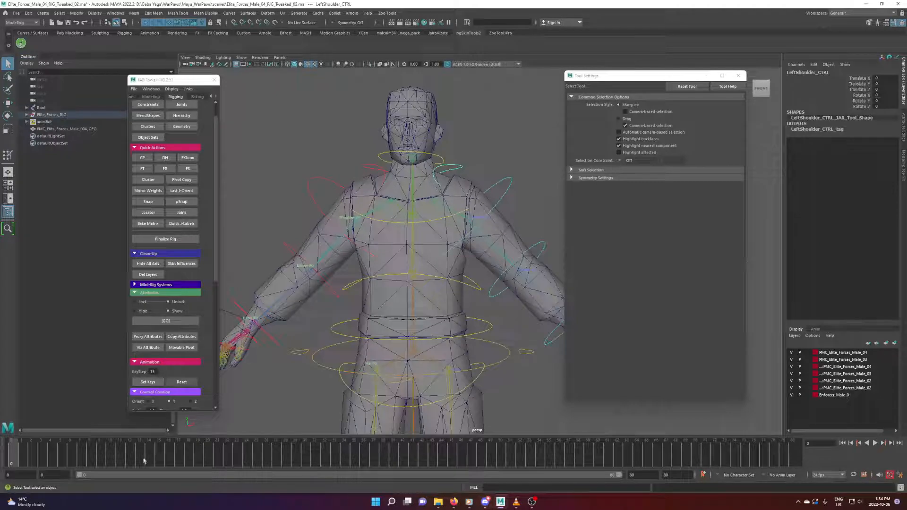
Step: Select the left shoulder control and set test keys on it with the JAB Tools at a key step of 15
left_click_drag(53, 454, 383, 453)
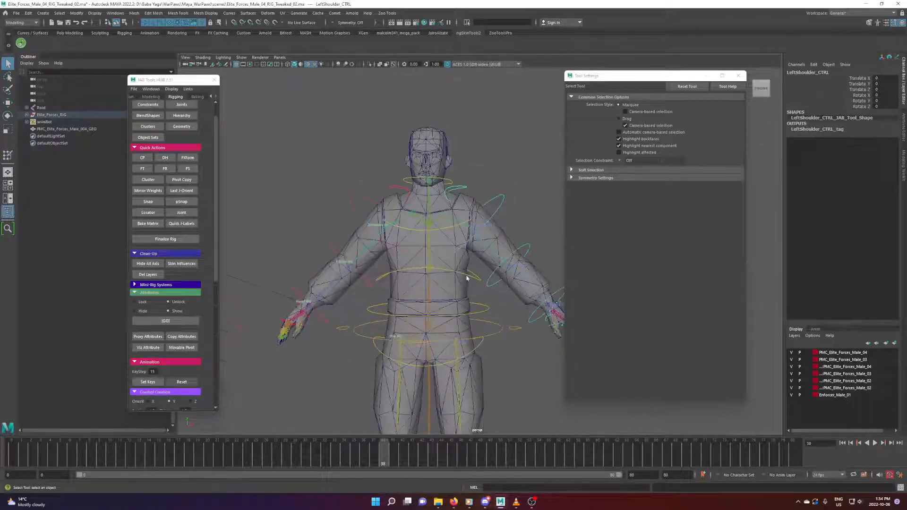
left_click_drag(467, 278, 452, 292, "alt")
left_click(489, 170)
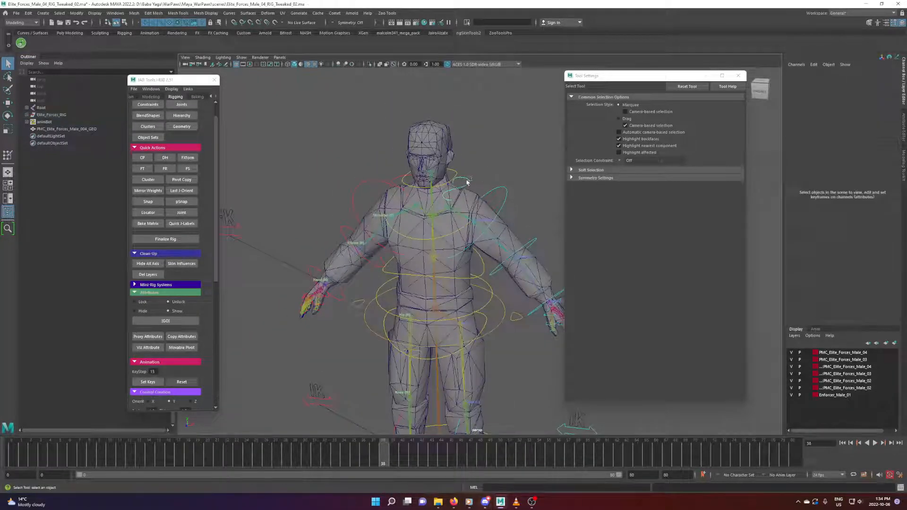
left_click(468, 181)
left_click_drag(452, 245, 489, 203, "alt")
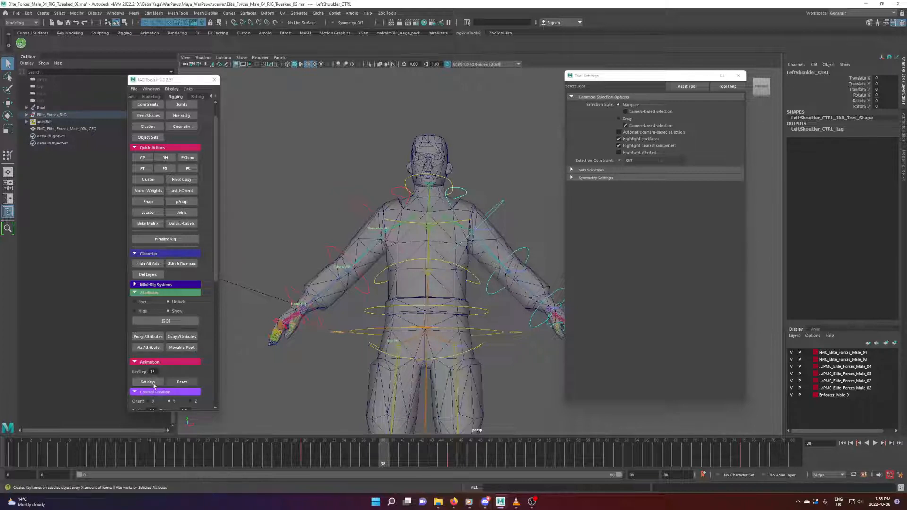
left_click(148, 382)
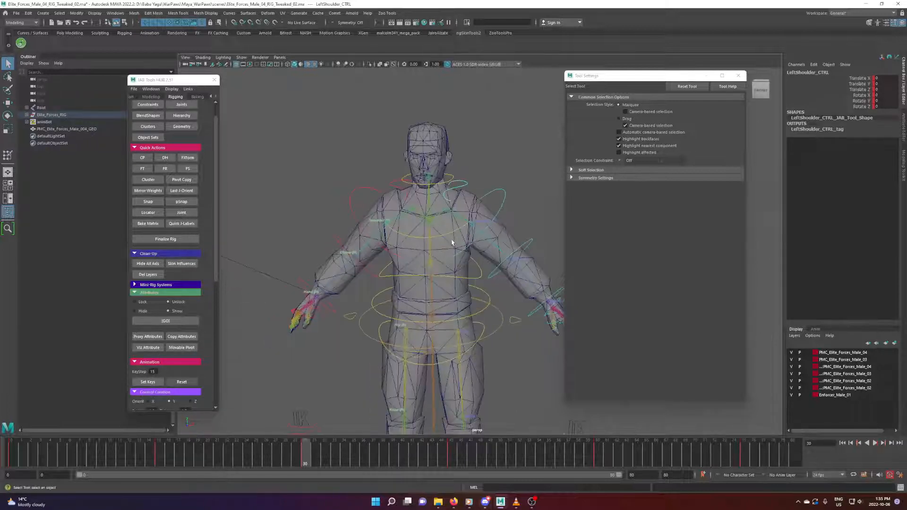
Step: Rotate the left shoulder control about 31 degrees around Z at frame 30, rotate it again at frame 60, and deselect it
key("e")
left_click_drag(468, 151, 476, 288)
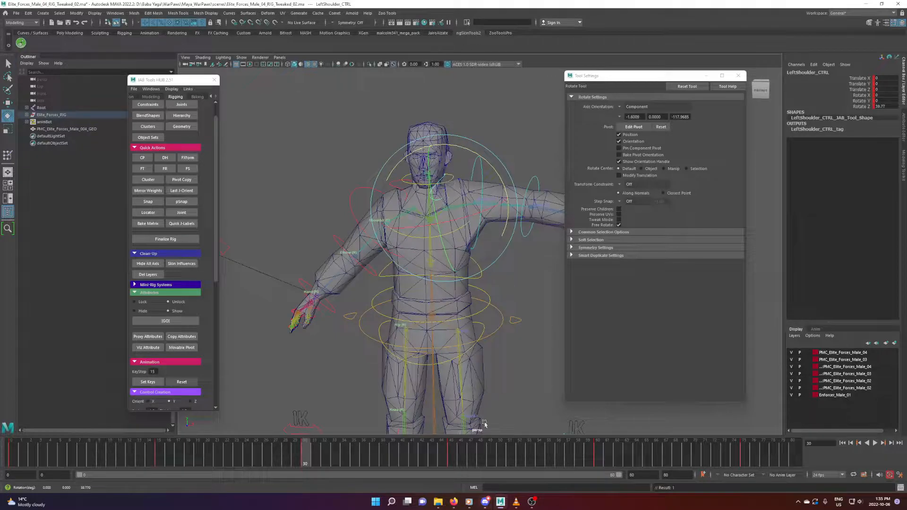
left_click(597, 446)
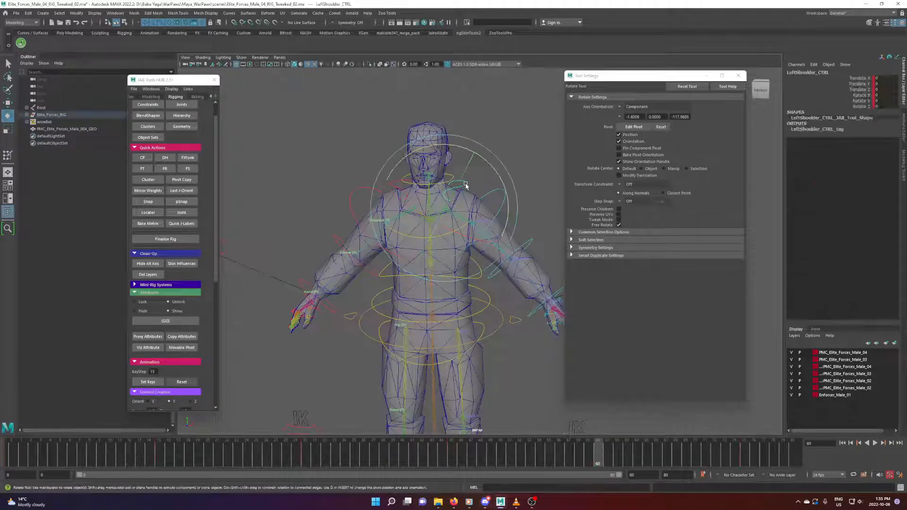
left_click(542, 132)
Step: Play and stop the timeline with nothing selected to examine the shoulder animation on the character
left_click_drag(543, 132, 388, 263, "alt")
left_click(188, 460)
key("alt+v")
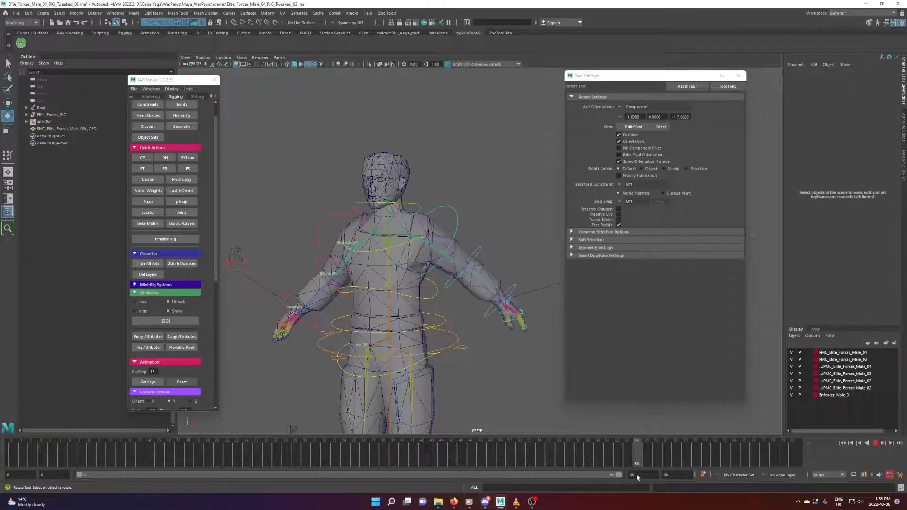
key("alt+v")
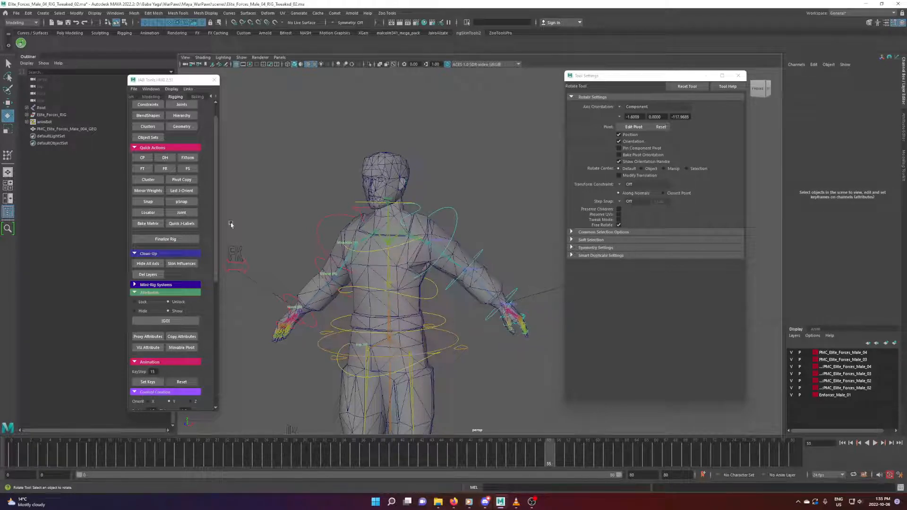
key("alt+v")
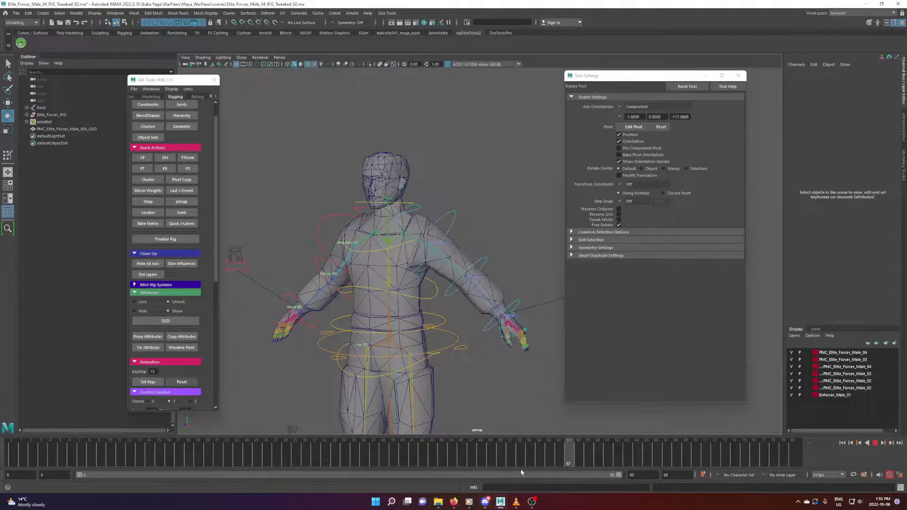
key("alt+v")
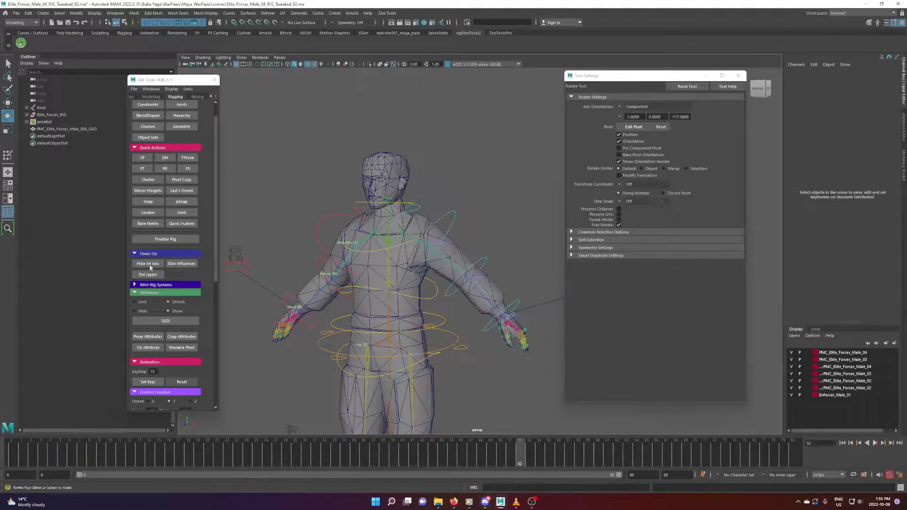
Step: List the non-DAG nodes in the Outliner, look through them for animation curves, and restrict the list to DAG objects again
left_click(26, 64)
left_click(40, 77)
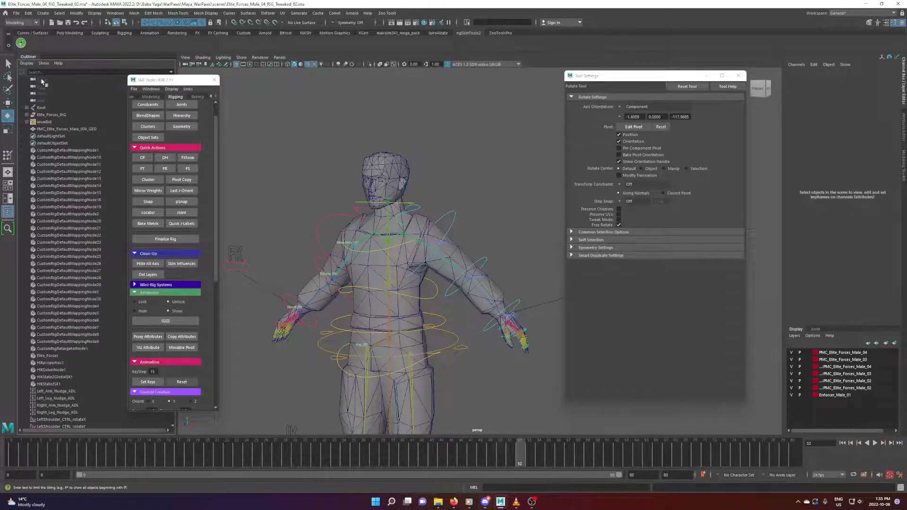
scroll(74, 215, "down", 10)
scroll(74, 215, "down", 10)
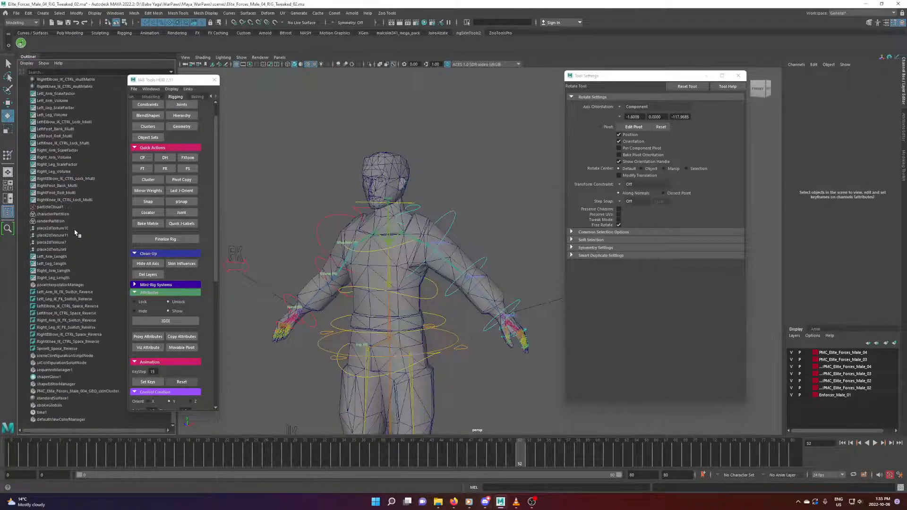
scroll(75, 250, "down", 20)
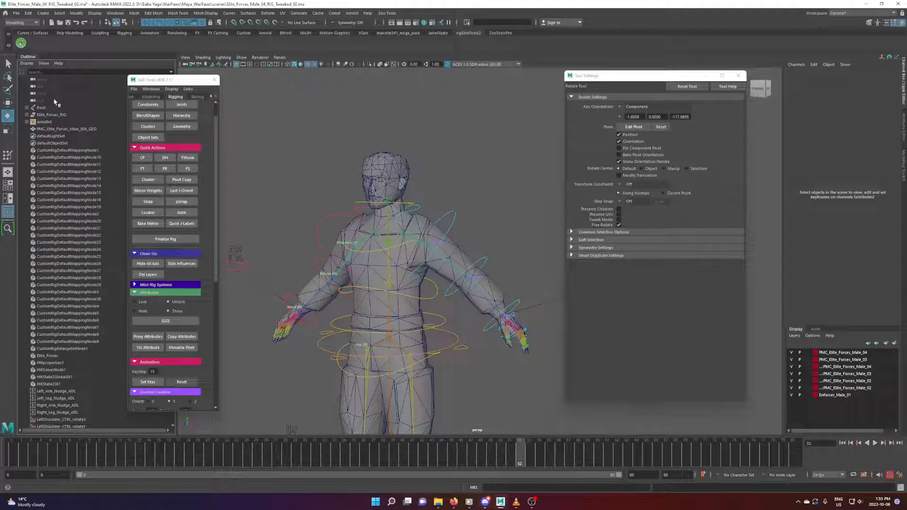
left_click(26, 63)
left_click(38, 76)
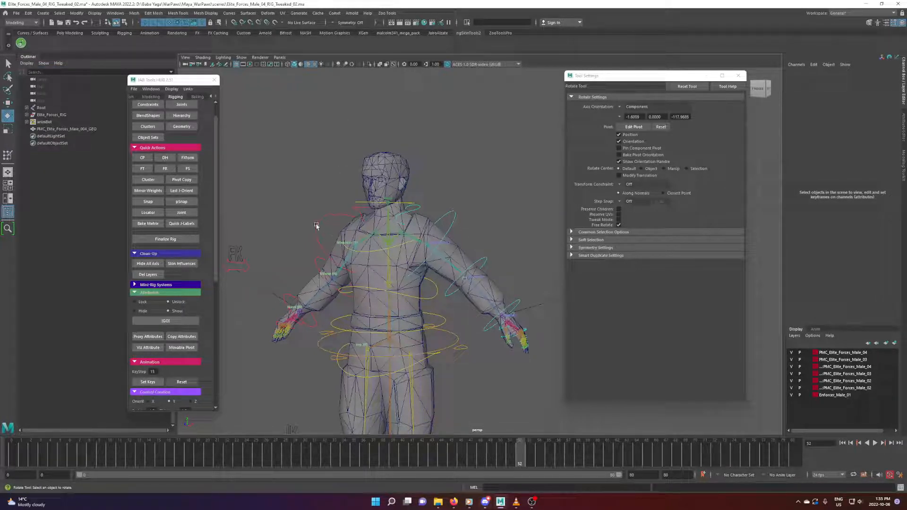
Step: Run the JAB Tools Finalize Rig check and have it show the animated object instead of deleting the animation
left_click(165, 241)
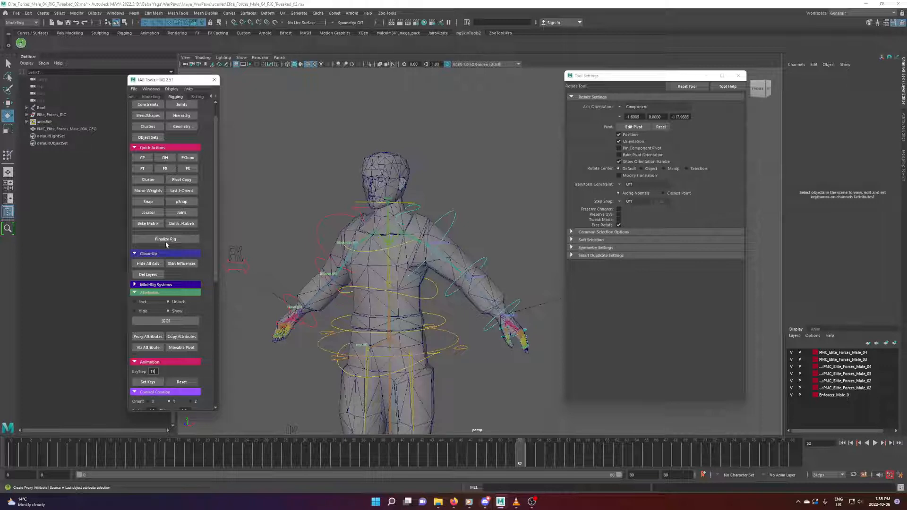
left_click_drag(426, 235, 410, 234)
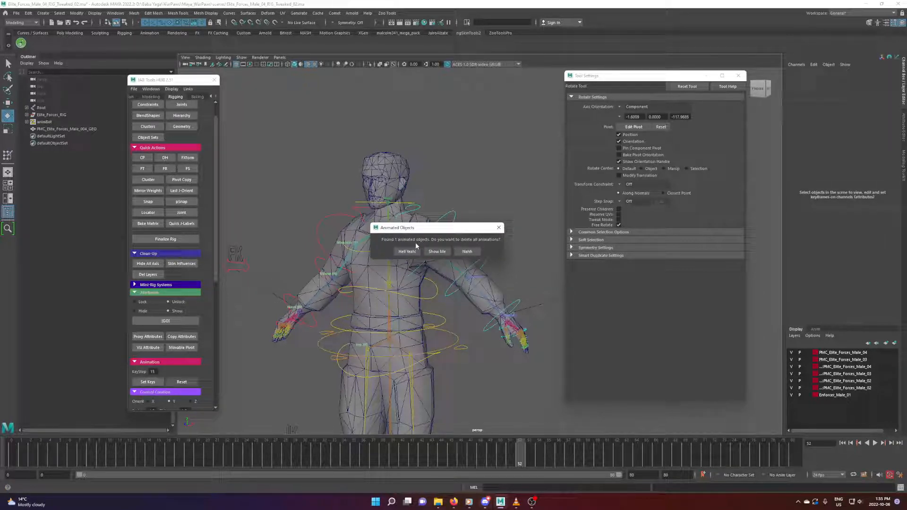
left_click_drag(425, 227, 348, 214)
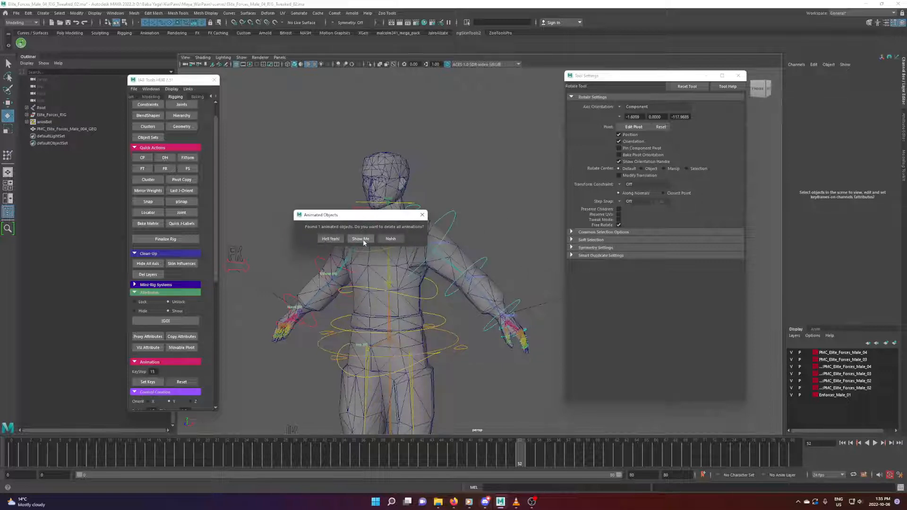
left_click_drag(381, 219, 392, 124)
left_click(368, 145)
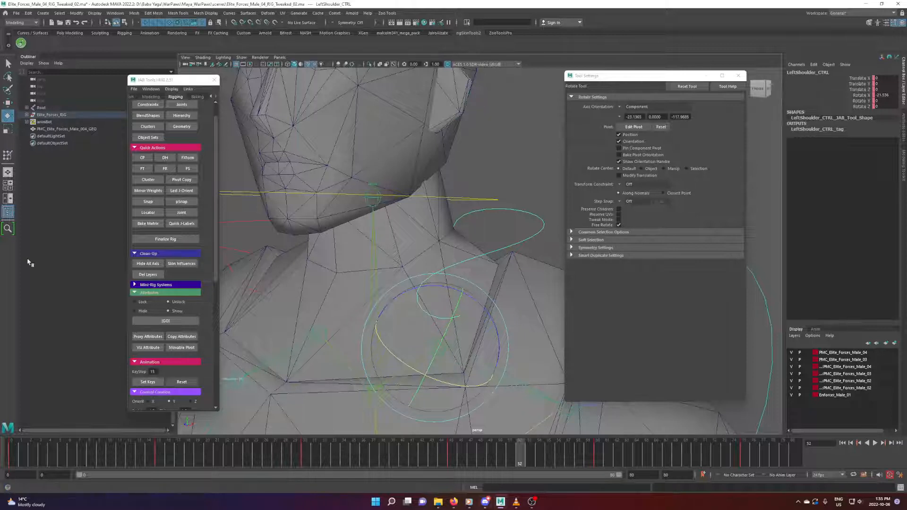
Step: Reveal the selected left shoulder control in the Outliner, move the JAB Tools window clear of the hierarchy, and play the animation
right_click(67, 228)
left_click(85, 248)
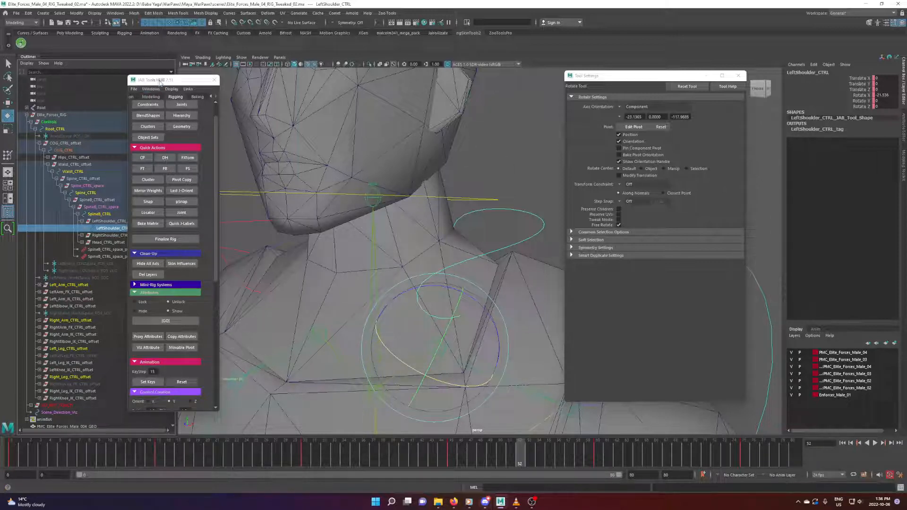
left_click_drag(144, 79, 193, 66)
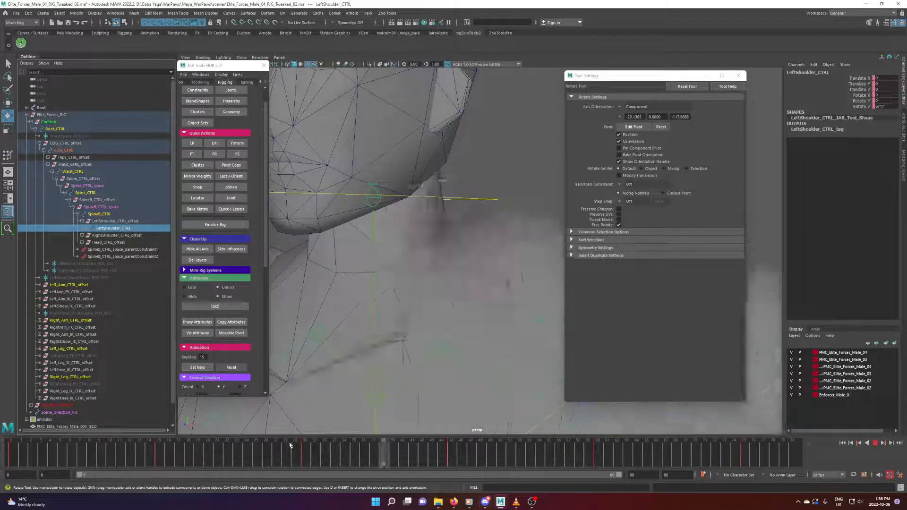
left_click(379, 302)
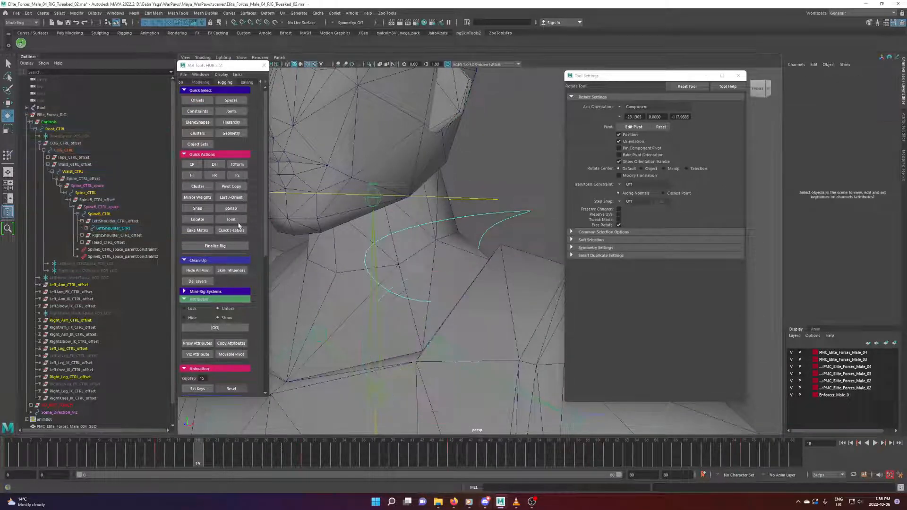
Step: Run Finalize Rig again, agree to delete all animations, and close the Rig Ready report
scroll(209, 303, "up", 1)
left_click(217, 247)
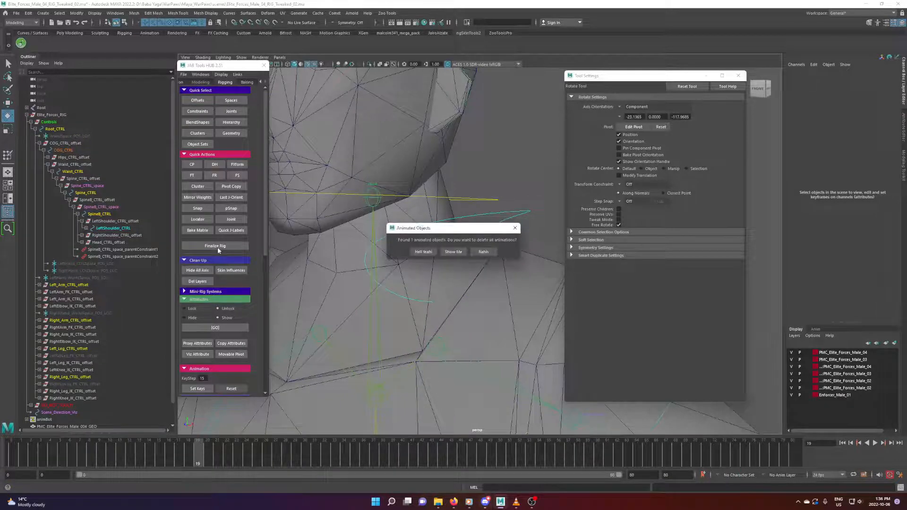
left_click_drag(471, 228, 379, 214)
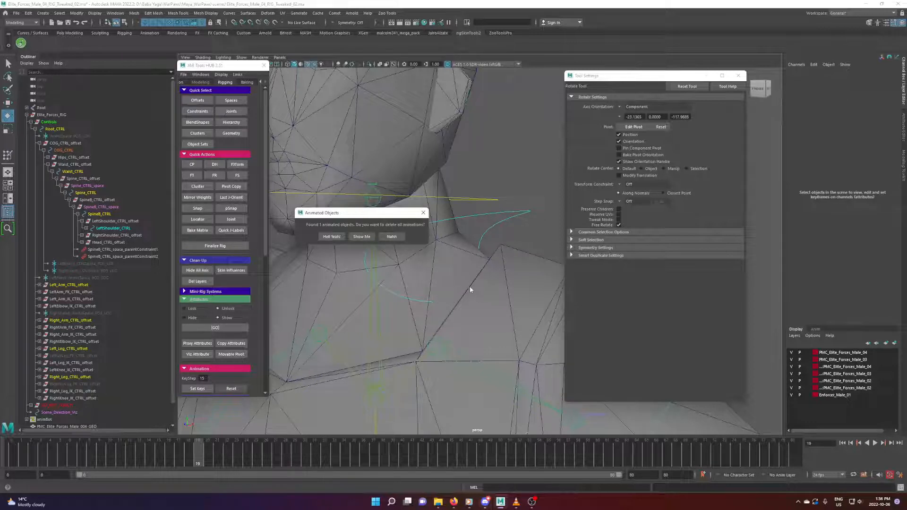
left_click(331, 236)
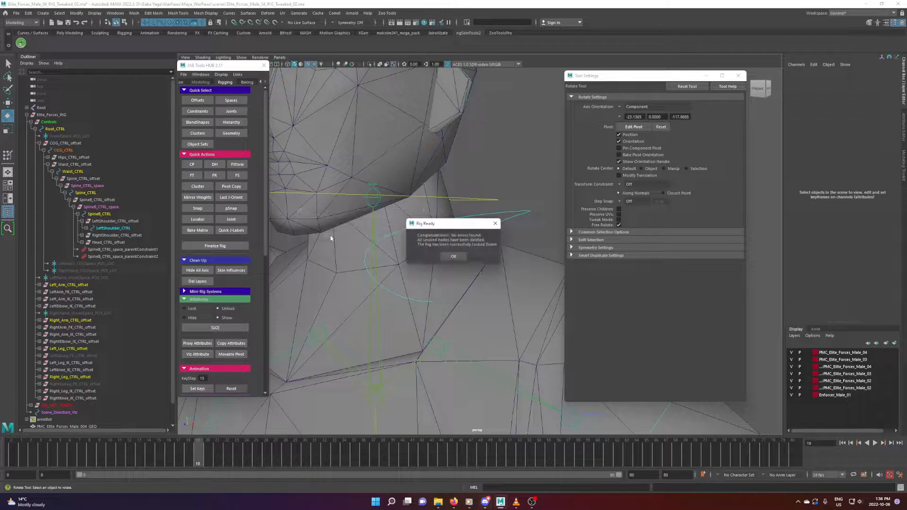
left_click(451, 256)
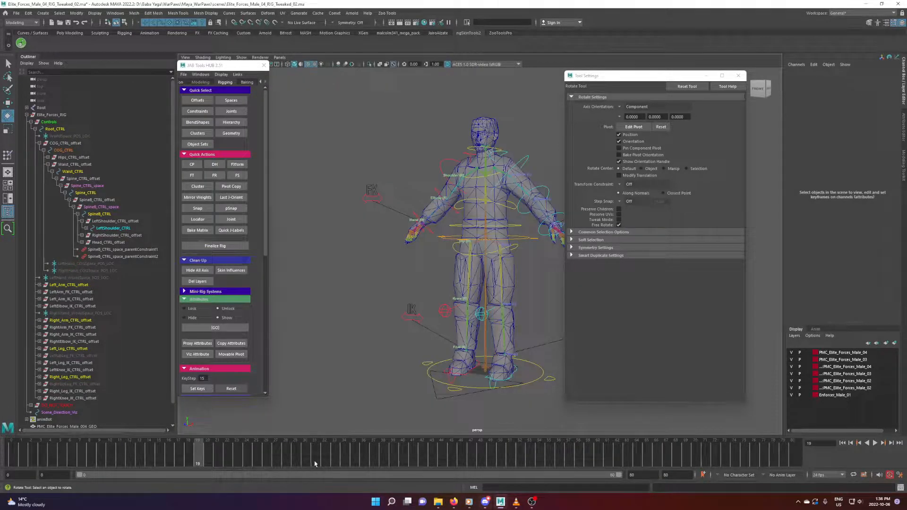
Step: Play the timeline on the finalized rig and inspect the character's shoulders and arms from several angles
key("alt+v")
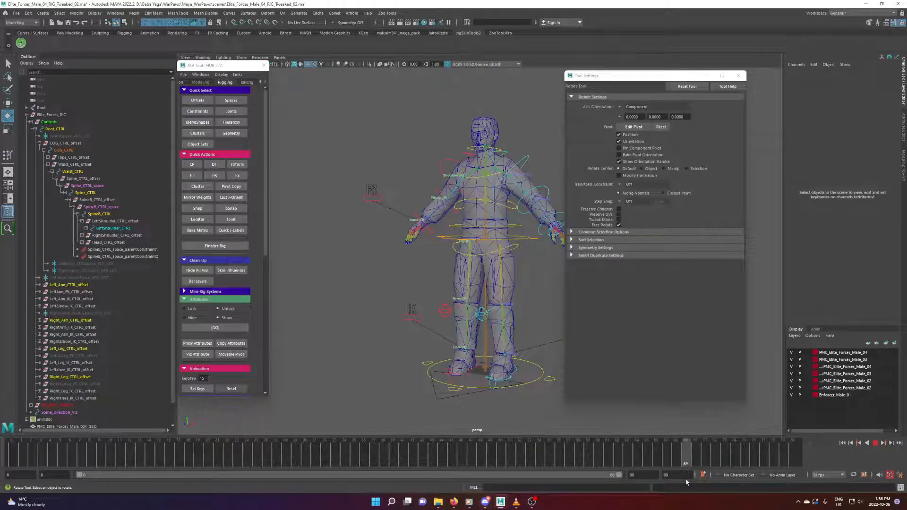
left_click_drag(687, 482, 687, 482)
left_click_drag(533, 315, 494, 342, "alt")
scroll(476, 216, "up", 1)
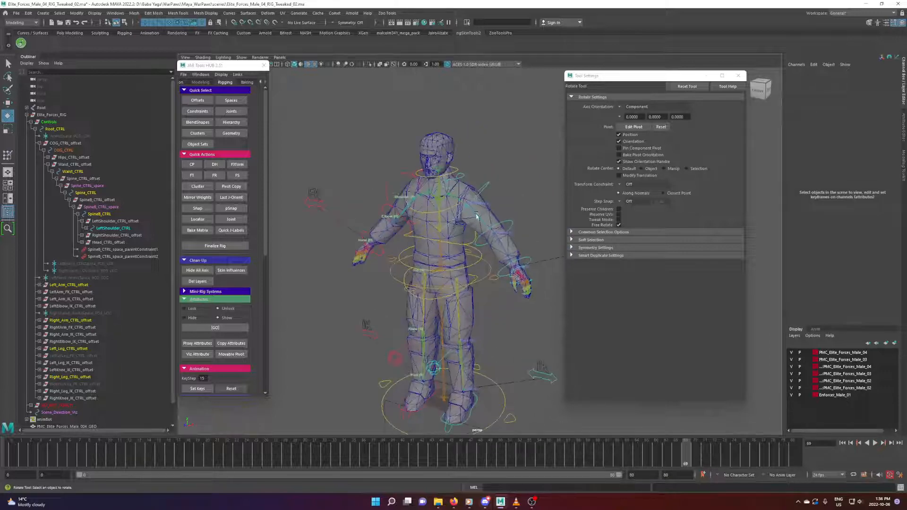
key("q")
left_click_drag(507, 194, 478, 195, "alt")
scroll(458, 178, "up", 3)
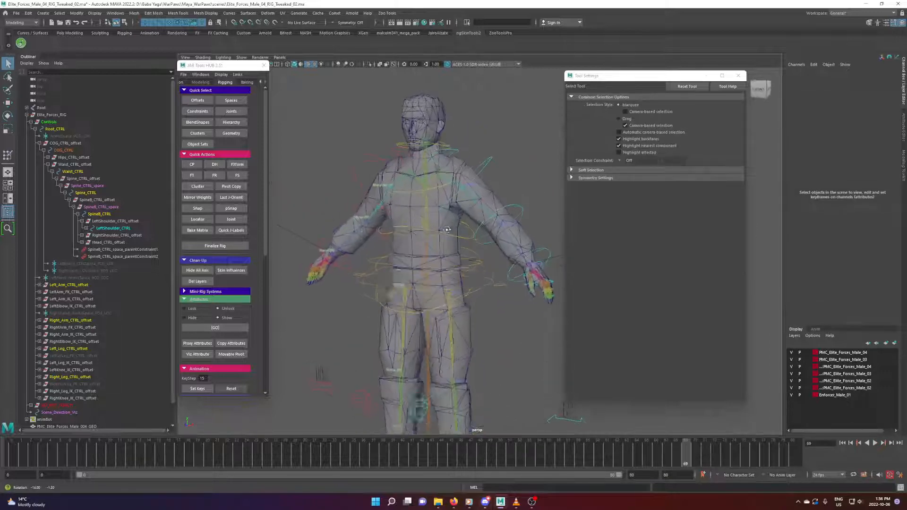
left_click_drag(465, 157, 451, 159, "alt")
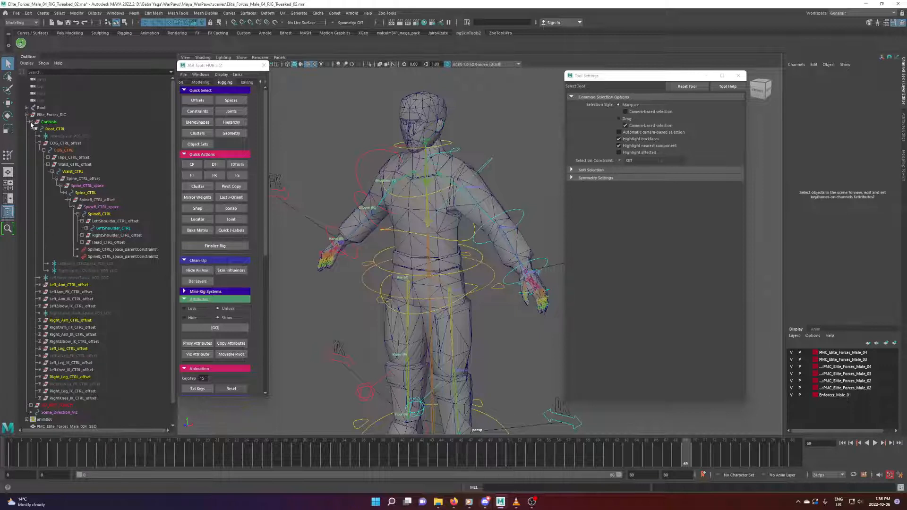
Step: Collapse the Controls group in the Outliner and bring the whole character into view
left_click(30, 122)
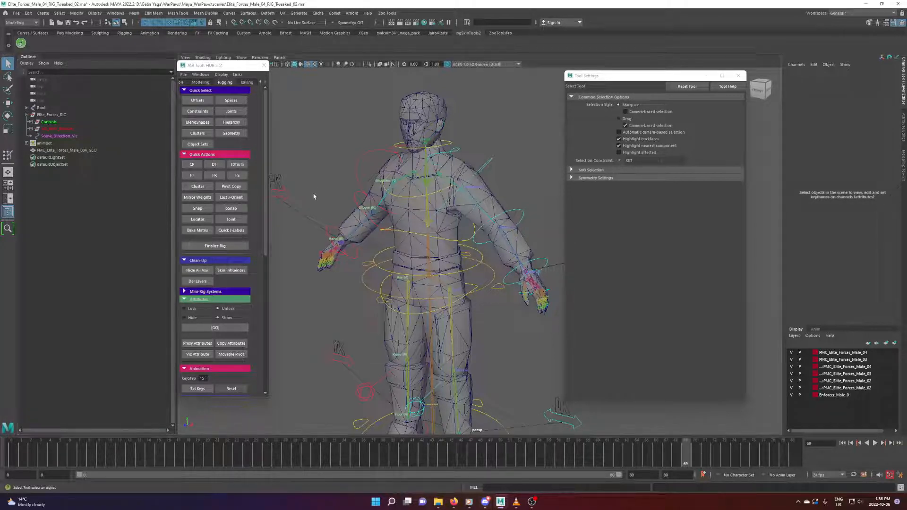
scroll(314, 196, "down", 3)
middle_click_drag(336, 323, 336, 302, "alt")
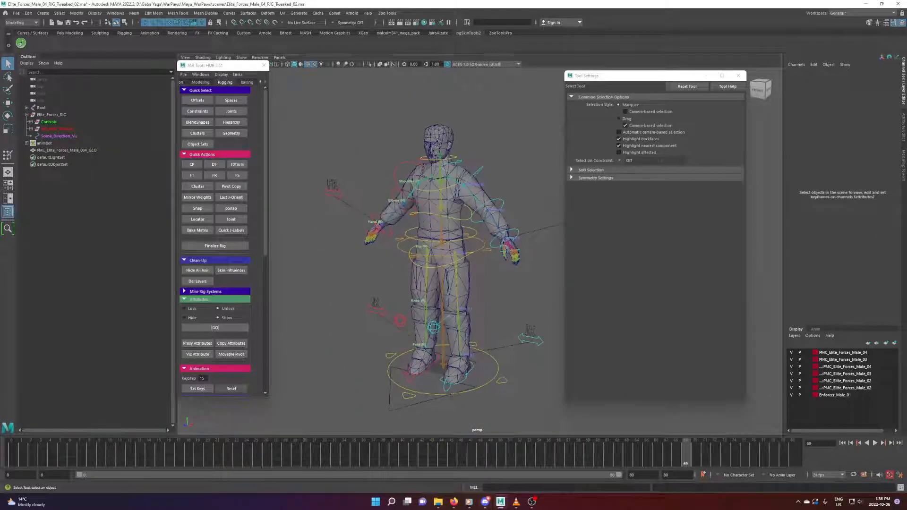